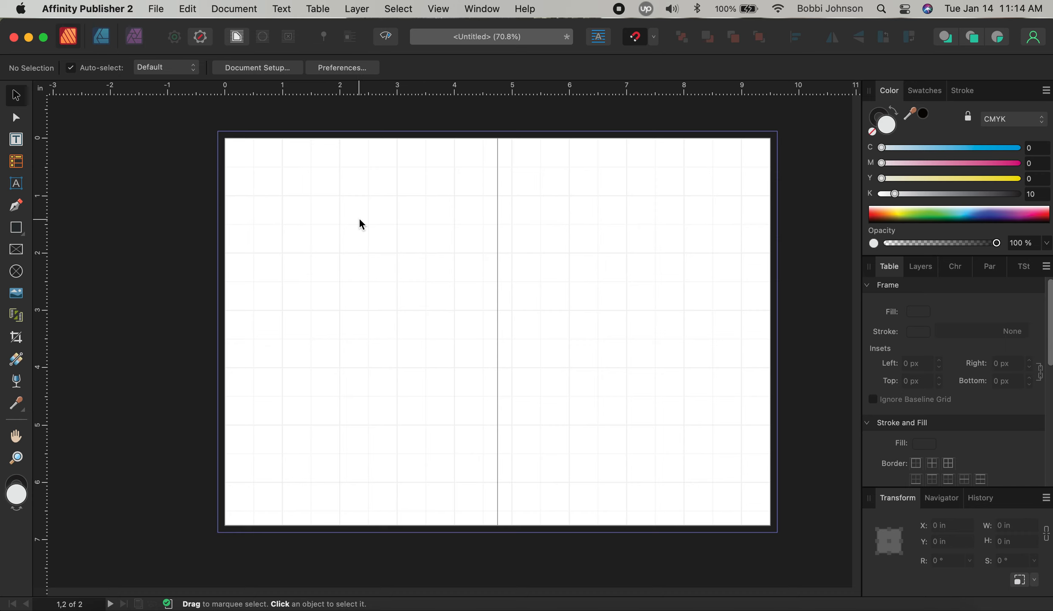
Draw a table across the top of the left page and reduce it to one row and one column
left_click(17, 162)
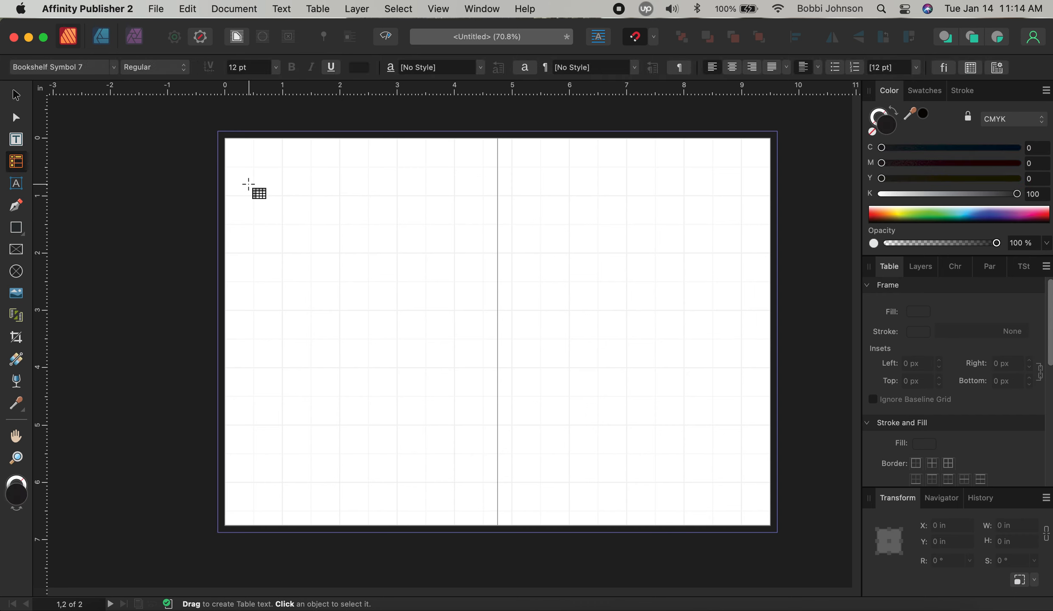
left_click_drag(247, 148, 484, 171)
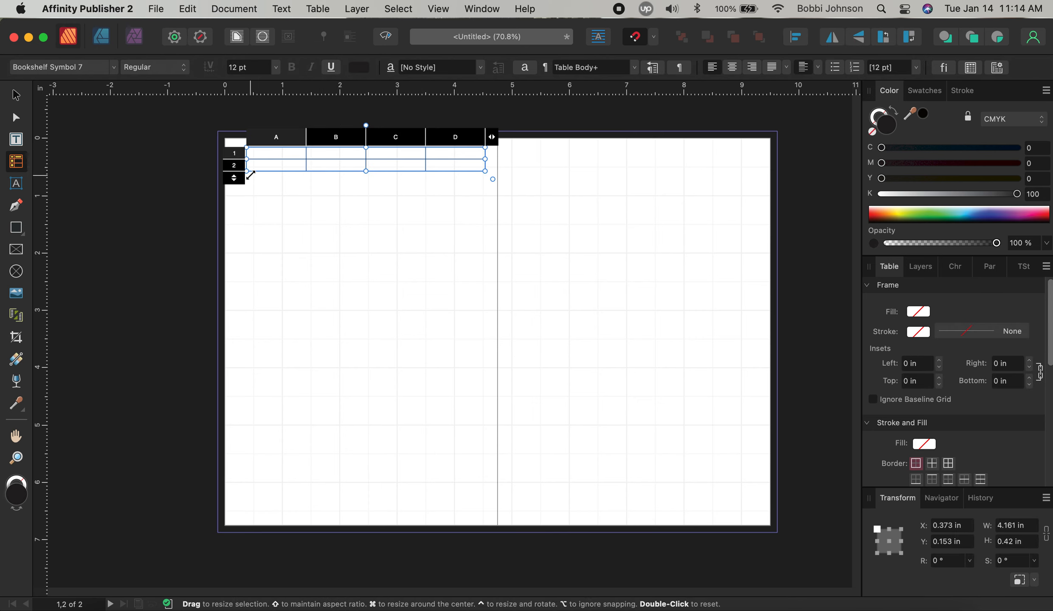
mouse_move(241, 185)
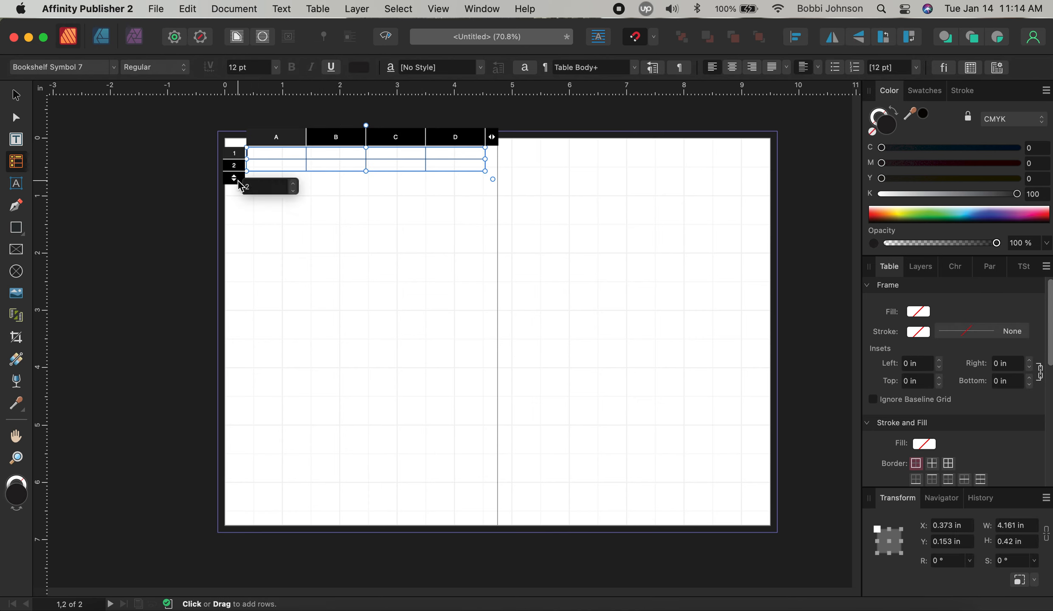
left_click(292, 190)
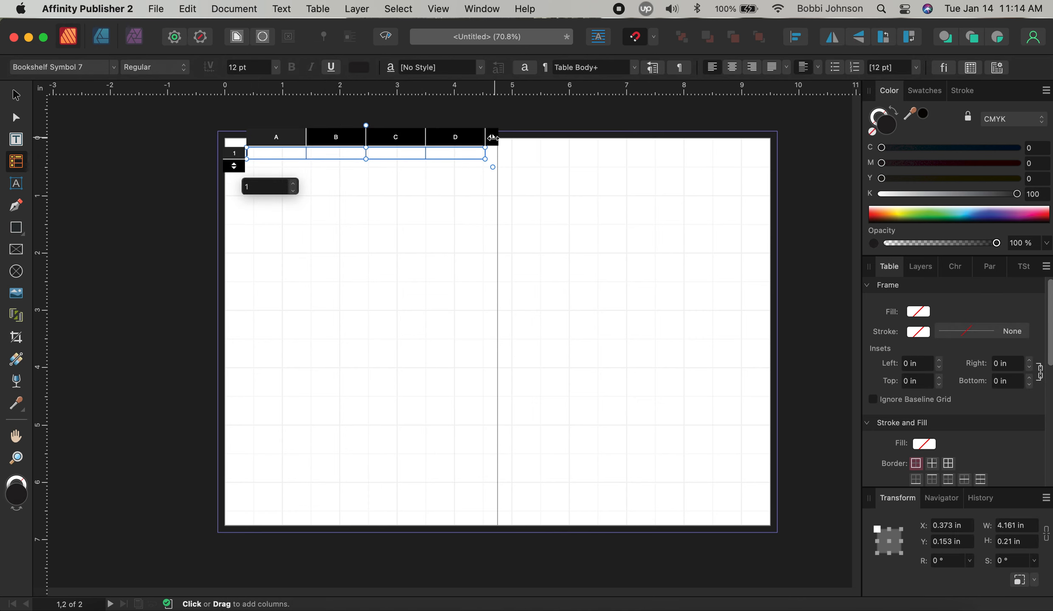
mouse_move(491, 137)
left_click(543, 151)
left_click(543, 151)
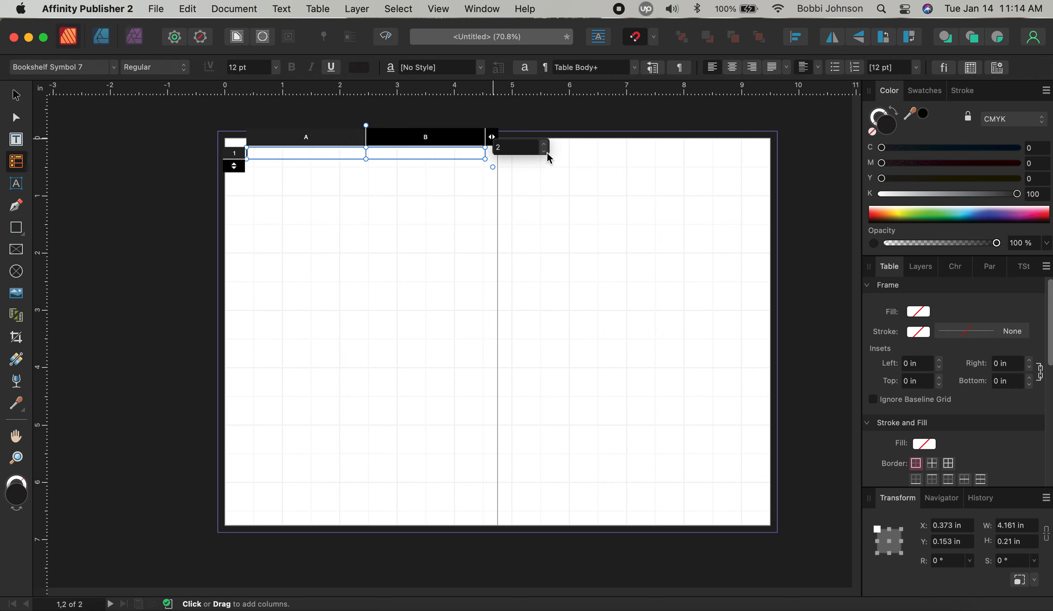
left_click(543, 152)
left_click(408, 153)
left_click(407, 152)
left_click(416, 195)
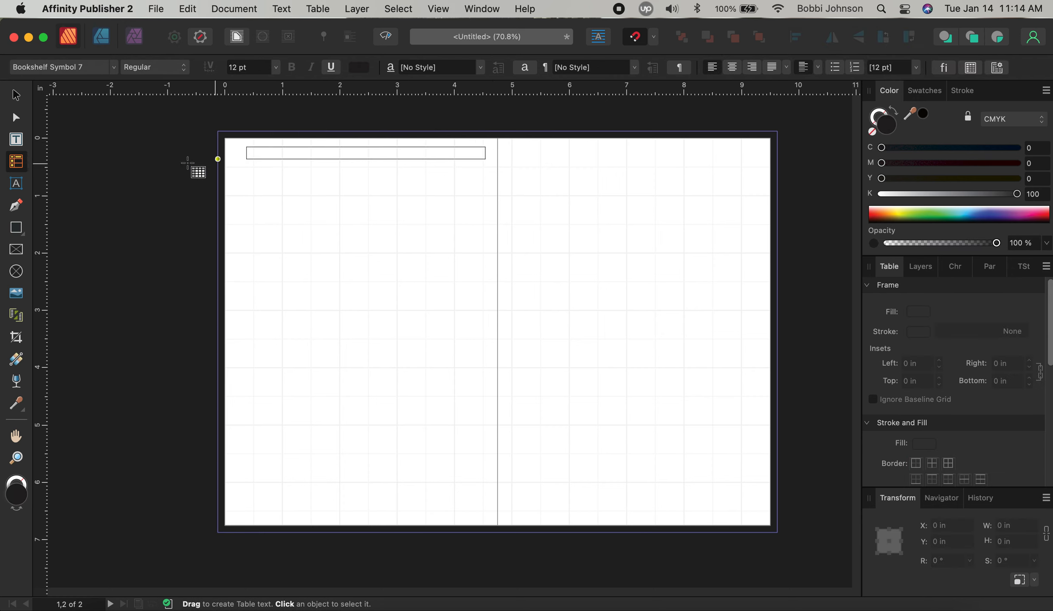
left_click(348, 153)
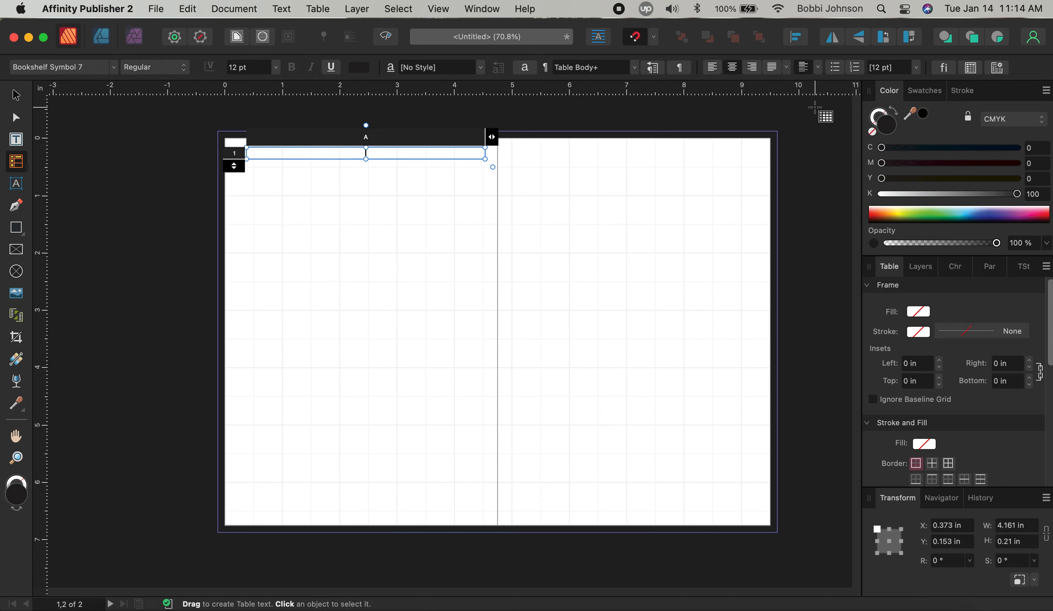
Apply Center Vertically alignment to the table cell and set its font to Aubrey
left_click(817, 67)
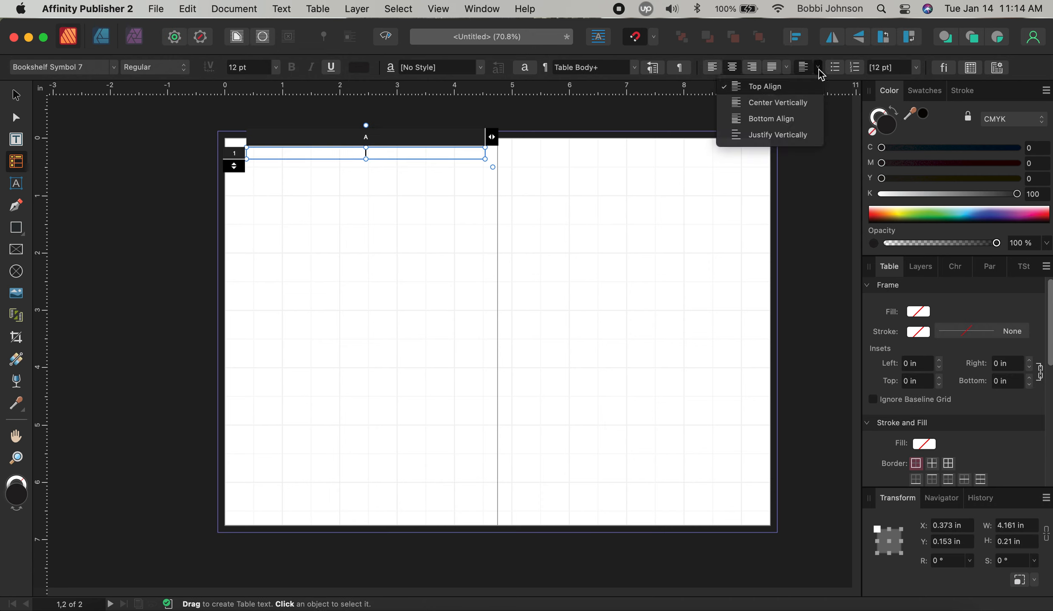
left_click(812, 106)
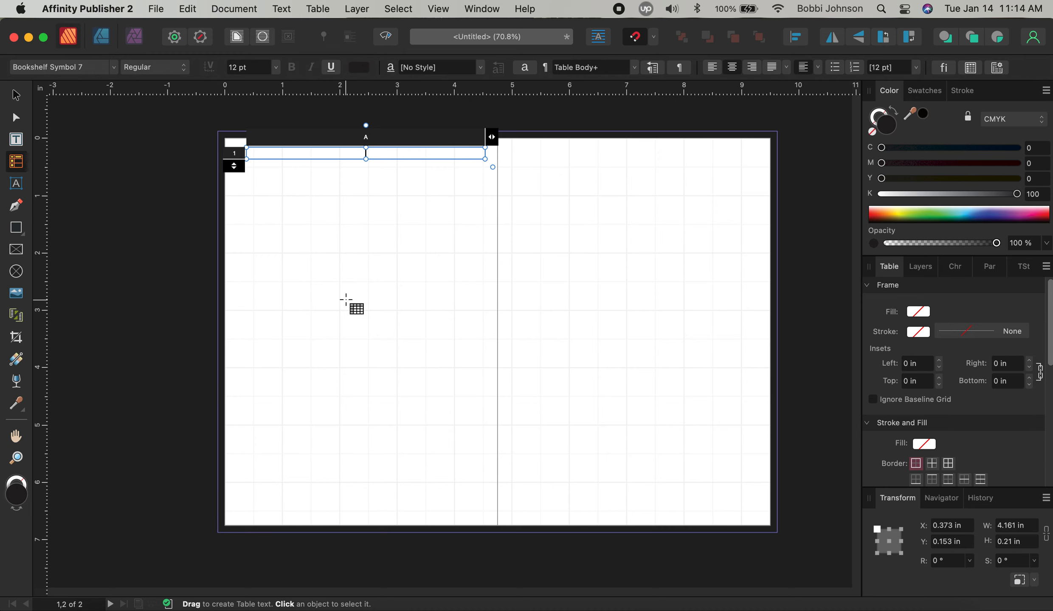
left_click(95, 69)
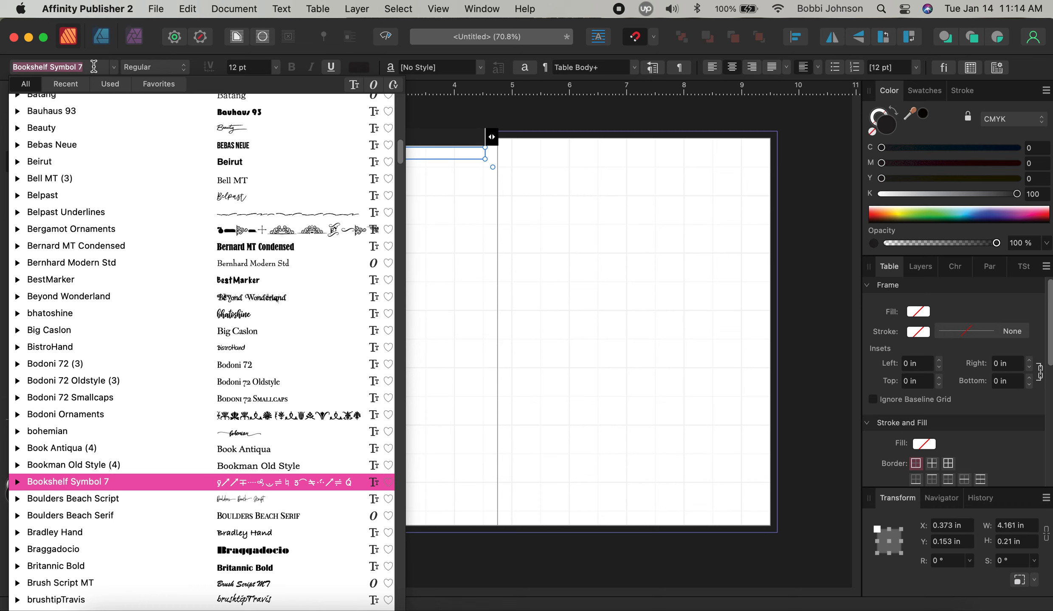
type("aub")
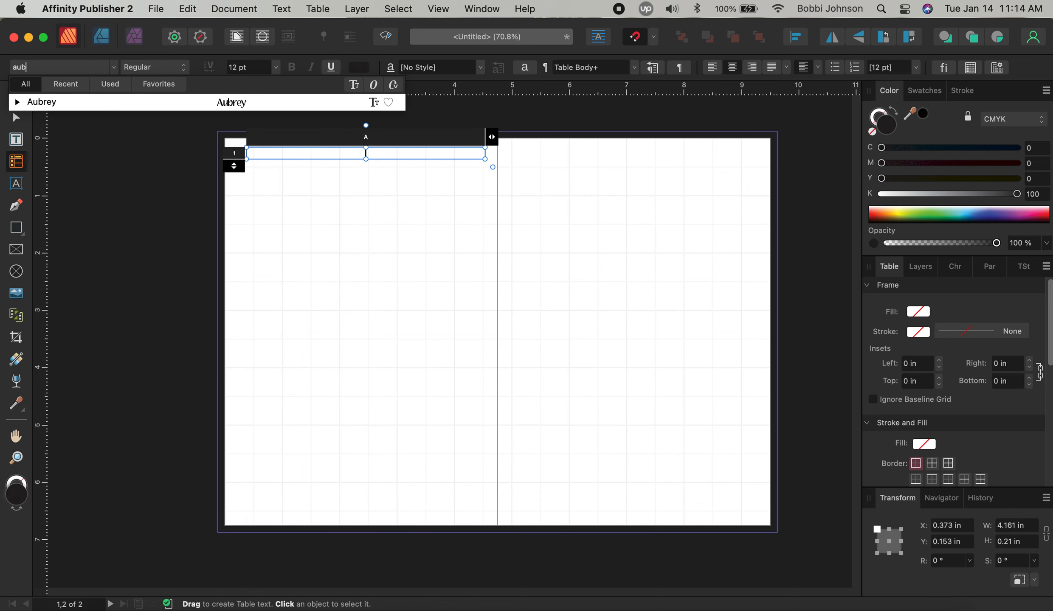
left_click(214, 102)
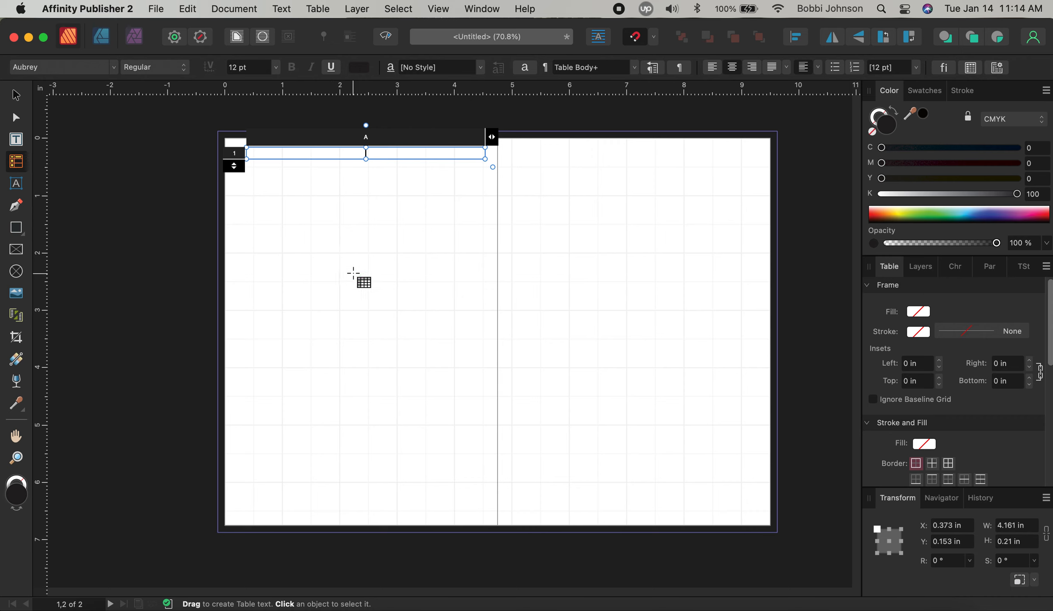
Set the cell's text colour to pink hex F78DA7
left_click(359, 67)
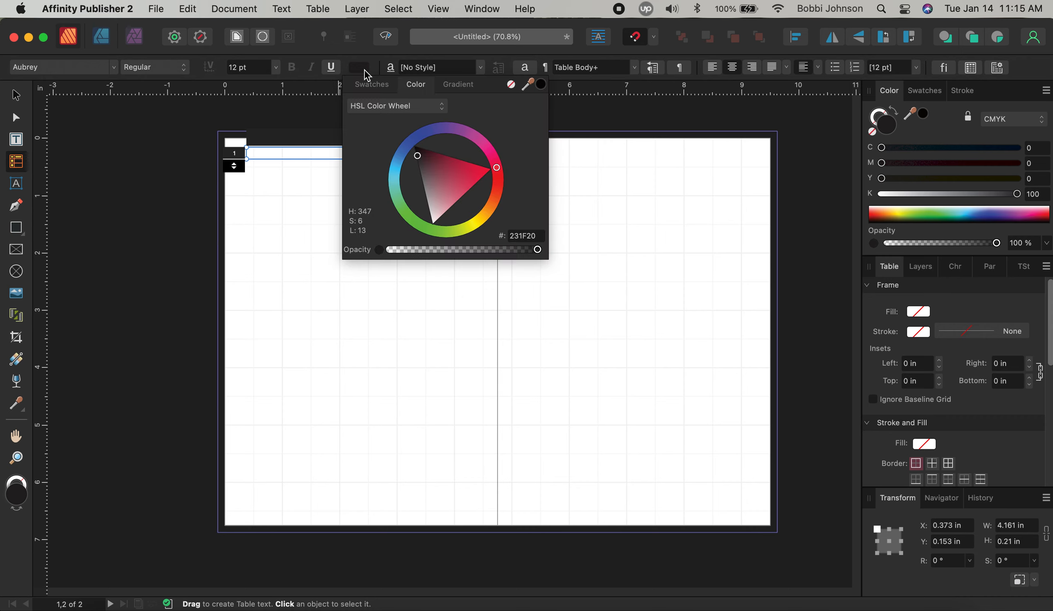
double_click(535, 236)
type("f78da7")
key("Return")
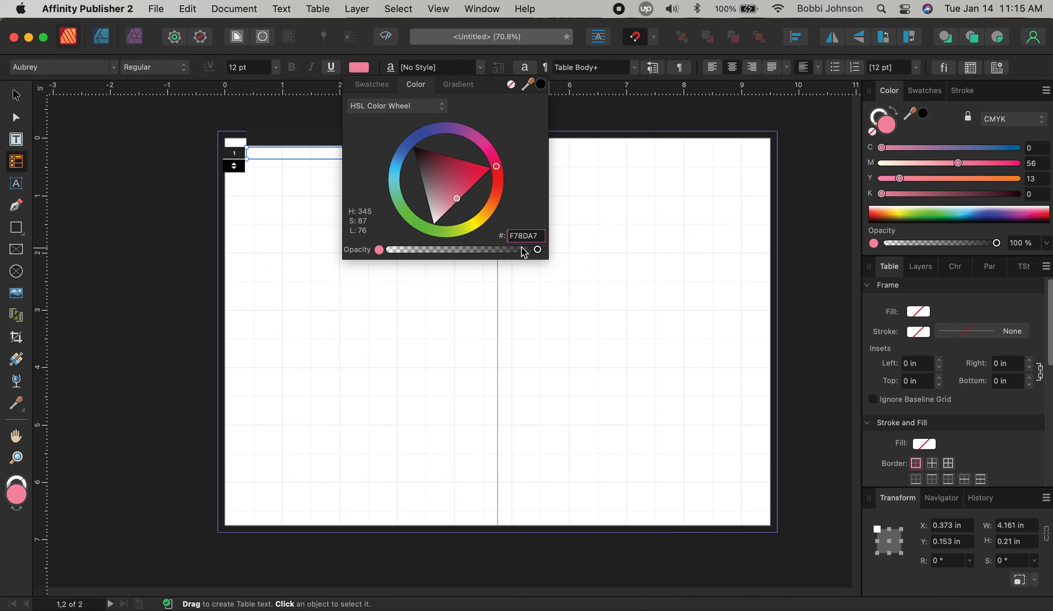
left_click(326, 155)
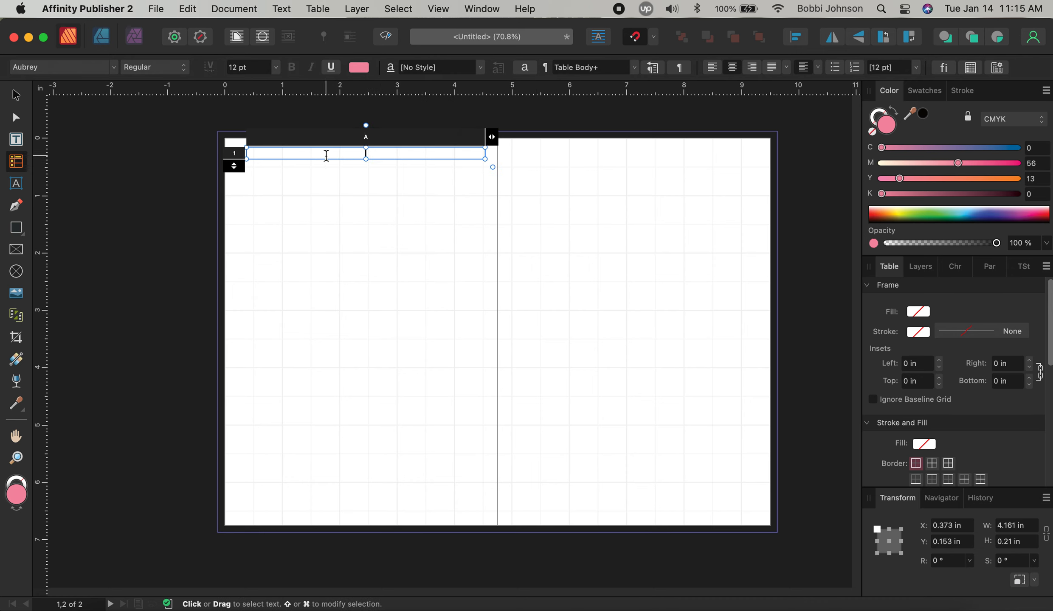
Type the weekday initials 'M t w t f s s' into the cell
type("m")
key("BackSpace")
type("M t w t f s s")
key("Escape")
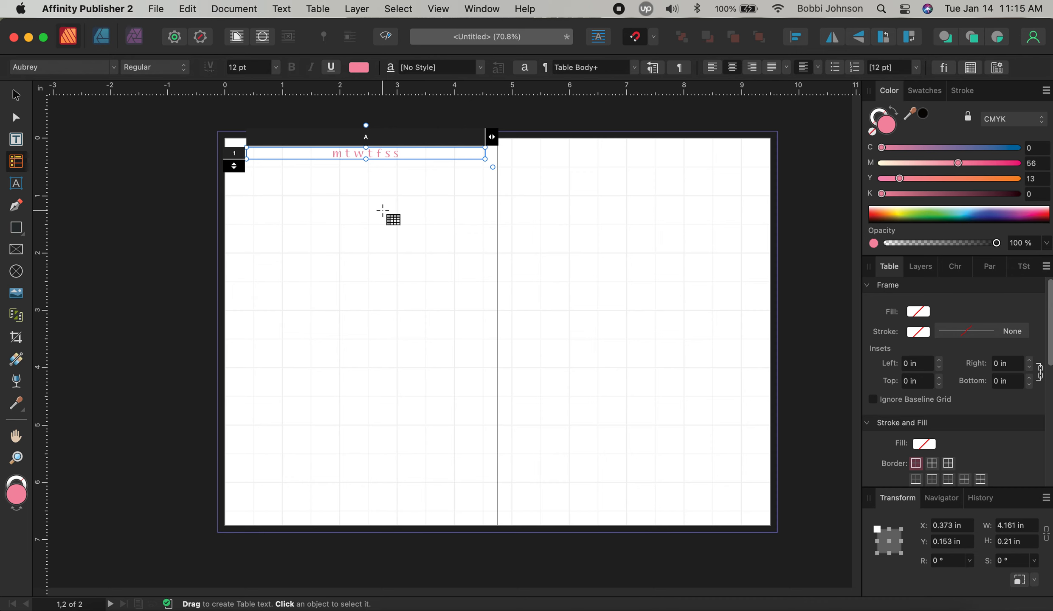
Recolour the selected weekday initials black from the Grays swatch palette
left_click_drag(327, 155, 404, 155)
left_click(359, 68)
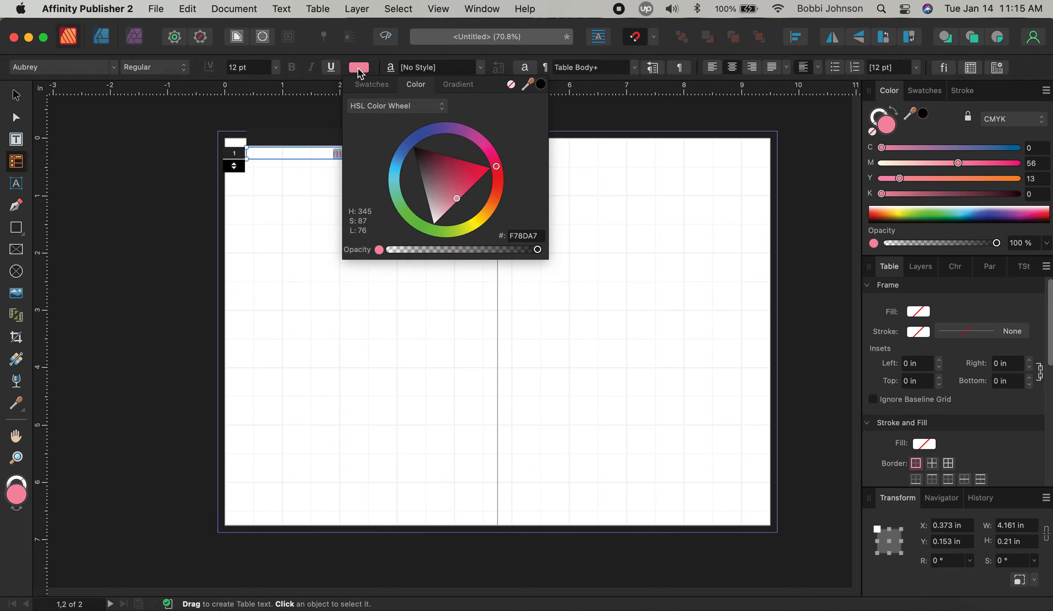
left_click(370, 87)
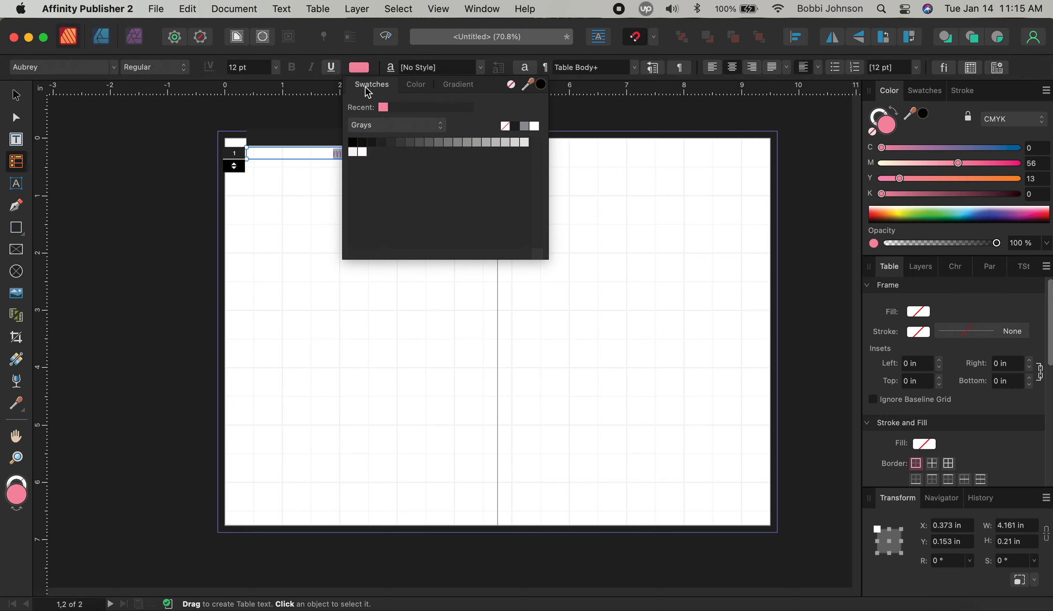
left_click(415, 89)
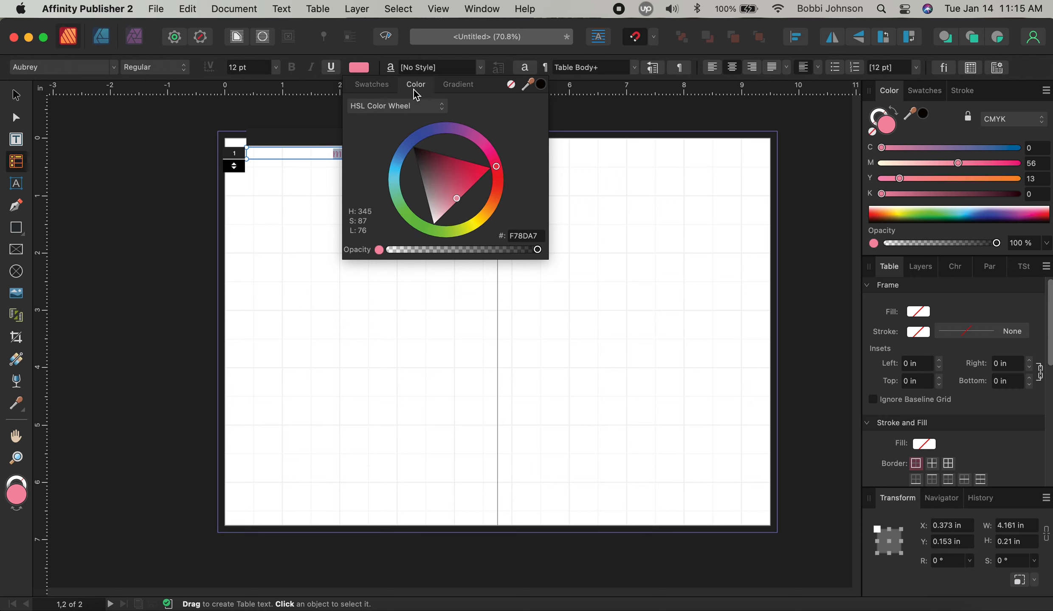
left_click(377, 93)
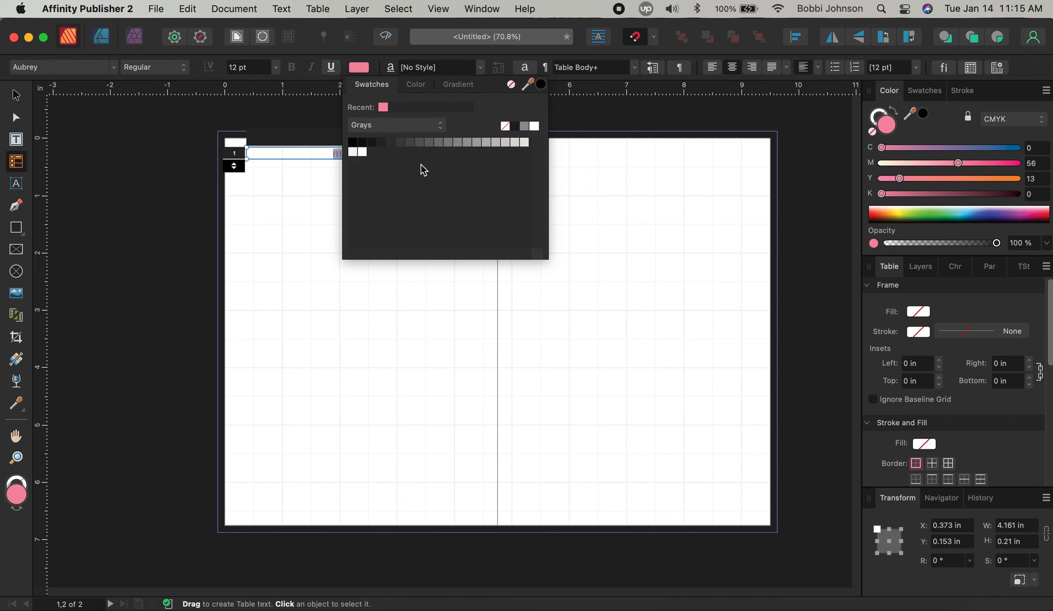
left_click(513, 127)
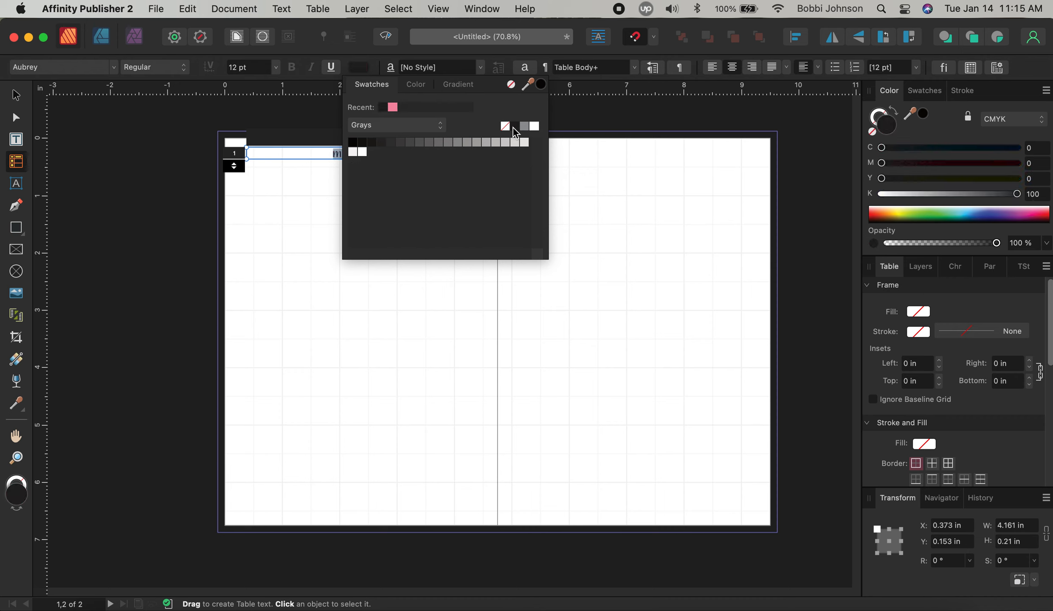
left_click(292, 195)
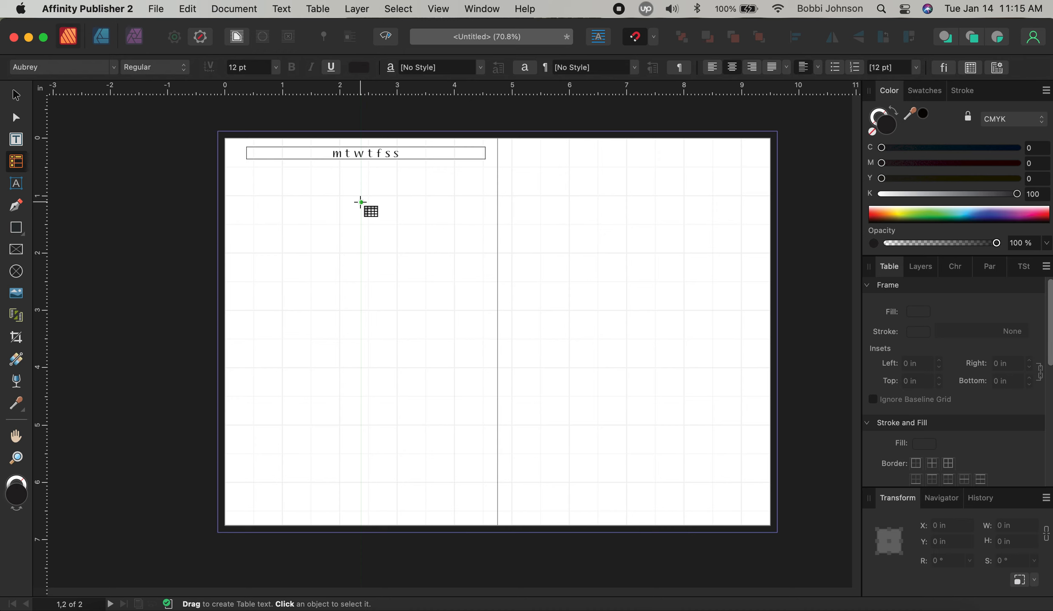
left_click(16, 96)
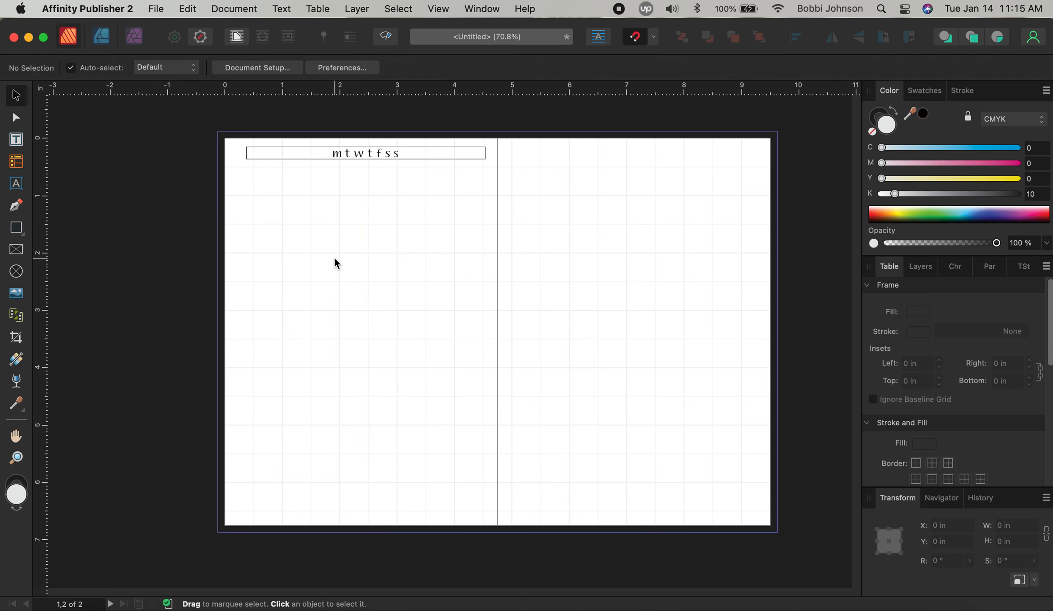
left_click(331, 158)
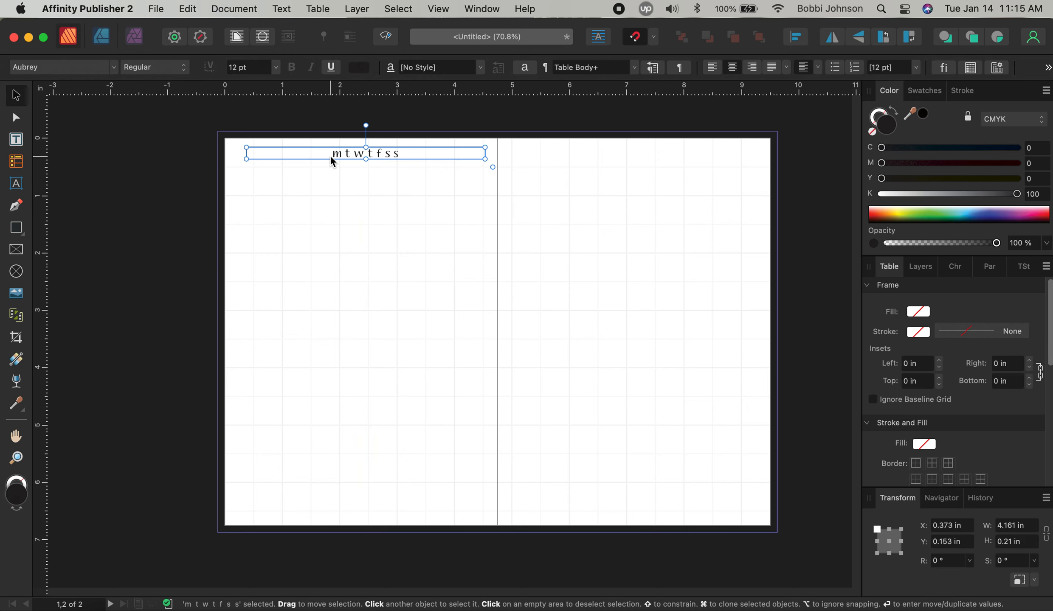
left_click(332, 191)
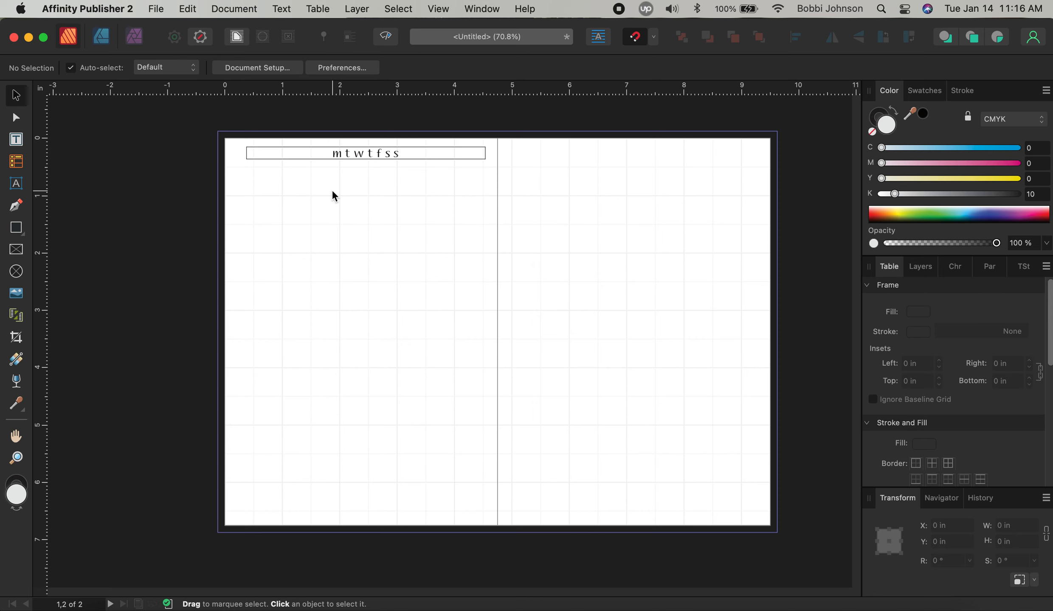
Select the weekday header table and set its border colour to none
left_click(321, 154)
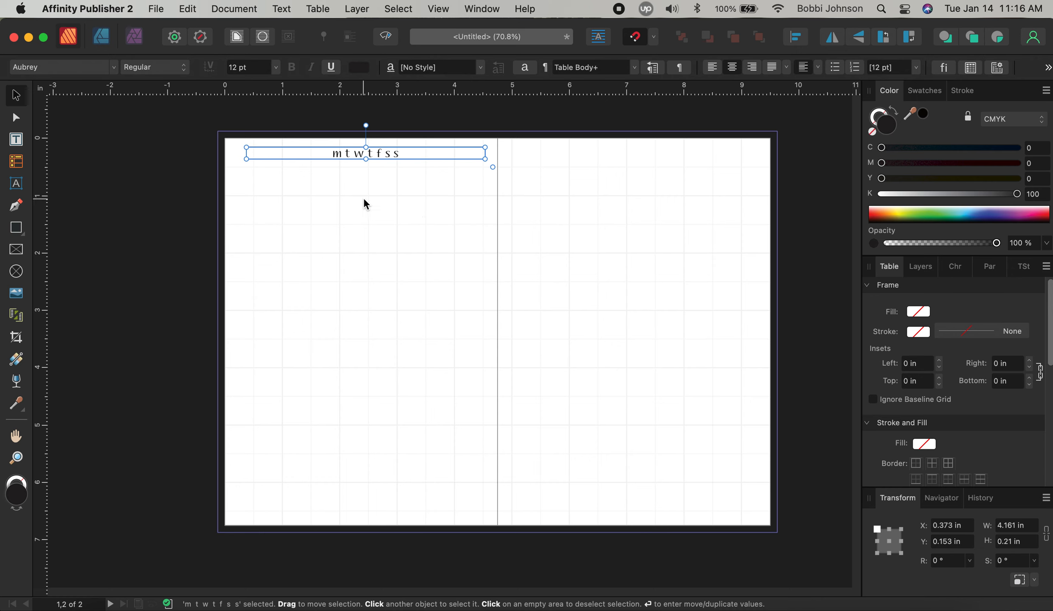
left_click(19, 163)
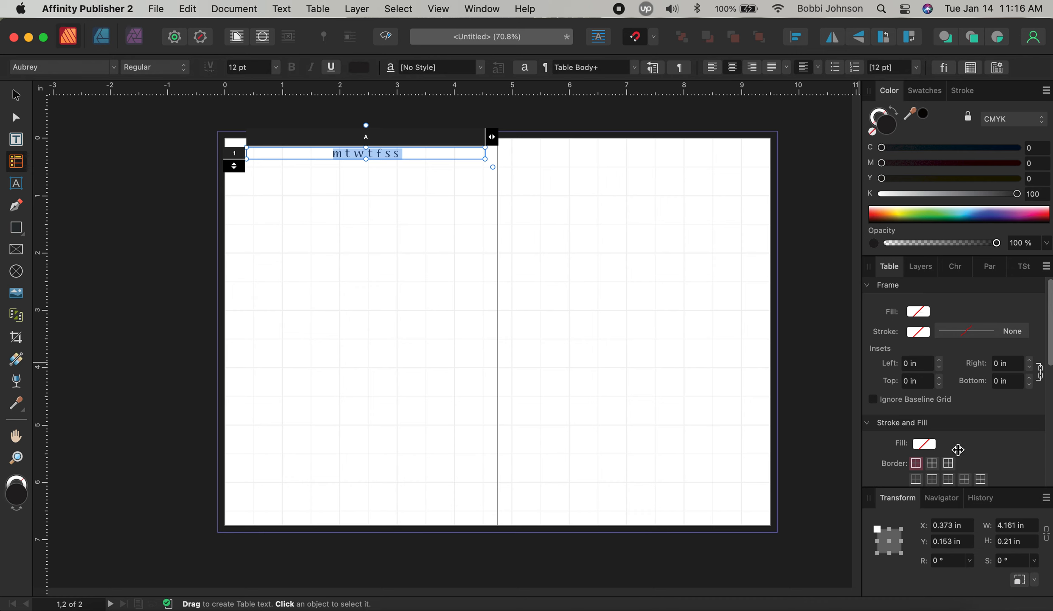
left_click_drag(1048, 351, 1051, 408)
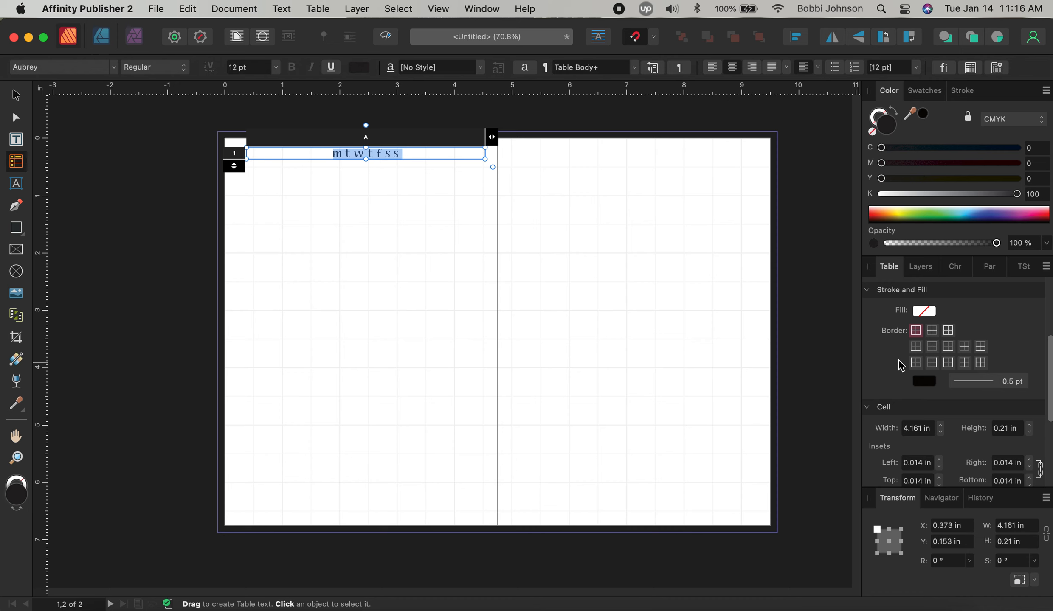
left_click(925, 382)
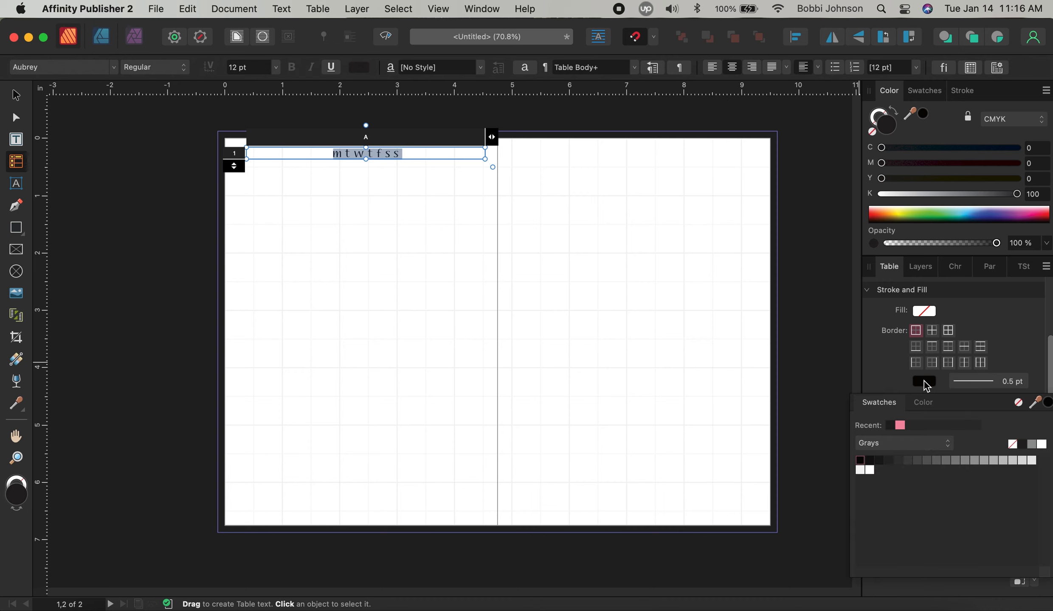
left_click(1013, 445)
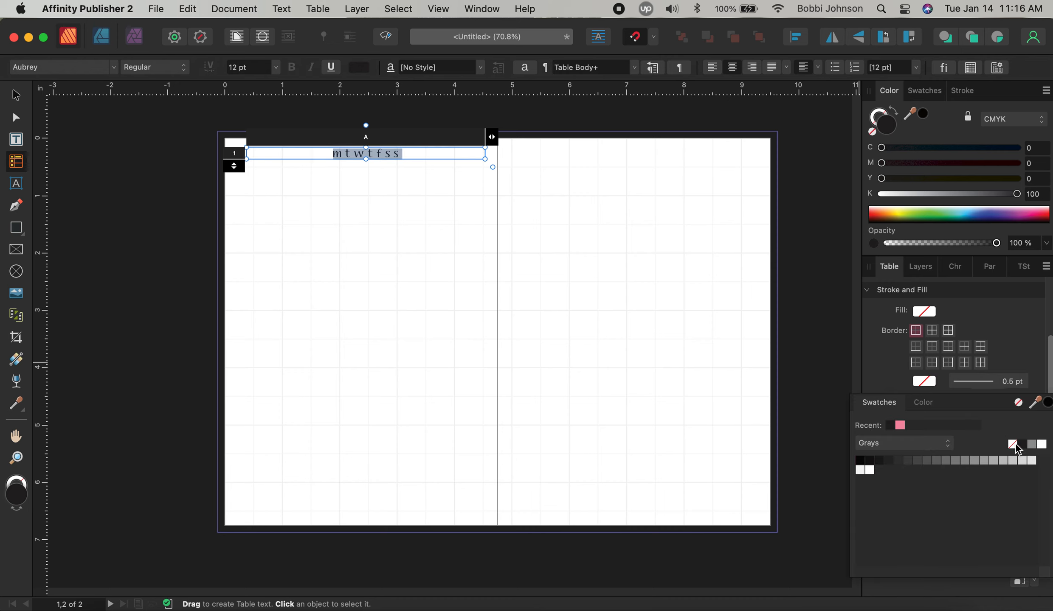
Apply a dark gray border line to the header cell's bottom edge only
left_click(917, 349)
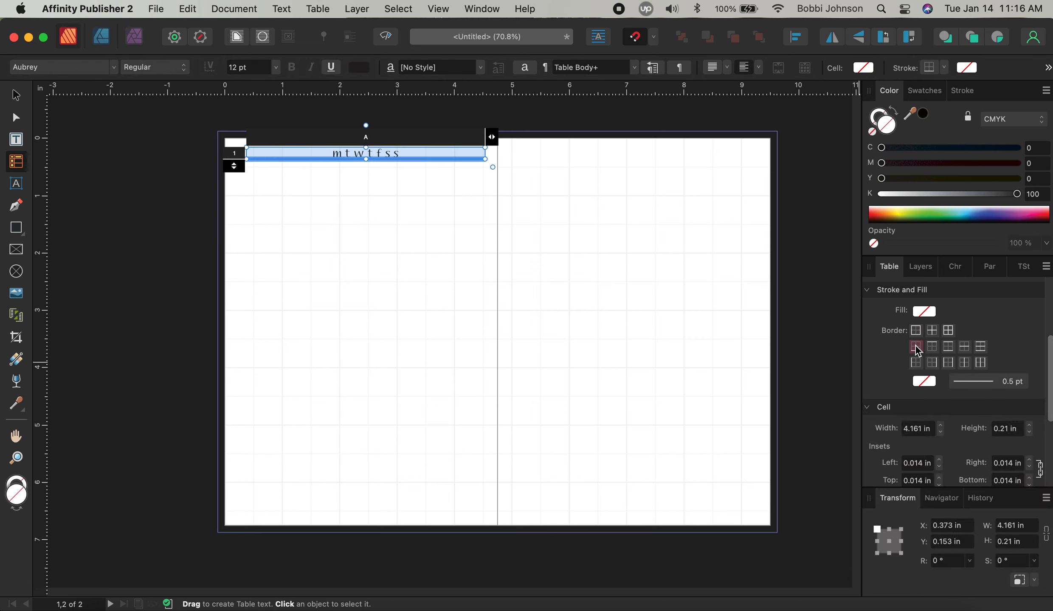
left_click(932, 381)
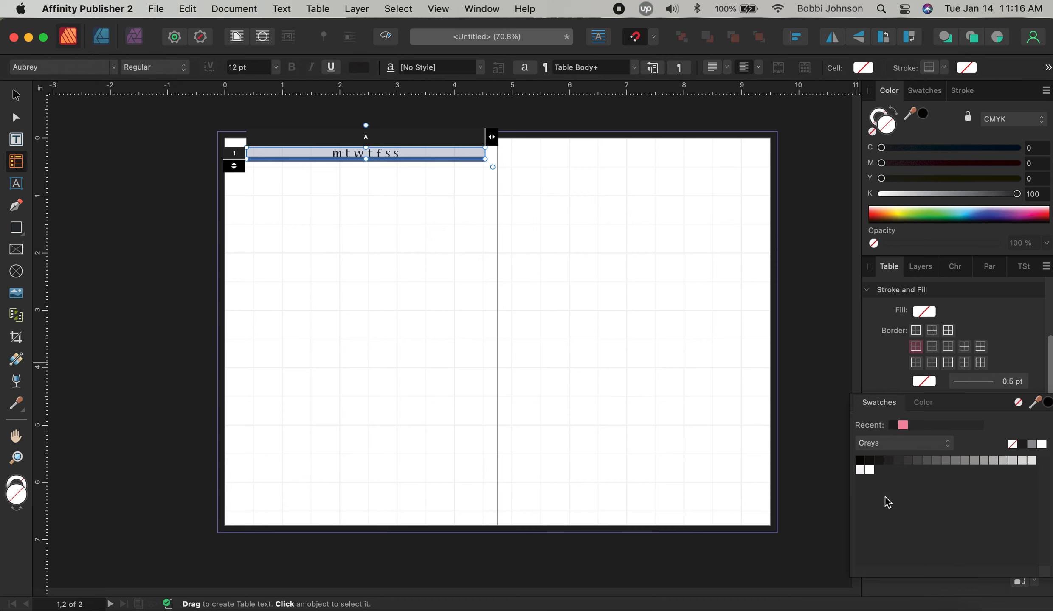
left_click(889, 462)
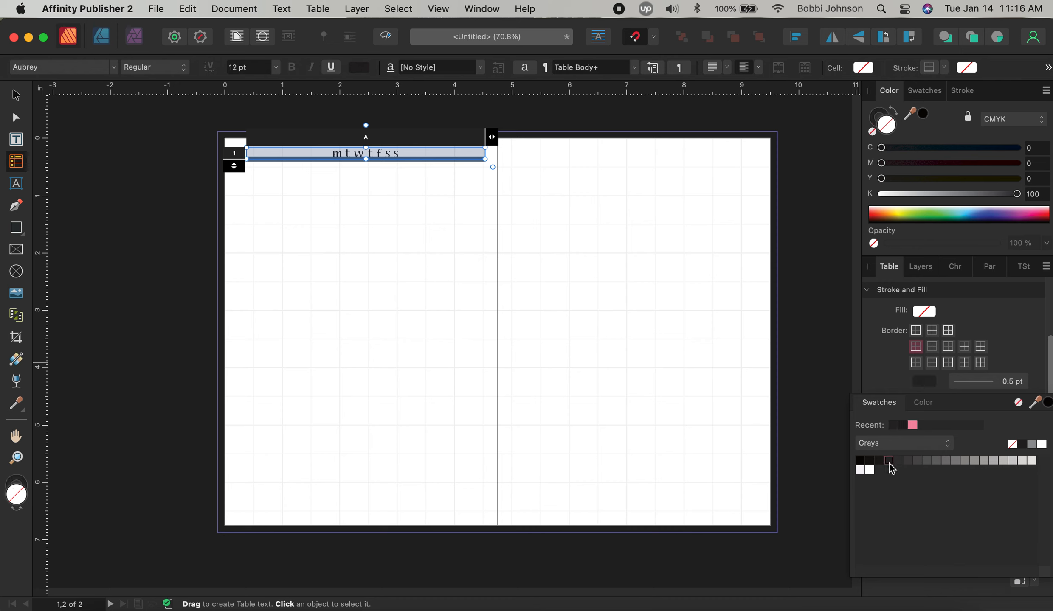
left_click(459, 260)
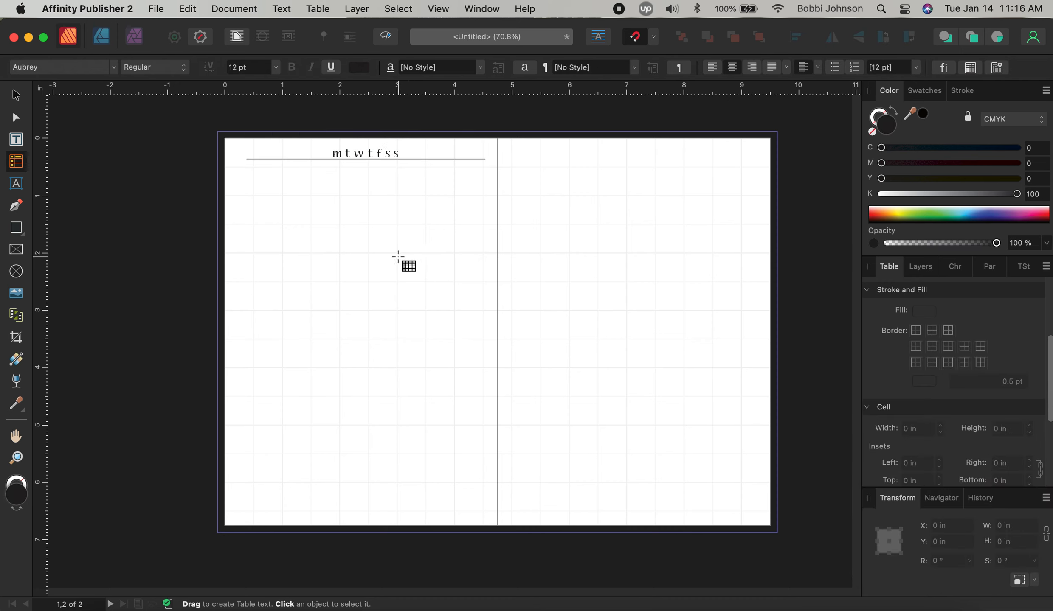
left_click(16, 95)
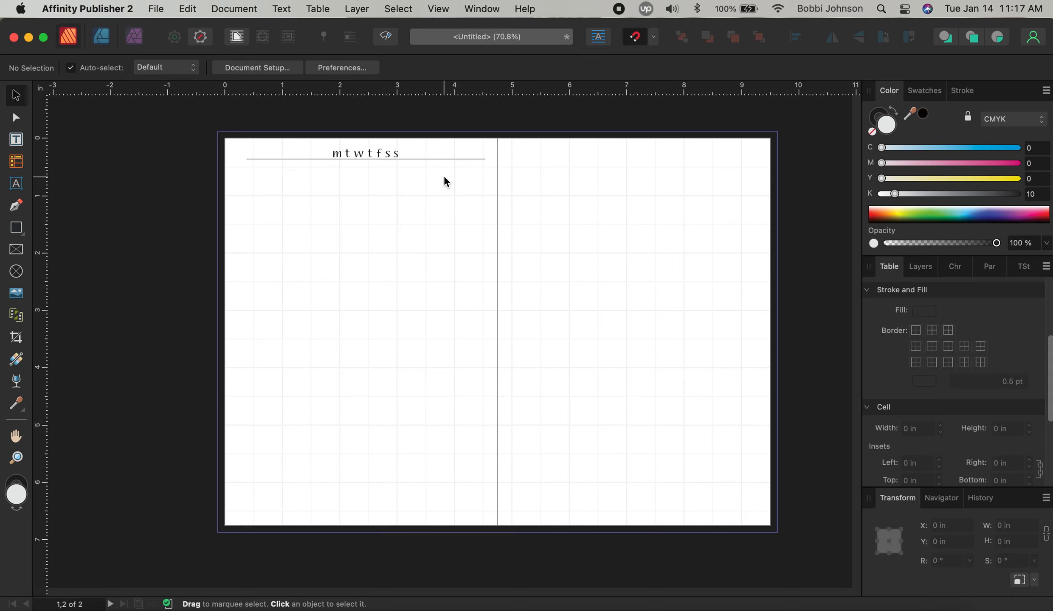
Insert extra spaces between the m t w t f s s letters to widen their spacing
double_click(345, 156)
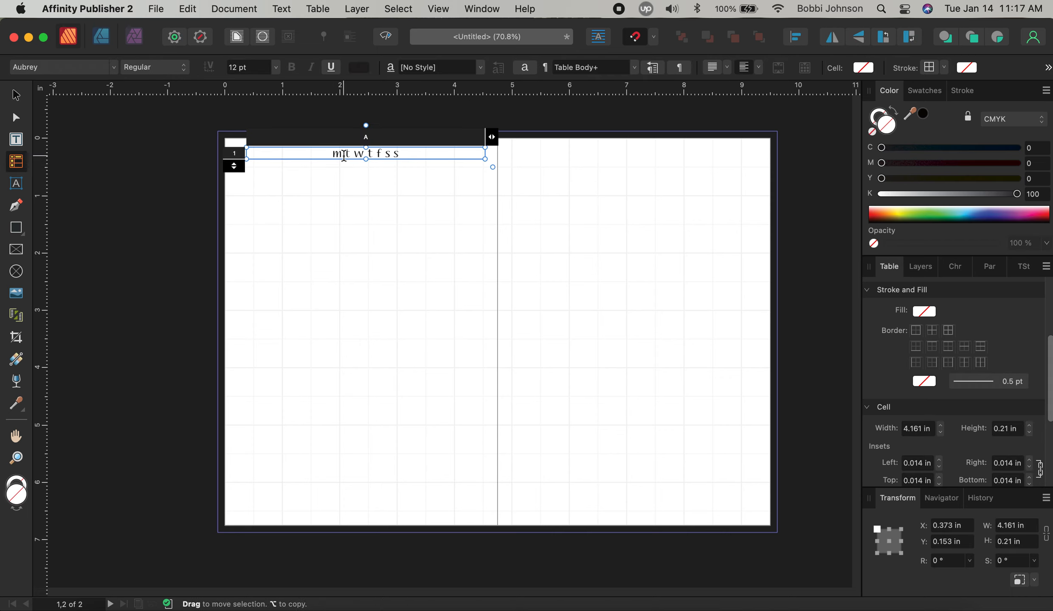
left_click(344, 156)
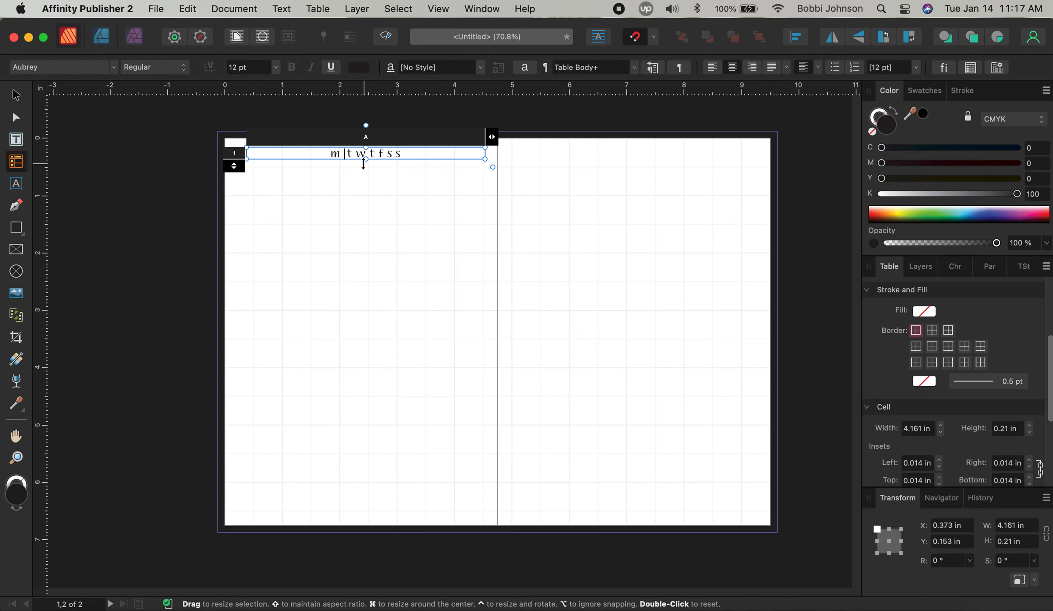
left_click(354, 156)
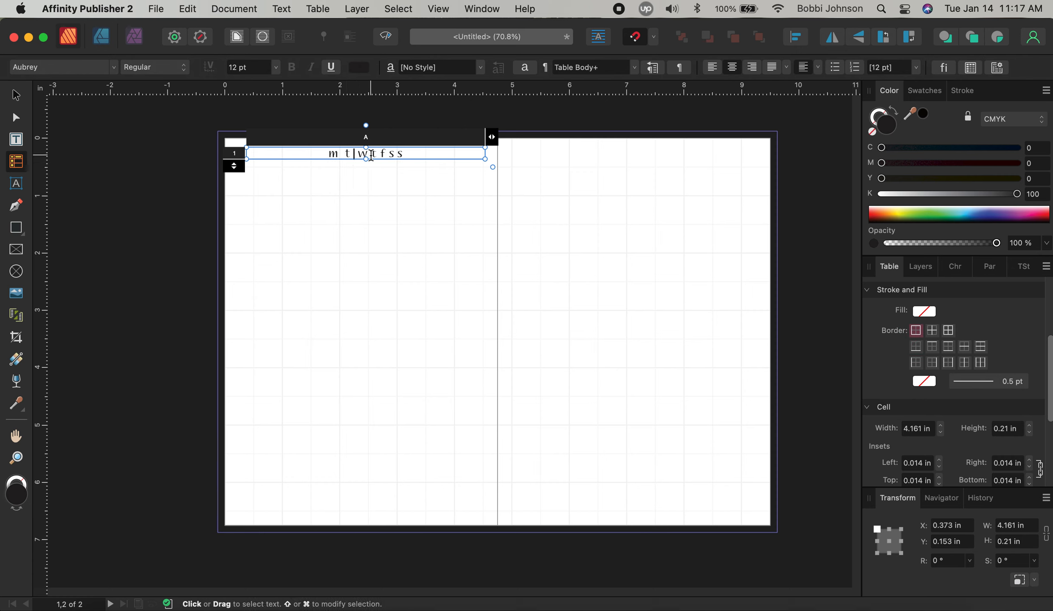
left_click(382, 155)
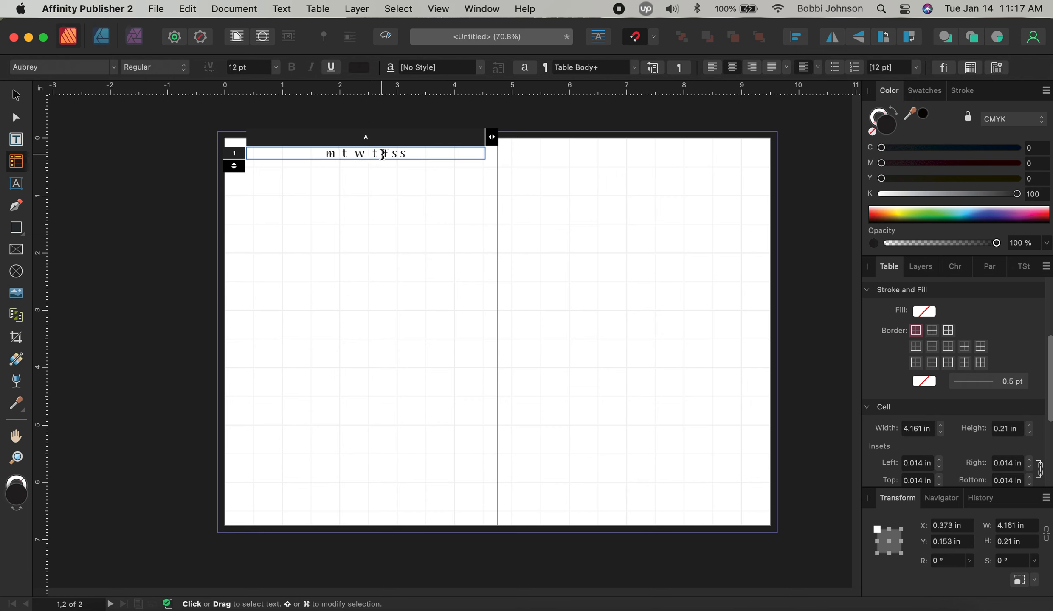
left_click(391, 154)
left_click(402, 155)
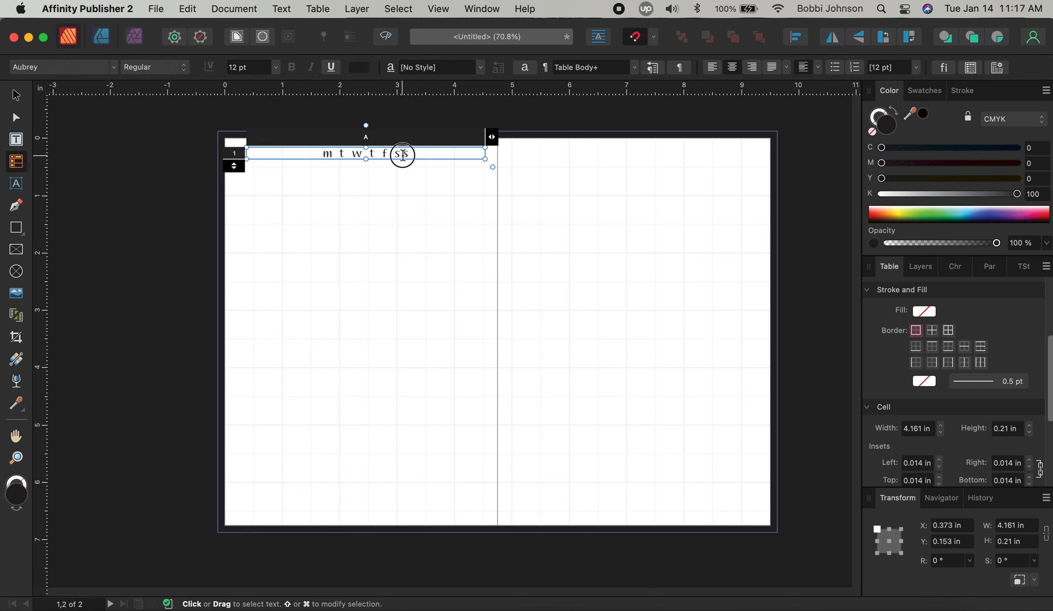
left_click(417, 187)
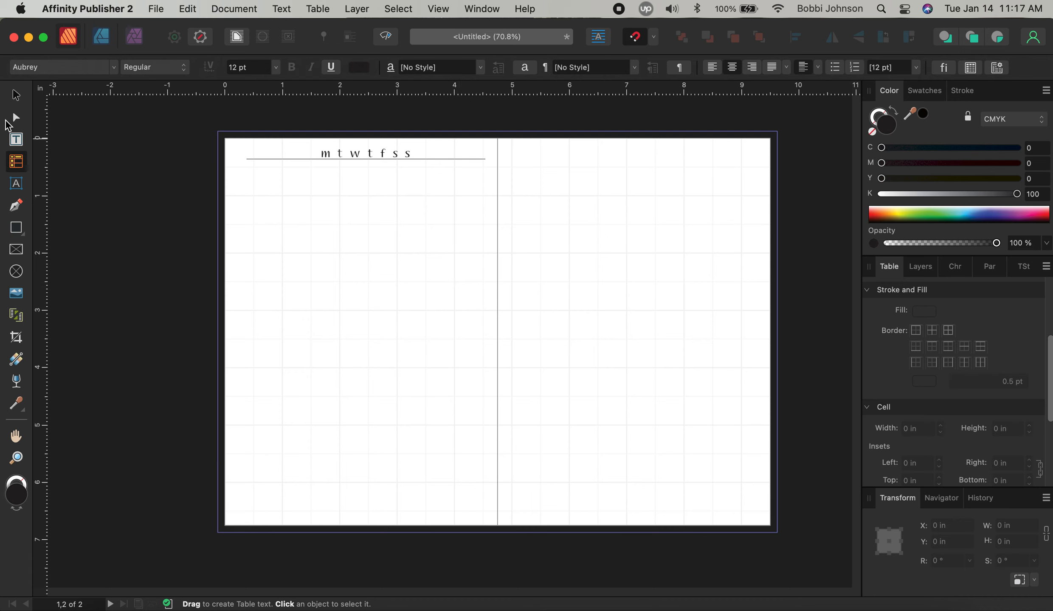
left_click(16, 96)
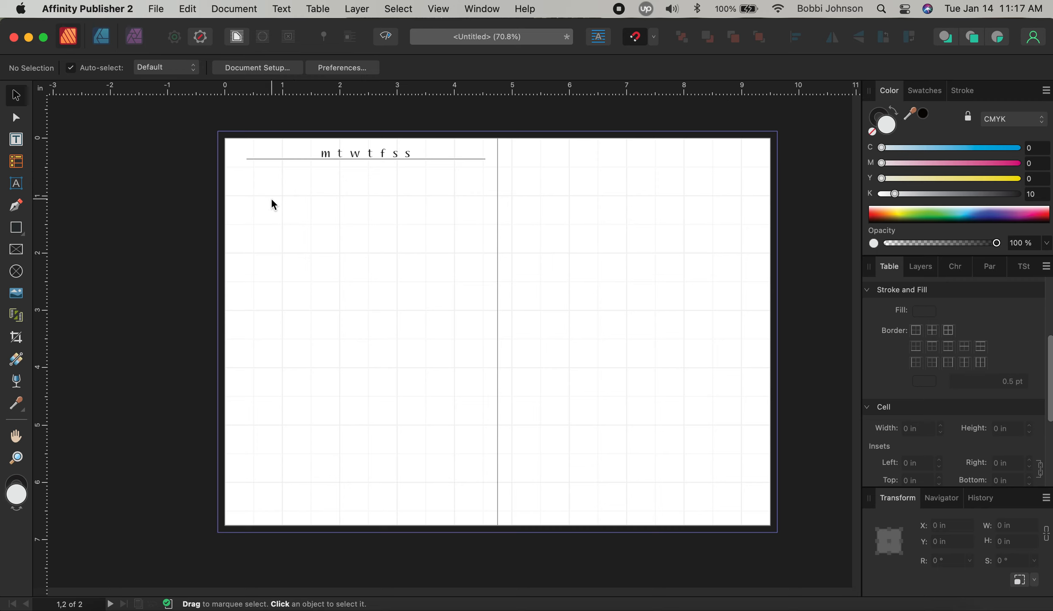
left_click(16, 161)
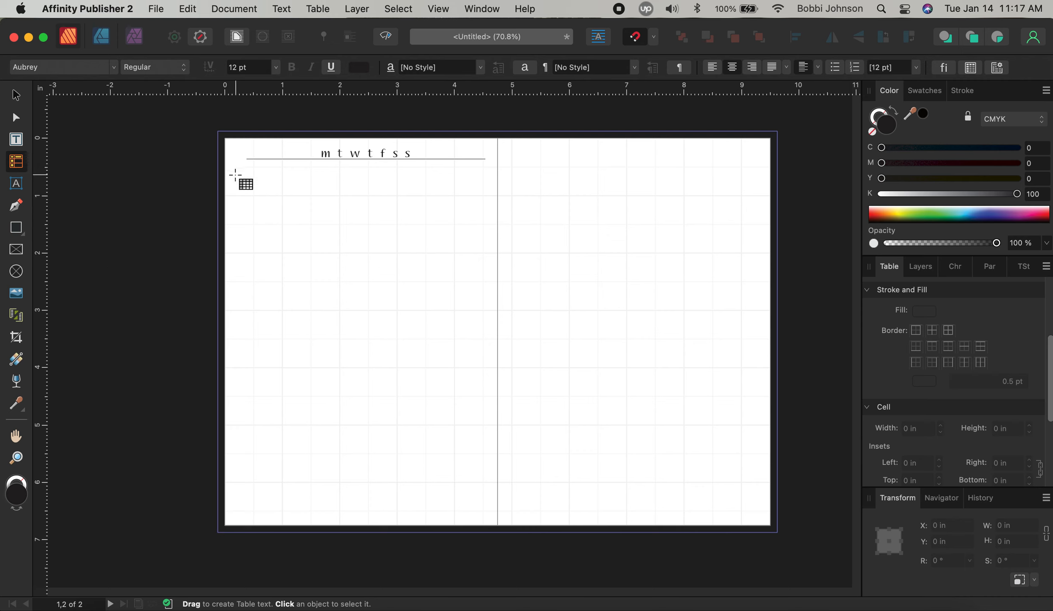
Draw a new table below the weekday header, aligned with the page's left edge
left_click_drag(225, 173, 377, 185)
left_click(16, 96)
left_click(254, 181)
left_click_drag(254, 182, 261, 183)
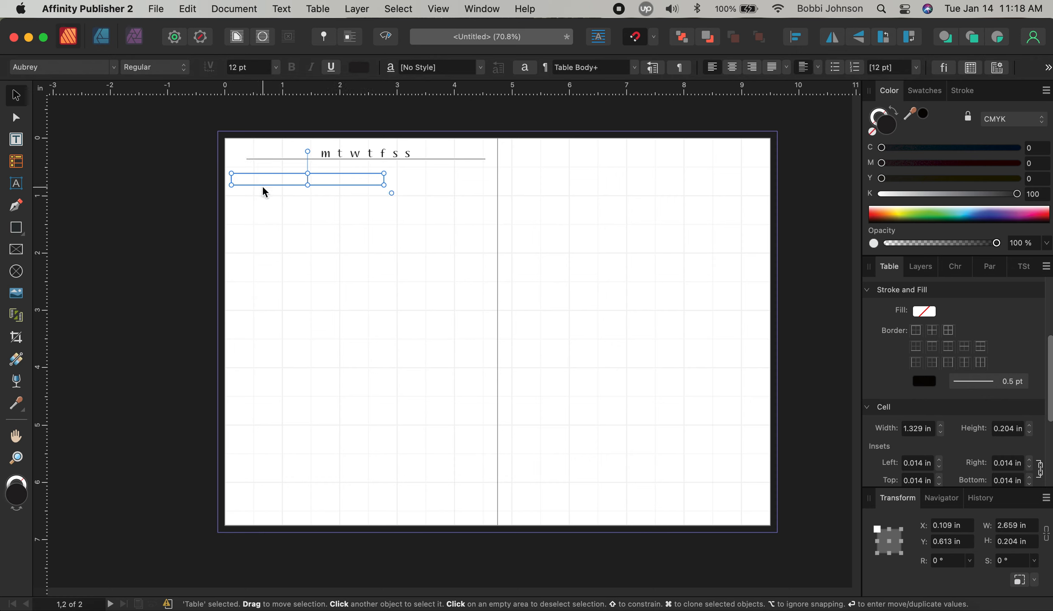
Narrow column A and increase the new table to 29 rows
left_click(17, 161)
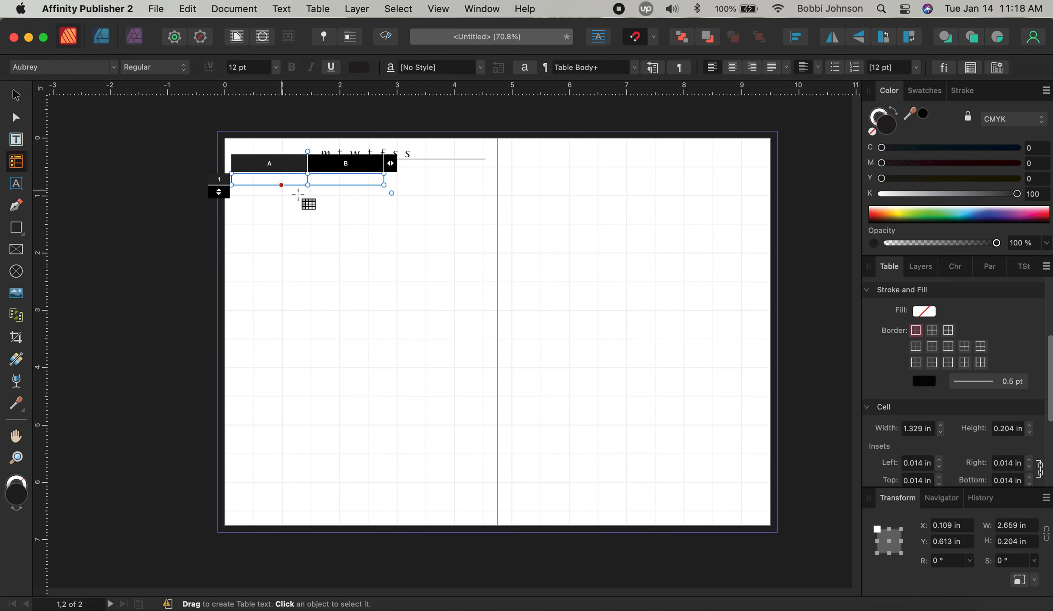
left_click_drag(307, 170, 247, 171)
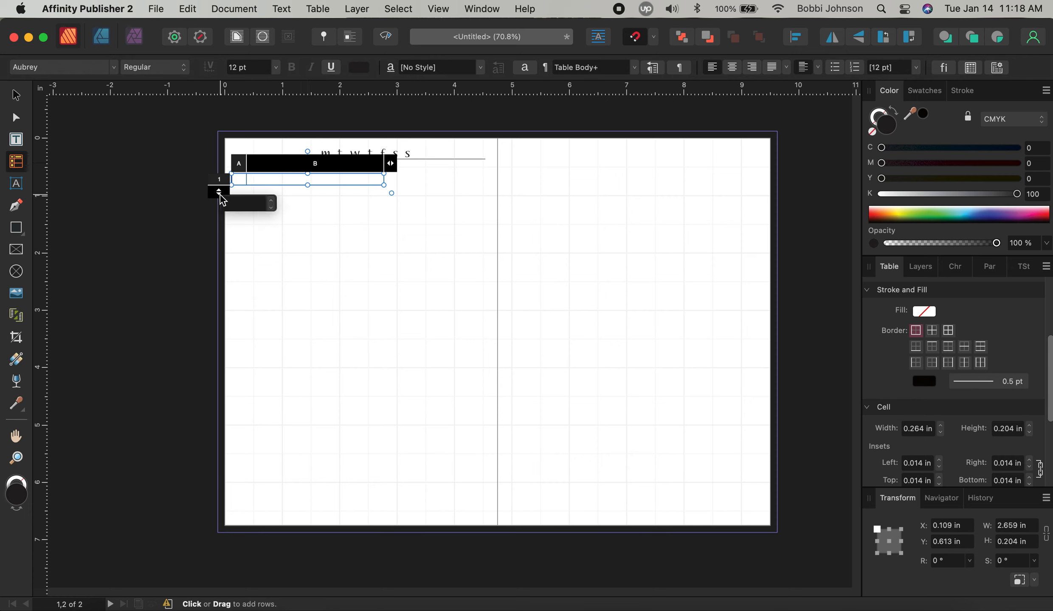
left_click(274, 201)
left_click(274, 201)
left_click(274, 200)
left_click_drag(274, 202, 273, 202)
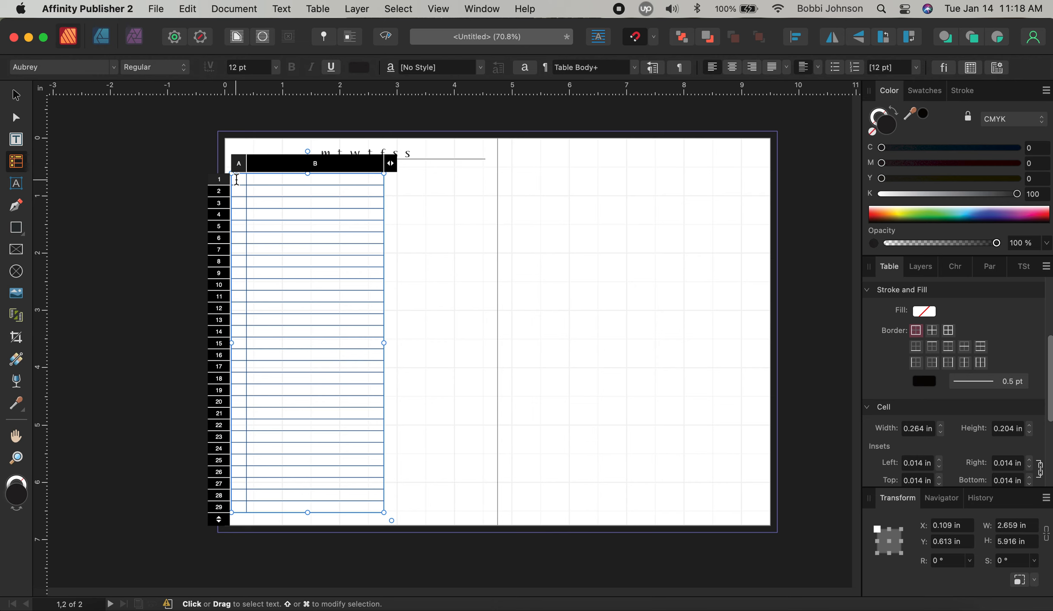
Type 5 in cell A1 and make all of column A's text pink
left_click(236, 179)
type("5")
left_click(241, 166)
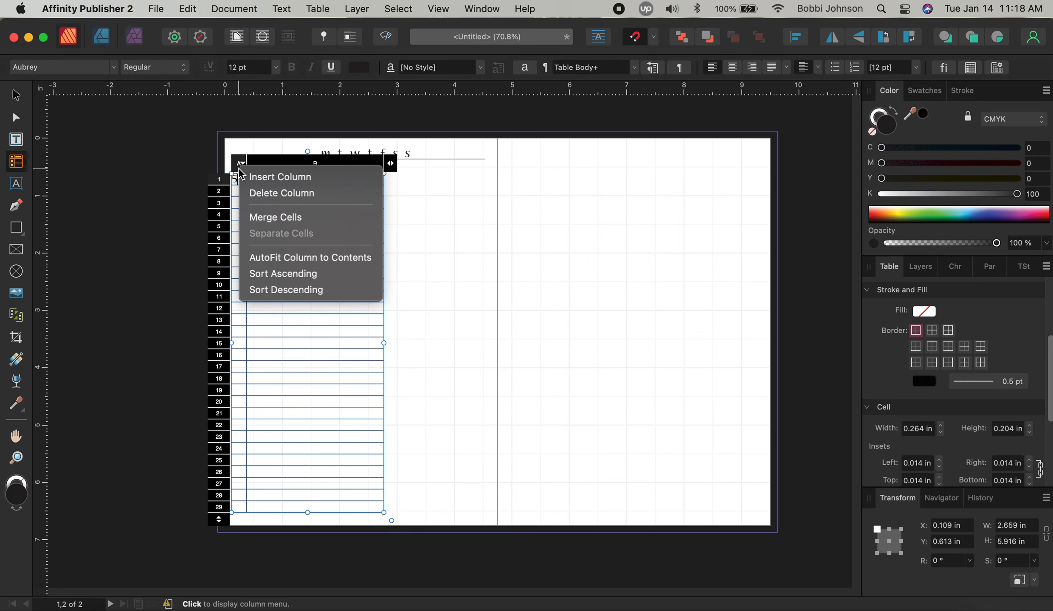
left_click(236, 178)
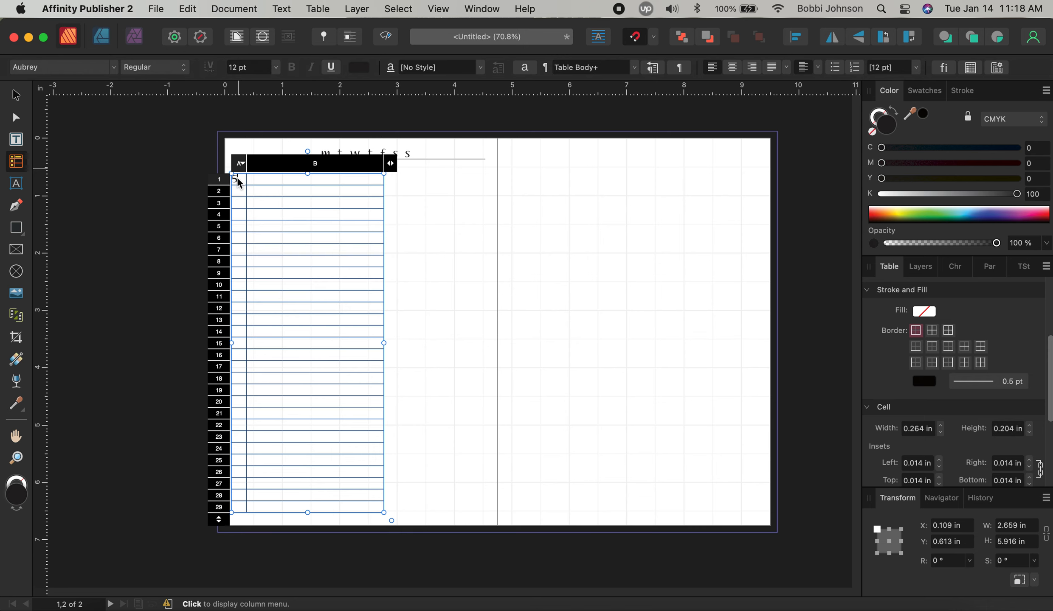
left_click_drag(237, 178, 243, 511)
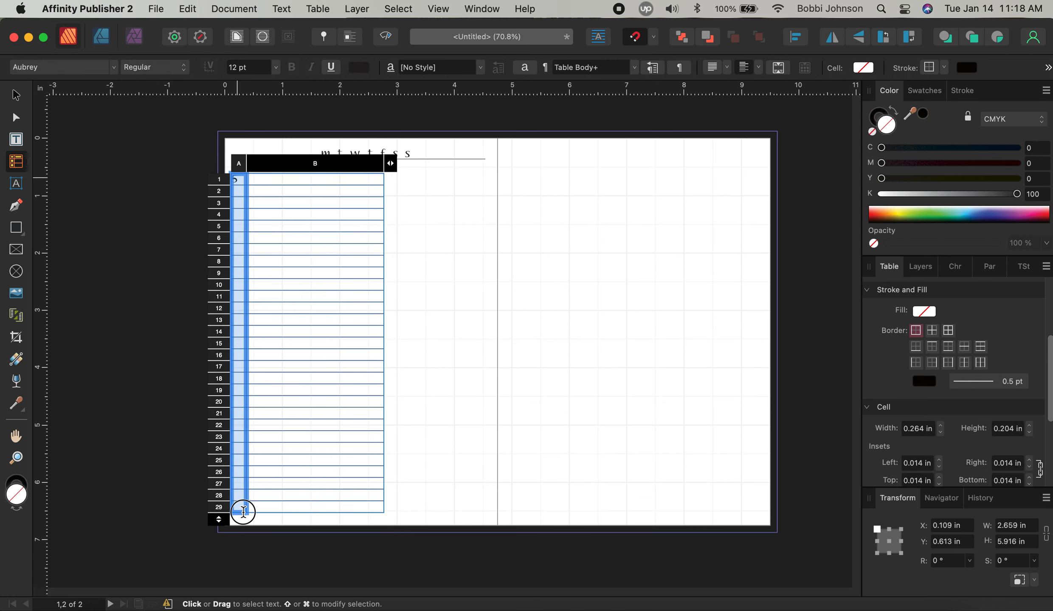
left_click(359, 67)
left_click(405, 107)
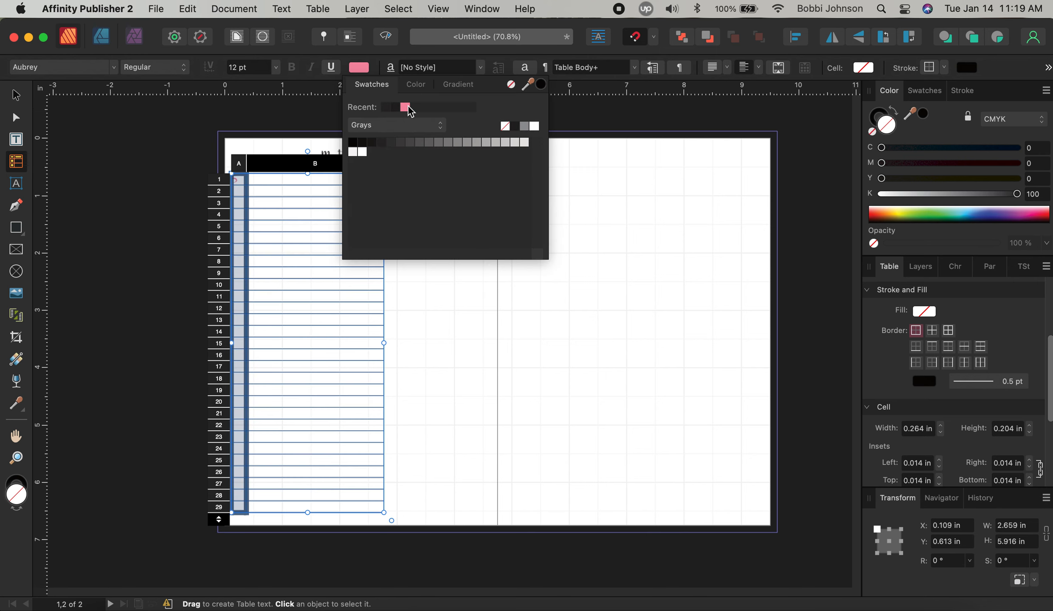
left_click(258, 217)
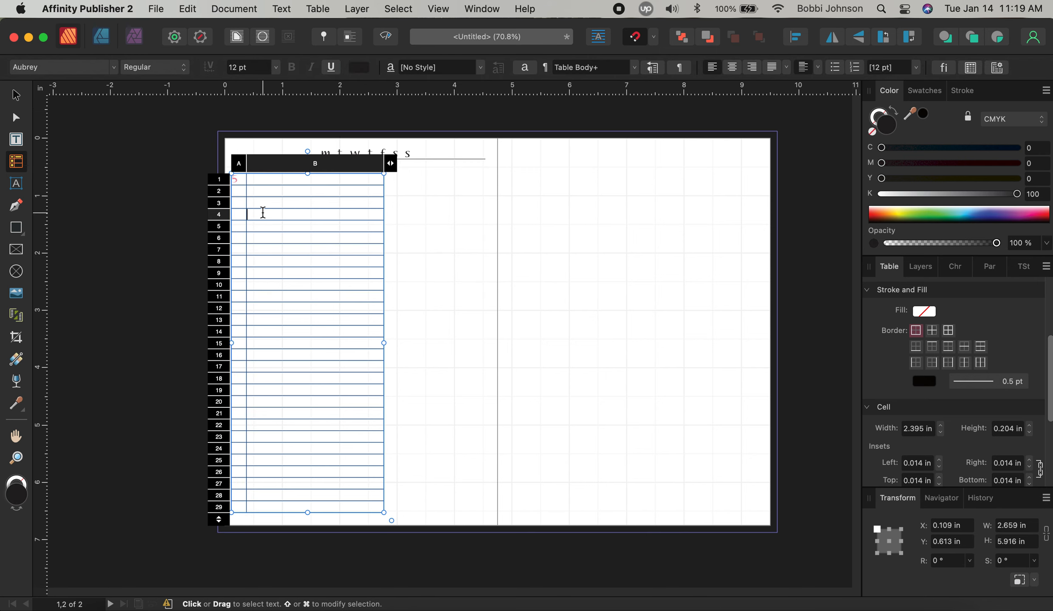
Centre column A's text both horizontally and vertically
left_click(238, 178)
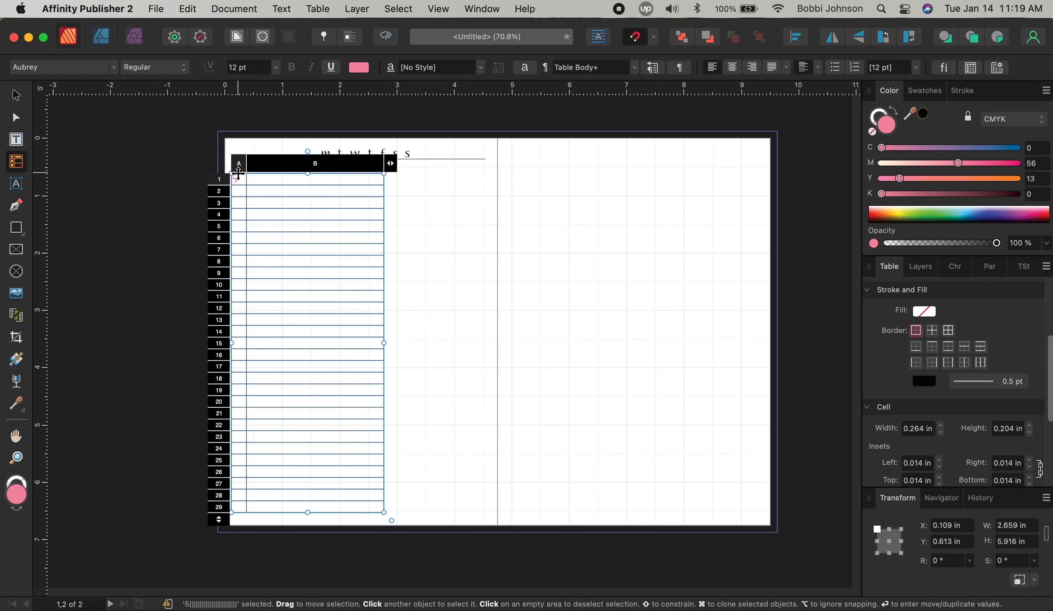
left_click_drag(238, 178, 234, 501)
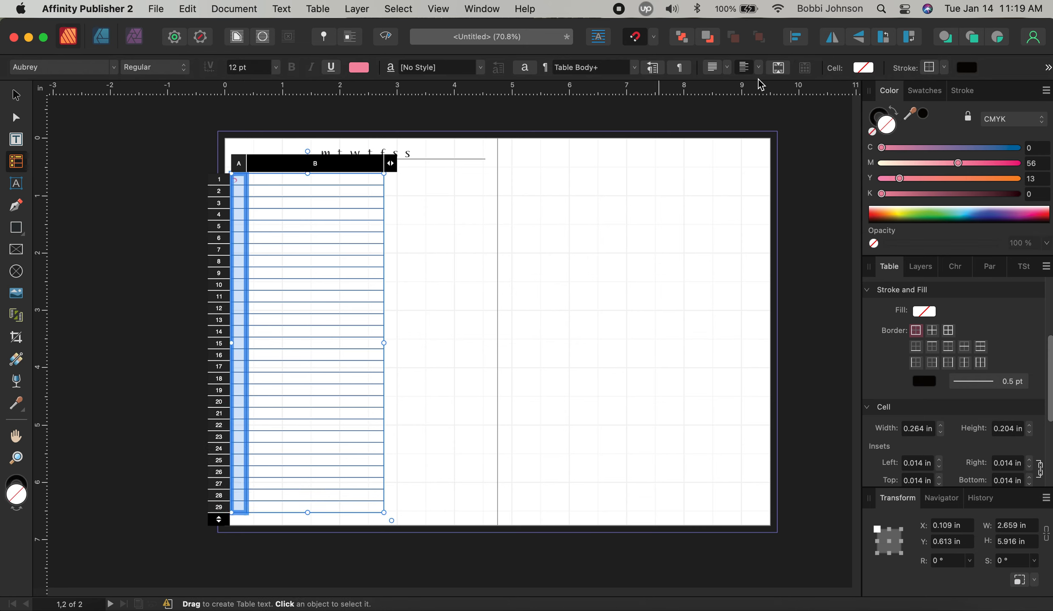
left_click(713, 68)
left_click(706, 101)
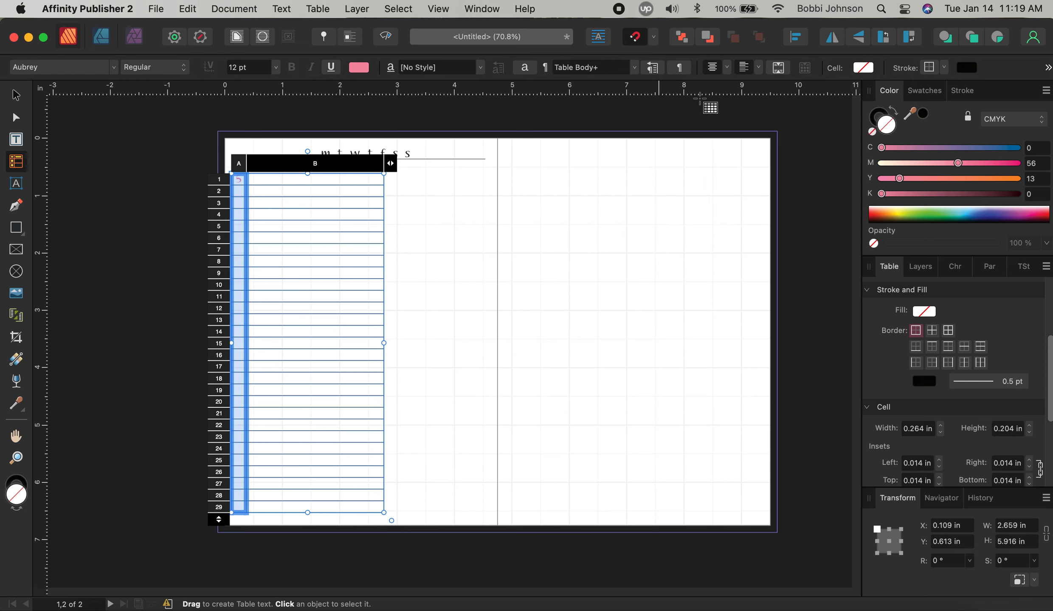
left_click(758, 67)
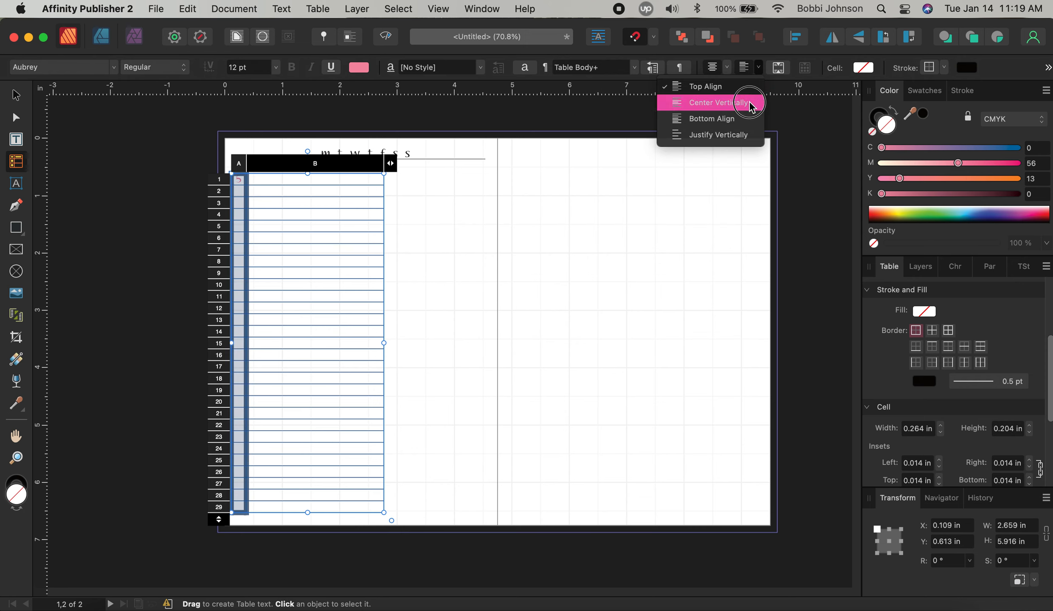
left_click(747, 101)
left_click(301, 226)
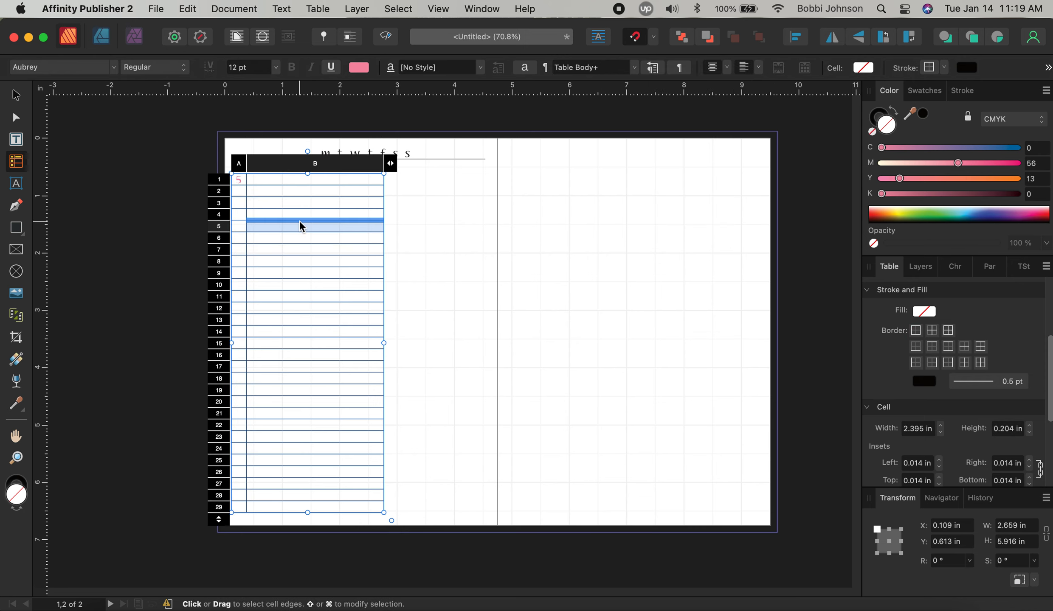
left_click(238, 187)
left_click(239, 191)
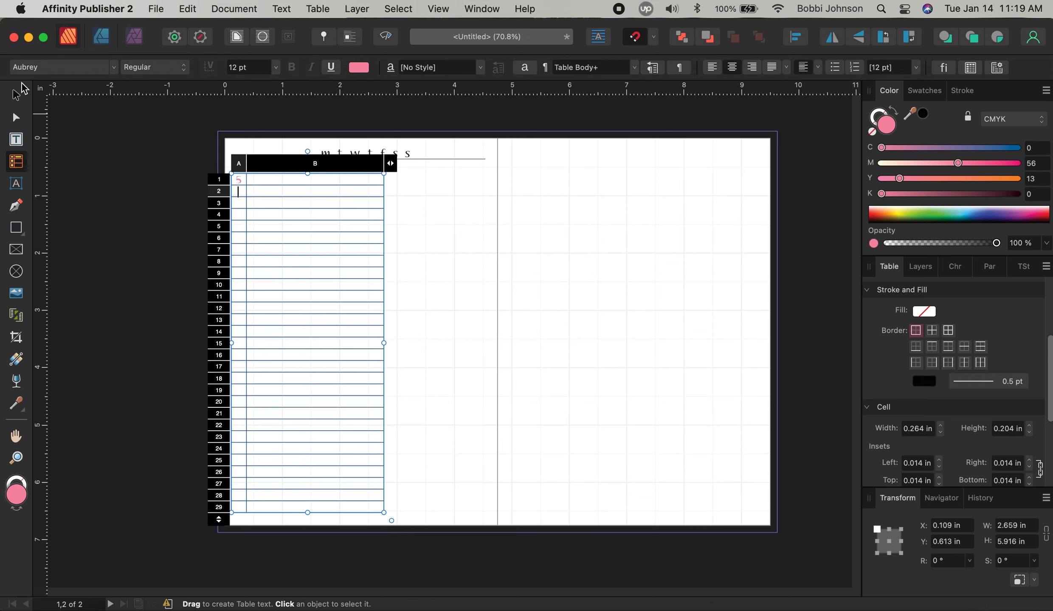
Switch to the Bookshelf Symbol 7 font and type a heart in cell A2
left_click(49, 71)
type("book")
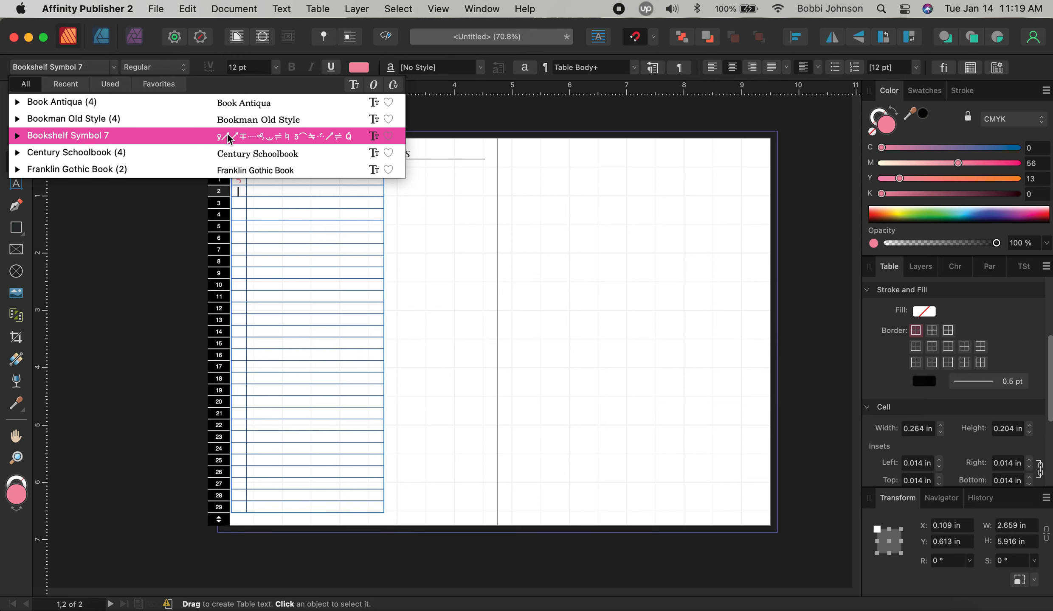
left_click(227, 135)
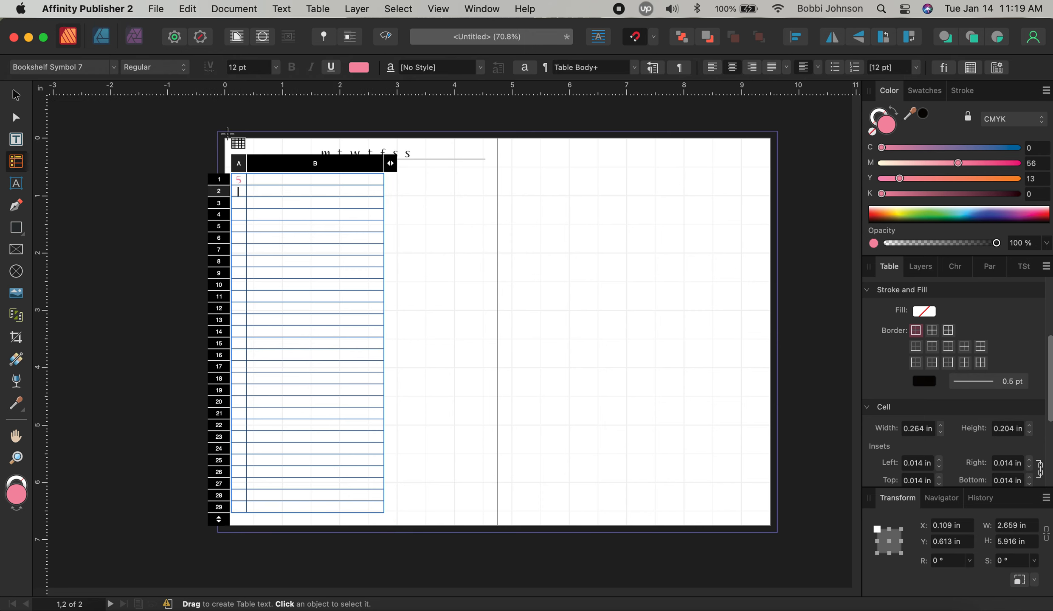
type("♥")
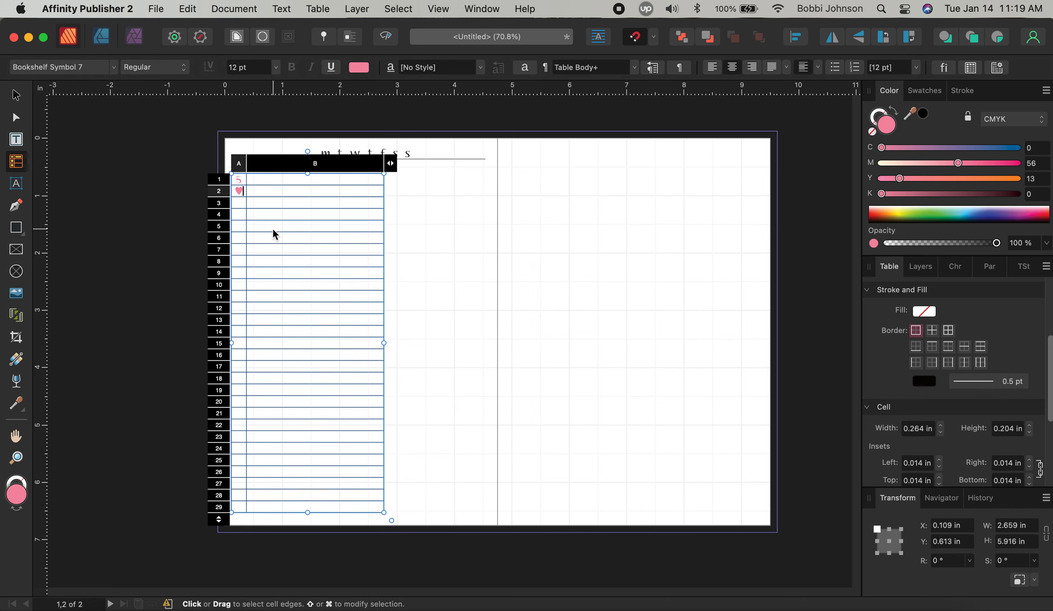
Enter the hours 6 through 12 on alternate rows of column A, starting at A3
left_click(242, 216)
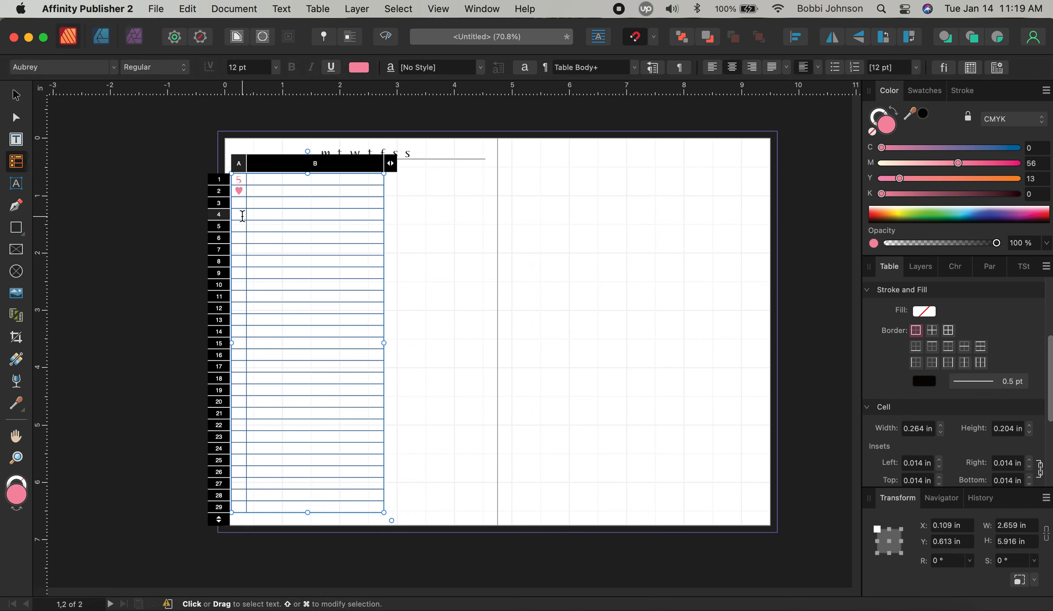
left_click(239, 202)
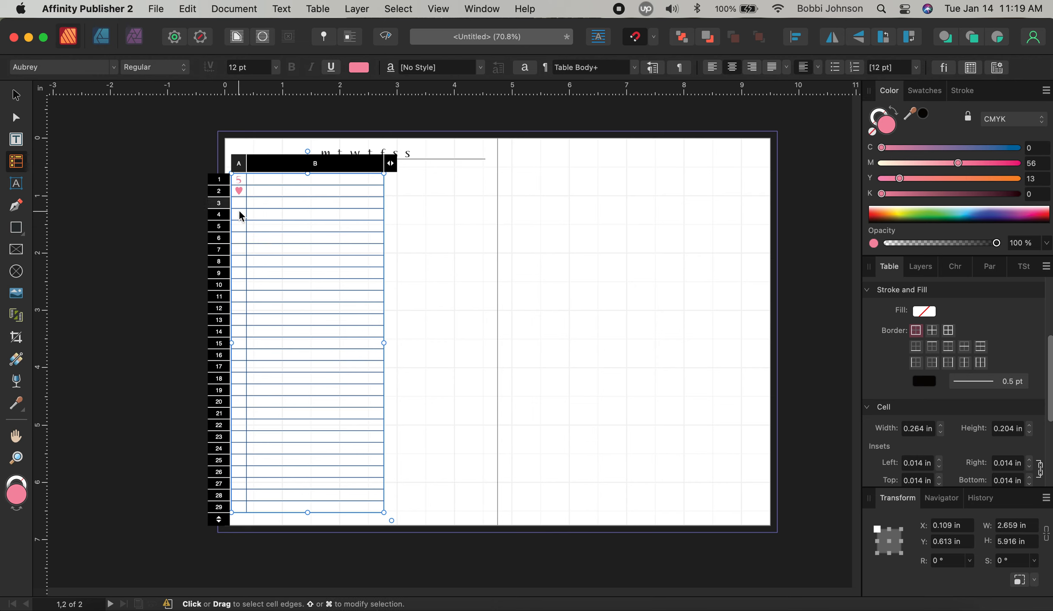
type("6")
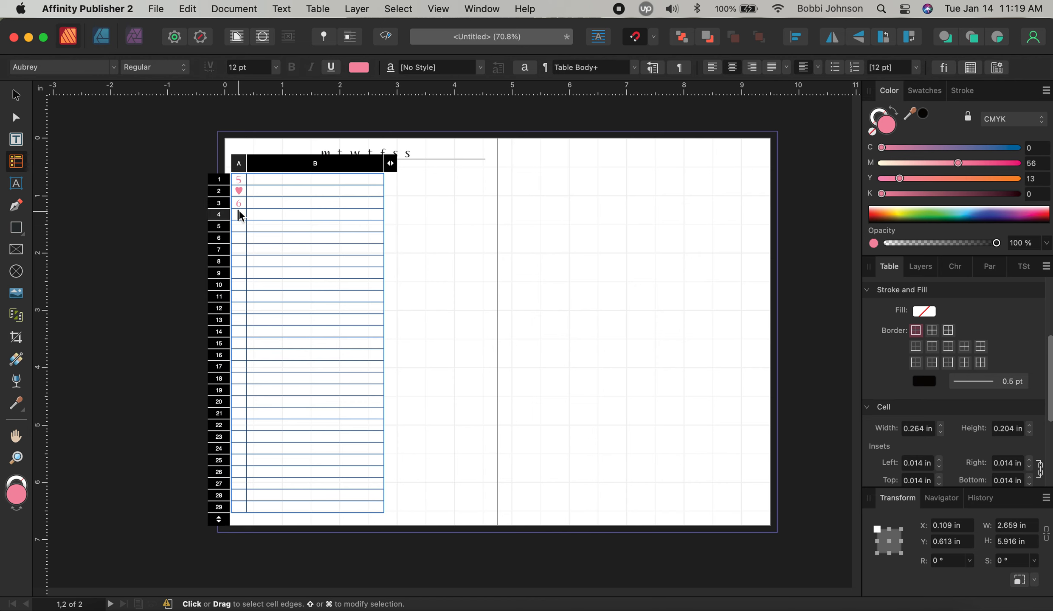
key("Down")
key("Down")
type("8")
key("Down")
key("Down")
type("9")
key("Down")
key("Down")
type("10")
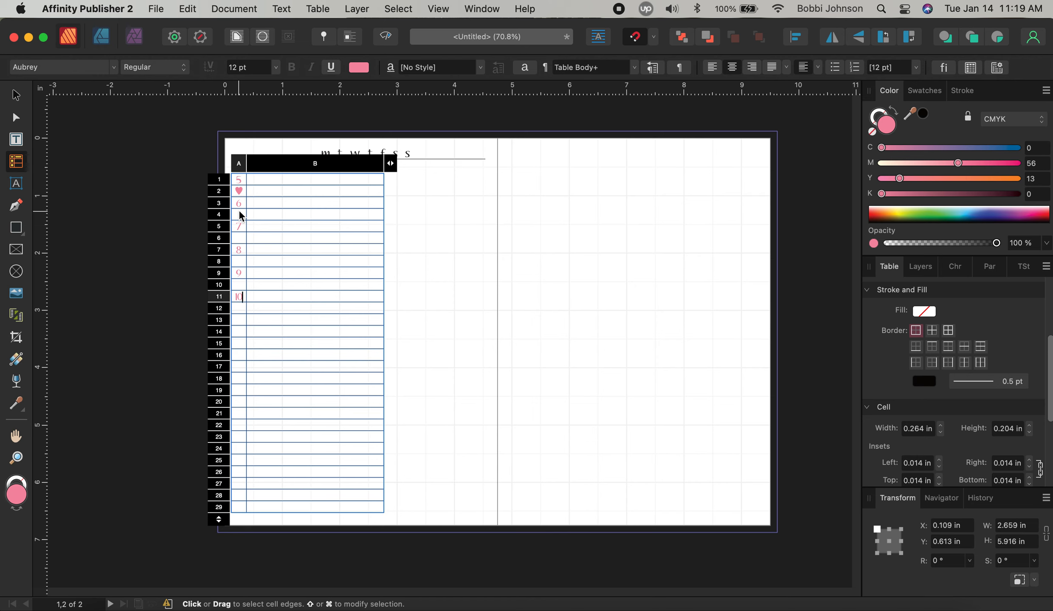
key("Down")
key("Down")
type("11")
key("Down")
key("Down")
type("12")
Continue the afternoon hours on alternate rows, ending with 7 in cell A29
key("Down")
key("Down")
type("1")
key("Down")
key("Down")
type("2")
key("Down")
key("Down")
type("3")
key("Down")
key("Down")
type("4")
key("Down")
key("Down")
type("5")
key("Down")
key("Down")
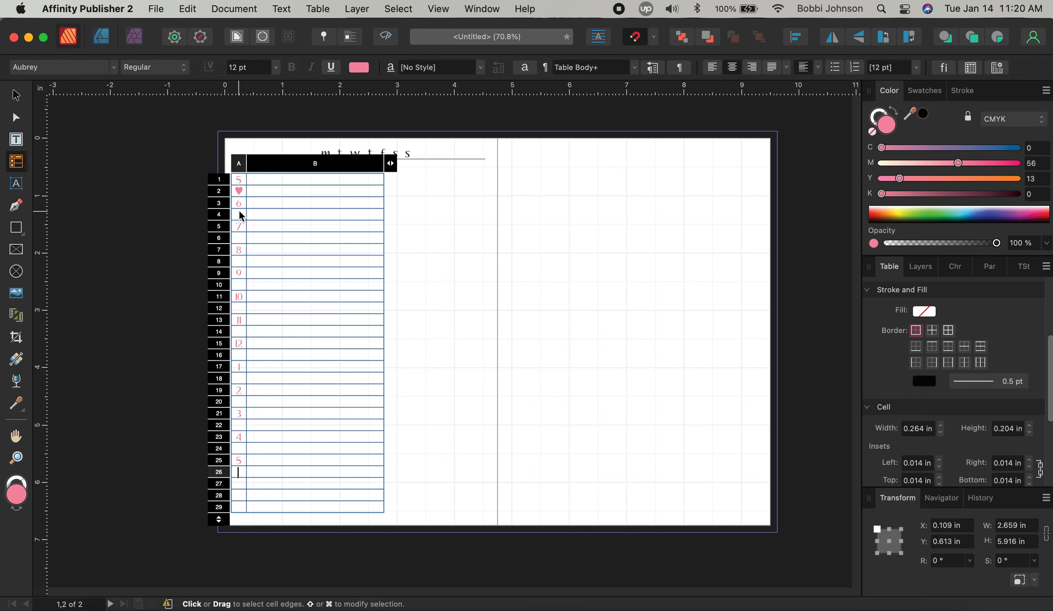
type("6")
key("Down")
key("Down")
type("7")
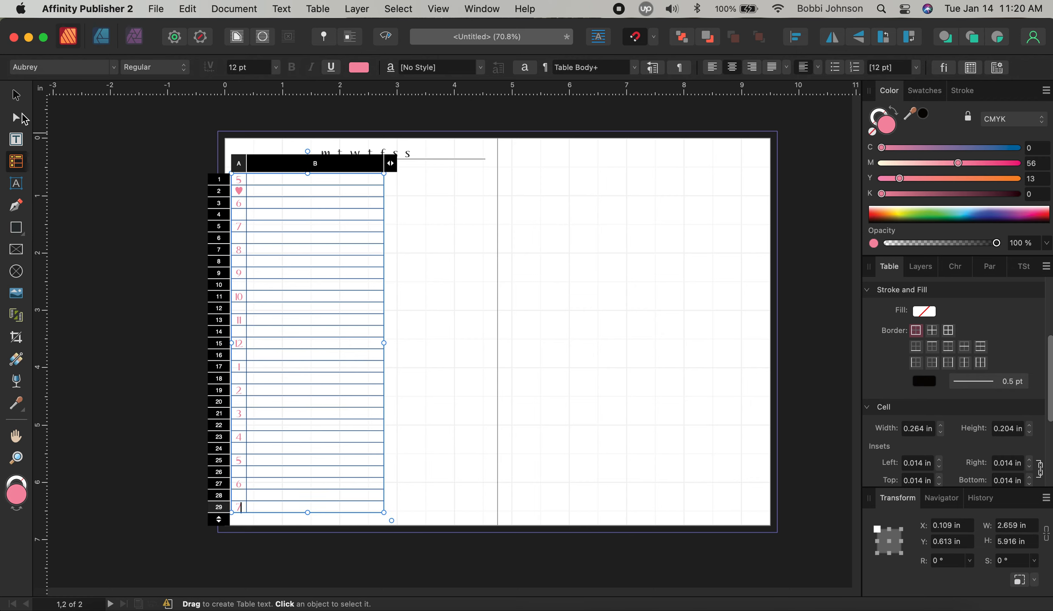
Shrink the hourly table's height and width, then add rows up to 33
left_click(16, 95)
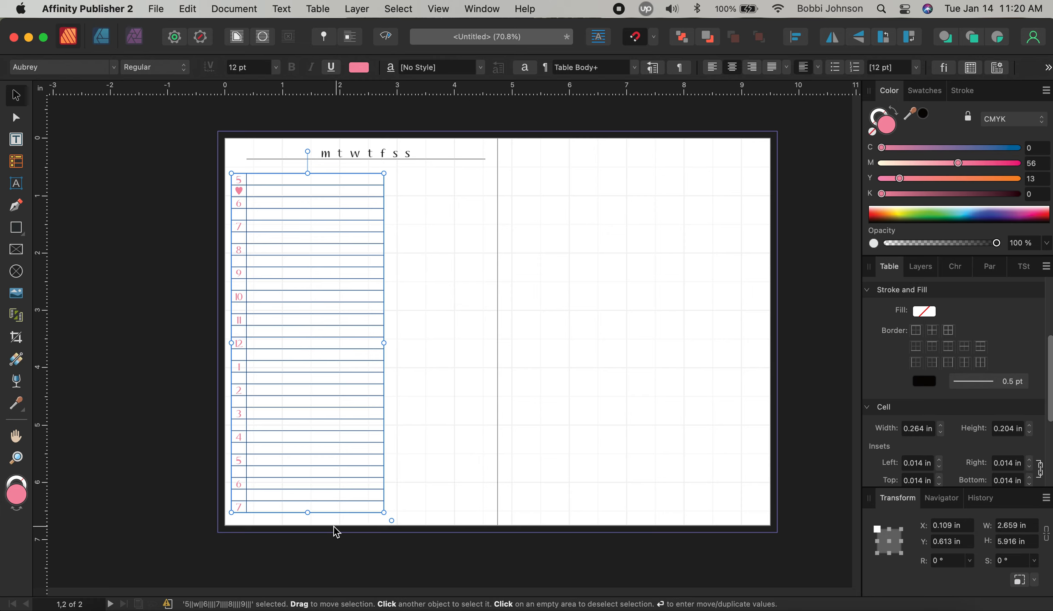
left_click_drag(308, 512, 311, 459)
left_click_drag(383, 315, 355, 321)
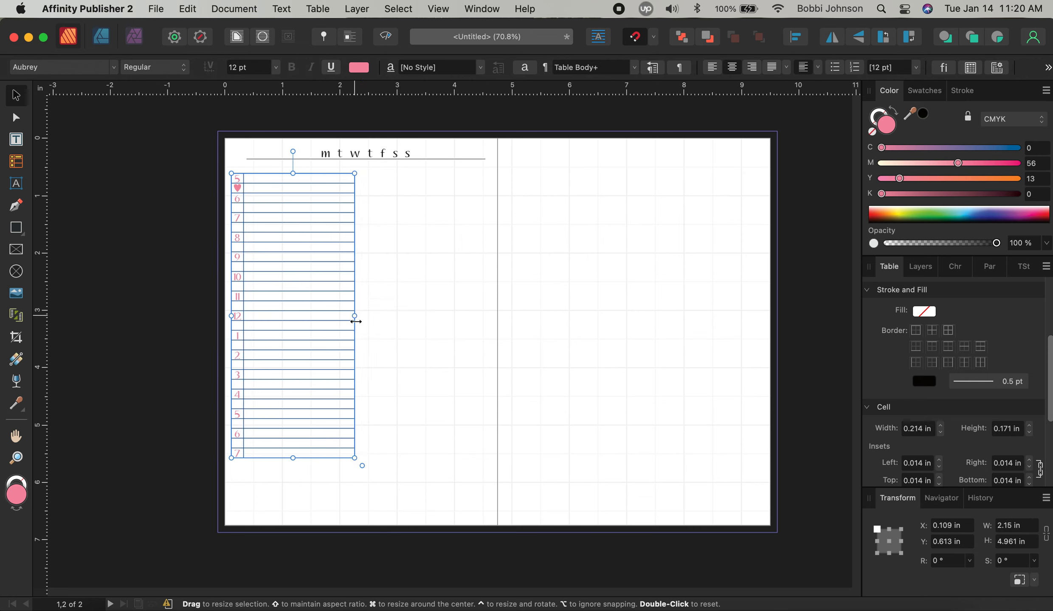
left_click(16, 162)
left_click(220, 467)
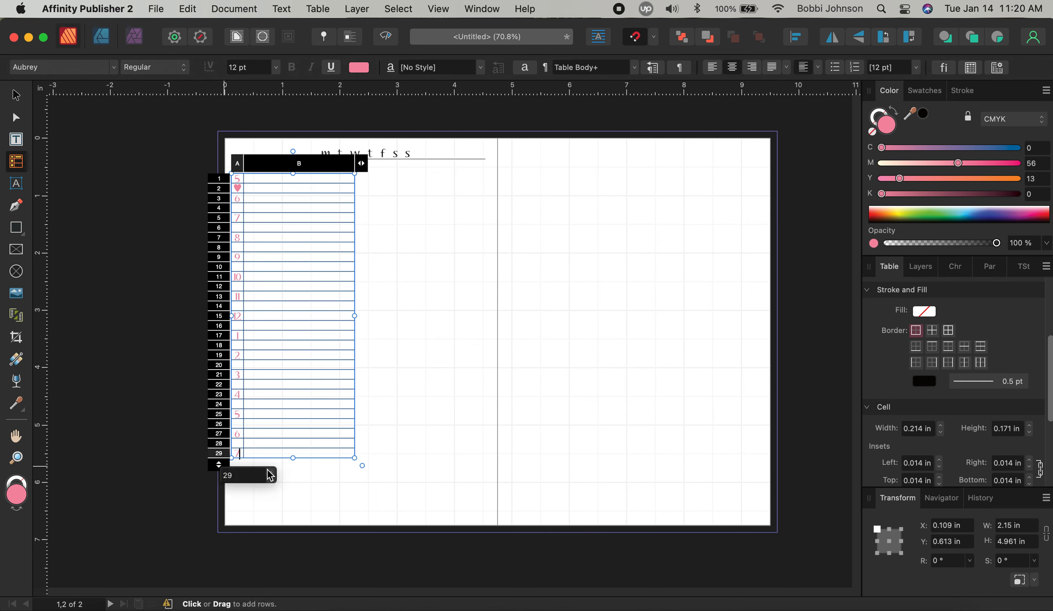
left_click(274, 471)
left_click(274, 472)
left_click(274, 471)
left_click(273, 471)
left_click(339, 457)
Type a pink 8 in cell A31 and trim the table to 32 rows
left_click(238, 472)
left_click(238, 472)
type("8")
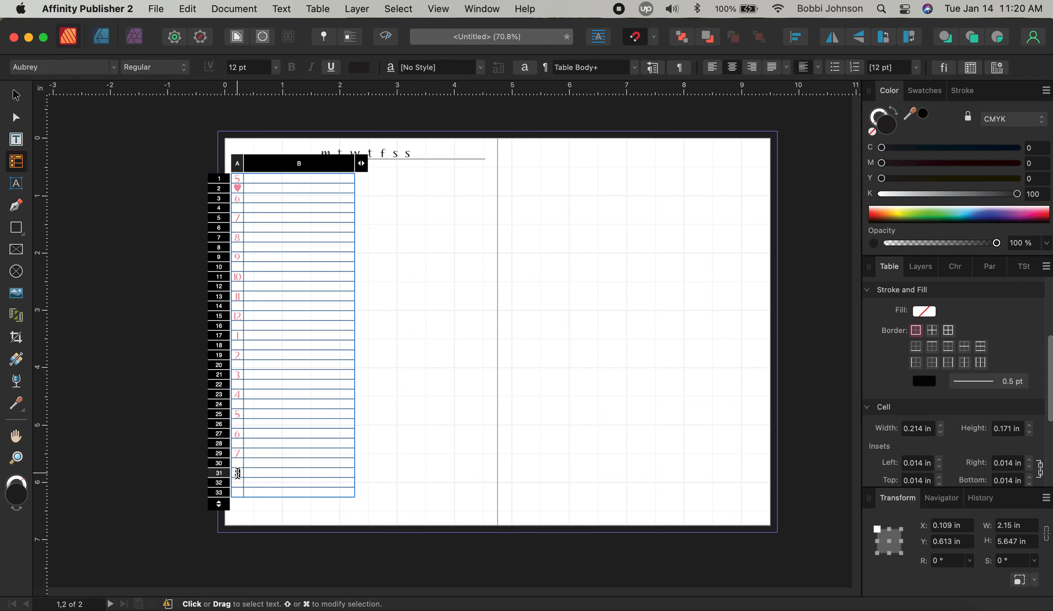
left_click(235, 472)
left_click(359, 68)
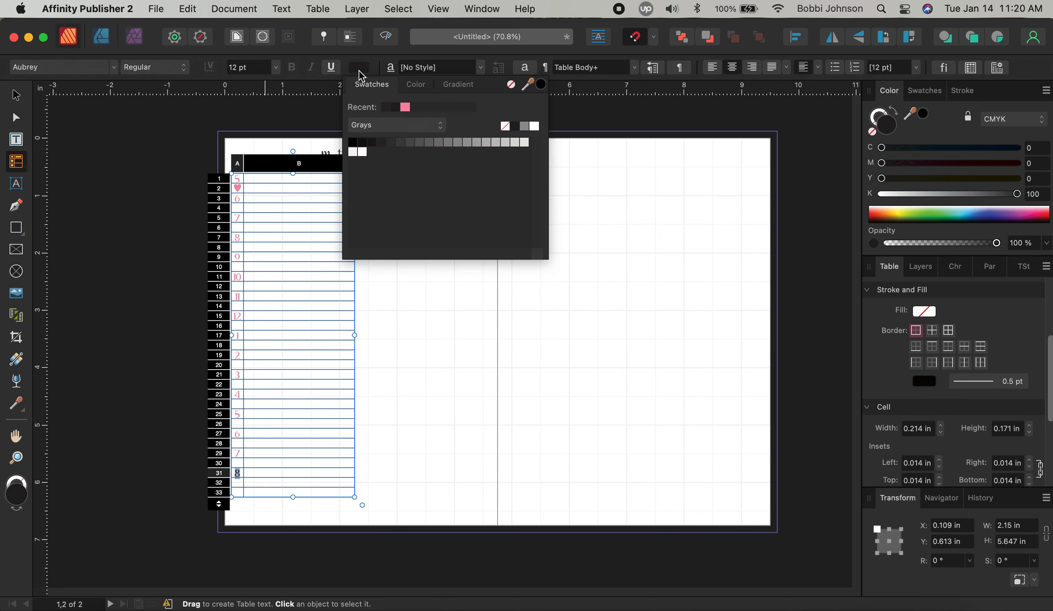
left_click(402, 109)
left_click(330, 425)
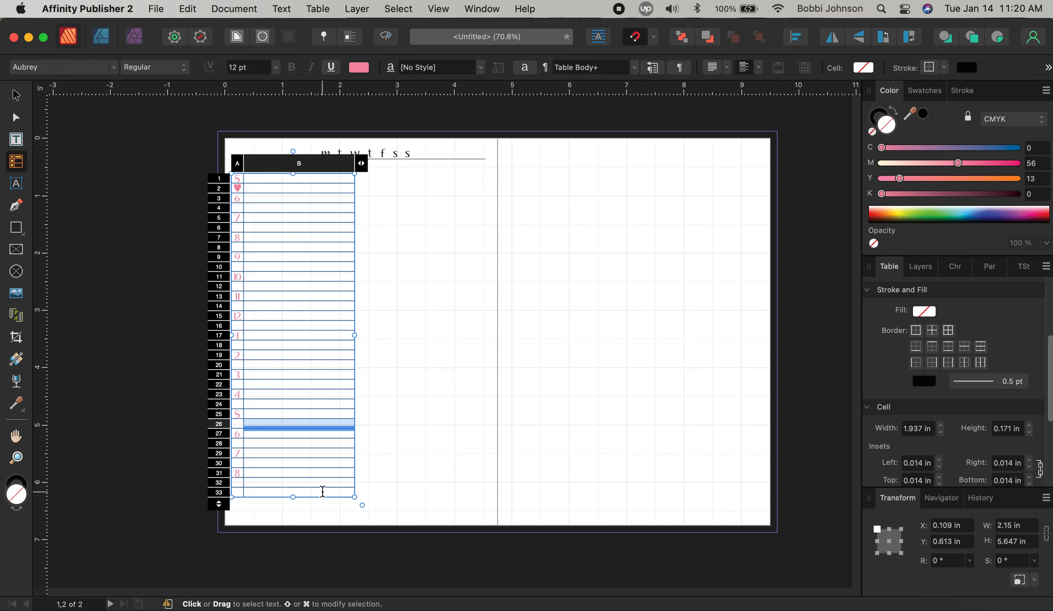
left_click(219, 503)
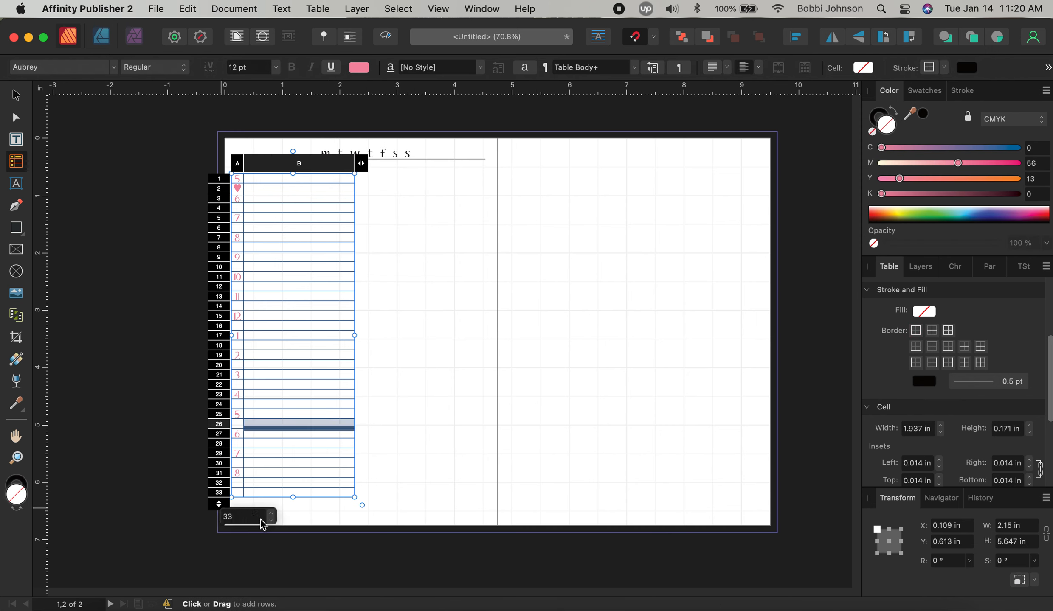
left_click(272, 524)
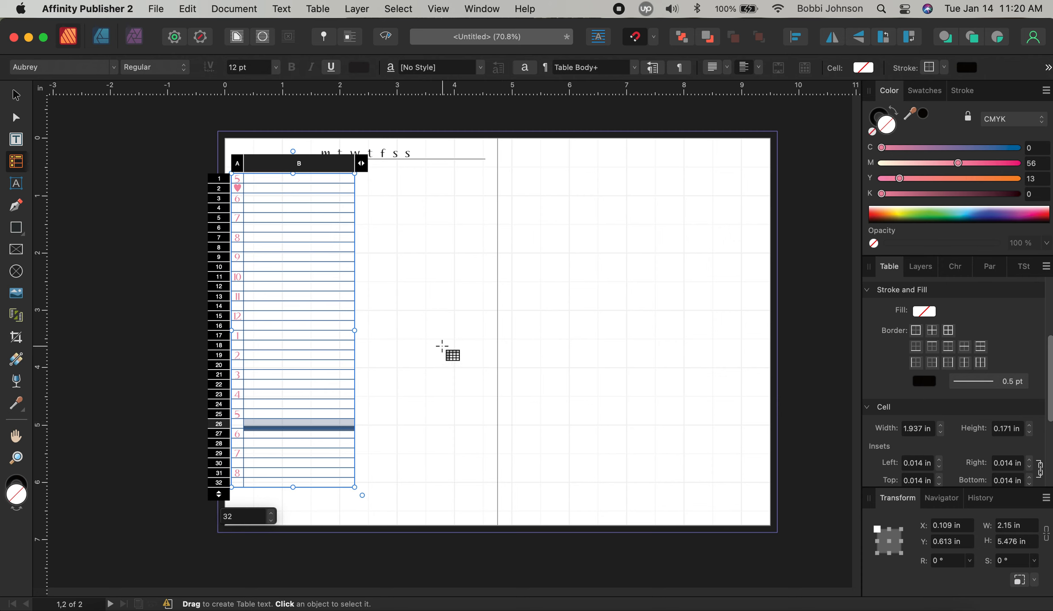
left_click(16, 95)
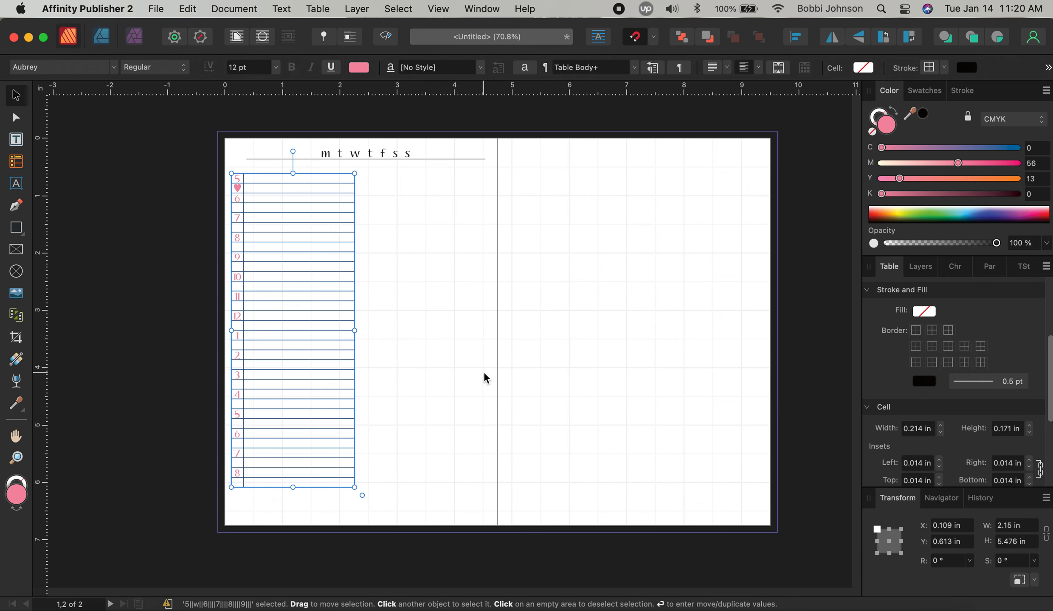
Set the heart in cell A2 of the hourly table to 9 pt
double_click(238, 188)
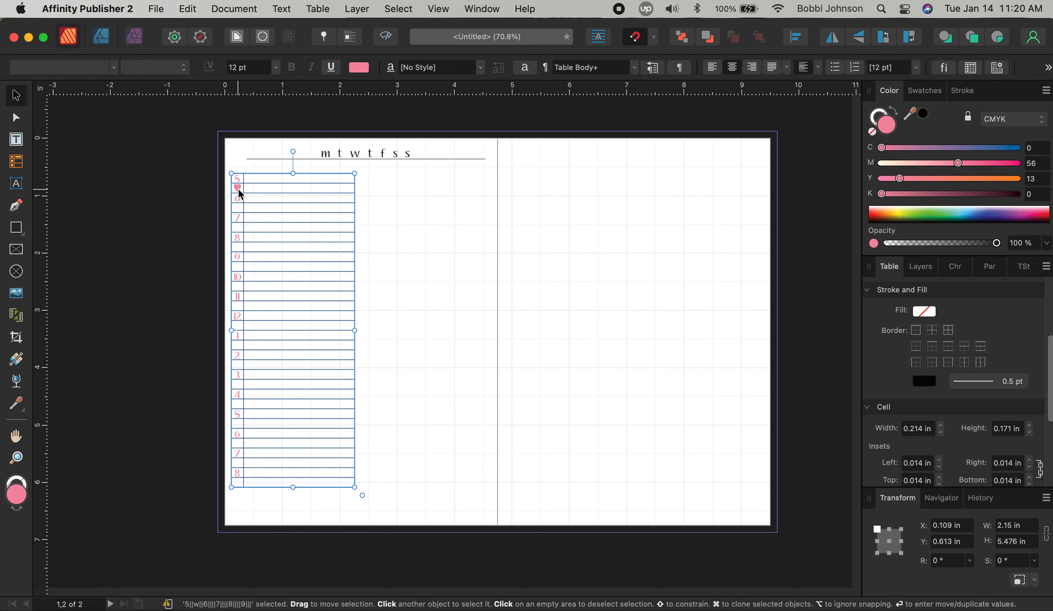
left_click(239, 190)
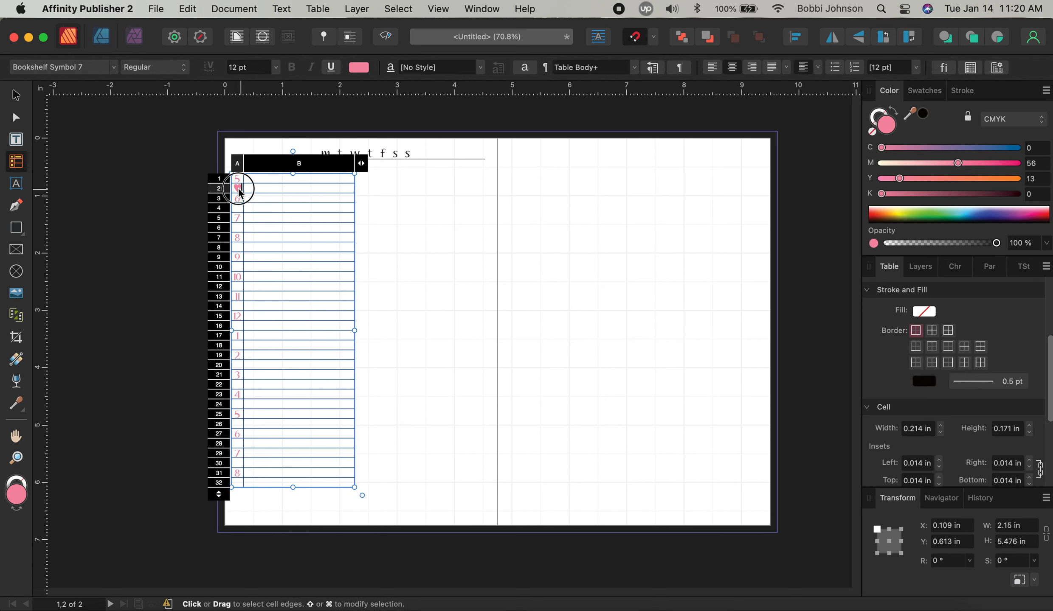
left_click(277, 67)
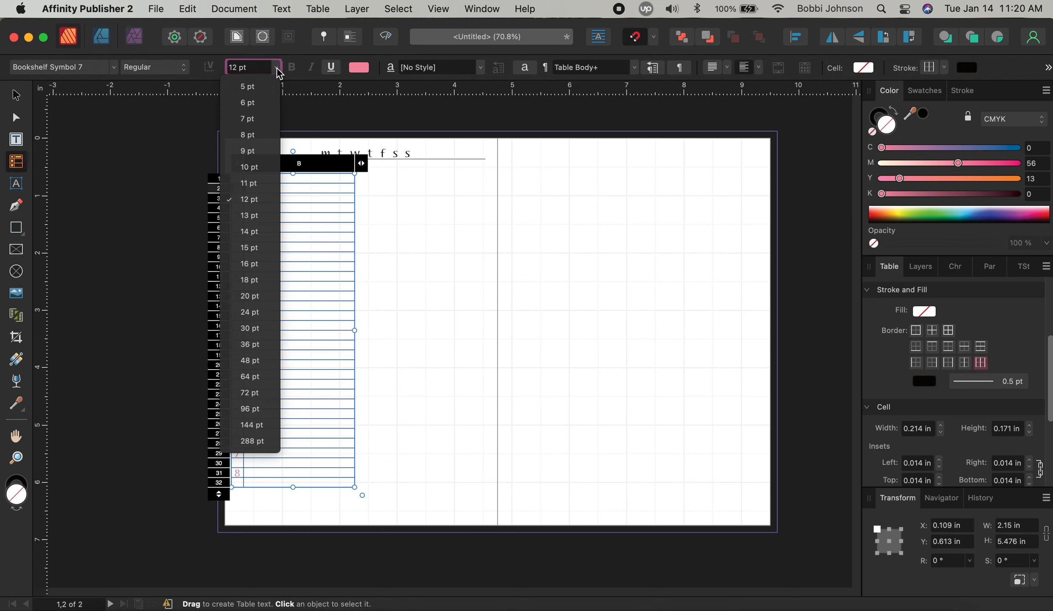
left_click(266, 151)
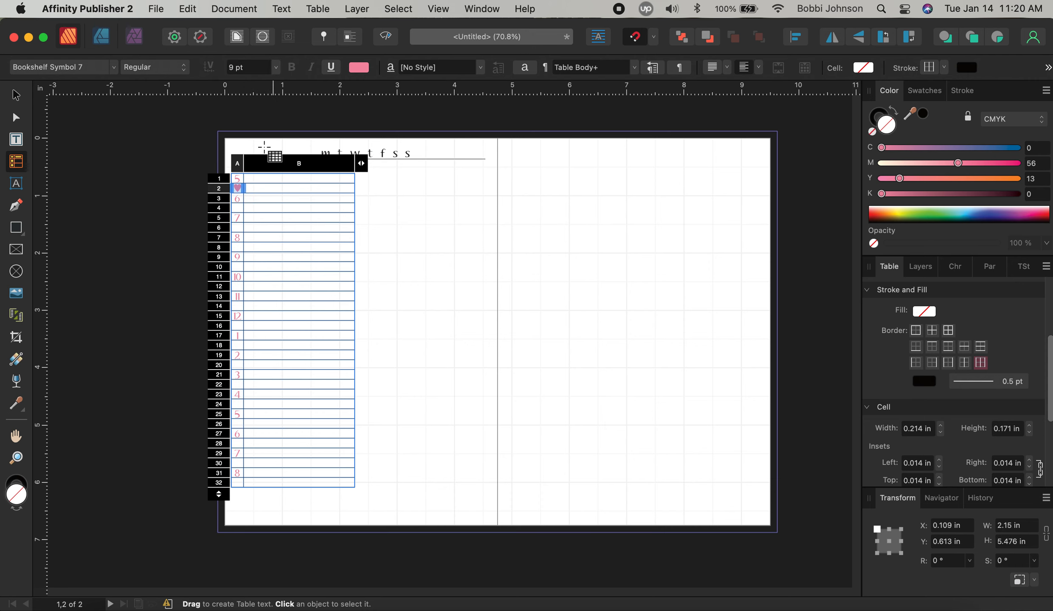
left_click(272, 233)
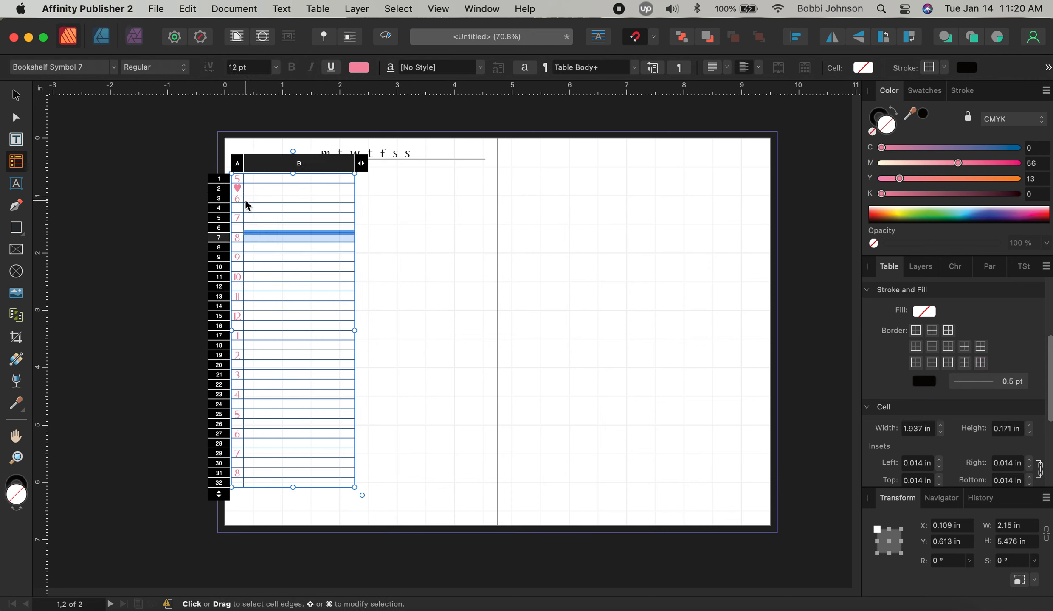
Reselect the A2 heart's text and confirm its 9 pt font size
left_click(233, 193)
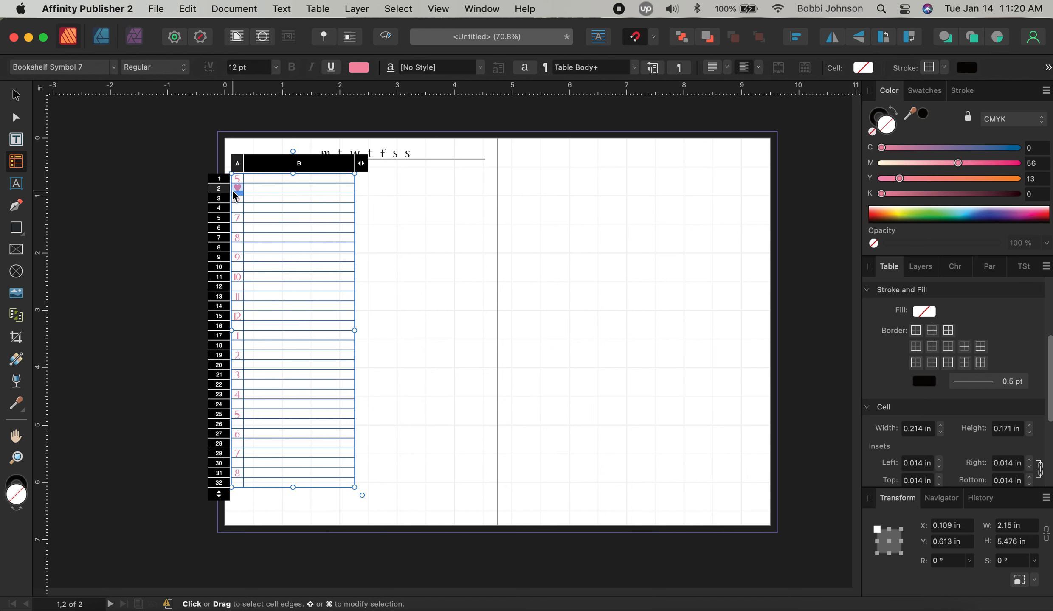
left_click(242, 187)
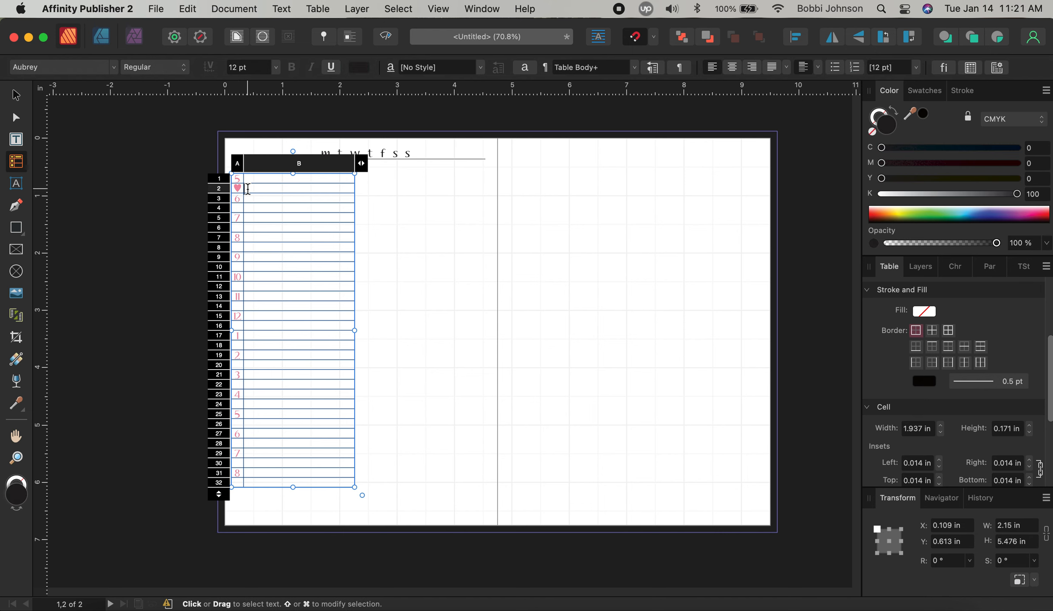
left_click(238, 189)
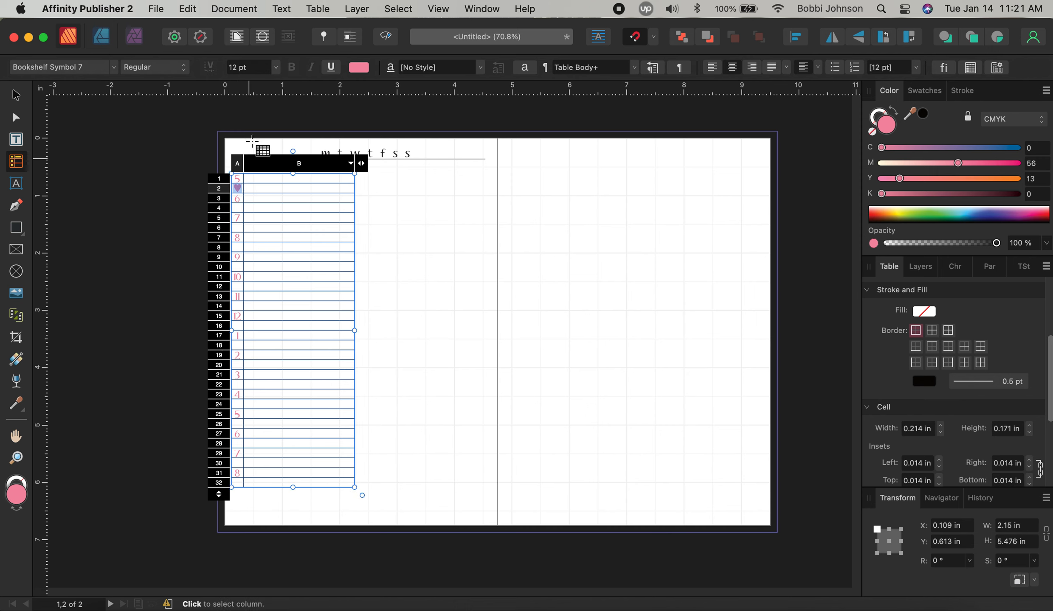
left_click(275, 67)
left_click(248, 151)
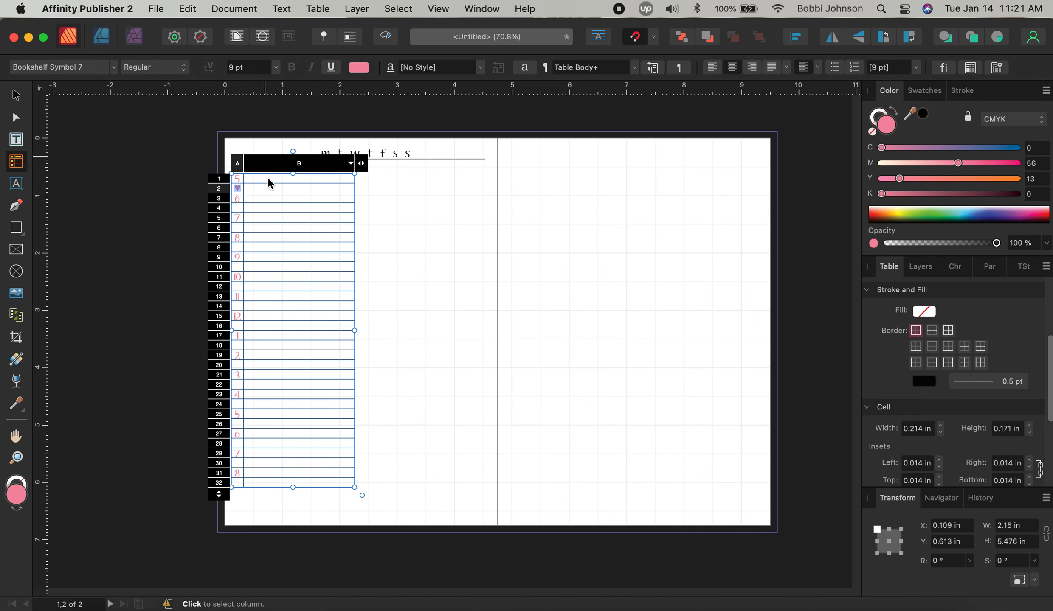
left_click(274, 261)
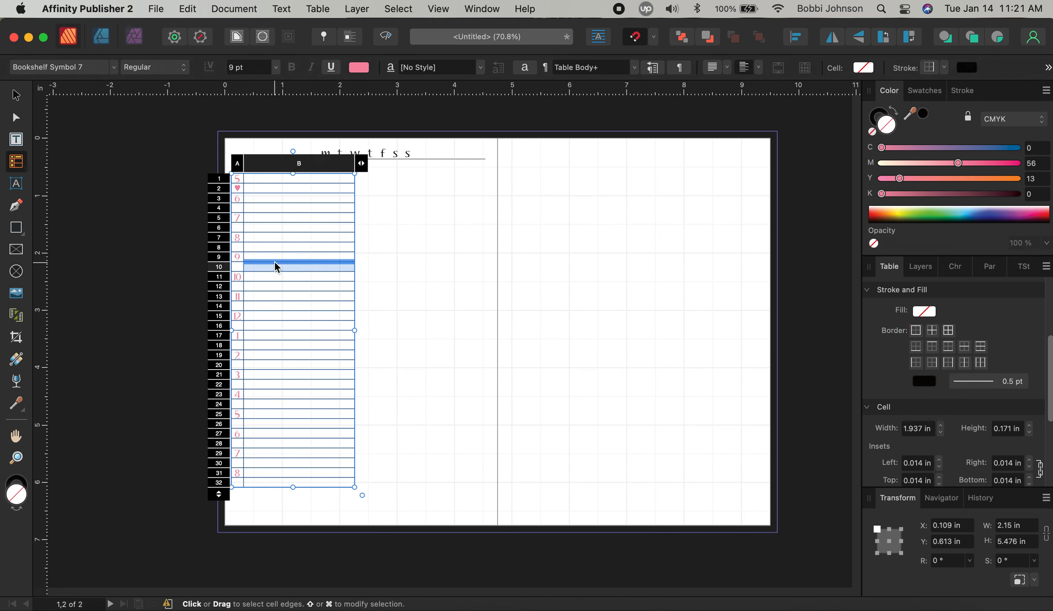
Select the heart glyph in A2, leave vertical alignment unchanged, then enter empty cell B9
left_click(241, 188)
key("shift+Left")
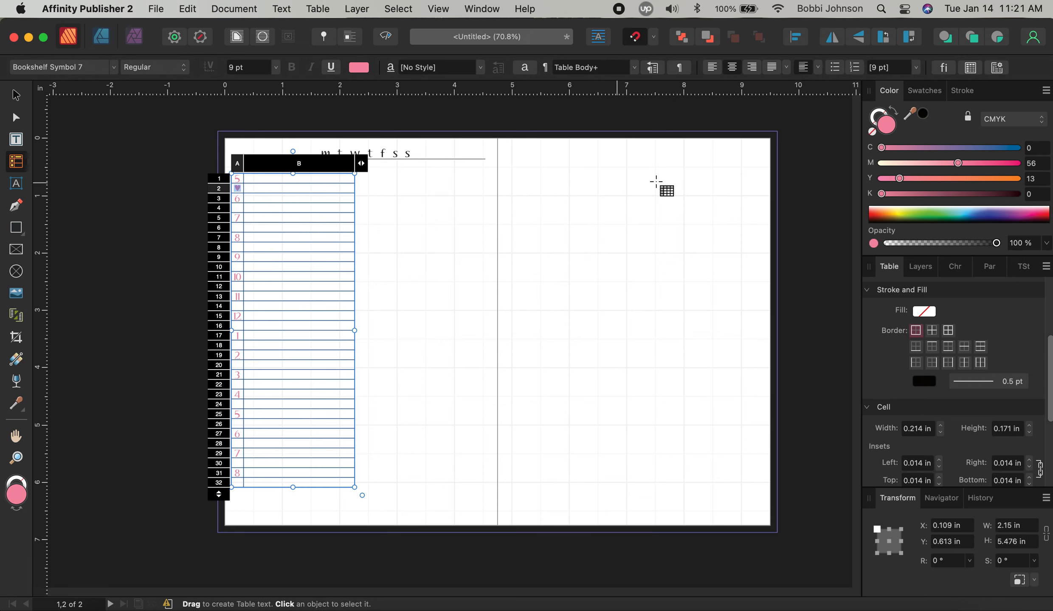
left_click(817, 67)
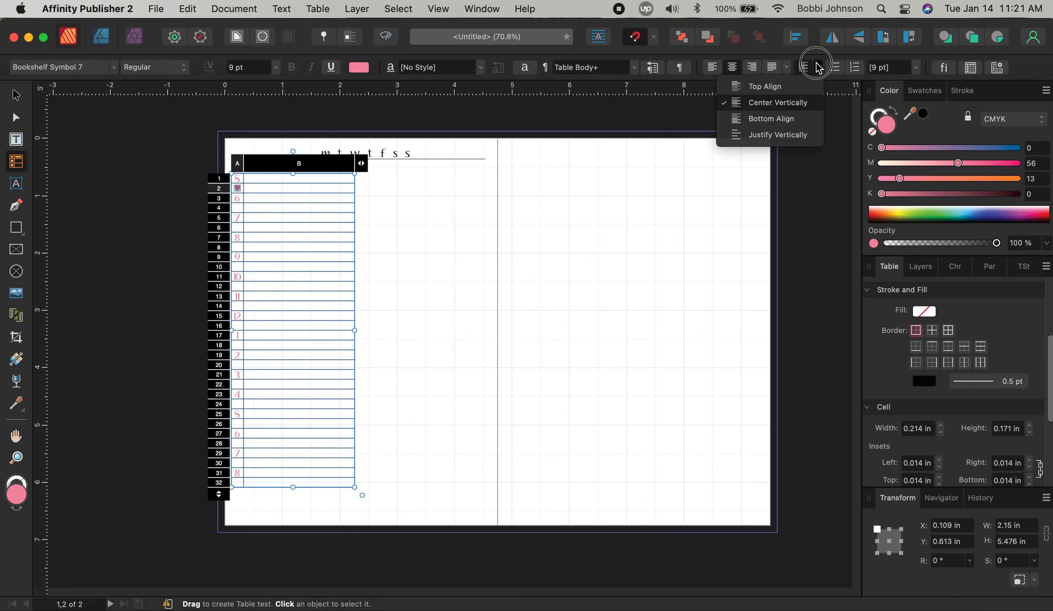
left_click(817, 67)
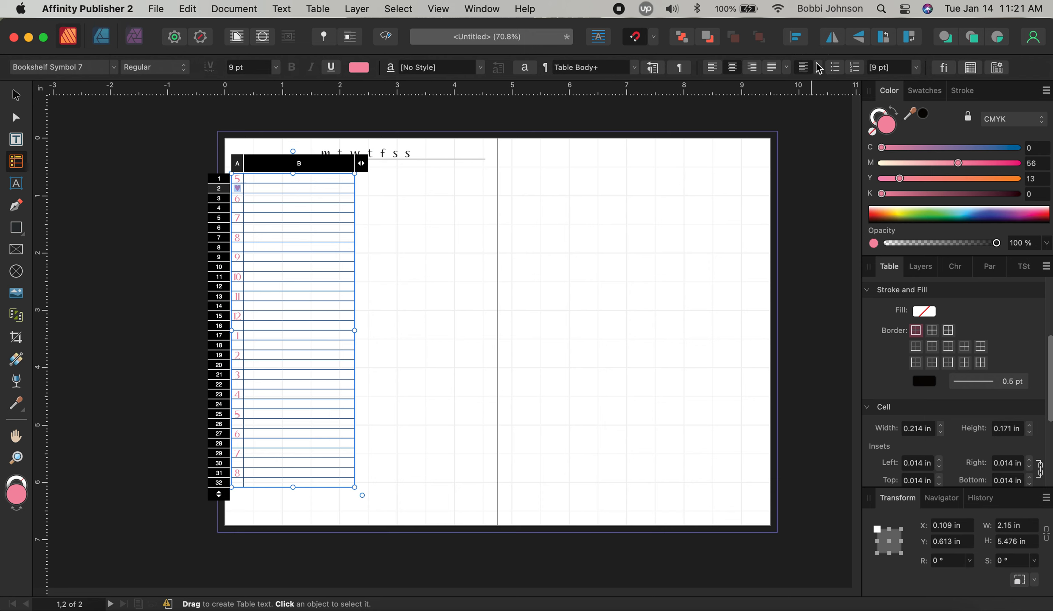
left_click(314, 258)
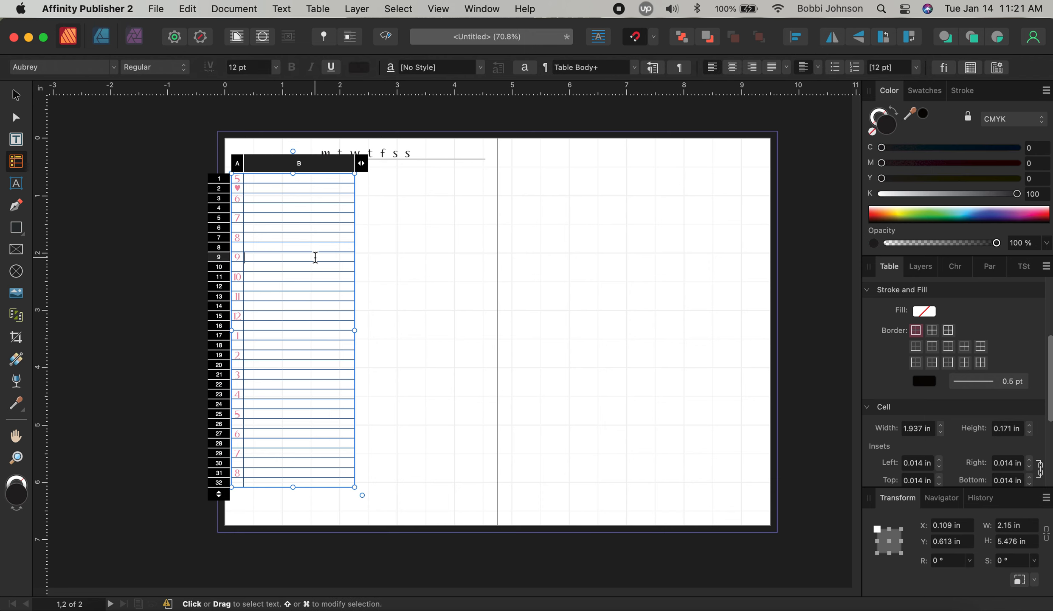
Scroll down the font list and apply Hello Pretty Elements to the hourly table's text
left_click(86, 68)
scroll(381, 392, "down", 10)
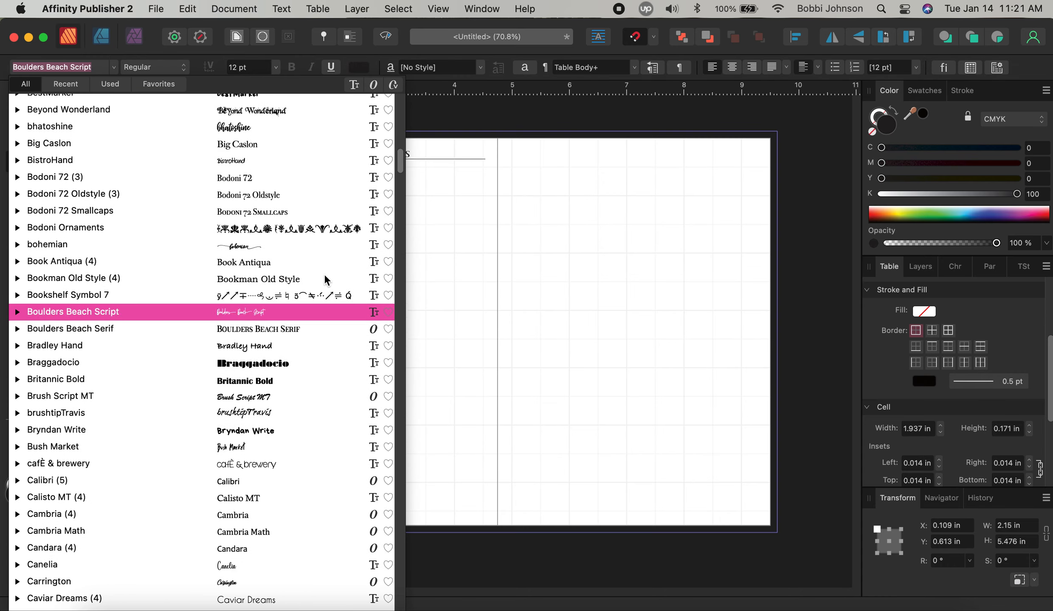
scroll(356, 348, "down", 10)
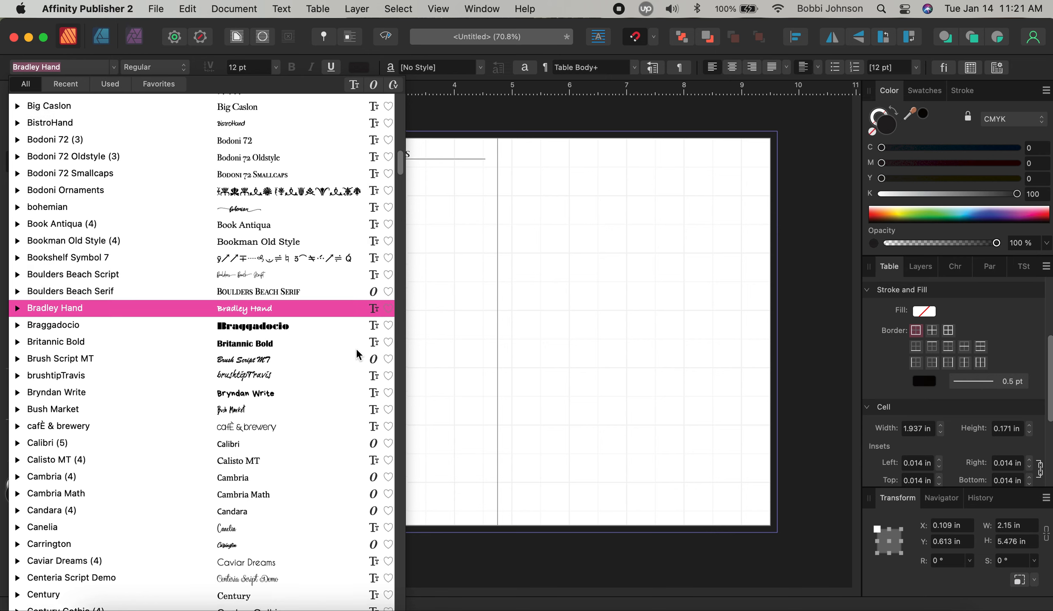
scroll(356, 348, "down", 10)
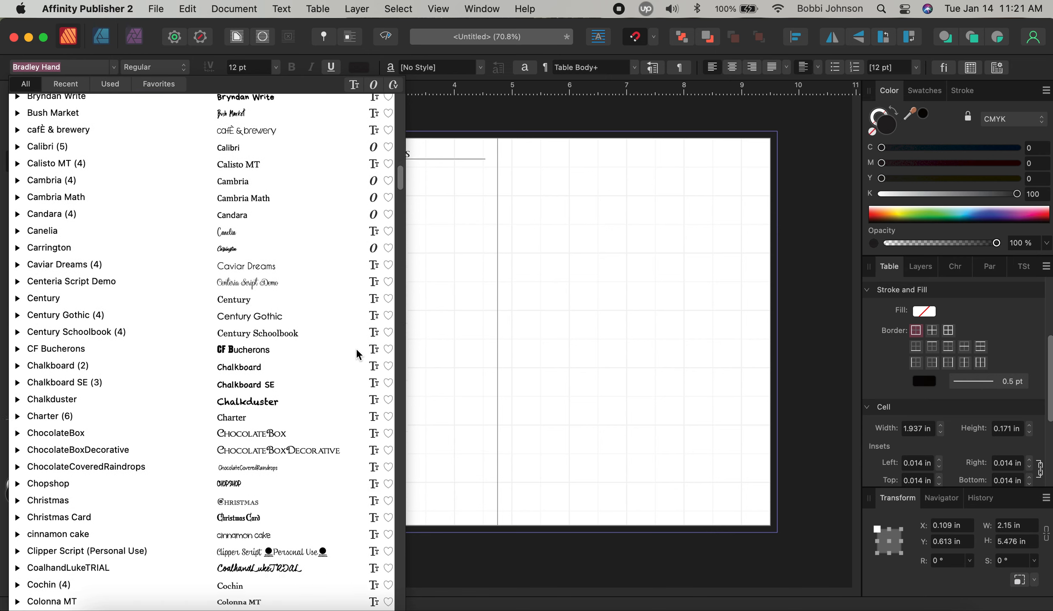
scroll(356, 348, "down", 10)
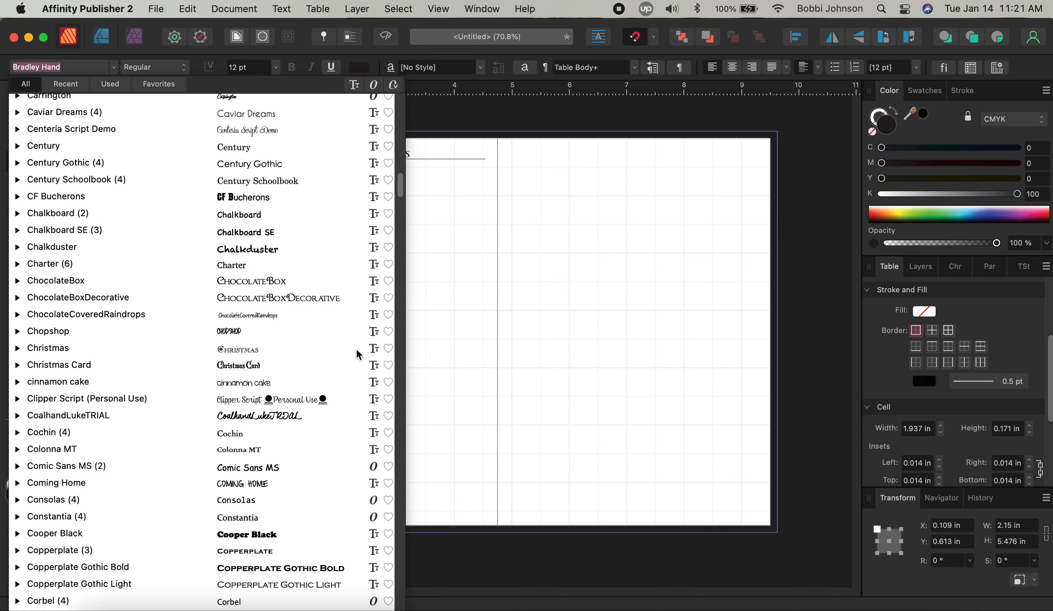
scroll(356, 348, "down", 10)
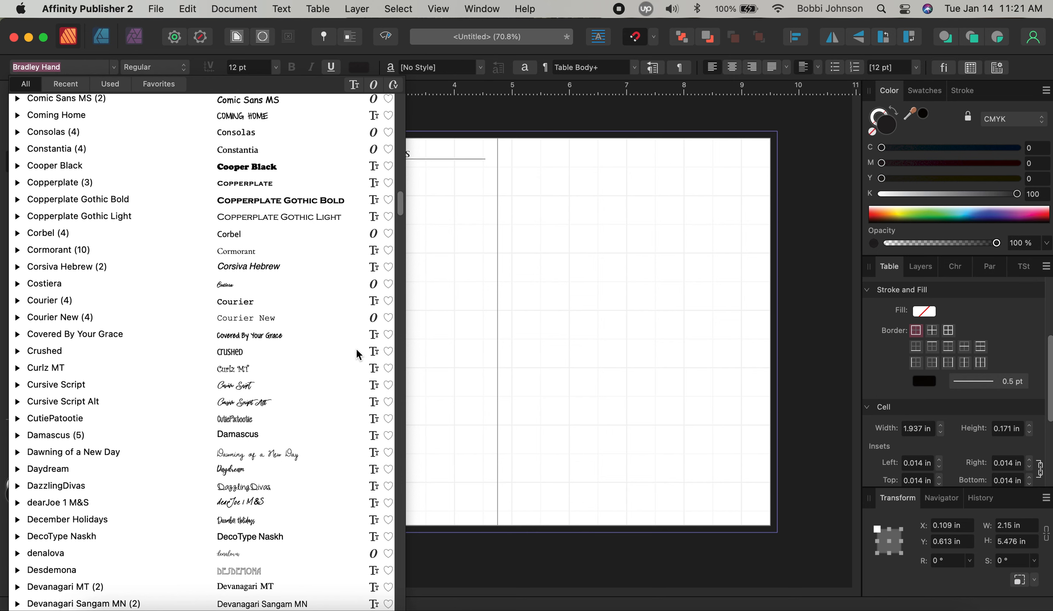
scroll(356, 348, "down", 8)
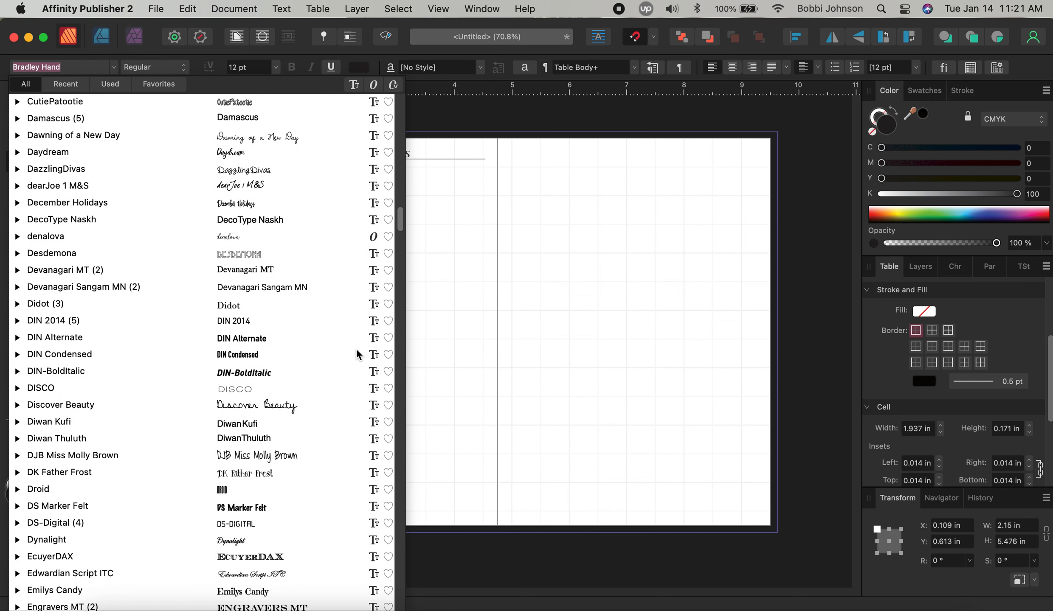
scroll(356, 348, "down", 8)
scroll(356, 352, "down", 12)
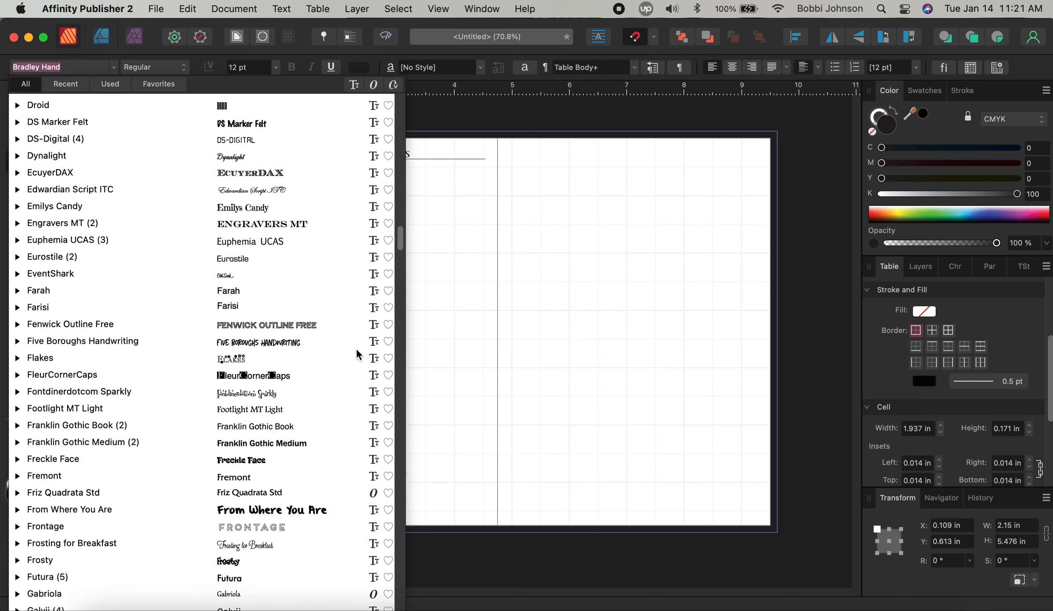
scroll(356, 355, "down", 3)
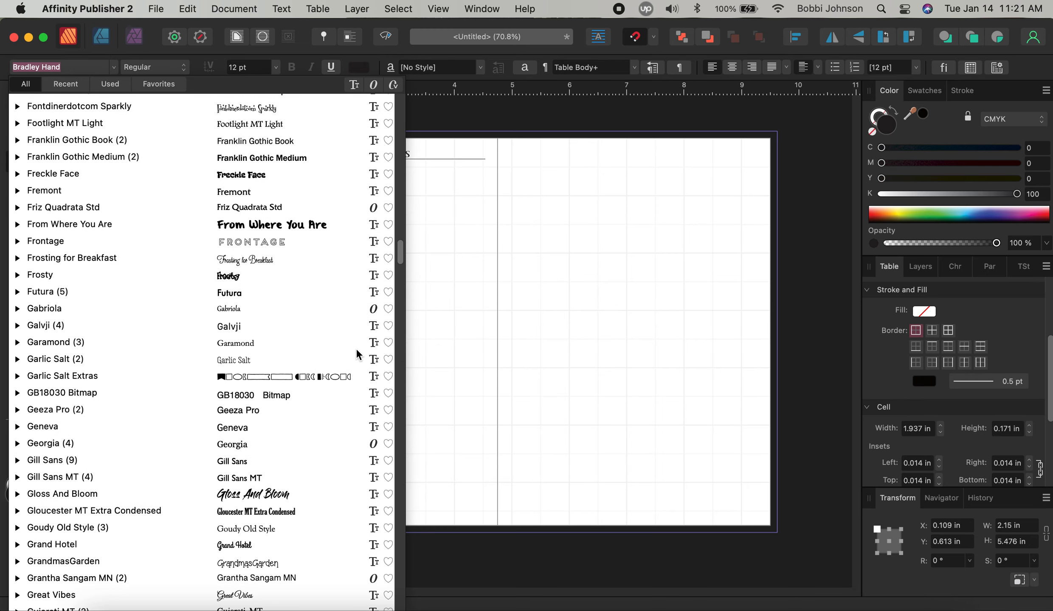
scroll(357, 354, "down", 5)
scroll(356, 355, "down", 12)
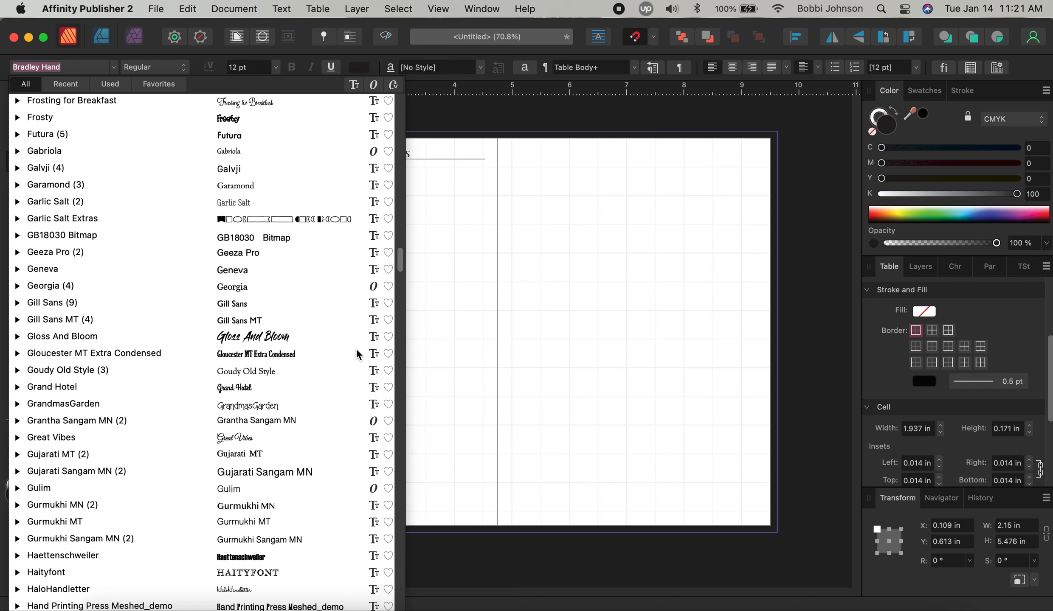
scroll(356, 350, "down", 8)
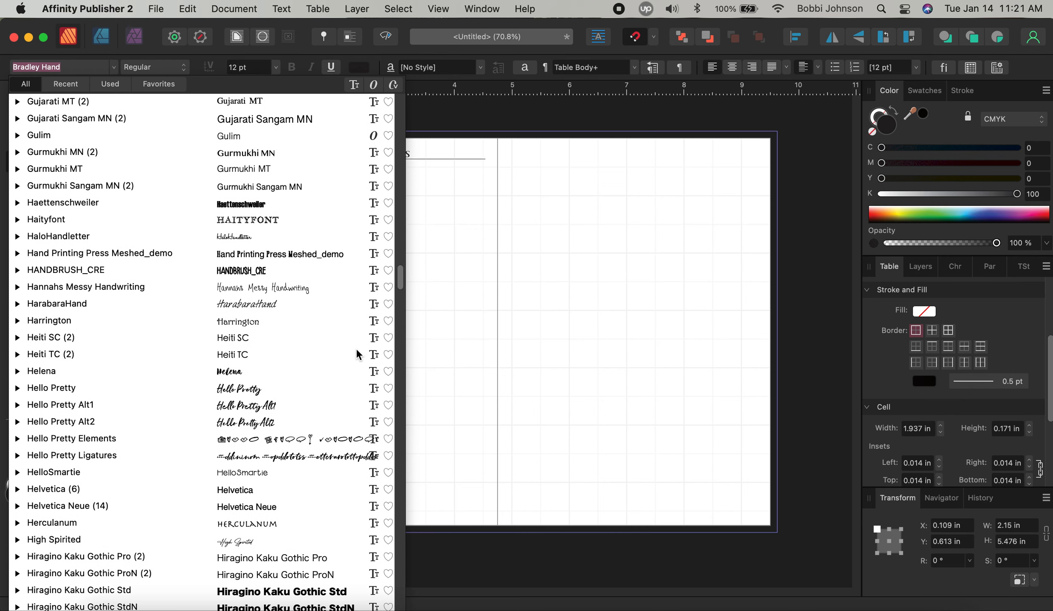
left_click(285, 438)
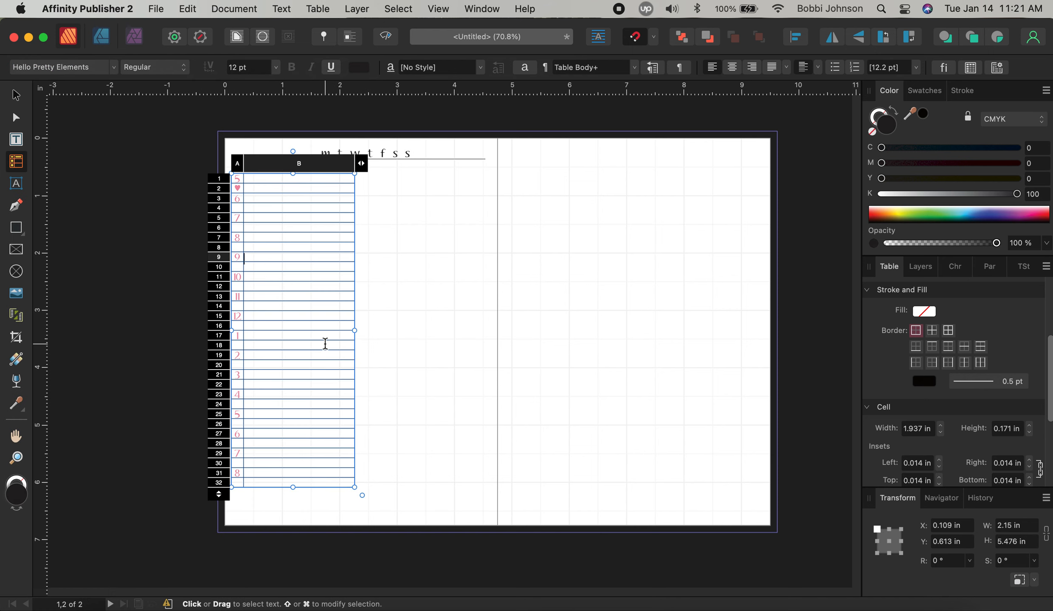
Restore the accidentally cut table and delete the heart glyph from cell B9
type("a")
key("super+x")
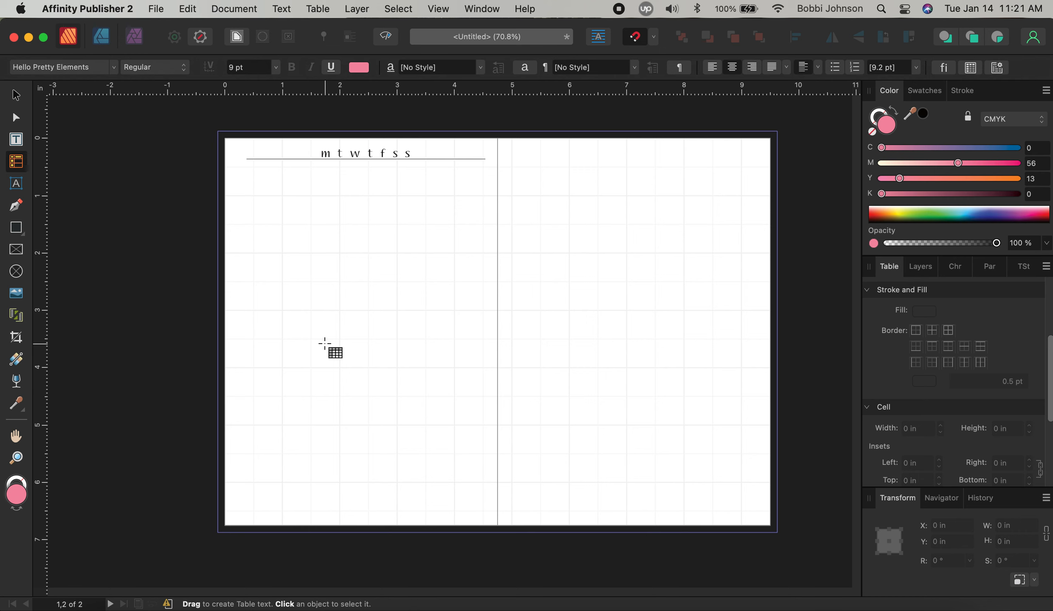
key("super+z")
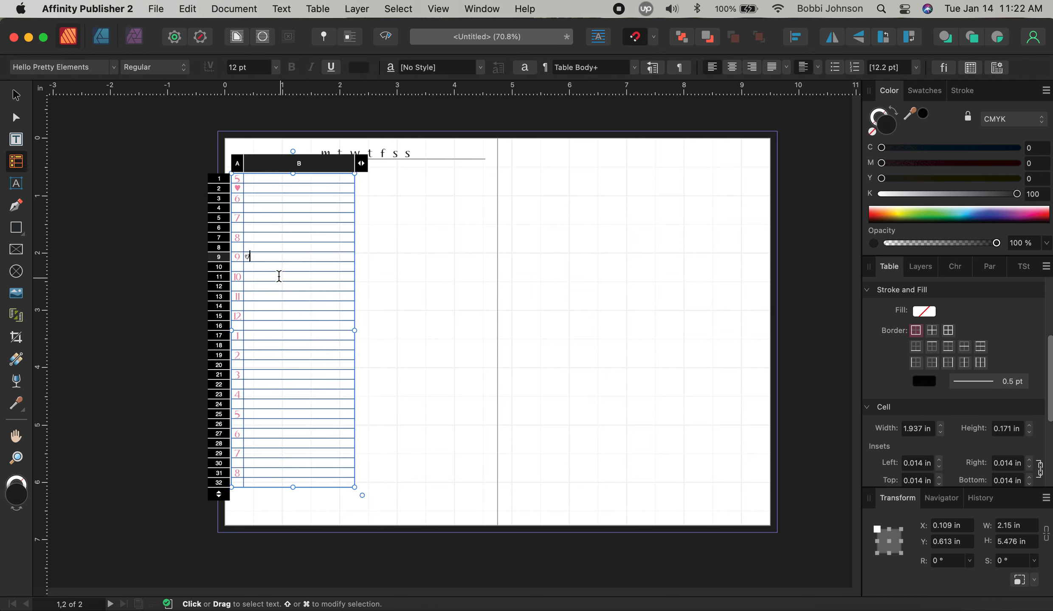
key("BackSpace")
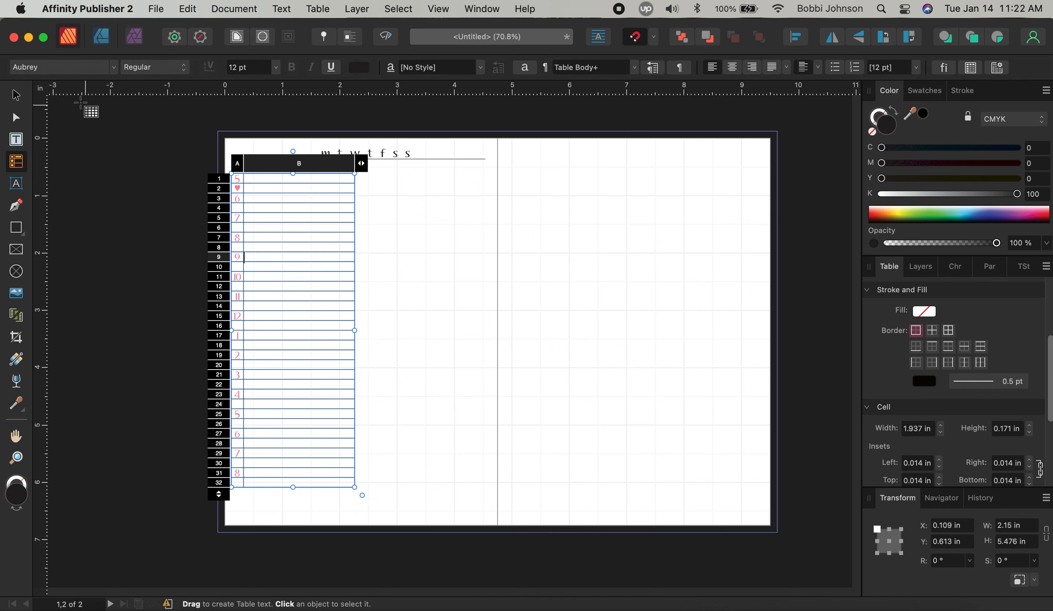
left_click(15, 97)
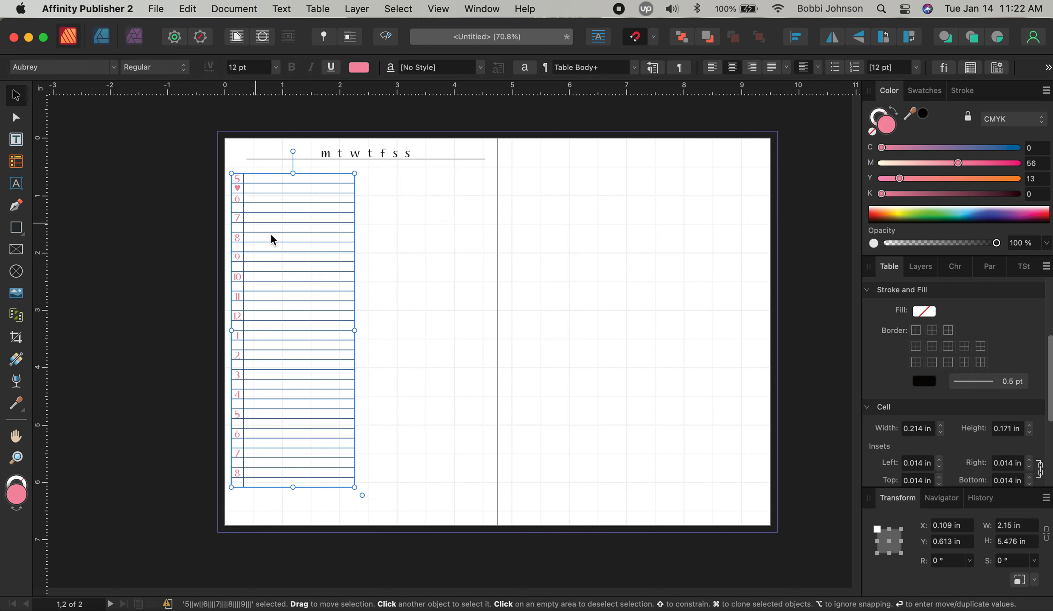
Re-enter the table and delete the heart in cell A2
double_click(241, 195)
left_click(239, 189)
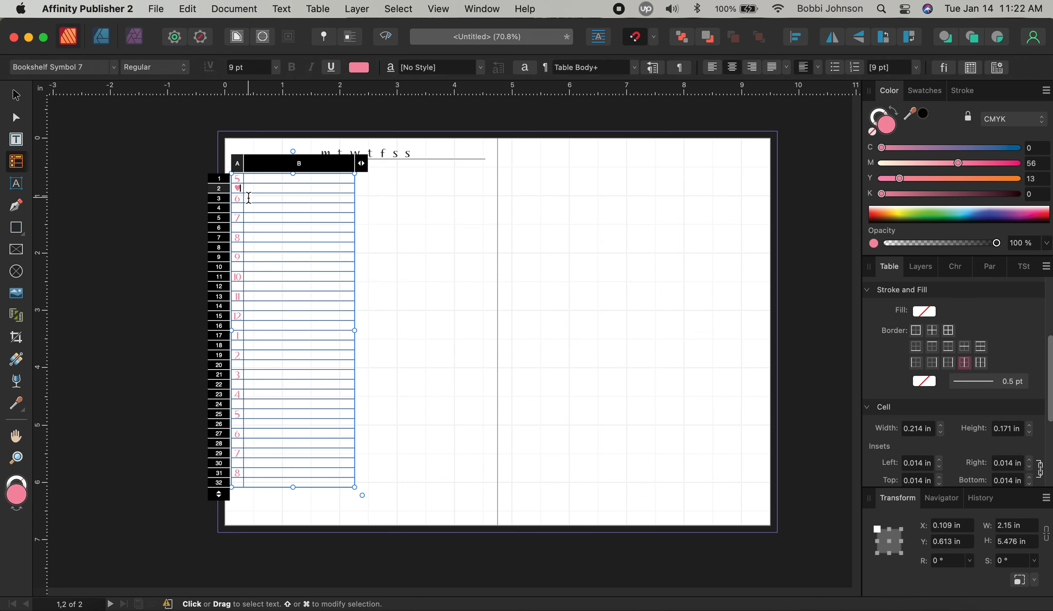
key("BackSpace")
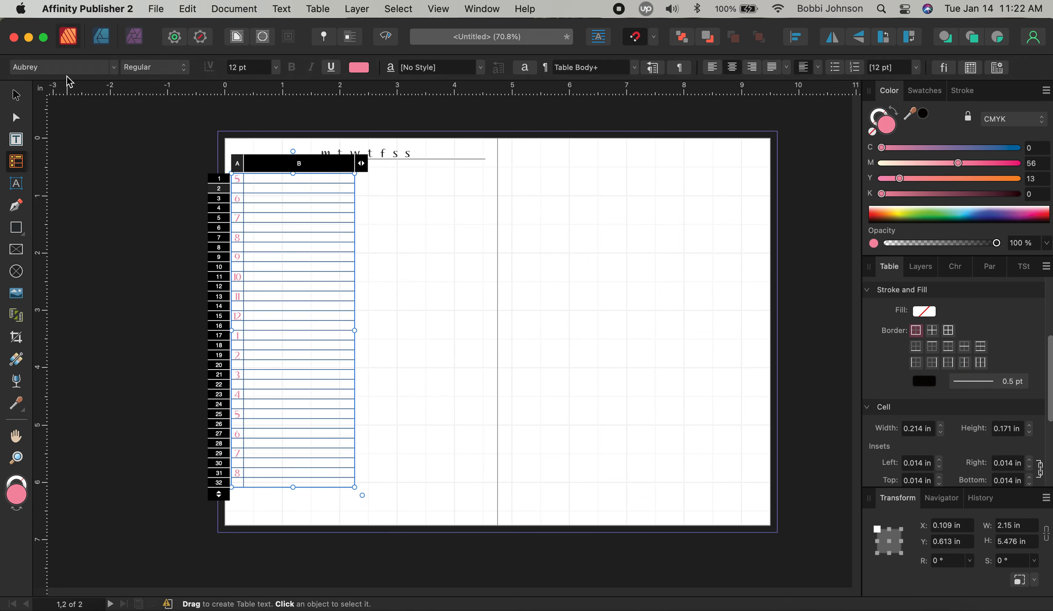
Apply Hello Pretty Elements by searching 'hel', then type 'a' to place a heart in A2
left_click(62, 67)
scroll(255, 463, "down", 20)
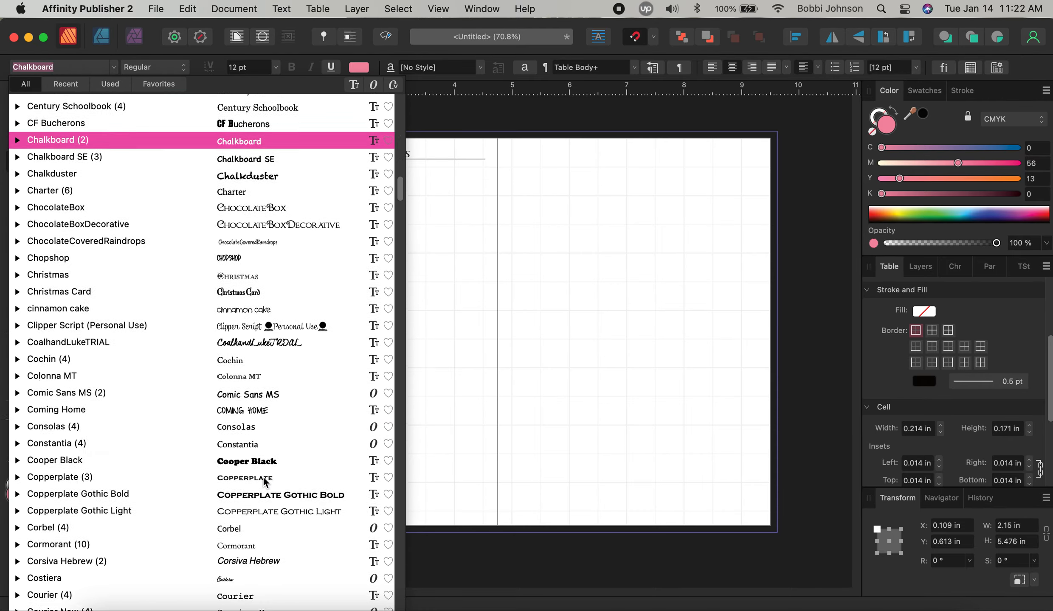
scroll(263, 480, "down", 15)
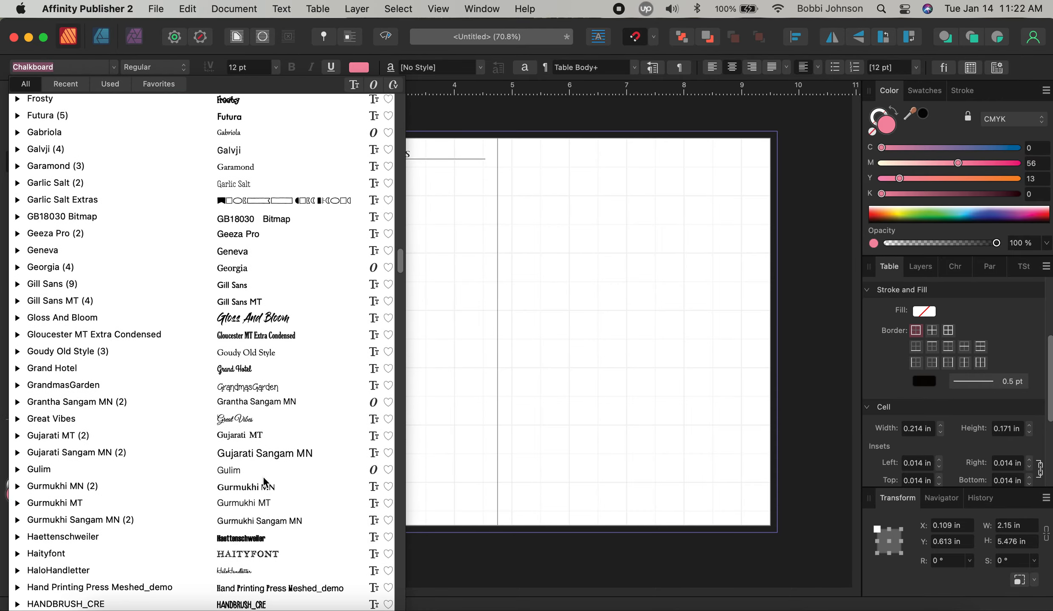
type("hel")
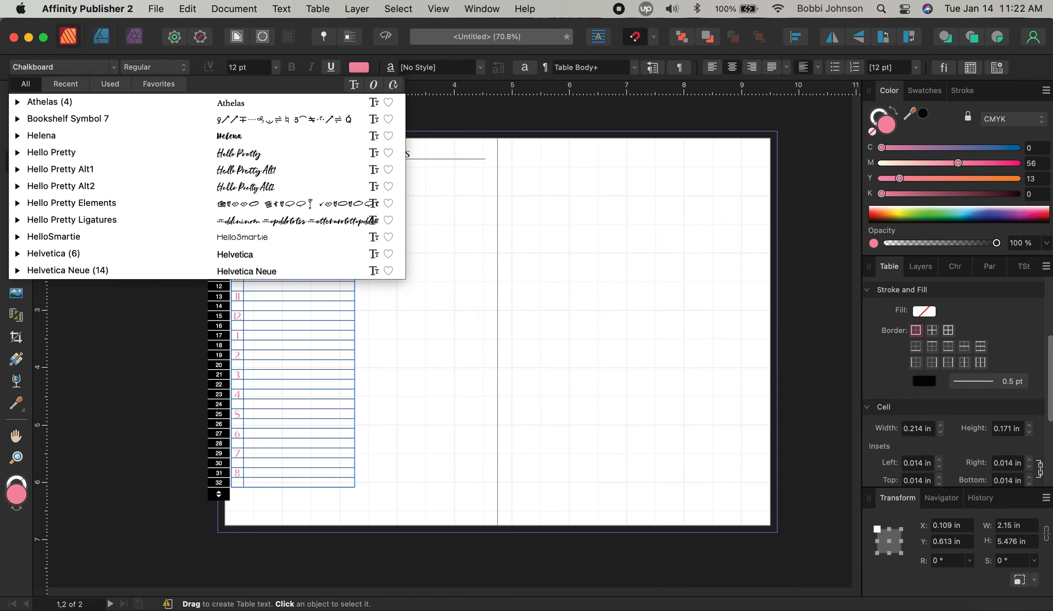
left_click(308, 208)
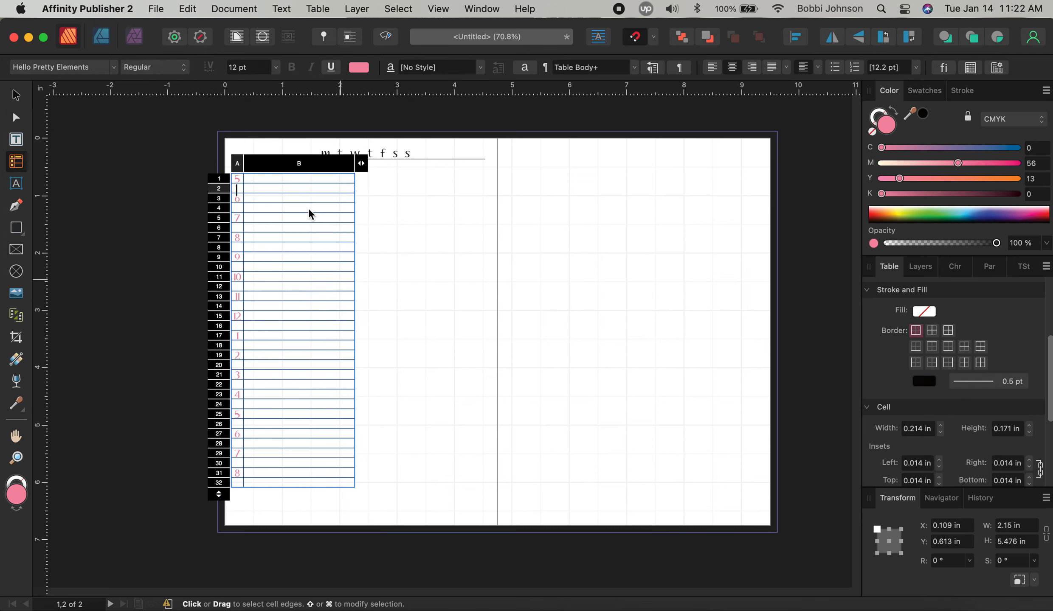
type("a")
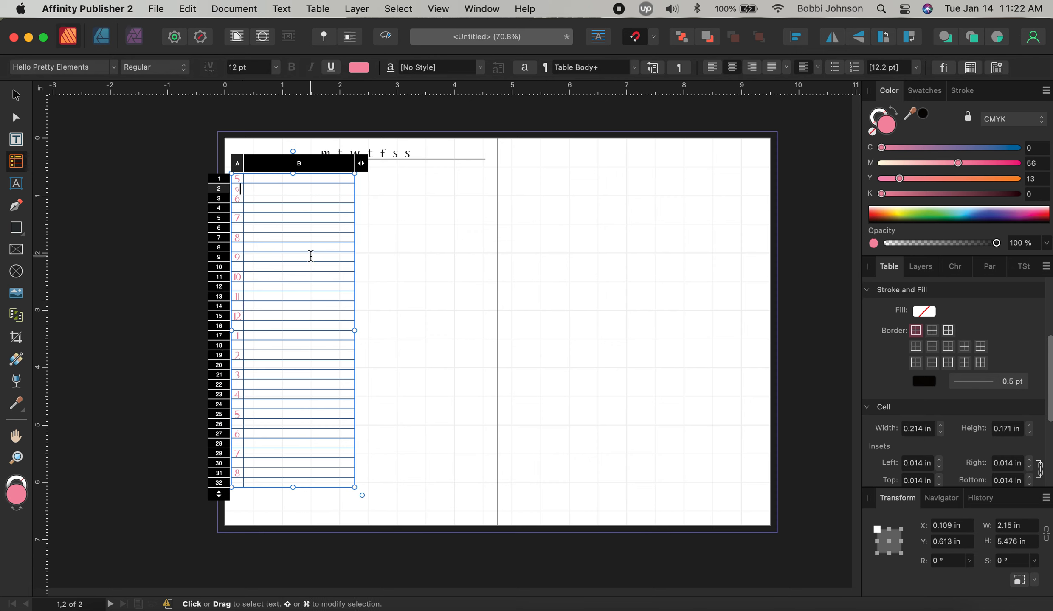
Copy the A2 heart and paste it into cells A4, A6, A10, A12, A14 and A16
key("shift+Left")
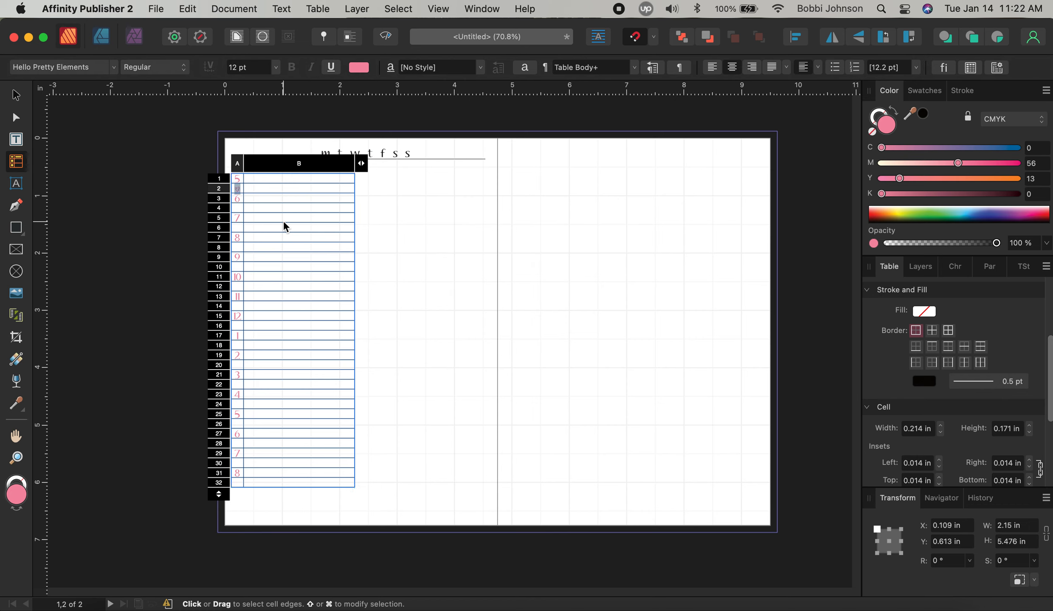
left_click(239, 210)
key("super+v")
left_click(238, 226)
key("super+v")
key("super+v")
left_click(235, 264)
left_click(237, 268)
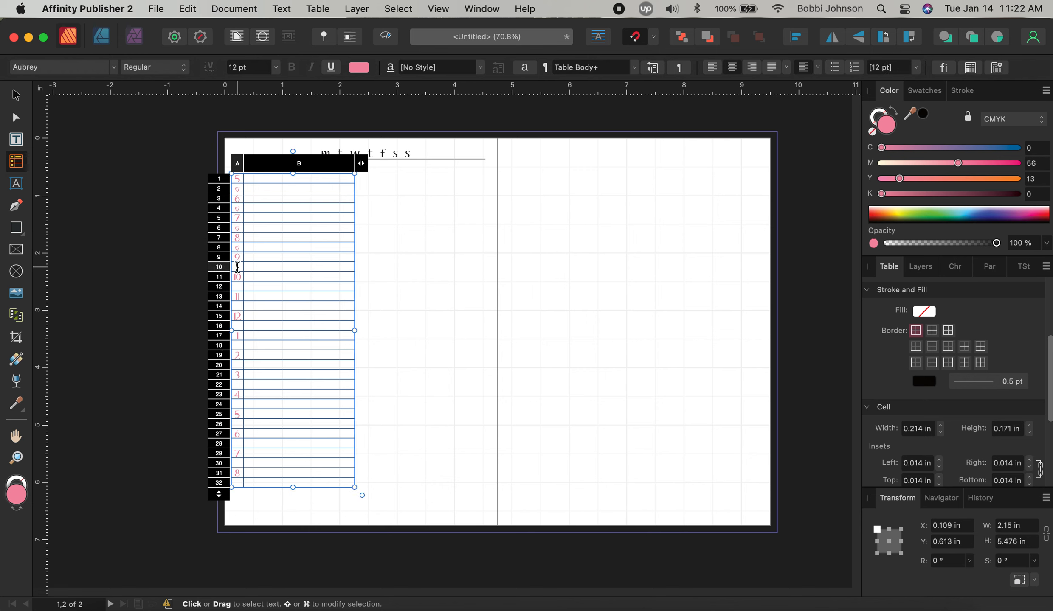
key("super+v")
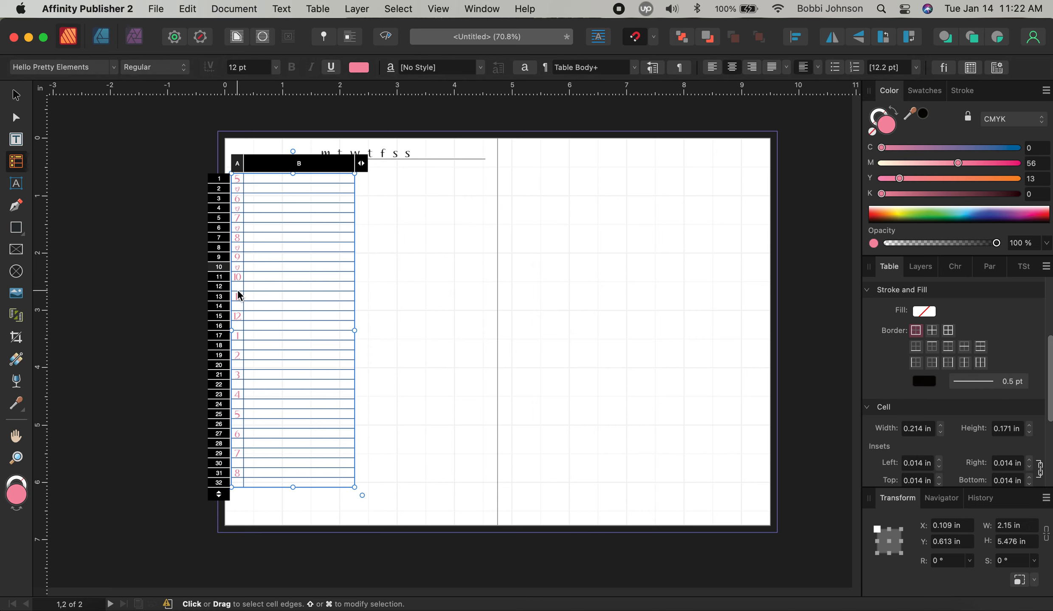
left_click(238, 287)
key("super+v")
left_click(238, 306)
key("super+v")
left_click(237, 327)
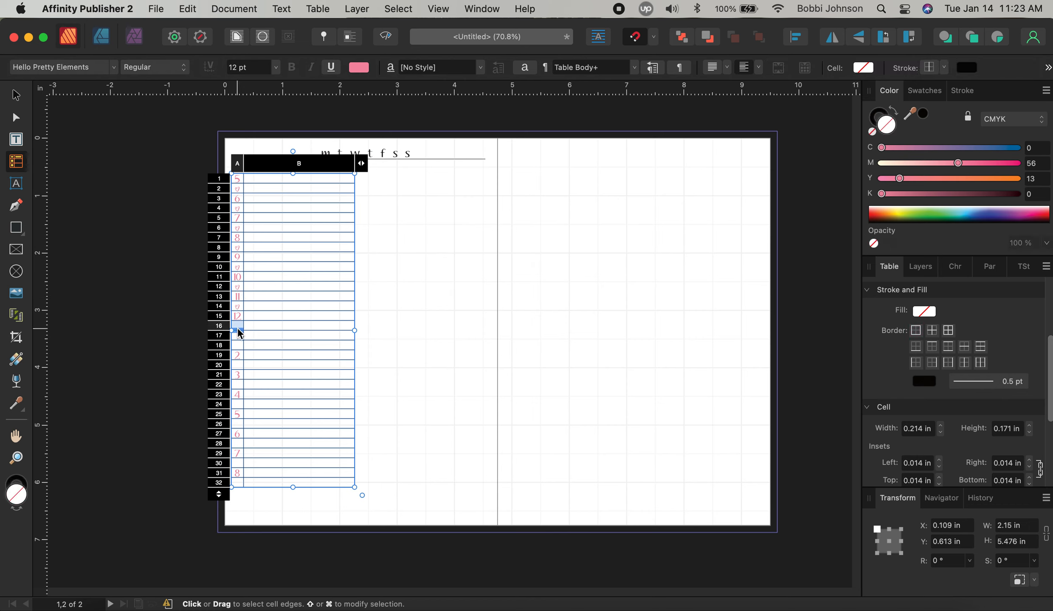
key("super+v")
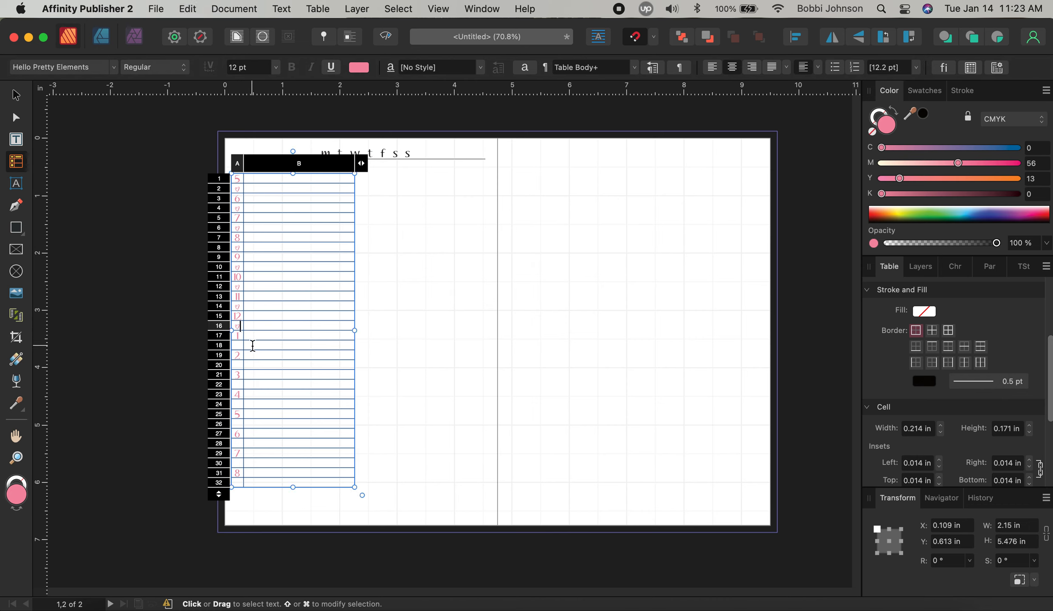
Paste the heart into every other cell from A18 to A32, then exit and deselect the table
left_click(239, 344)
key("super+v")
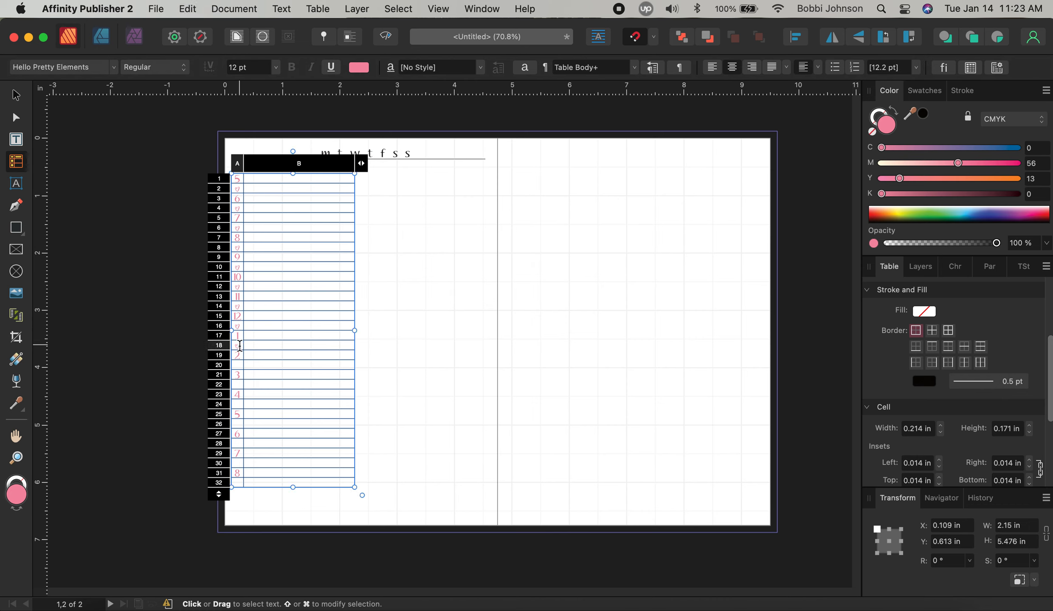
left_click(238, 364)
key("super+v")
left_click(240, 384)
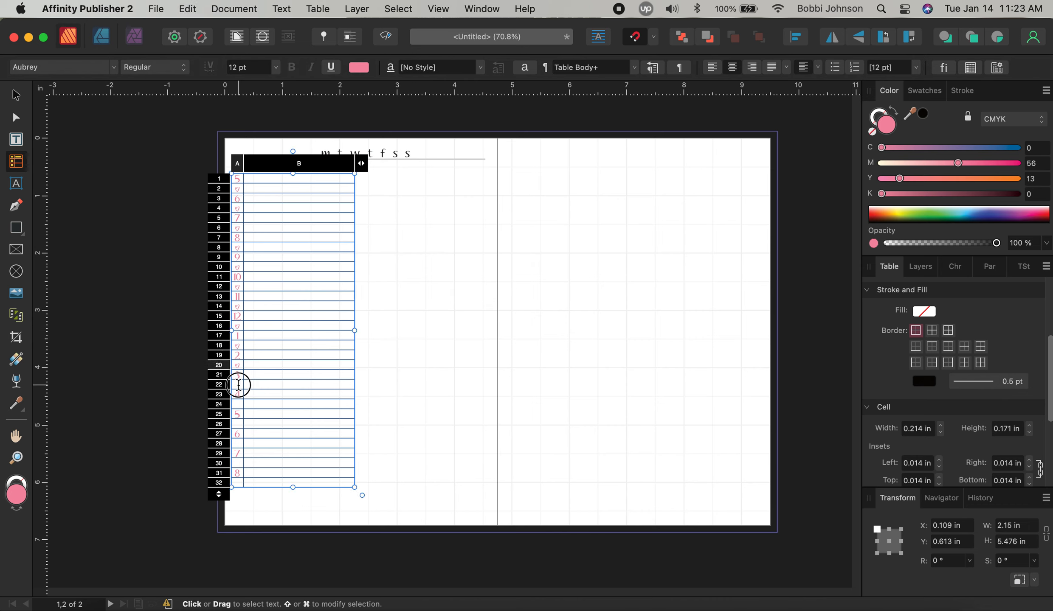
key("super+v")
left_click(237, 404)
key("super+v")
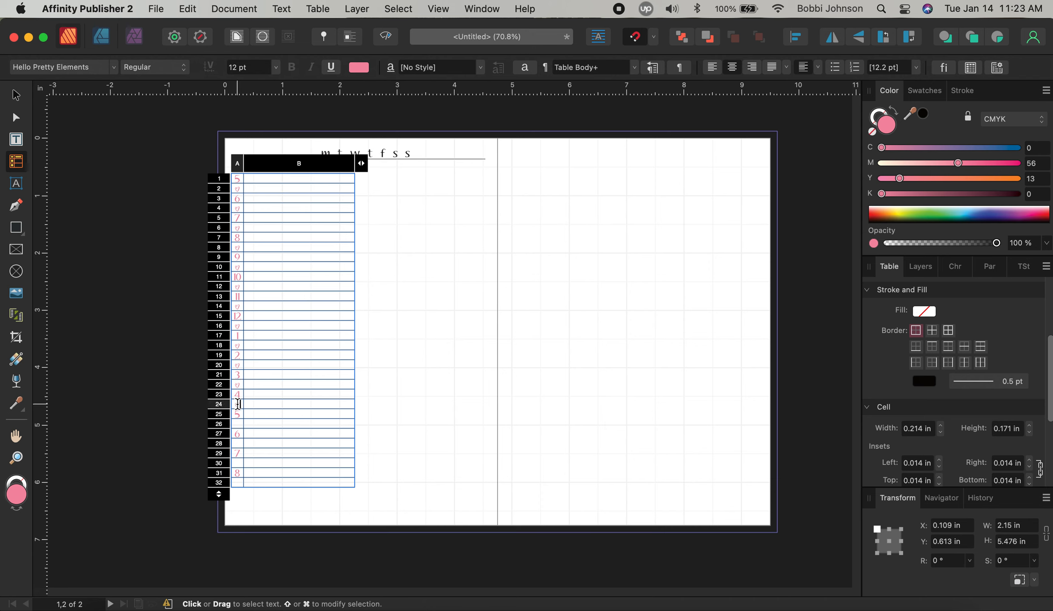
left_click(239, 423)
key("super+v")
left_click(238, 443)
key("super+v")
left_click(239, 463)
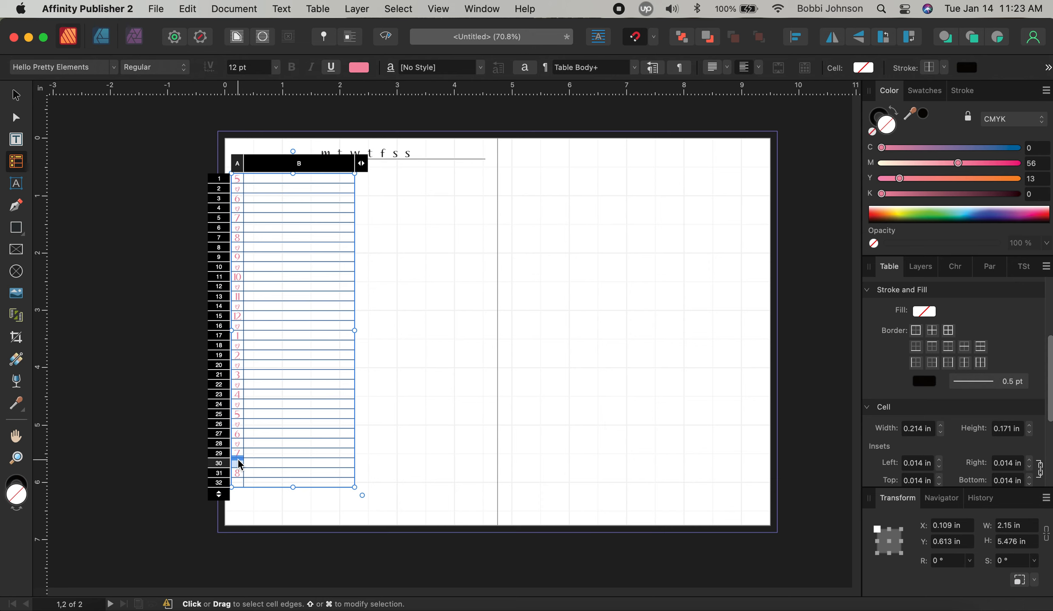
key("super+v")
left_click(238, 483)
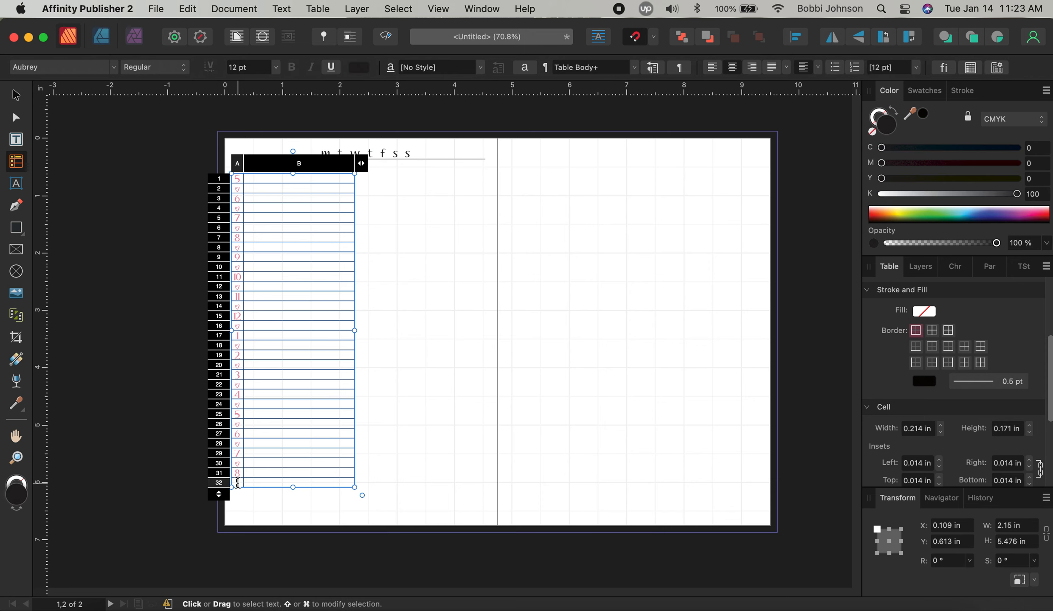
key("super+v")
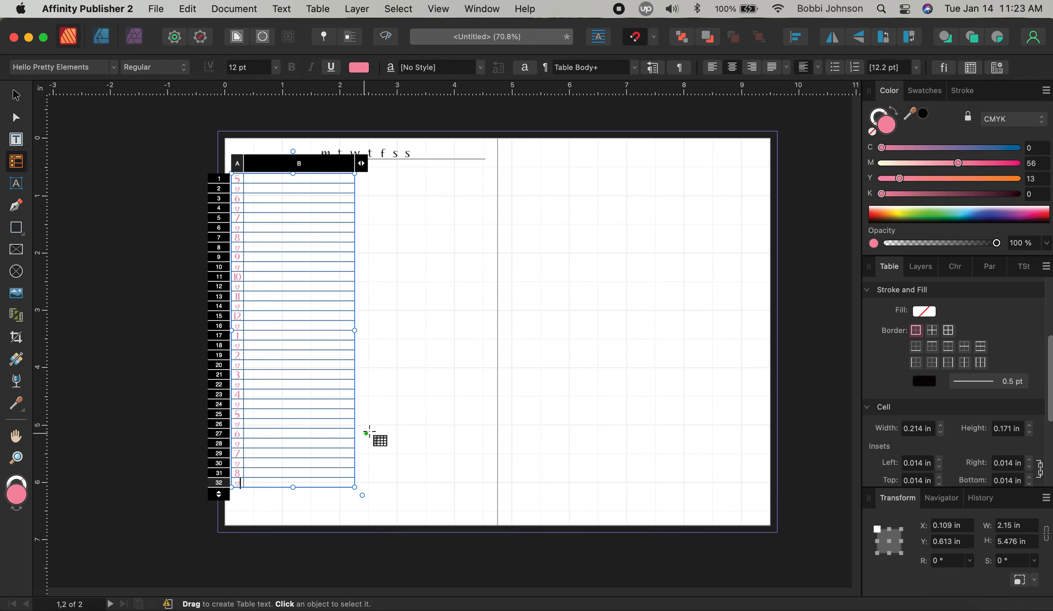
left_click(17, 101)
left_click(413, 371)
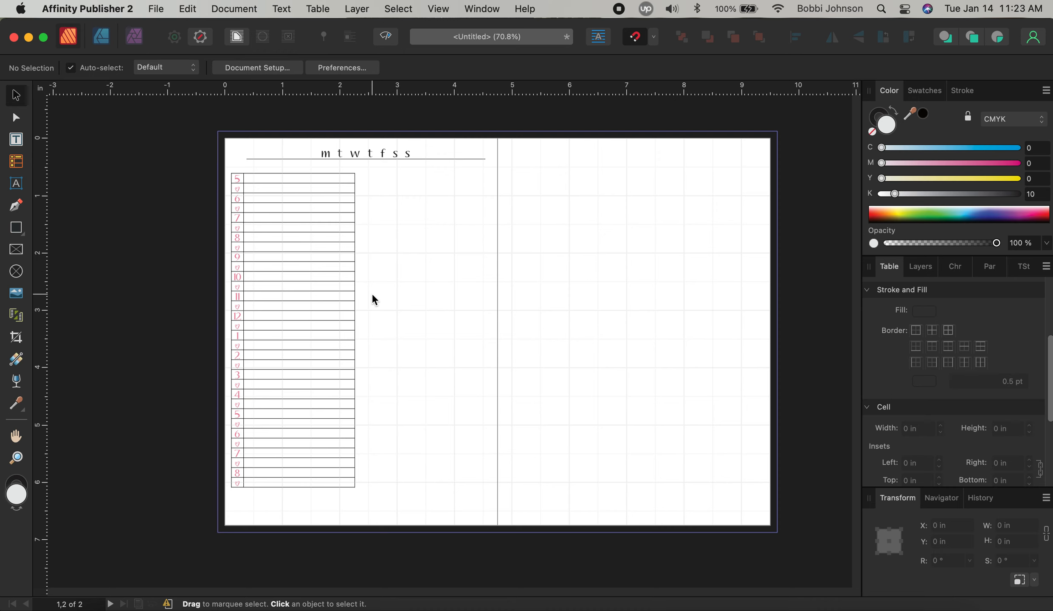
Stretch the hourly table to 5.974 in tall, move it up to the margin, and re-enter its cells
left_click(333, 408)
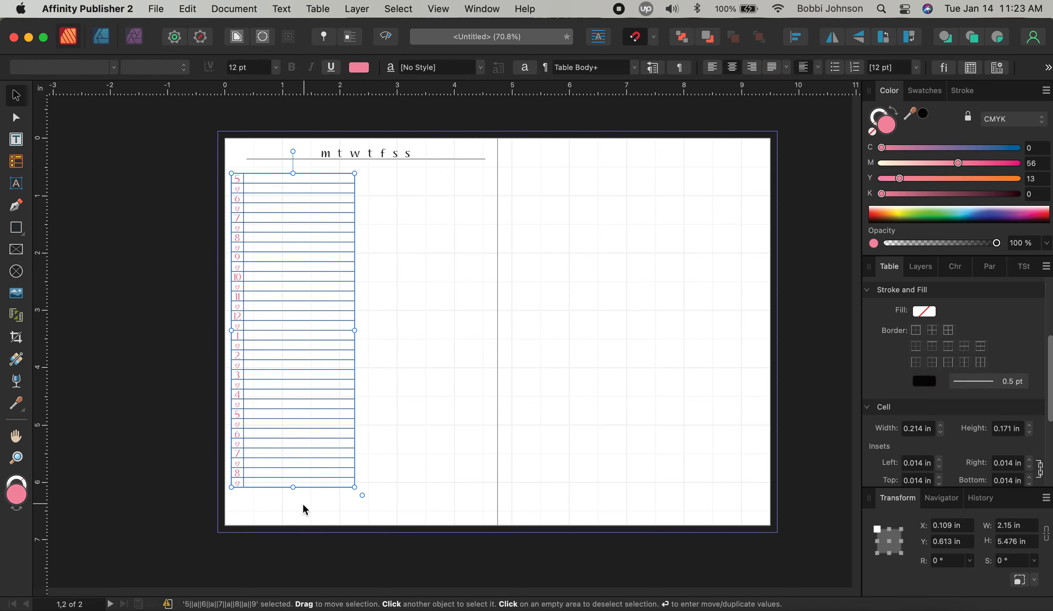
left_click_drag(293, 490, 294, 519)
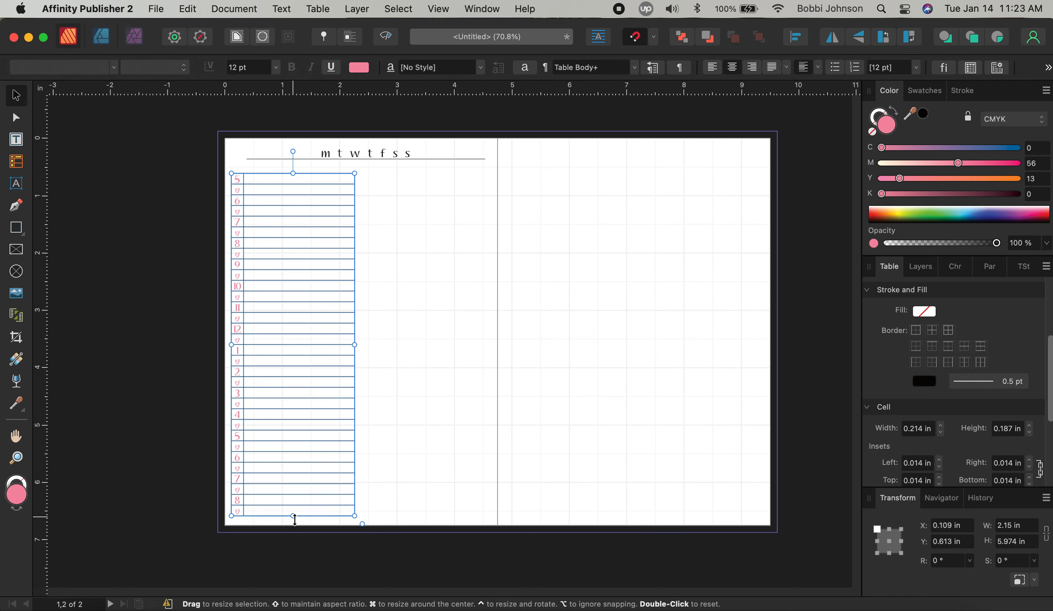
left_click(292, 200)
left_click_drag(293, 201, 292, 201)
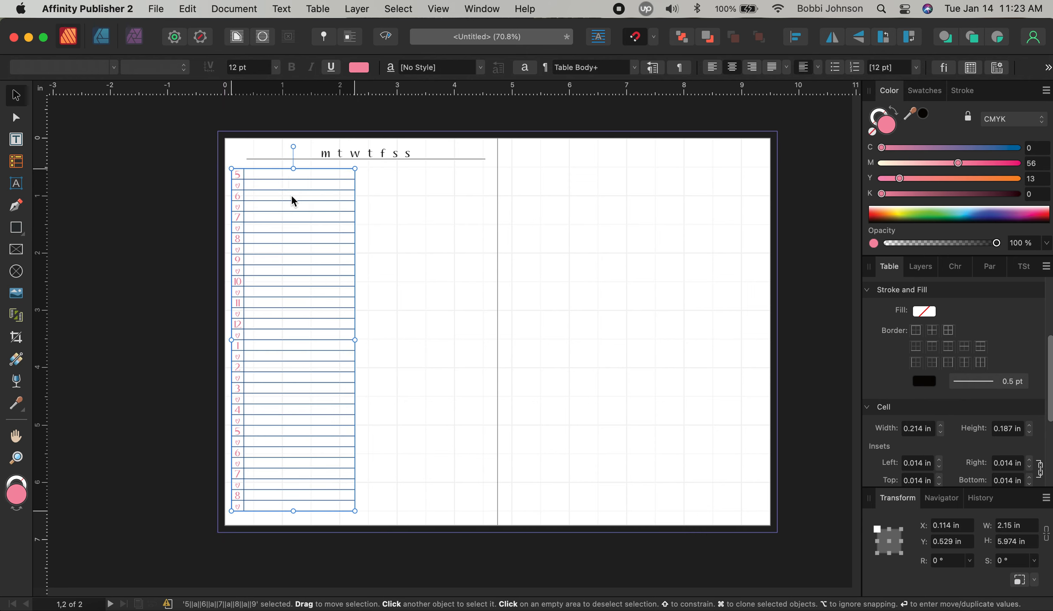
left_click(444, 304)
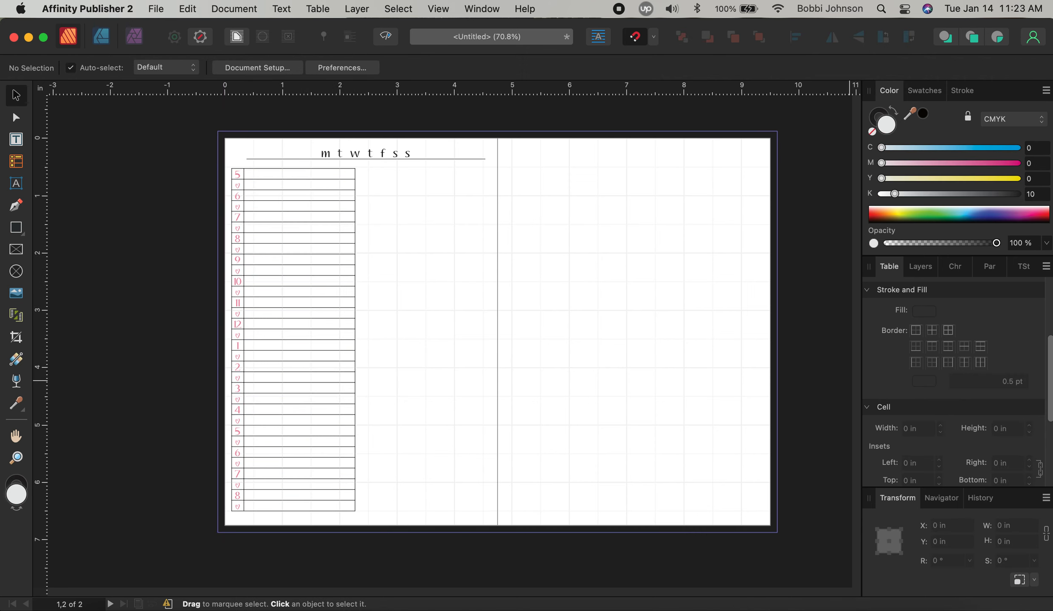
left_click(232, 172)
double_click(236, 177)
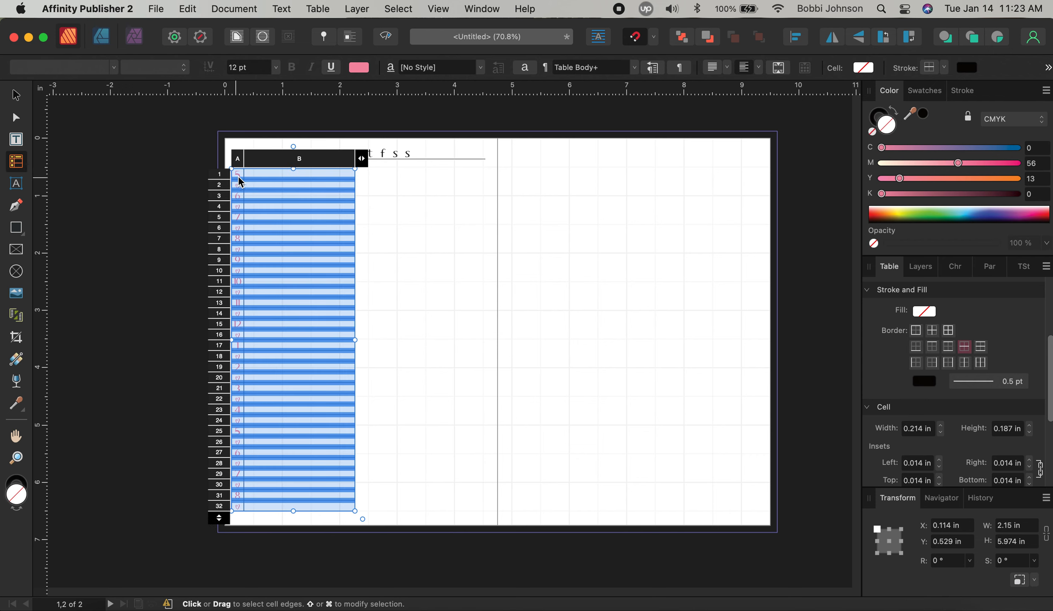
Make the 5 in cell A1 black Avenir Next Condensed
left_click(240, 175)
left_click_drag(240, 175, 236, 176)
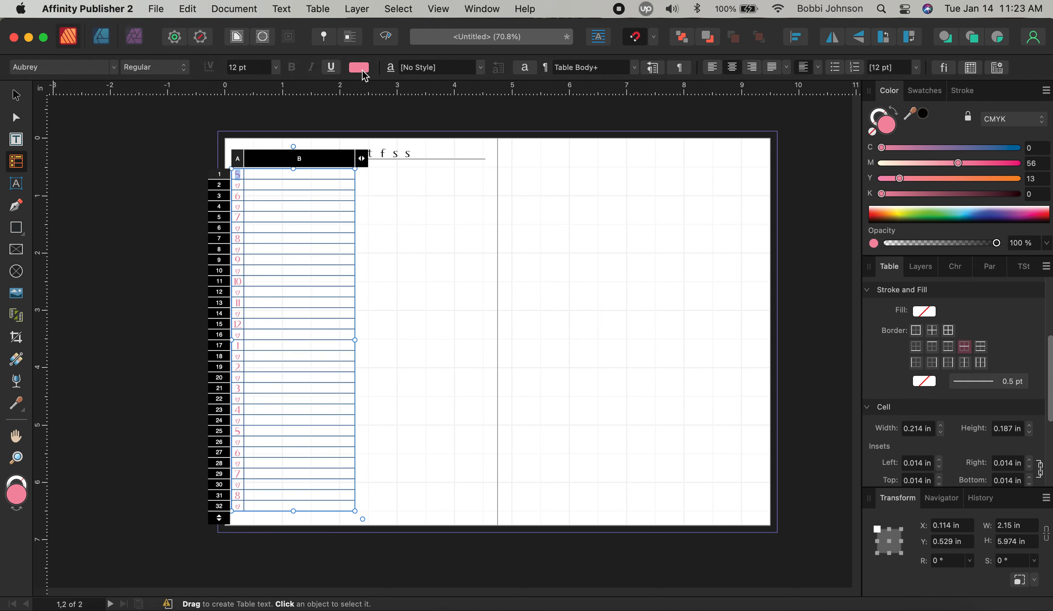
left_click(361, 72)
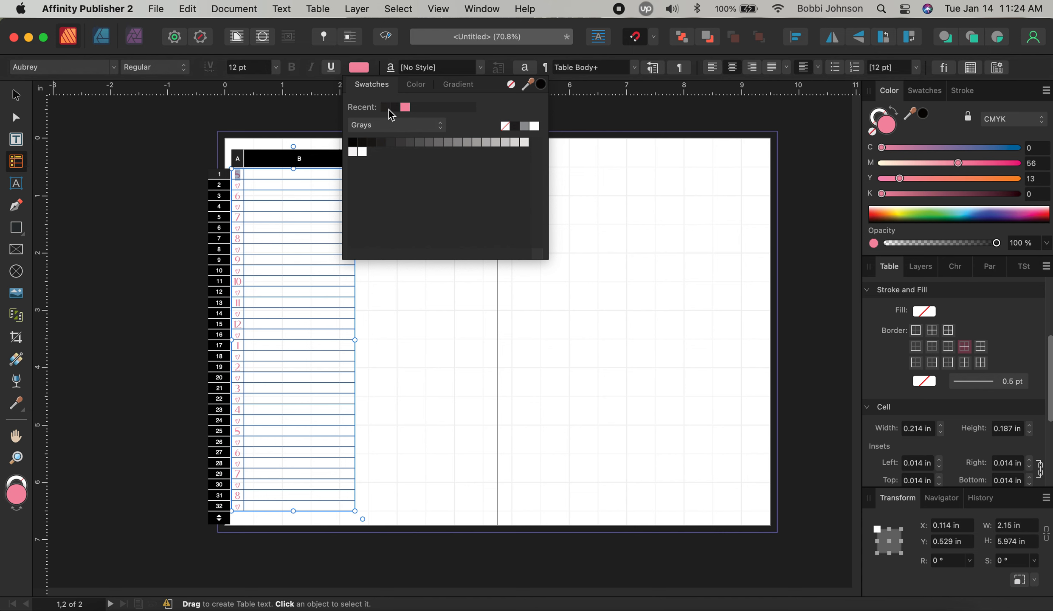
left_click(394, 108)
left_click(56, 67)
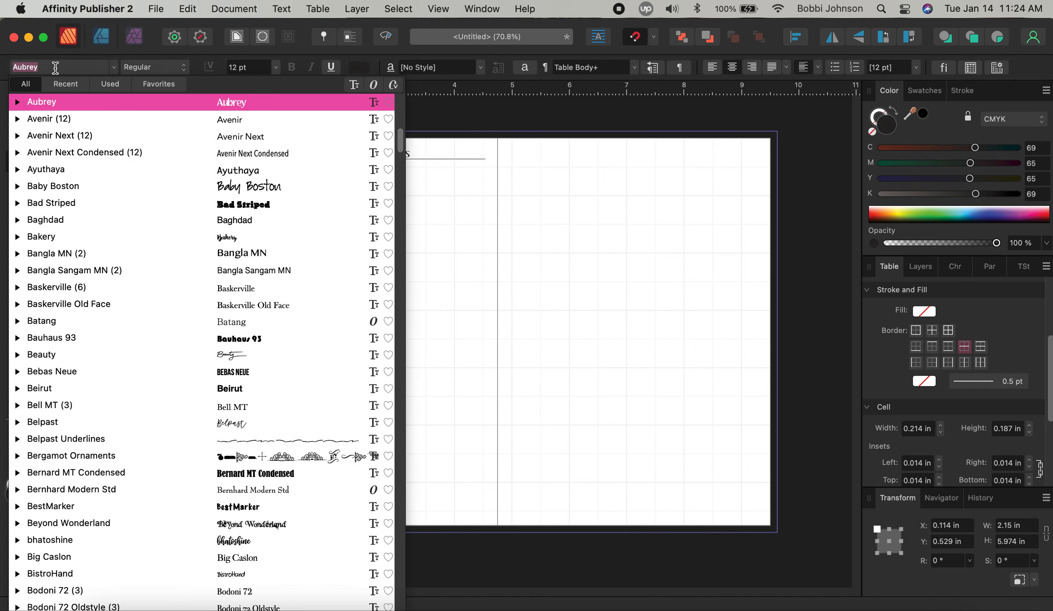
key("Down")
key("Down")
key("Down")
key("Down")
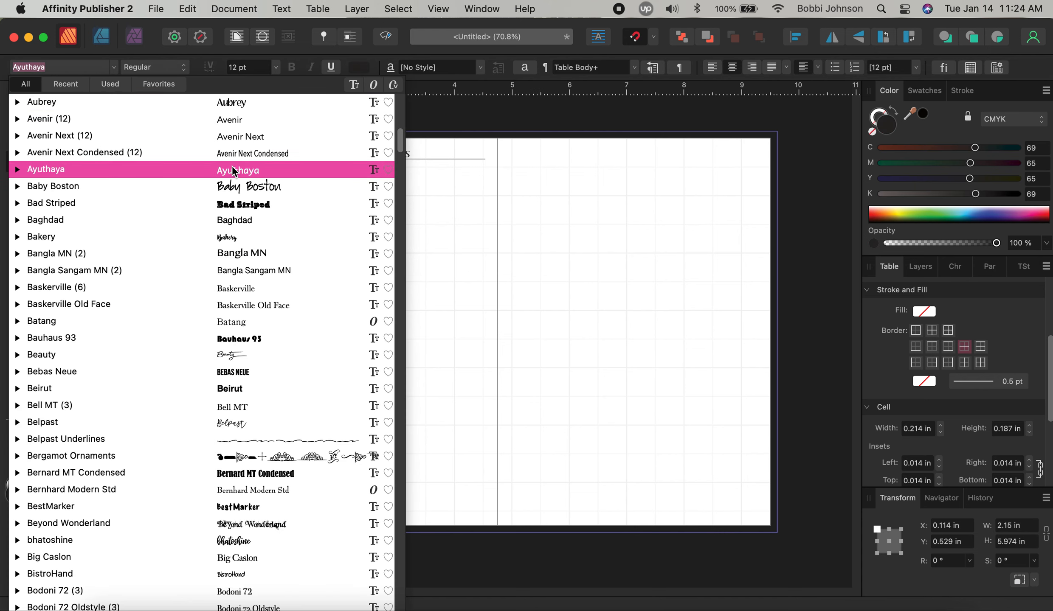
key("Up")
key("Return")
left_click(298, 272)
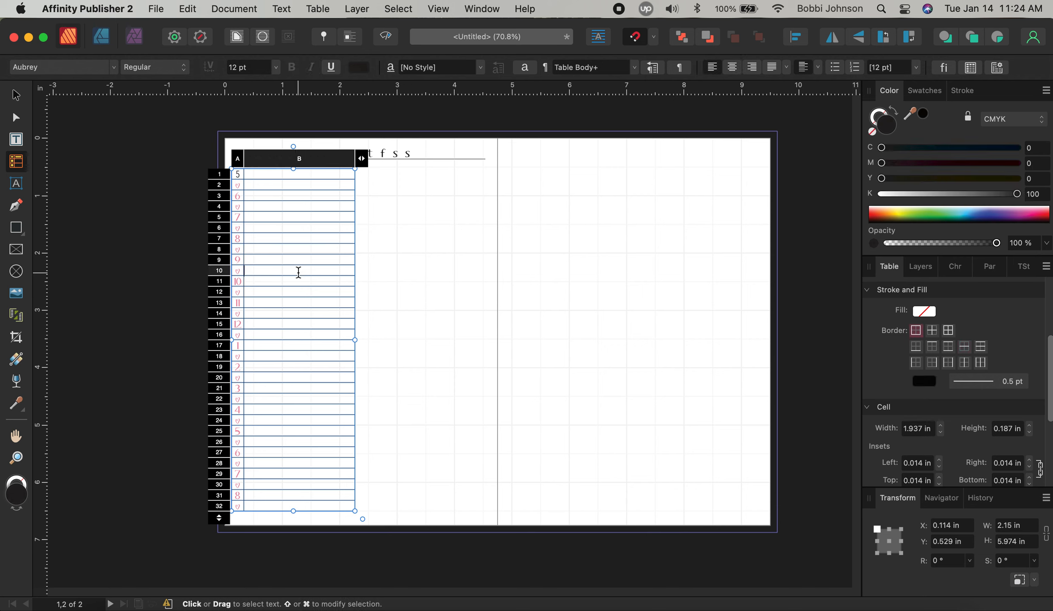
Set the 6 and 7 hour numbers to black Avenir Next Condensed
double_click(240, 196)
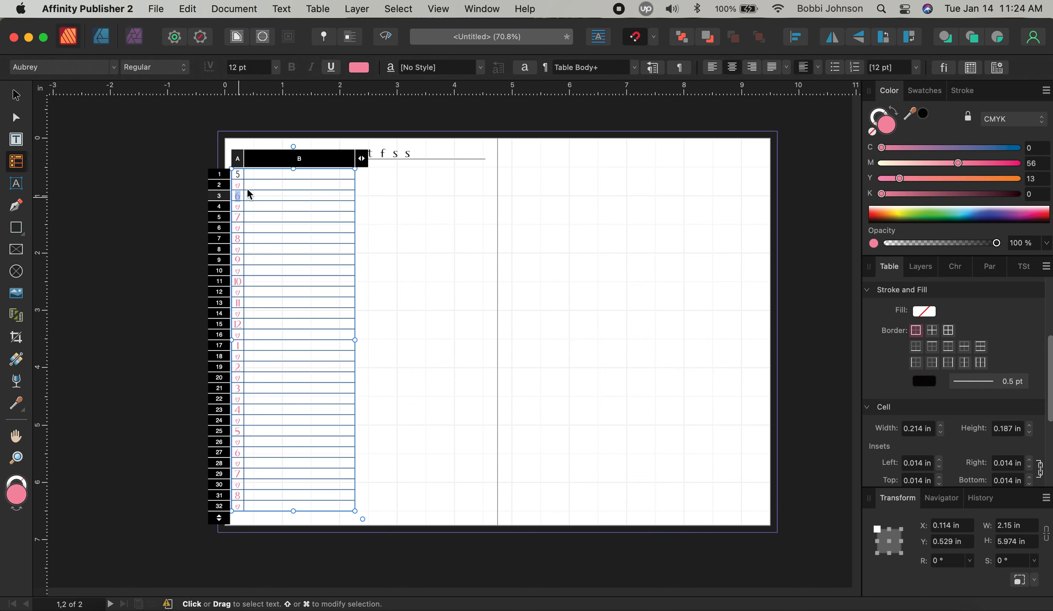
left_click(359, 67)
left_click(384, 110)
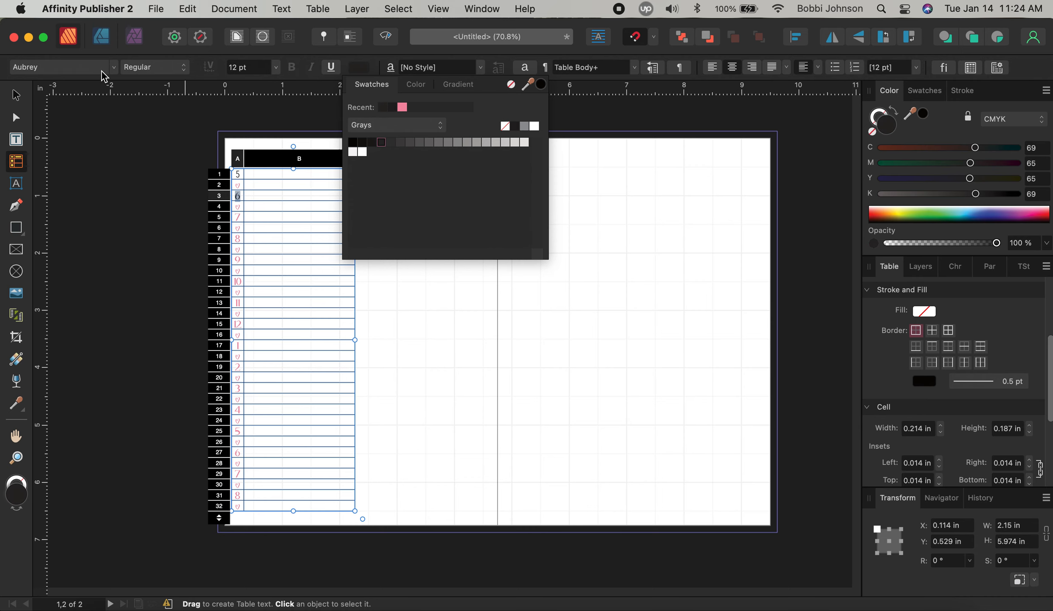
left_click(64, 67)
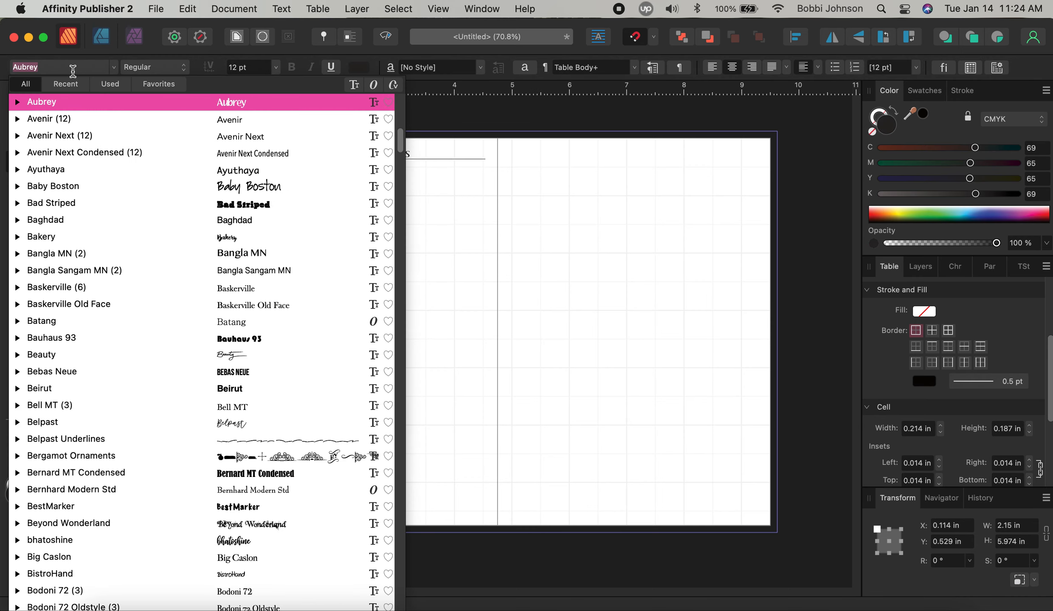
left_click(270, 153)
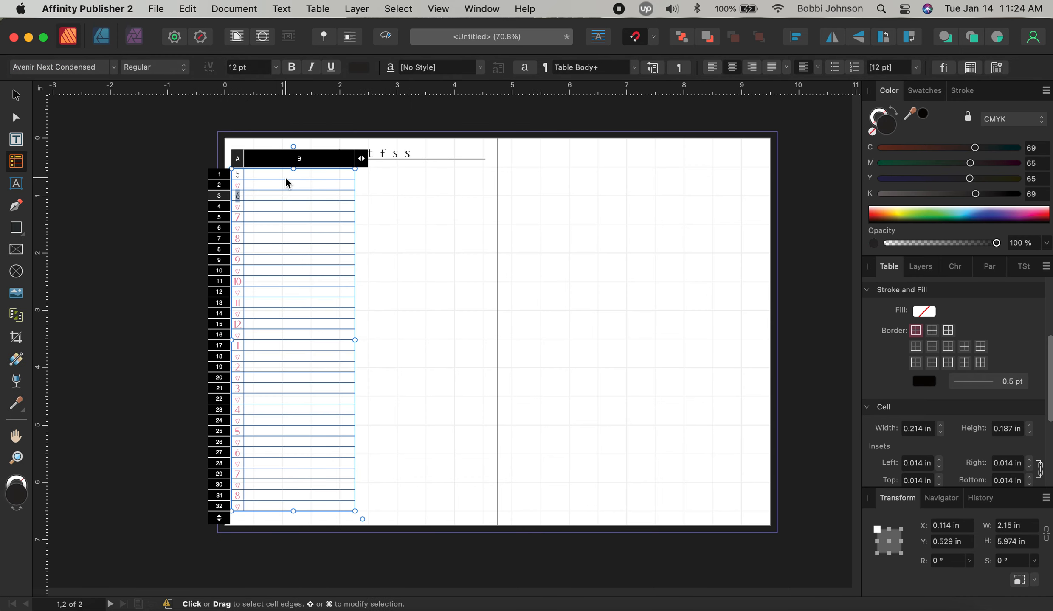
left_click(238, 217)
double_click(238, 217)
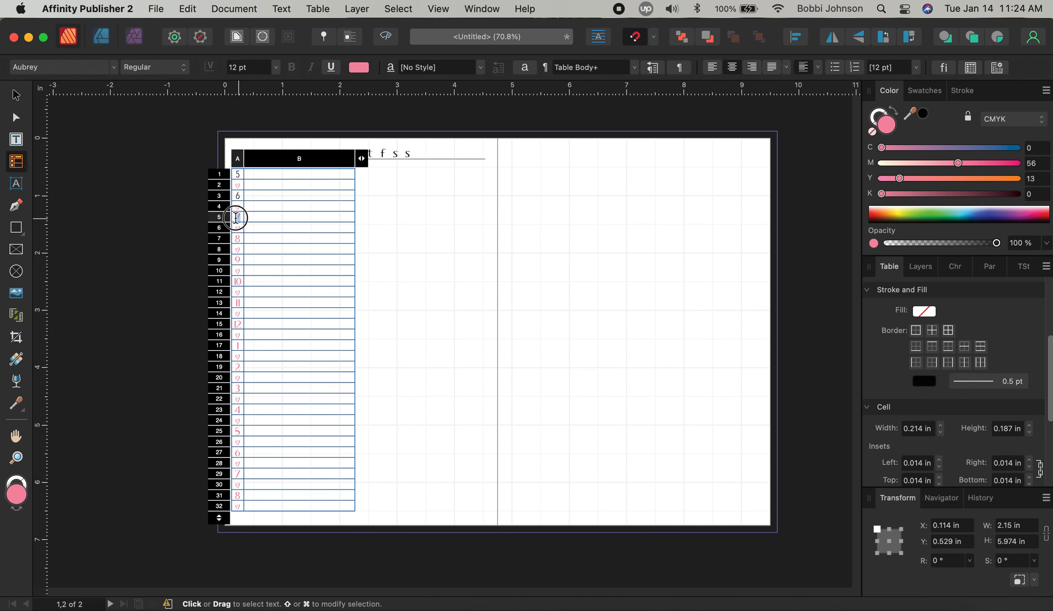
left_click(355, 72)
left_click(381, 142)
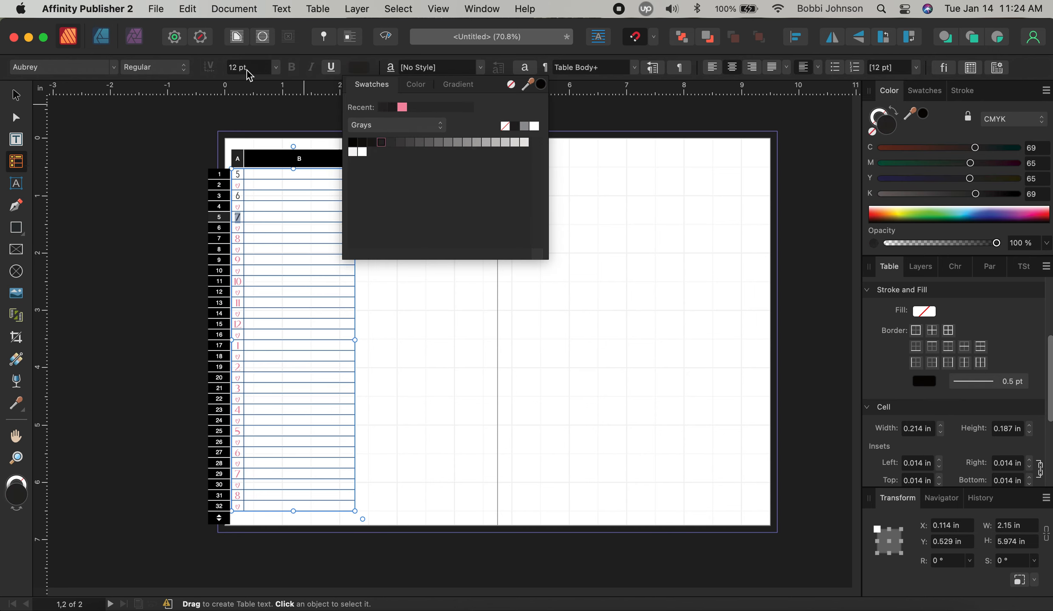
left_click(81, 70)
left_click(270, 141)
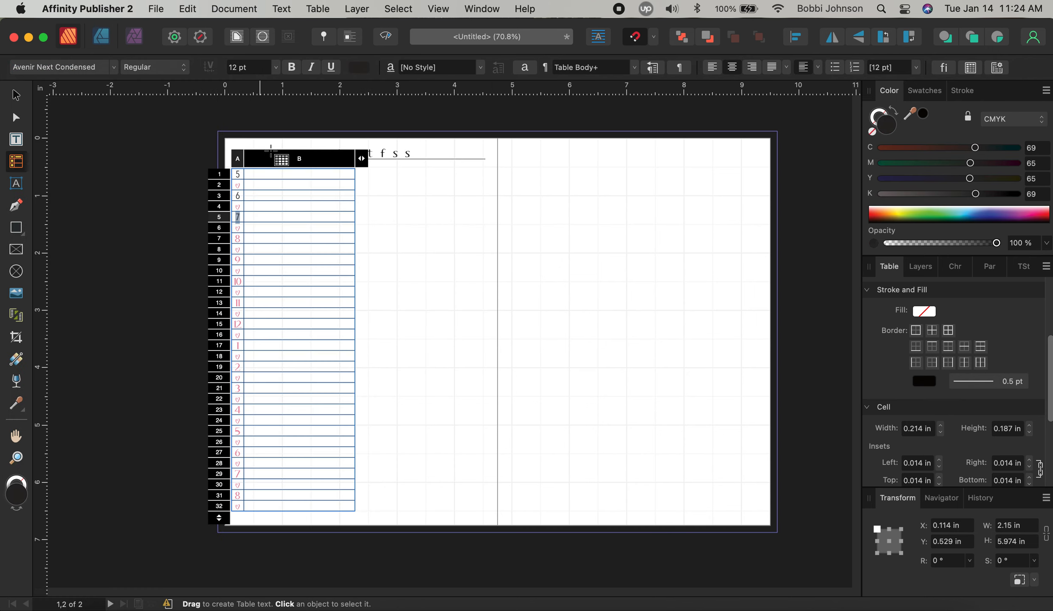
Turn the 8 and 9 hour numbers black
key("Tab")
key("Tab")
key("Tab")
key("Tab")
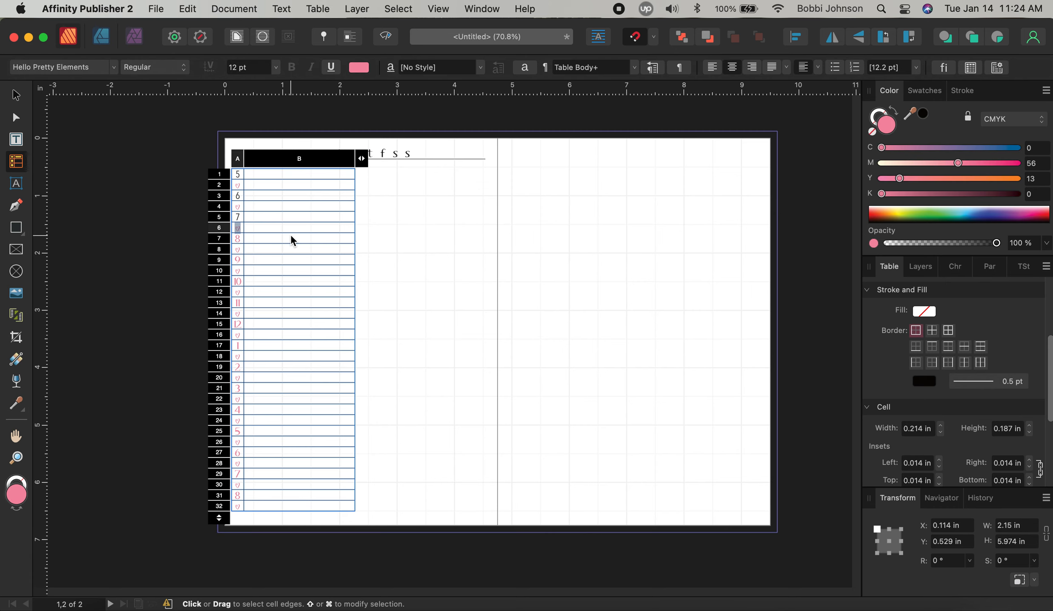
left_click(359, 70)
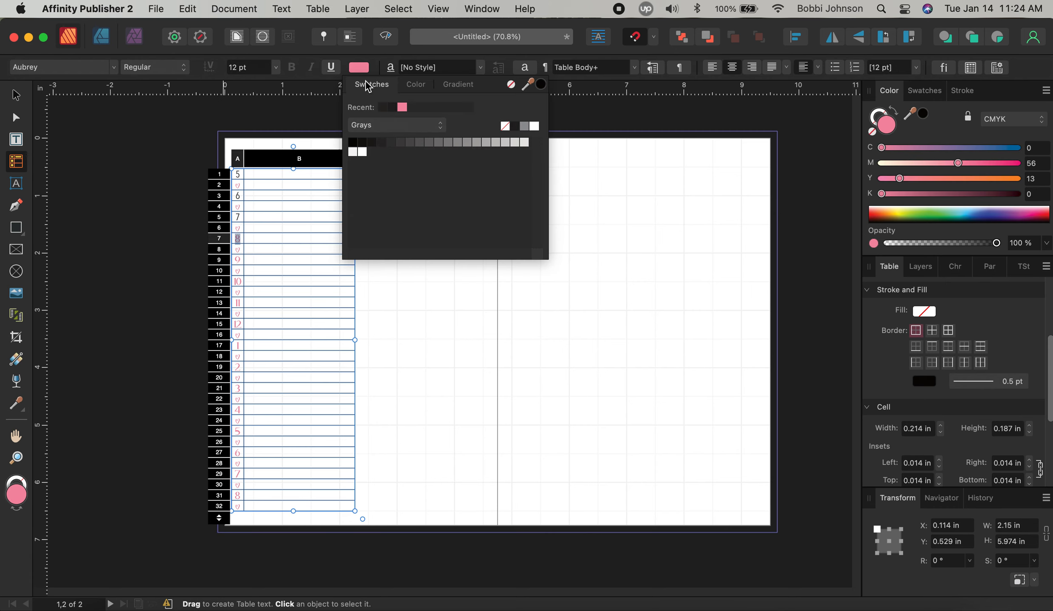
left_click(384, 112)
left_click(86, 70)
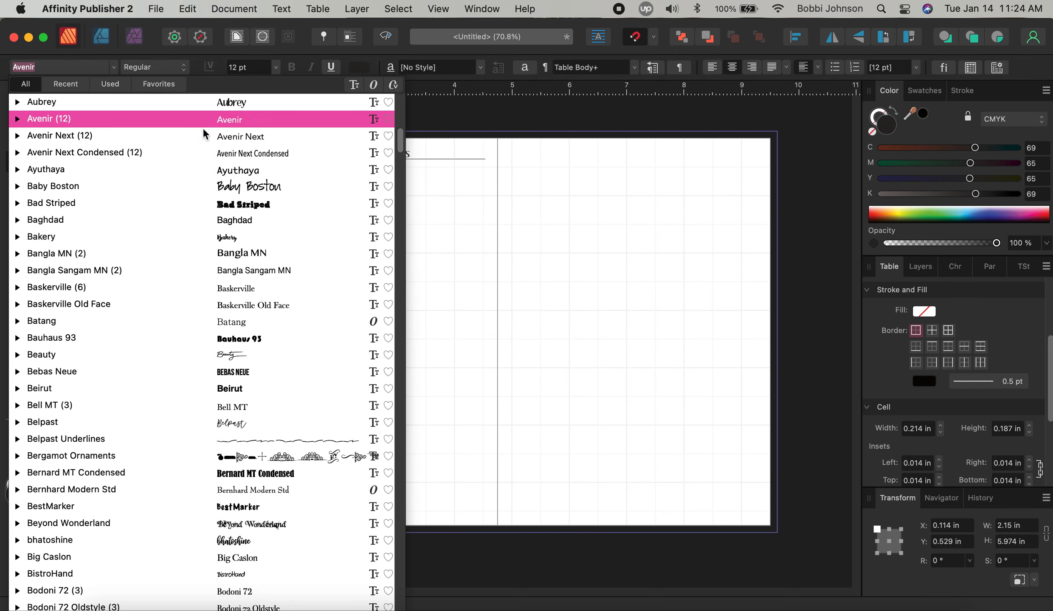
key("Escape")
key("Tab")
key("Tab")
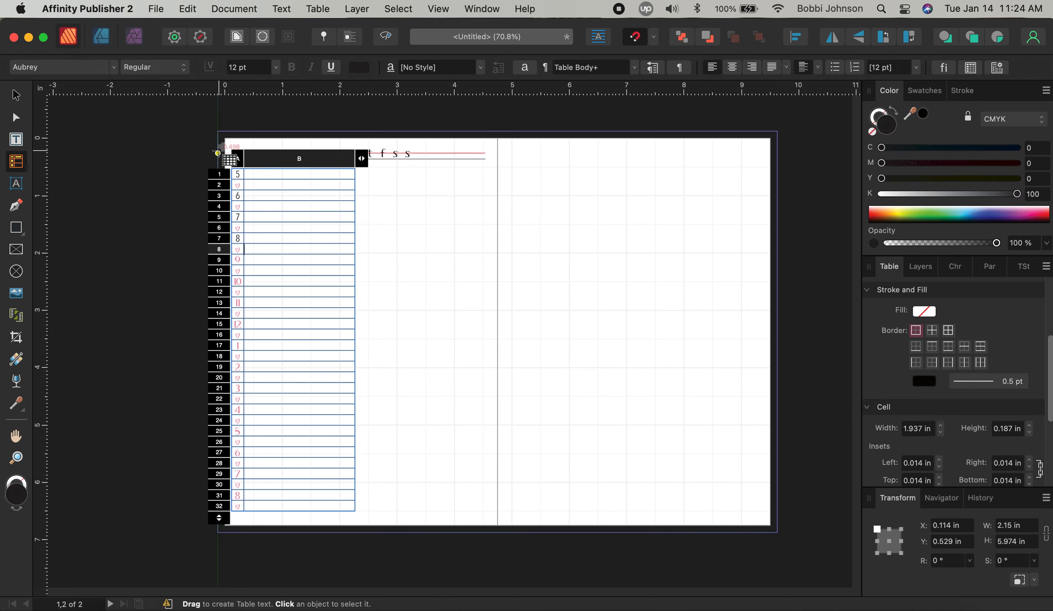
left_click(358, 68)
left_click(384, 108)
left_click(101, 68)
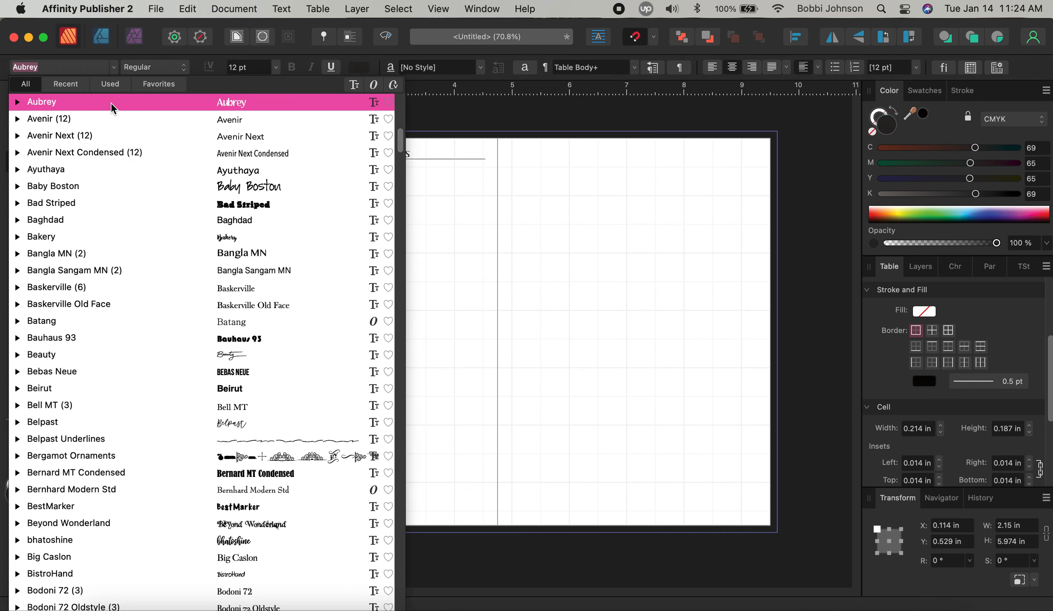
Finish setting 9 in Avenir Next Condensed, then make 10 black Avenir Next Condensed
left_click(231, 157)
key("Tab")
key("Tab")
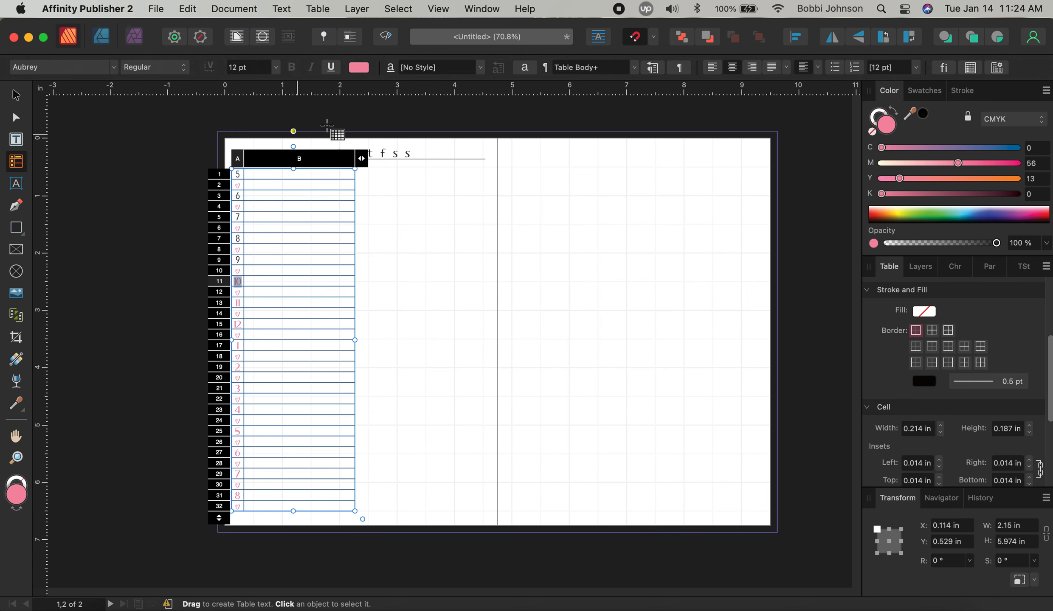
left_click(361, 69)
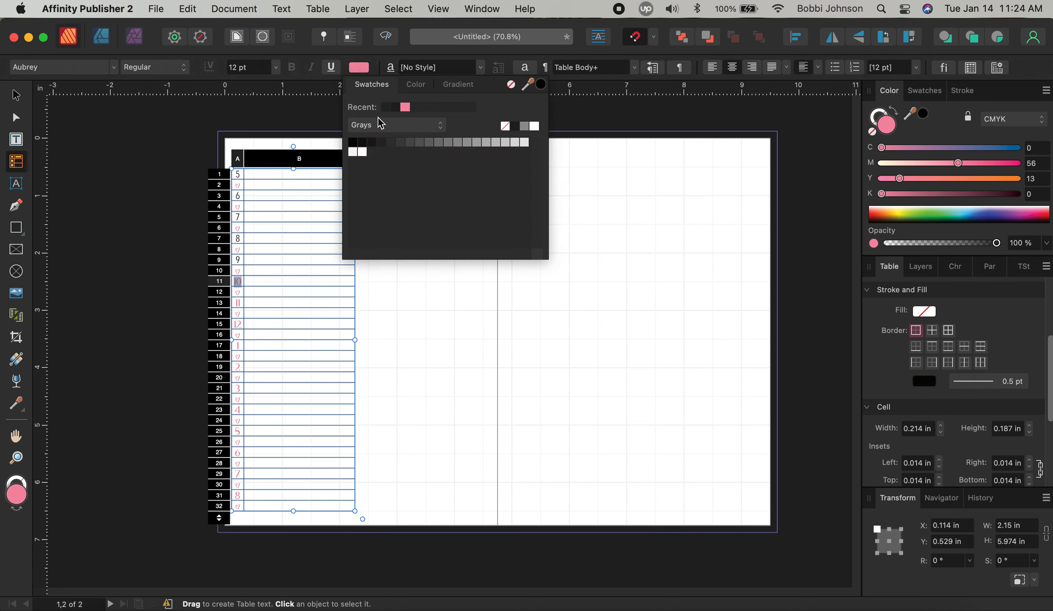
left_click(384, 106)
left_click(96, 70)
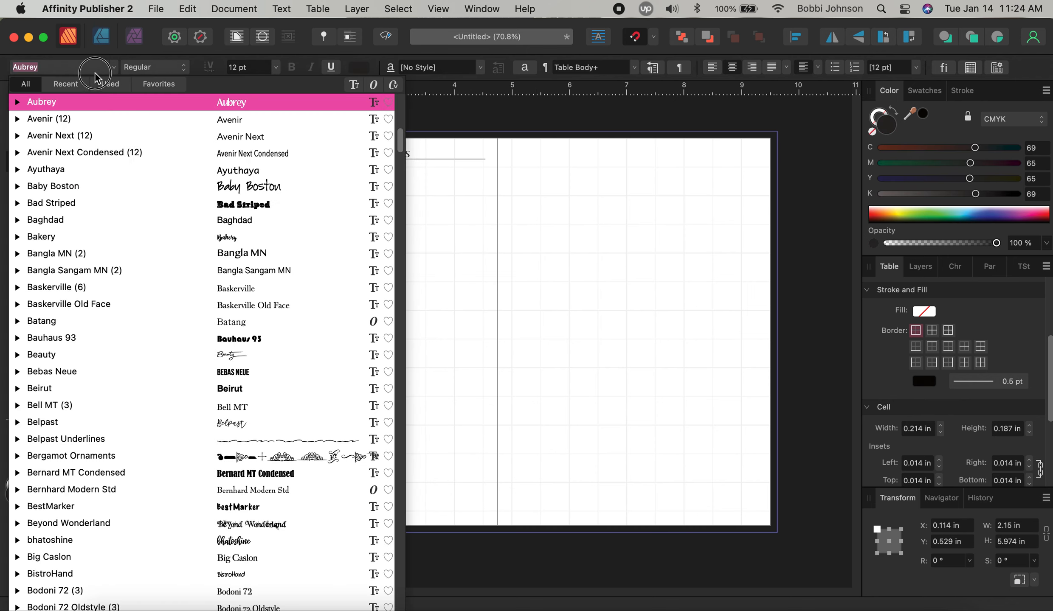
left_click(256, 156)
key("Tab")
key("Tab")
key("Tab")
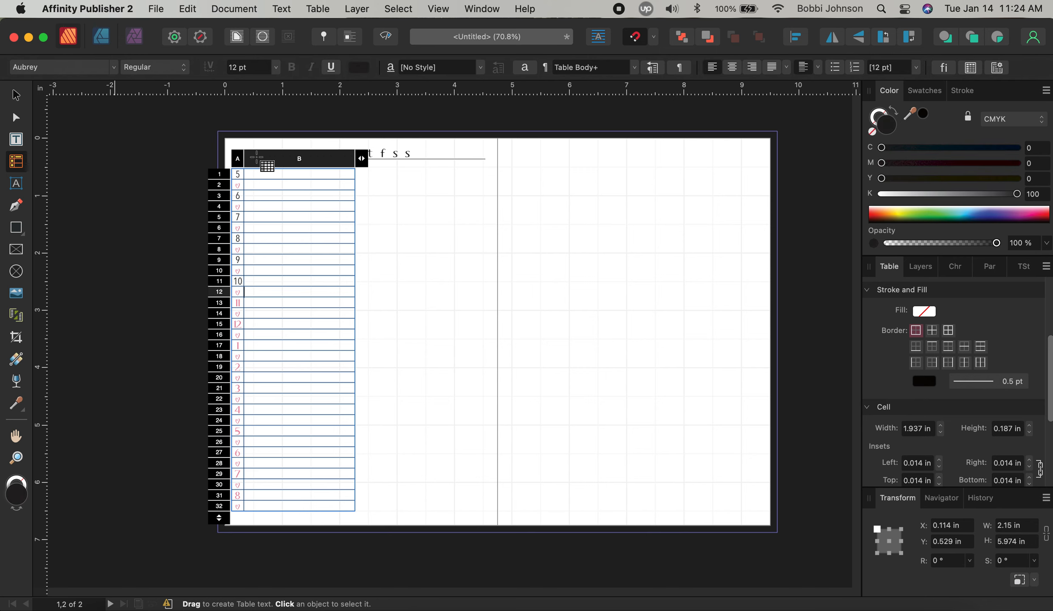
key("Tab")
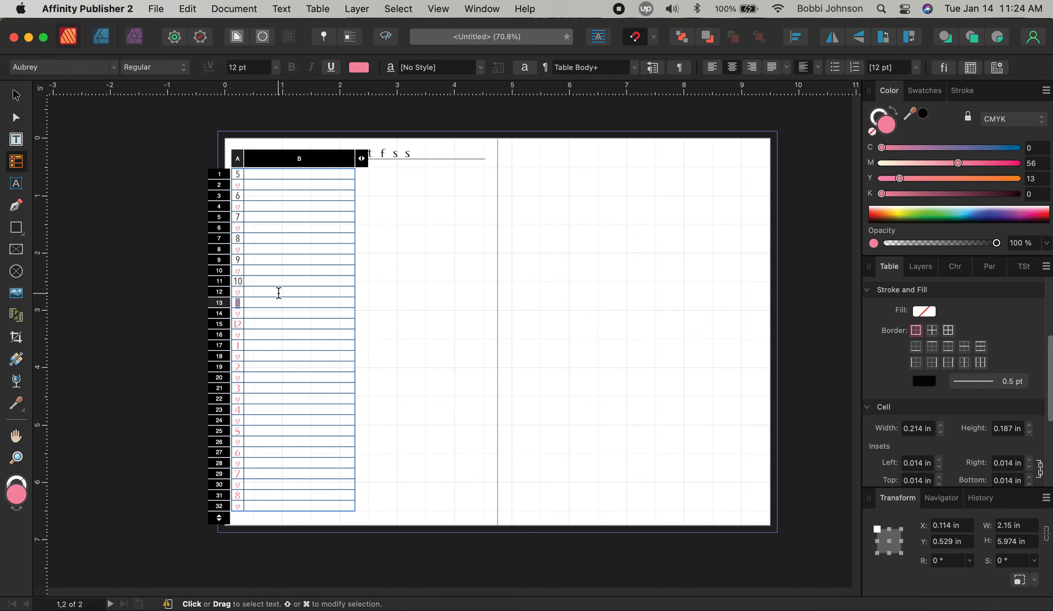
Recolour the hour numbers 11 and 12 with the dark swatch
left_click(359, 67)
left_click(383, 107)
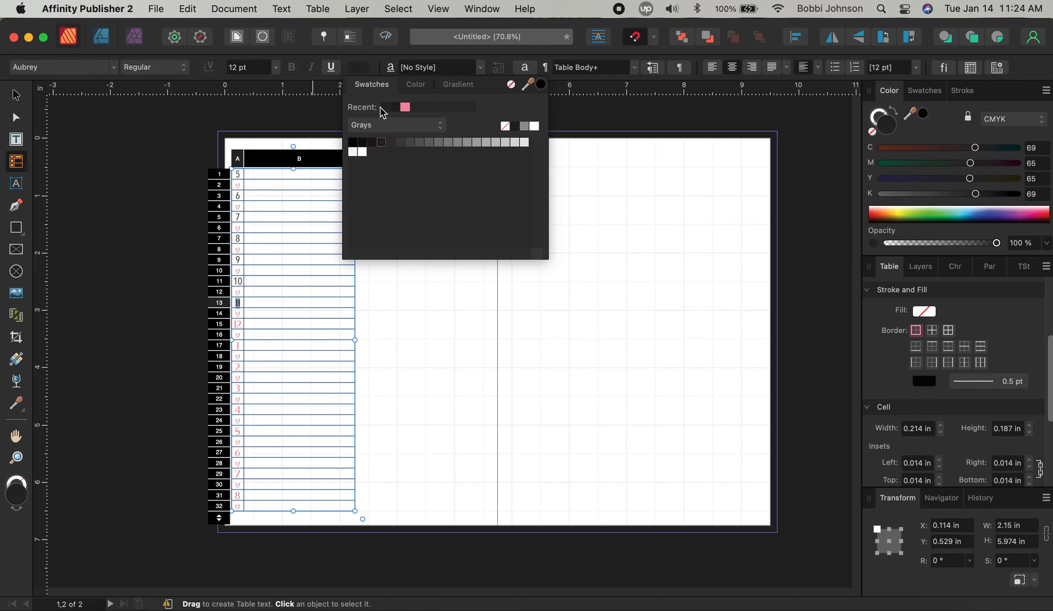
left_click(89, 67)
key("Escape")
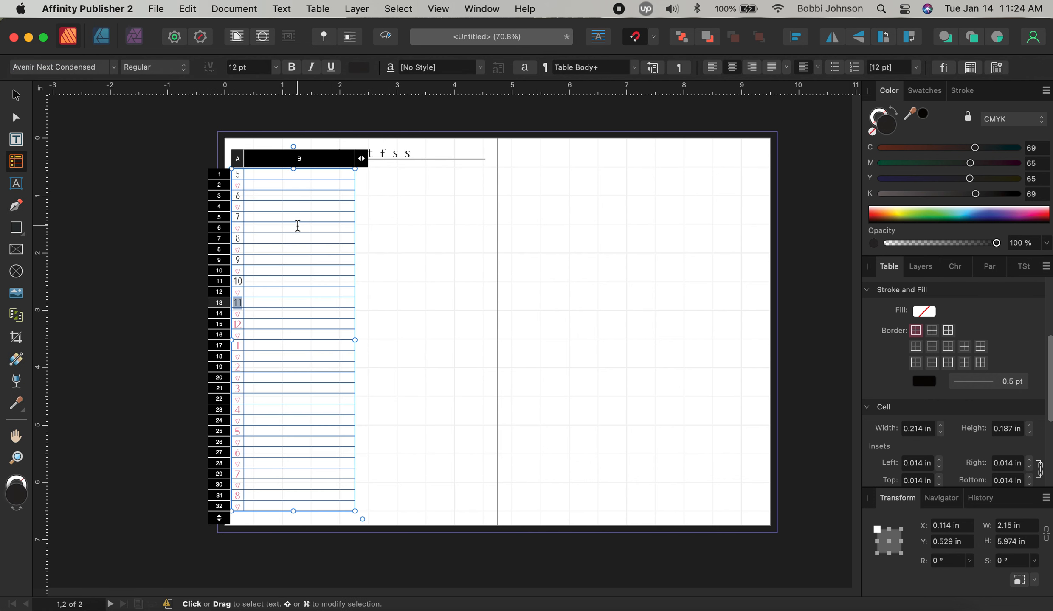
left_click(359, 67)
left_click(384, 109)
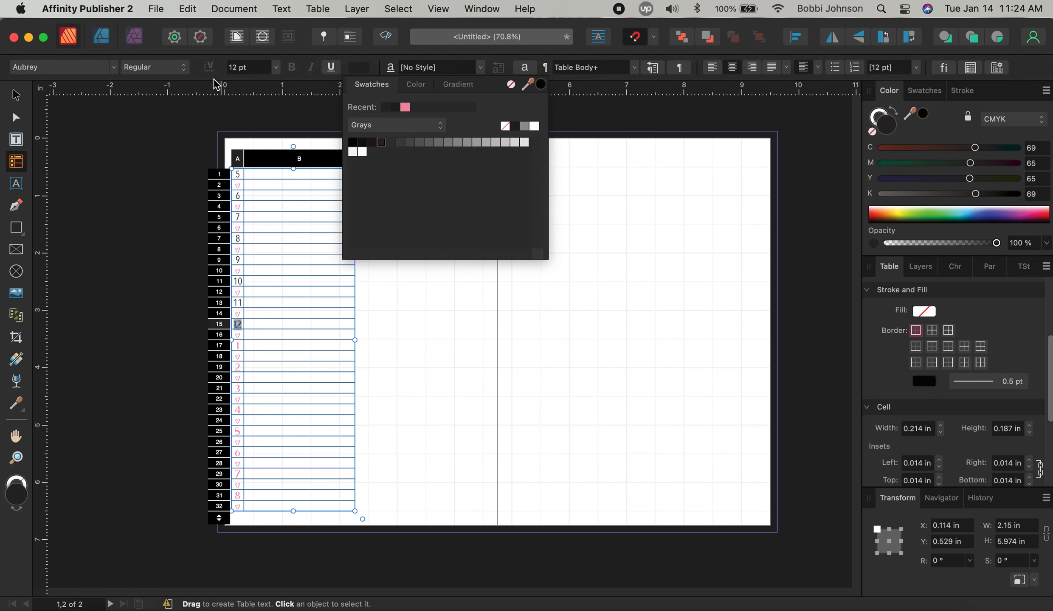
left_click(87, 68)
key("Escape")
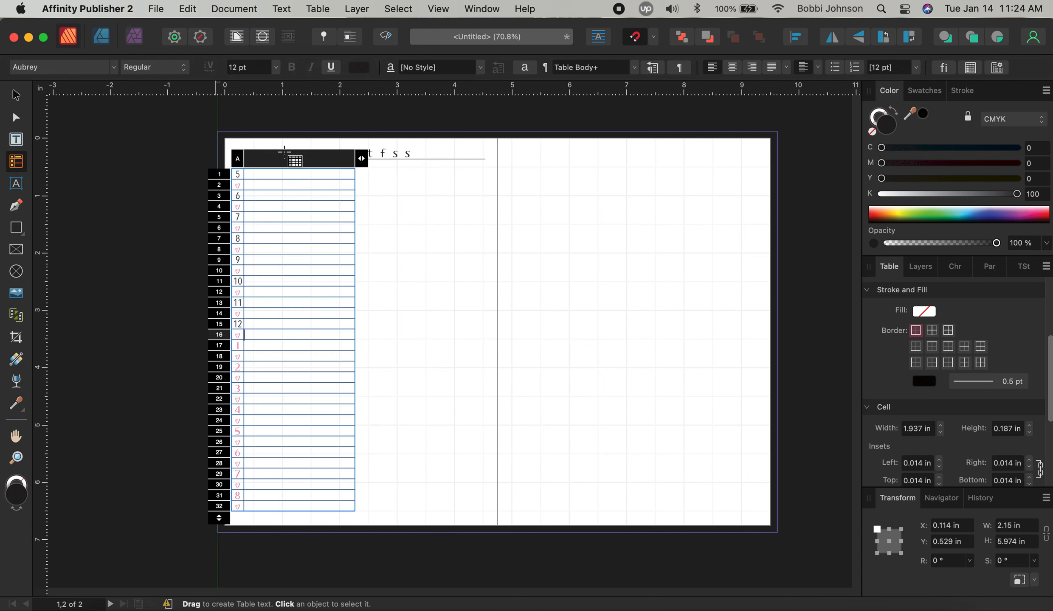
Make the next hour number black with the dark swatch
left_click(358, 68)
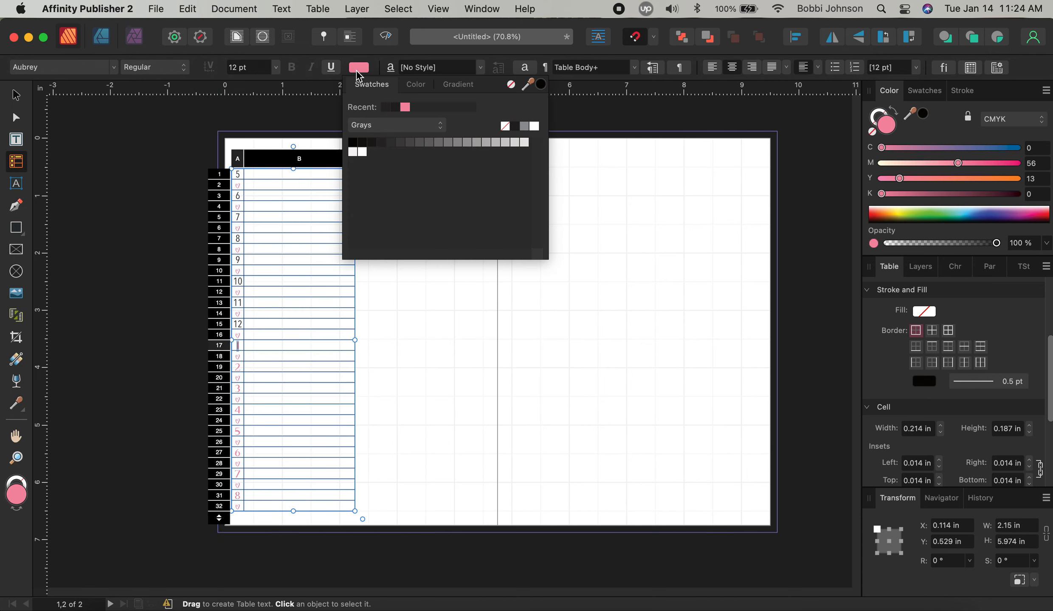
left_click(384, 107)
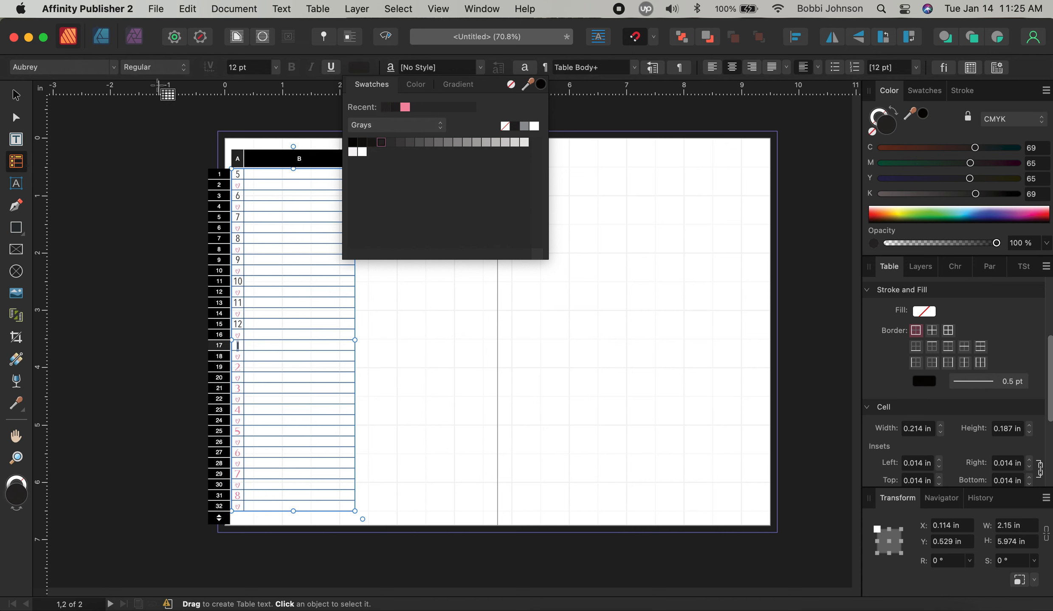
left_click(78, 68)
key("Escape")
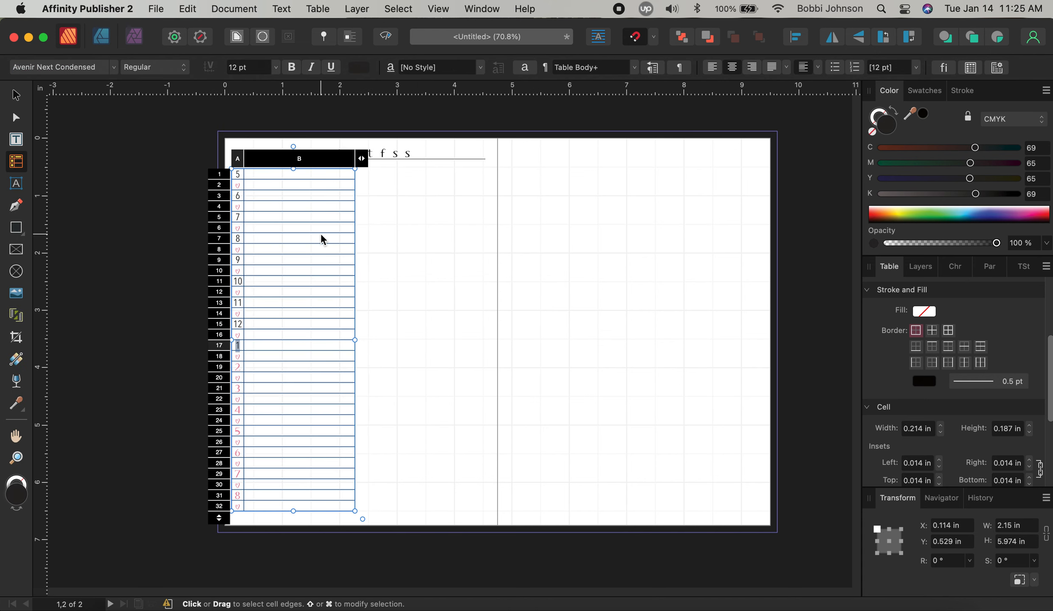
key("Escape")
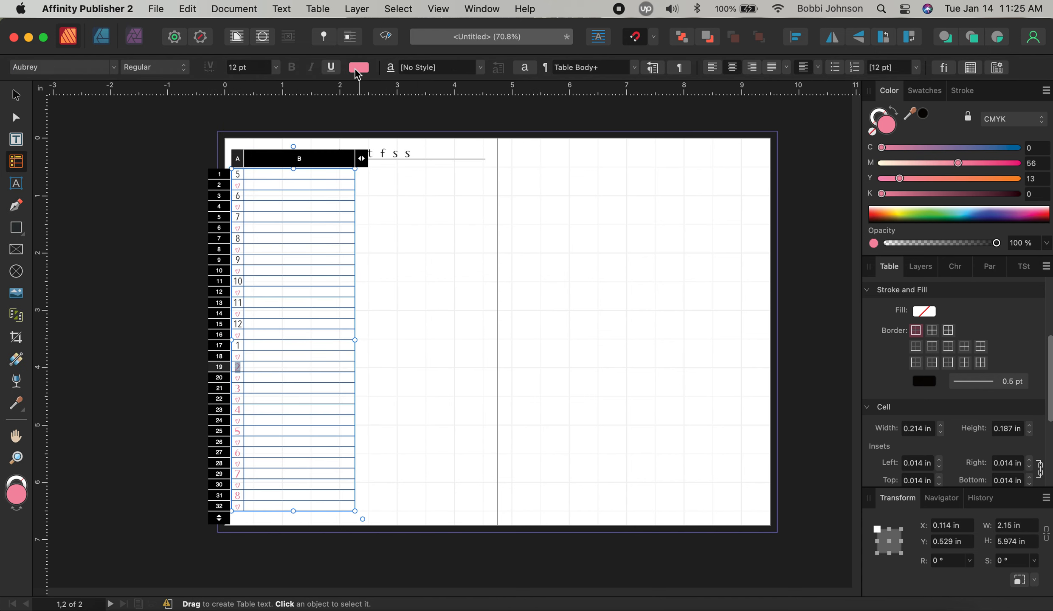
Make hour numbers 2 and 3 black in Avenir Next Condensed
left_click(357, 68)
left_click(385, 109)
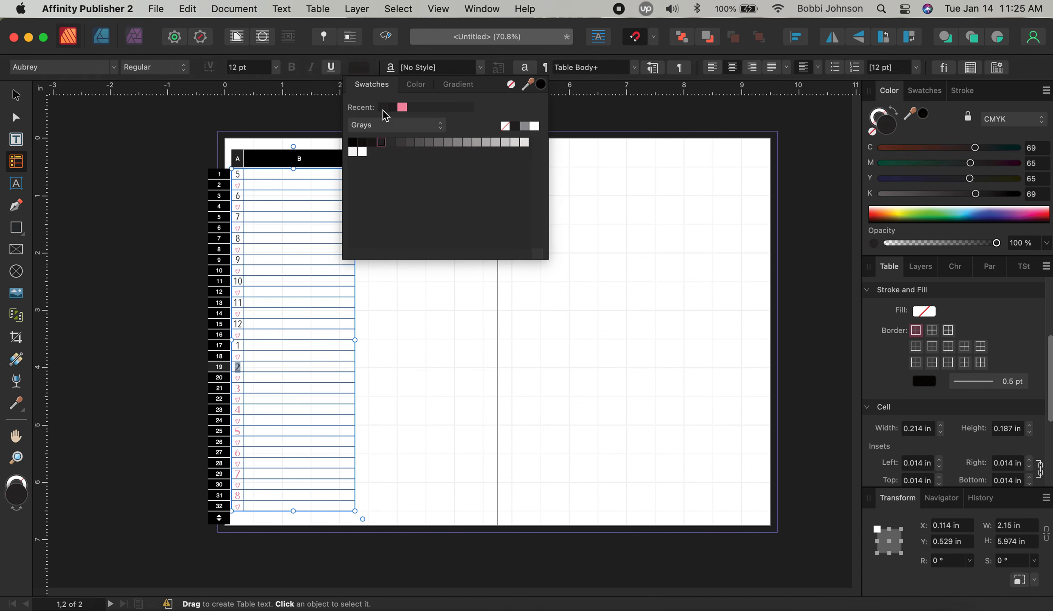
left_click(90, 68)
left_click(290, 147)
key("Tab")
key("Tab")
key("Tab")
key("Tab")
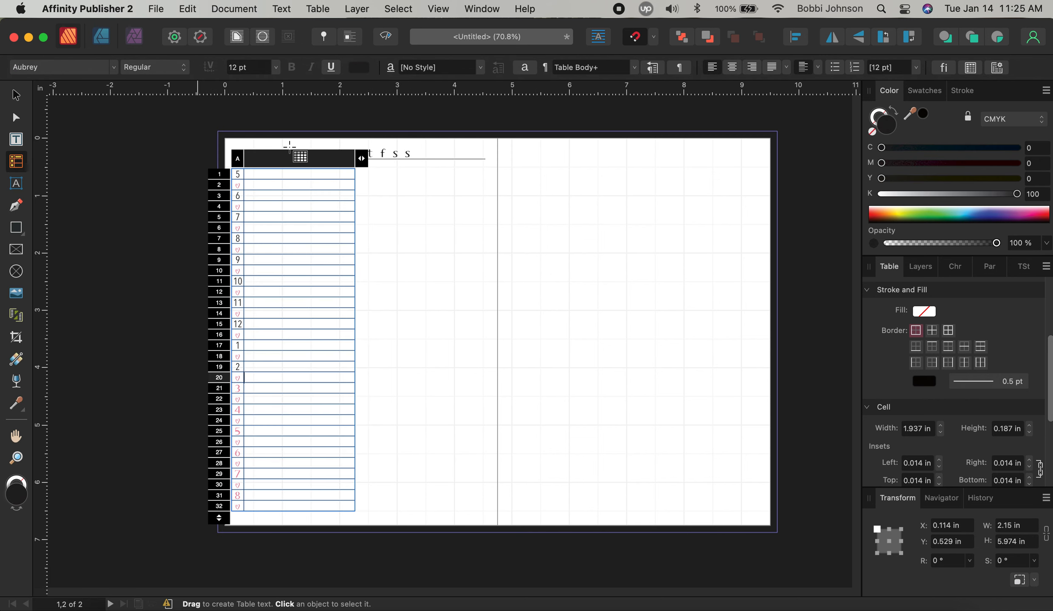
left_click(358, 69)
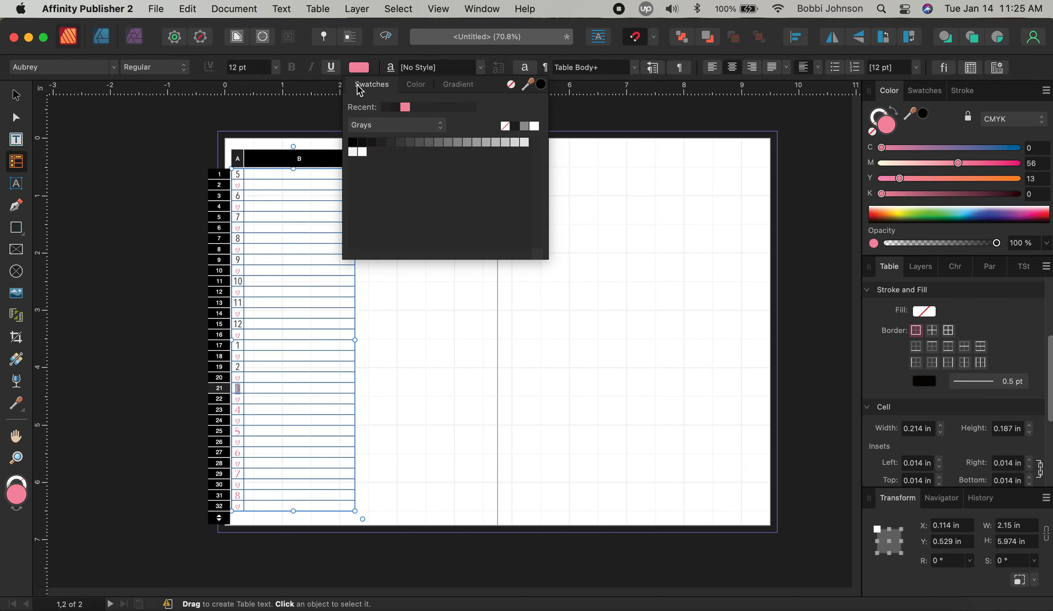
left_click(385, 109)
left_click(80, 68)
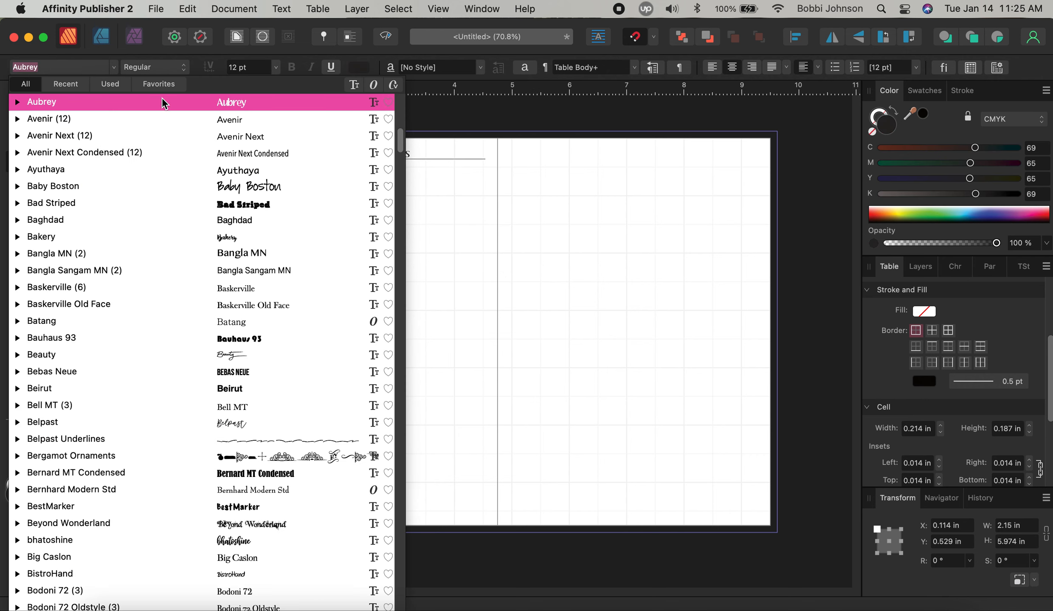
left_click(255, 153)
key("Tab")
key("Tab")
key("Tab")
key("Tab")
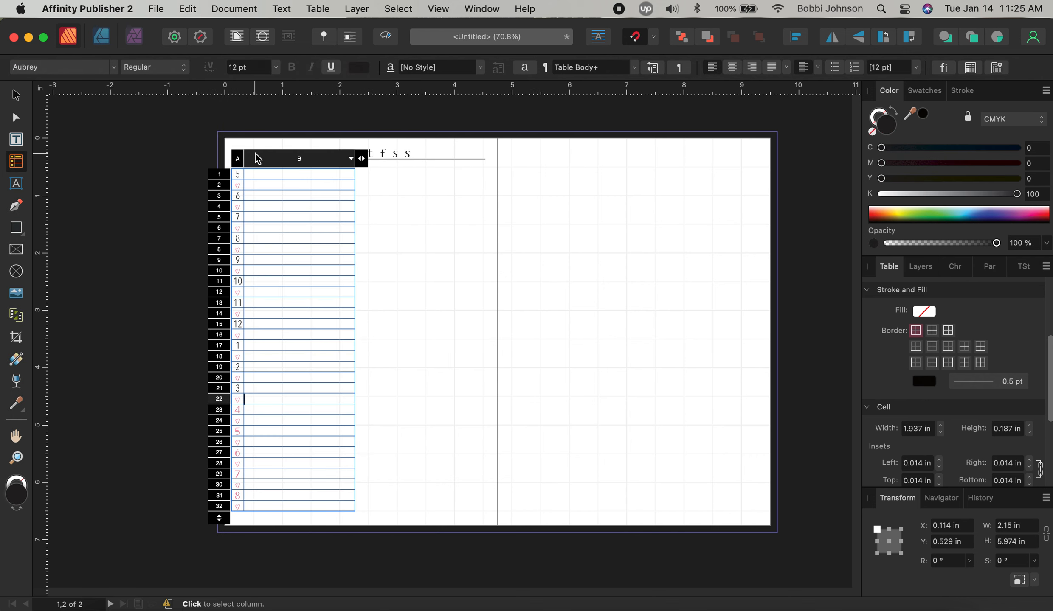
Make hour numbers 4 and 5 black in Avenir Next Condensed
left_click(363, 70)
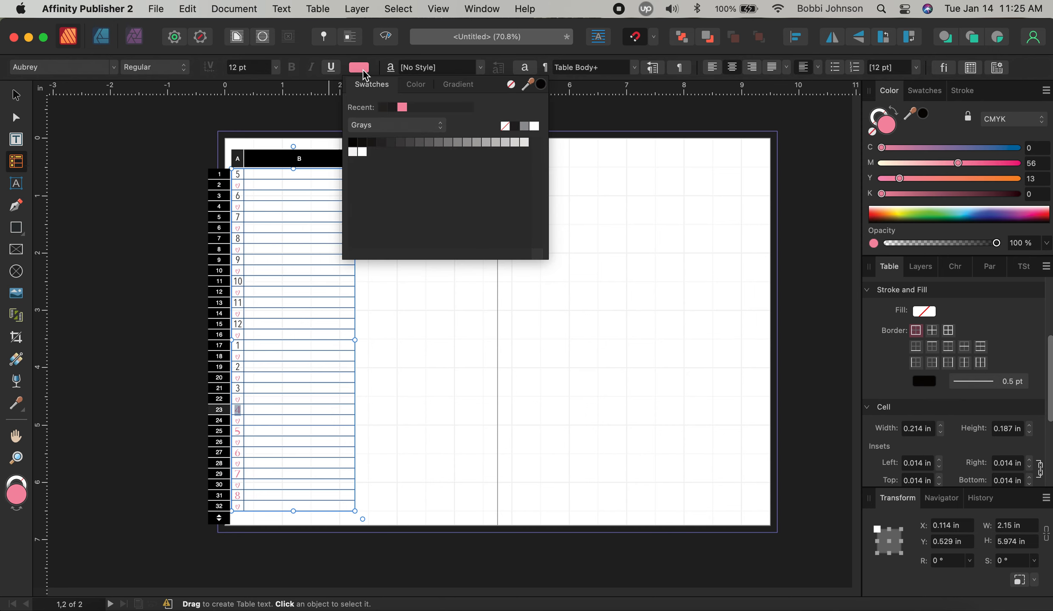
left_click(385, 107)
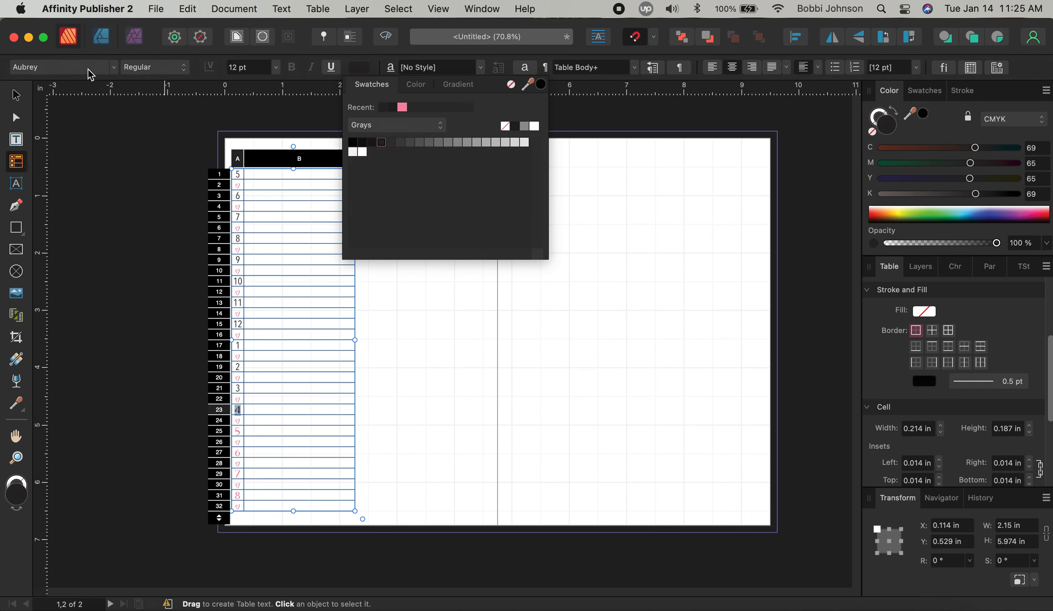
left_click(88, 69)
left_click(303, 151)
key("Tab")
key("Tab")
key("Tab")
key("Tab")
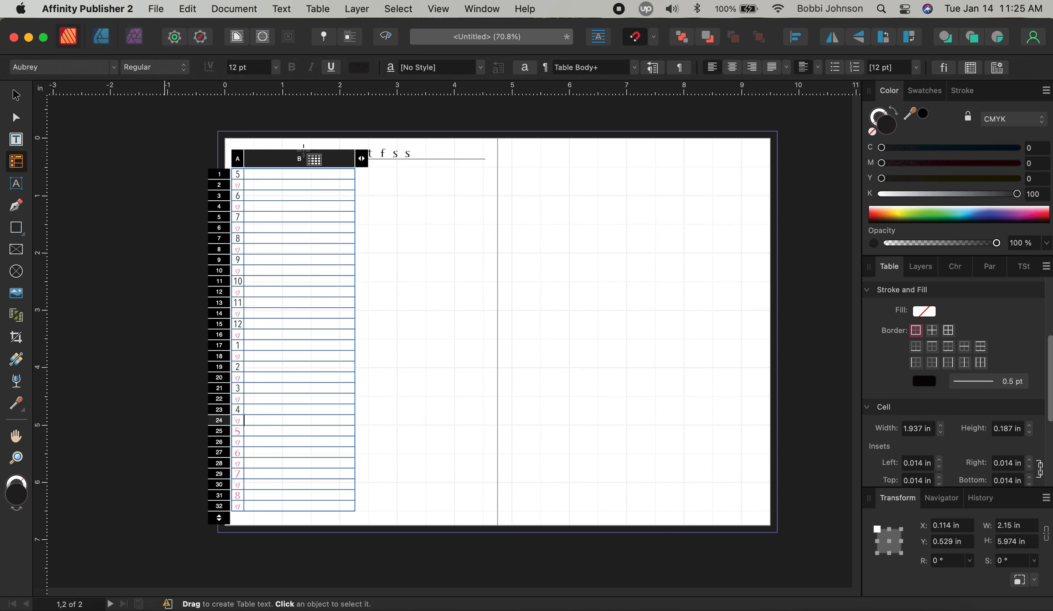
left_click(356, 70)
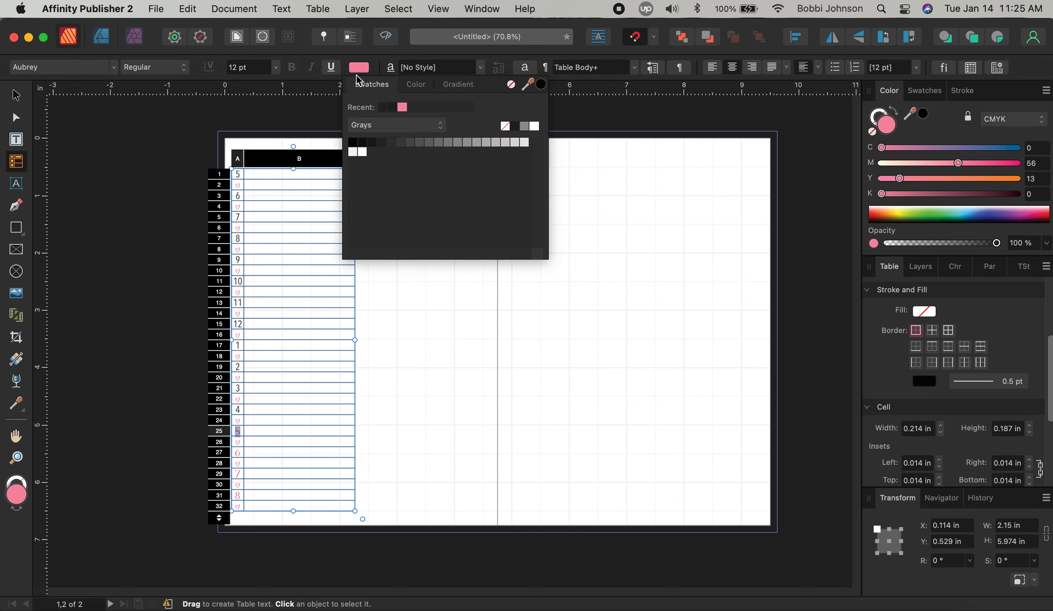
left_click(384, 108)
left_click(113, 67)
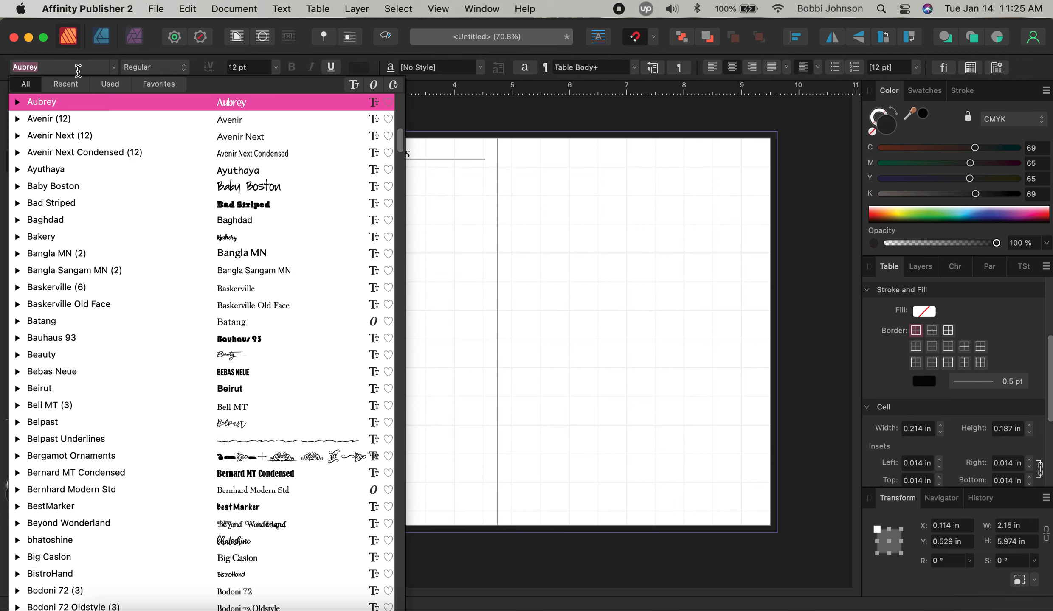
left_click(249, 154)
key("Tab")
key("Tab")
key("Tab")
key("Tab")
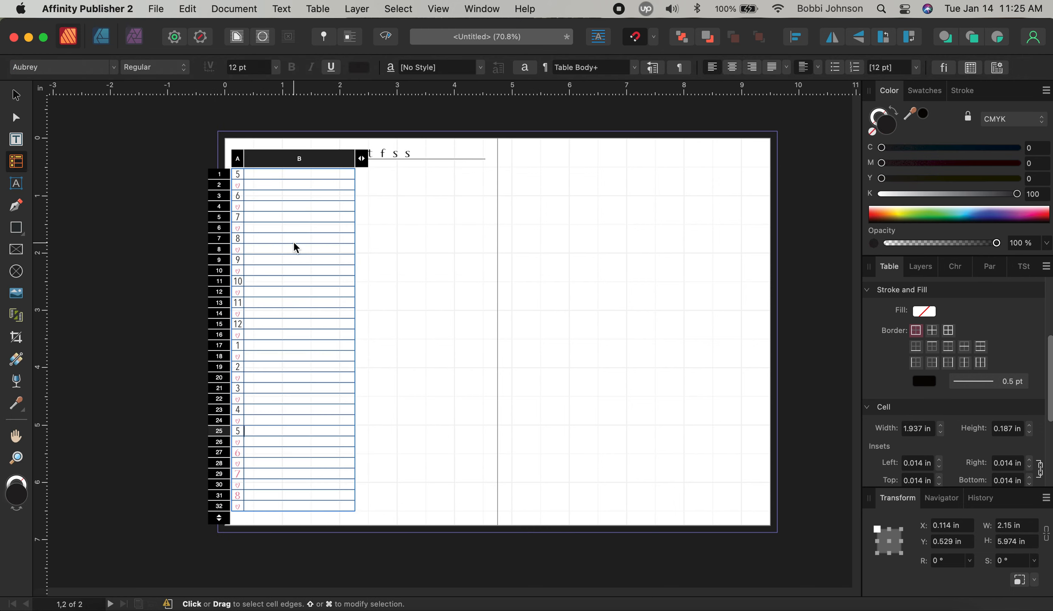
Make hour numbers 6 and 7 black in Avenir Next Condensed
left_click(359, 69)
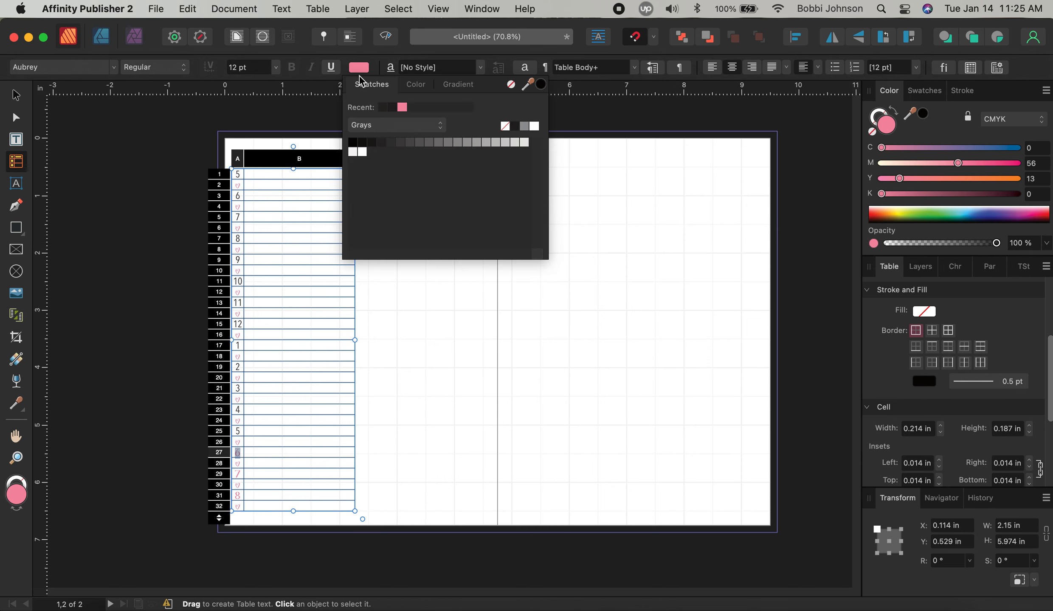
left_click(383, 109)
left_click(98, 71)
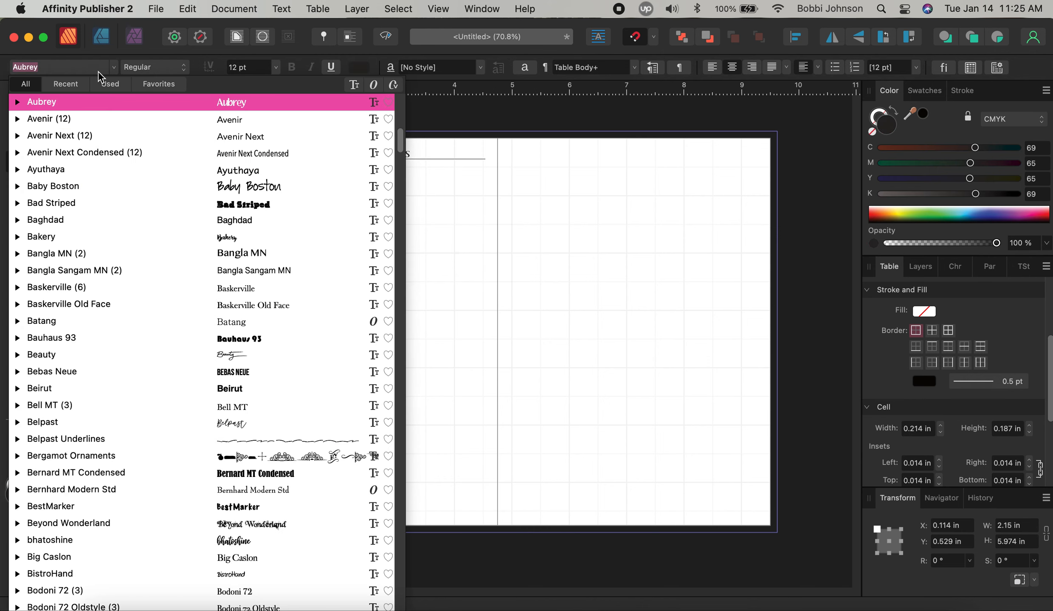
left_click(228, 153)
key("Tab")
key("Tab")
key("Tab")
key("Tab")
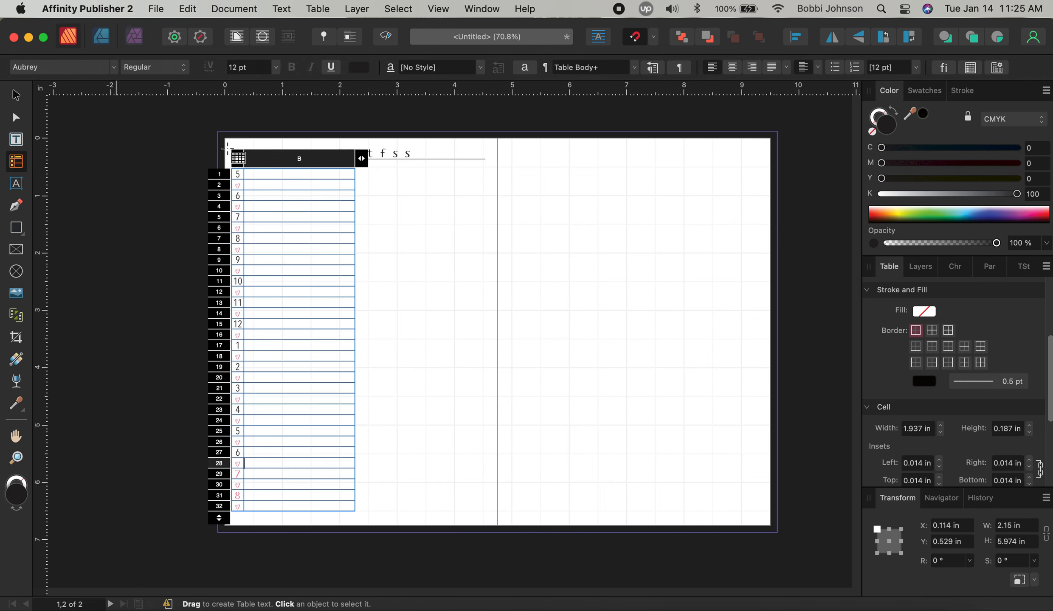
left_click(359, 69)
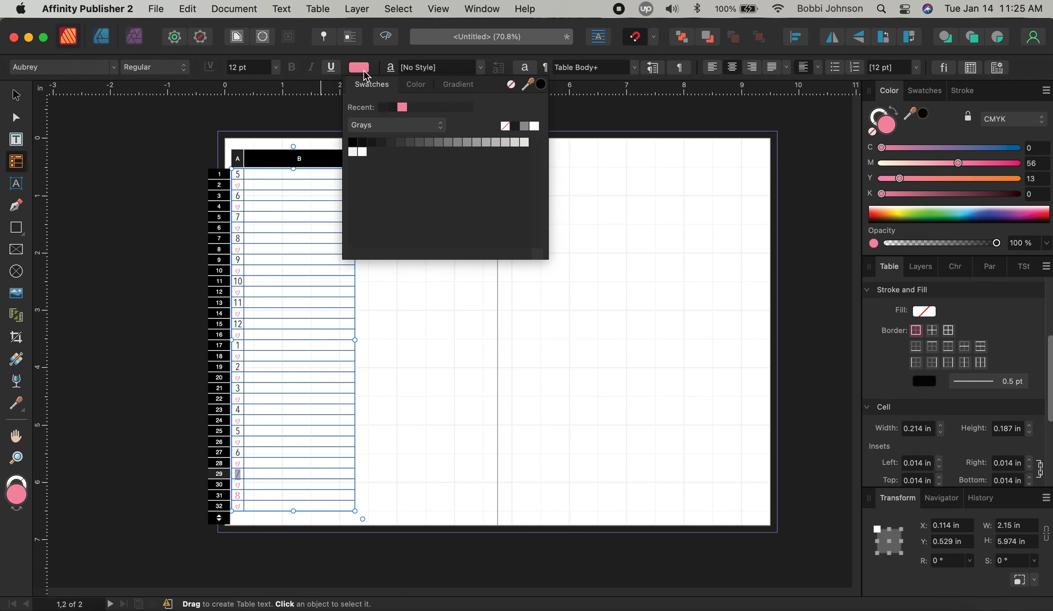
left_click(379, 109)
left_click(72, 68)
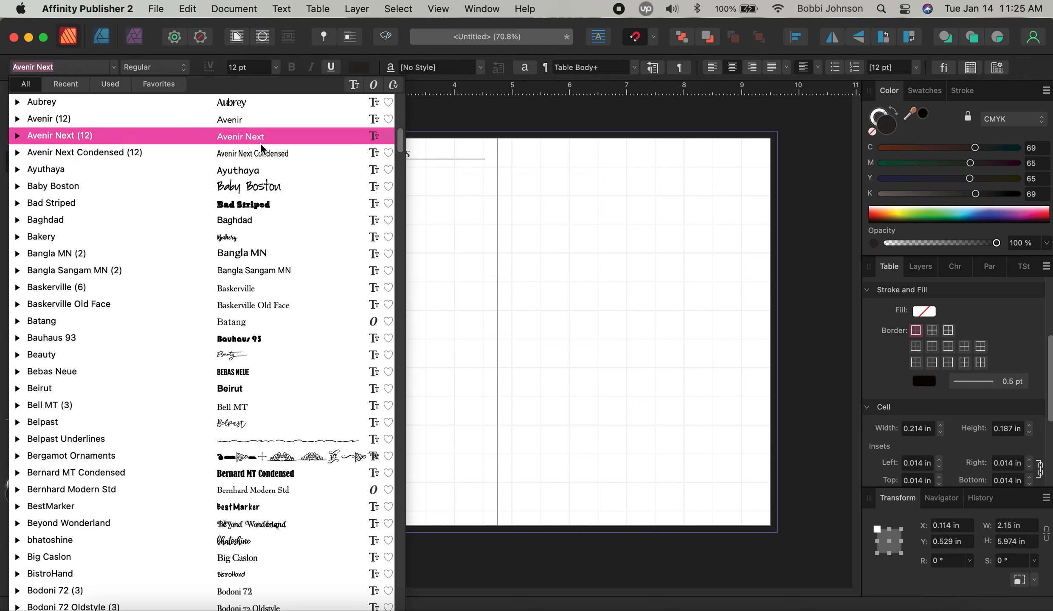
left_click(276, 155)
key("Tab")
key("Tab")
key("Tab")
key("Tab")
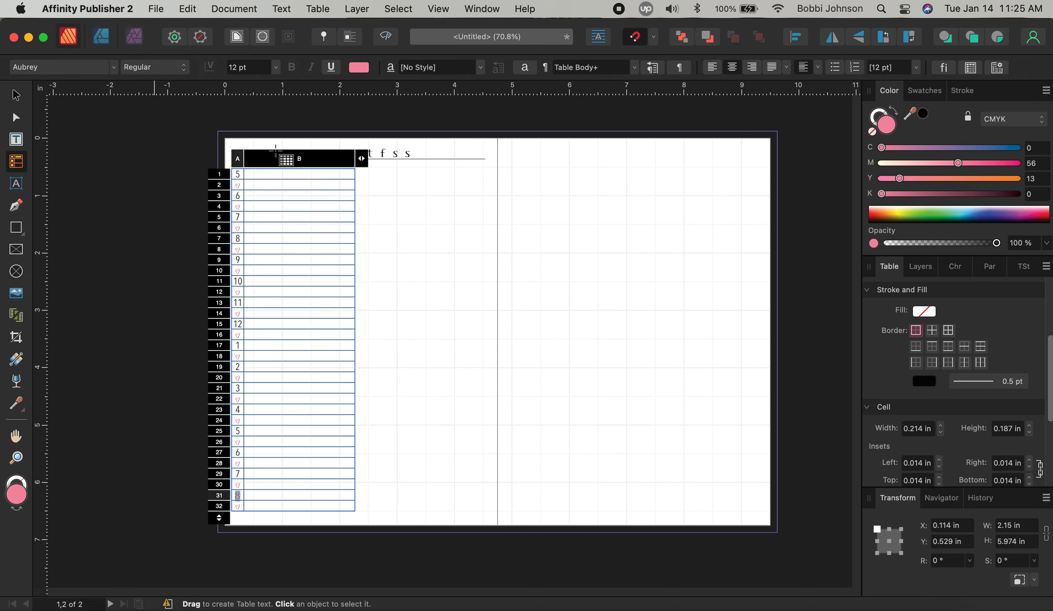
Make hour number 8 black in Avenir Next Condensed
left_click(359, 69)
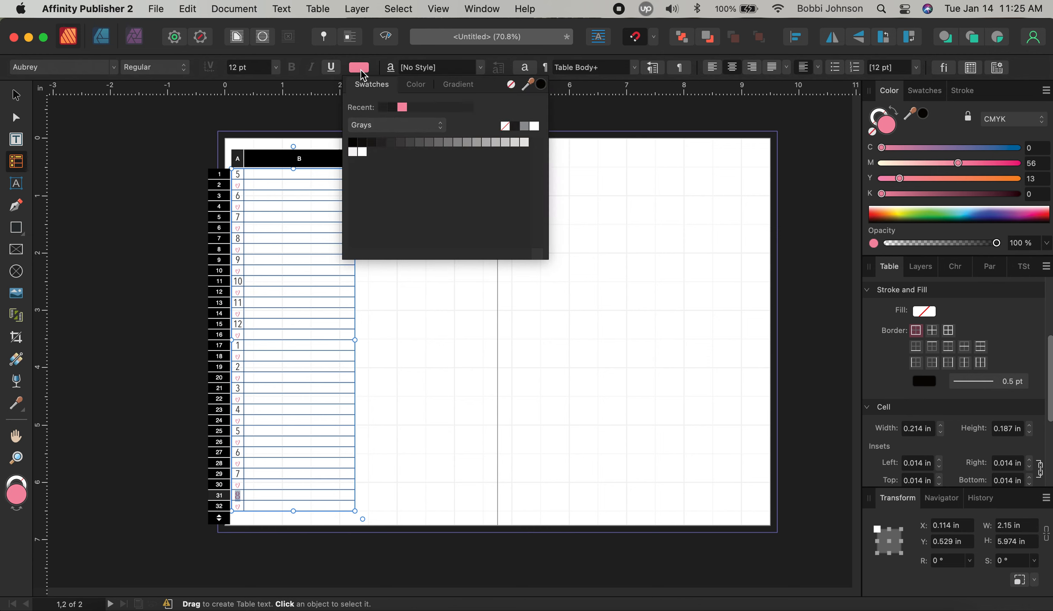
left_click(381, 107)
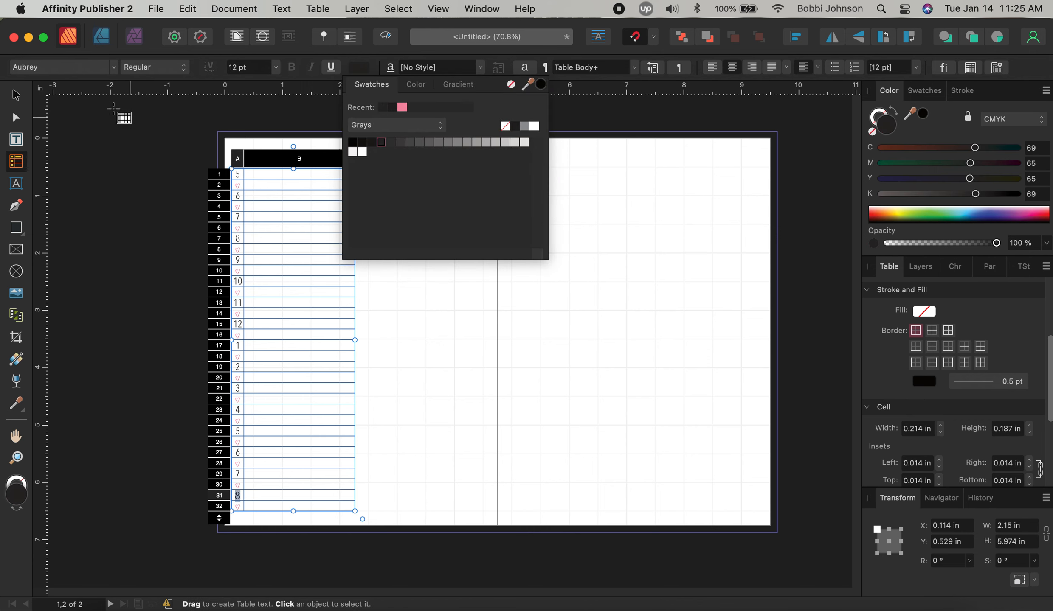
left_click(89, 67)
left_click(267, 153)
key("Tab")
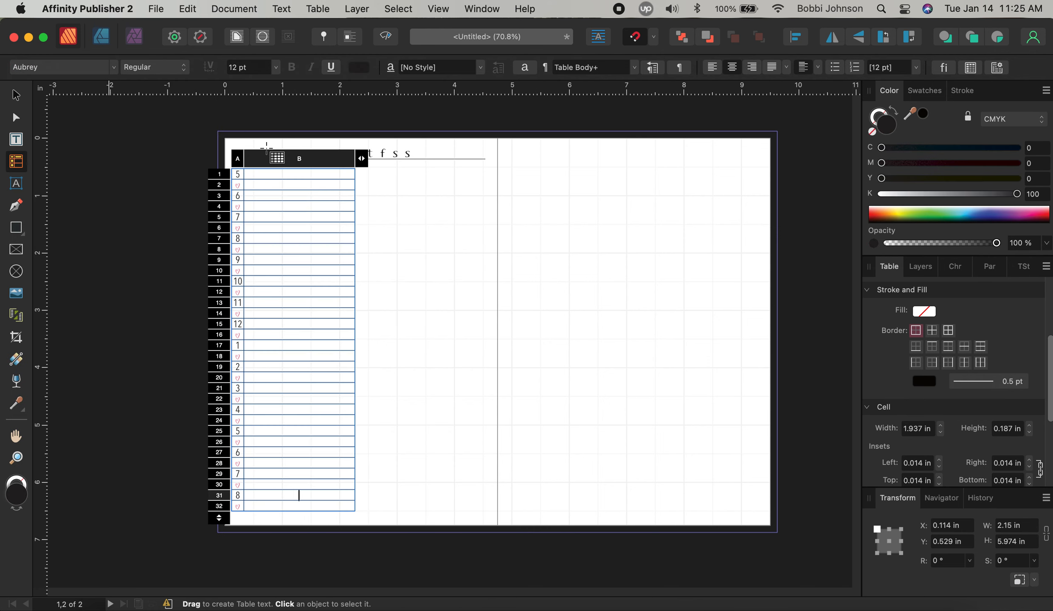
key("Tab")
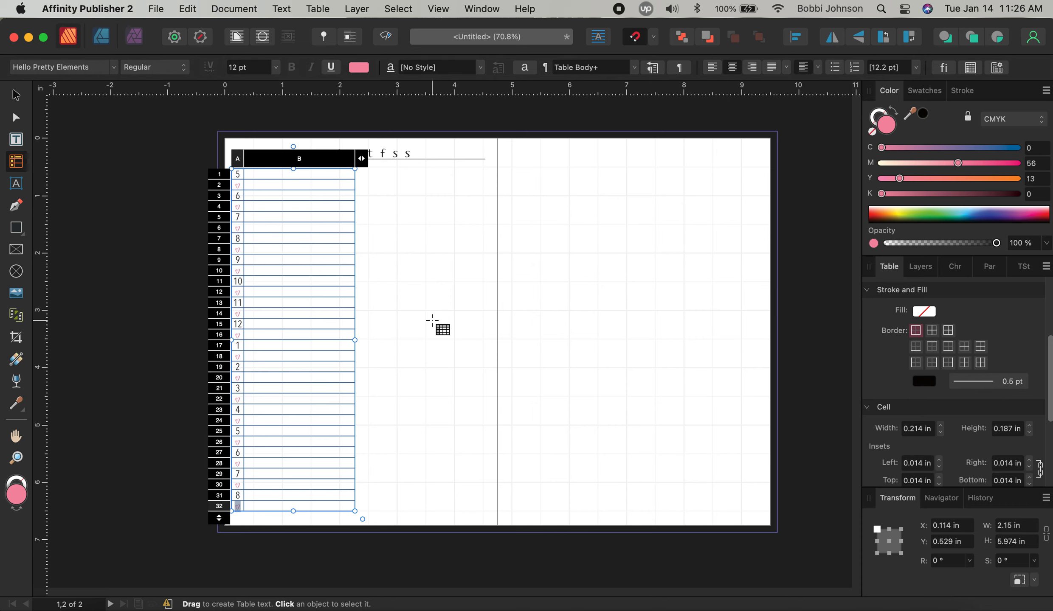
Enlarge the heart in cell A2 to 15 pt
left_click(243, 184)
key("super+a")
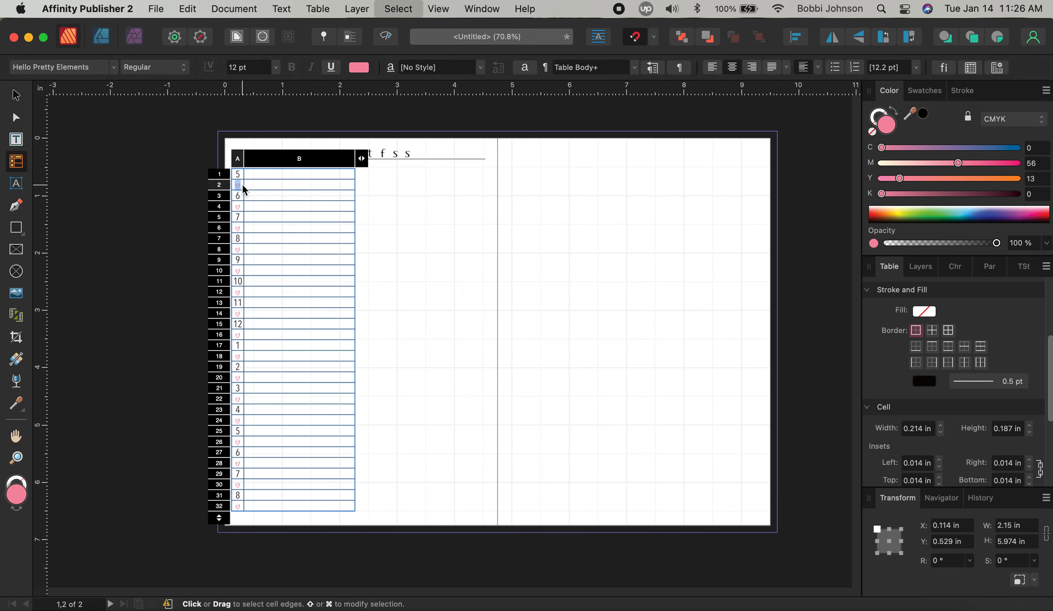
left_click(276, 72)
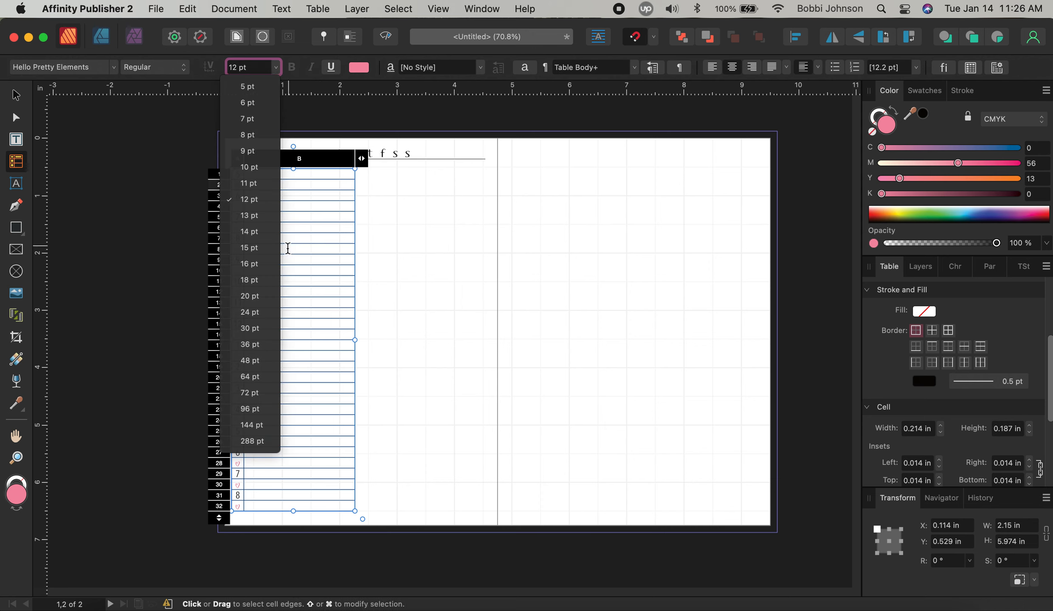
left_click(267, 248)
left_click(272, 247)
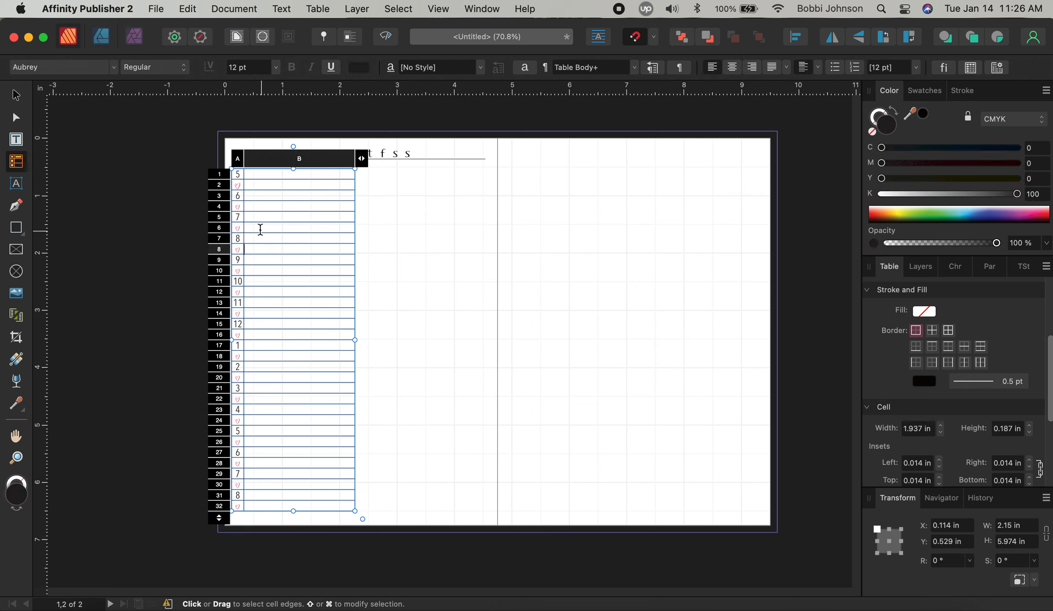
Set the hearts in A4 and A6 to 15 pt
left_click(241, 208)
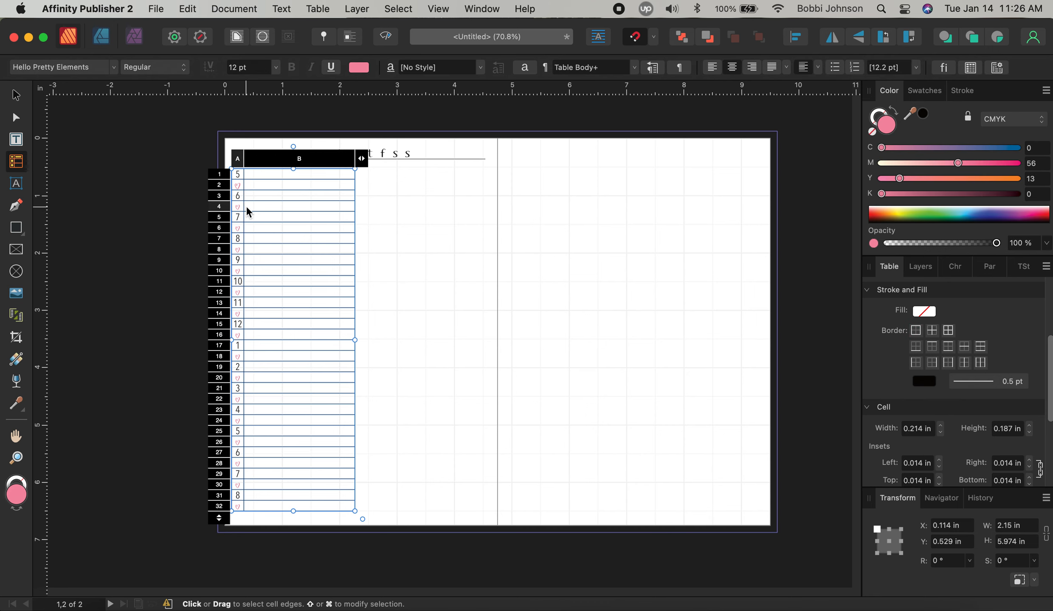
key("super+a")
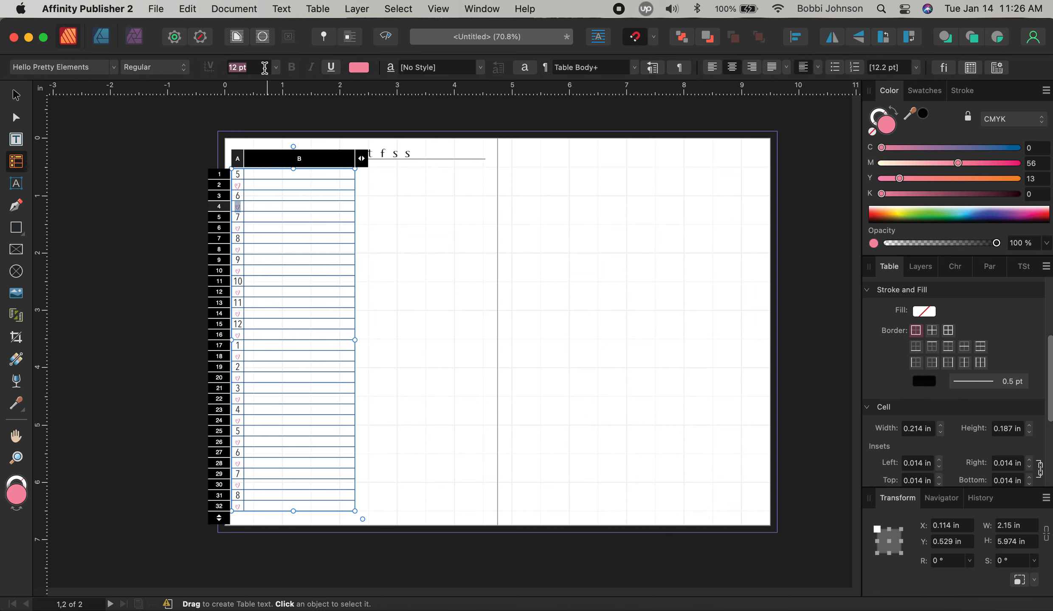
left_click(275, 69)
left_click(264, 248)
key("Tab")
key("Tab")
key("Tab")
key("Tab")
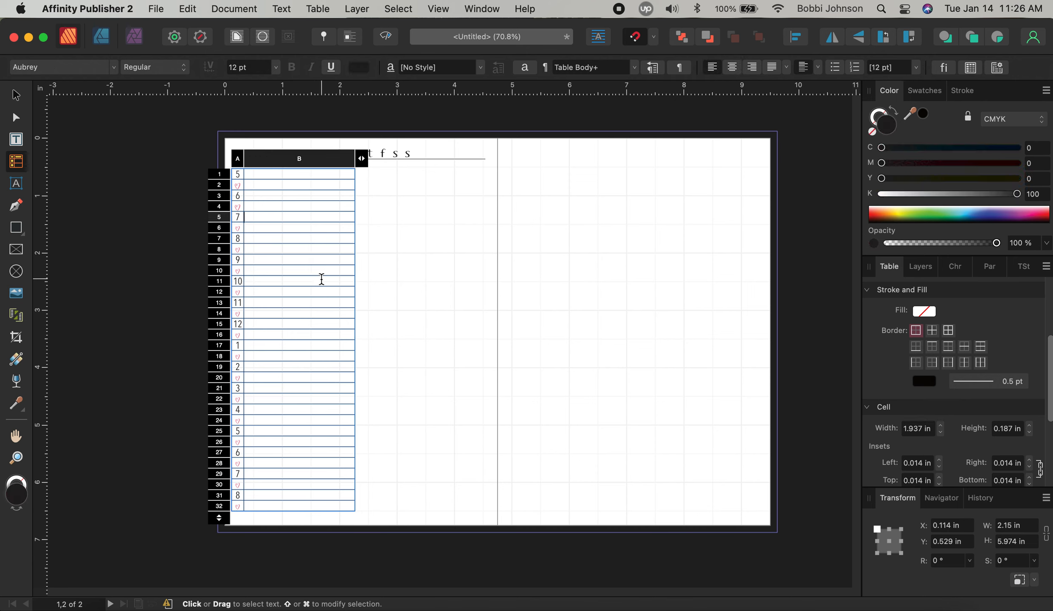
left_click(275, 68)
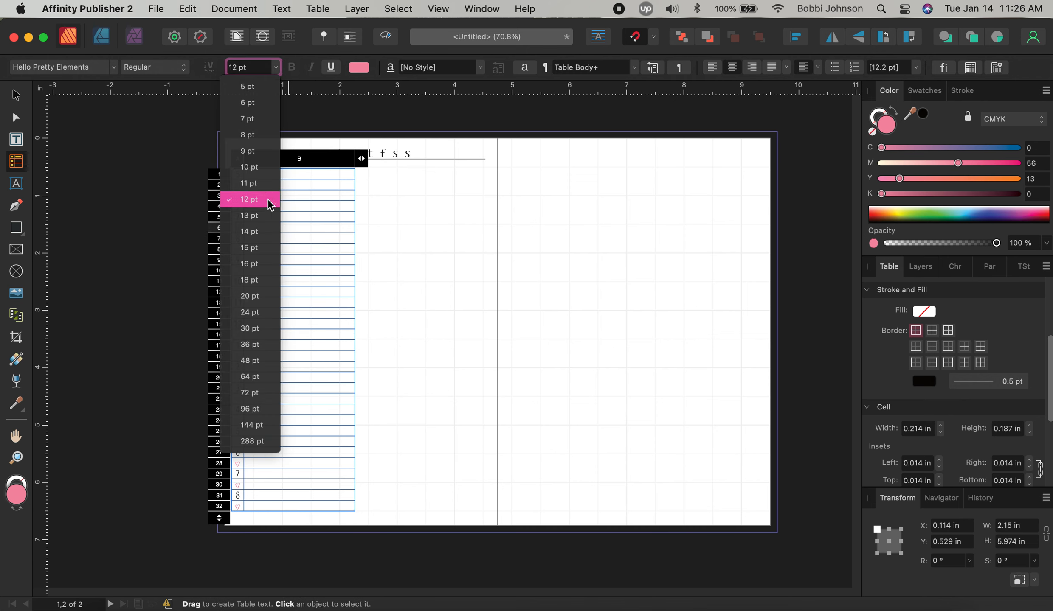
left_click(265, 240)
key("Tab")
key("Tab")
key("Tab")
key("Tab")
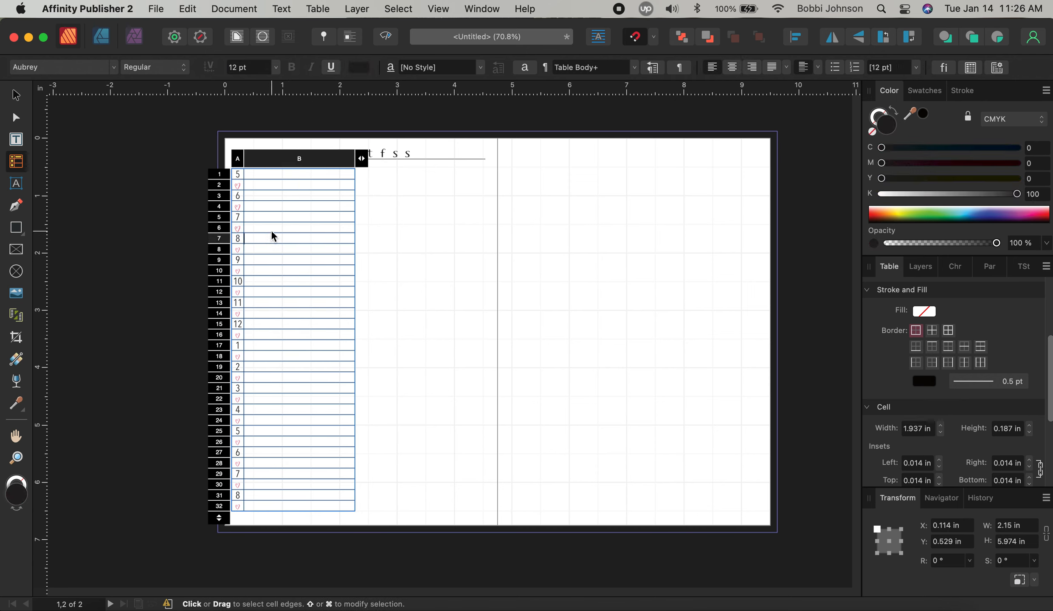
Set the hearts in A8, A10 and A12 to 15 pt
left_click(276, 68)
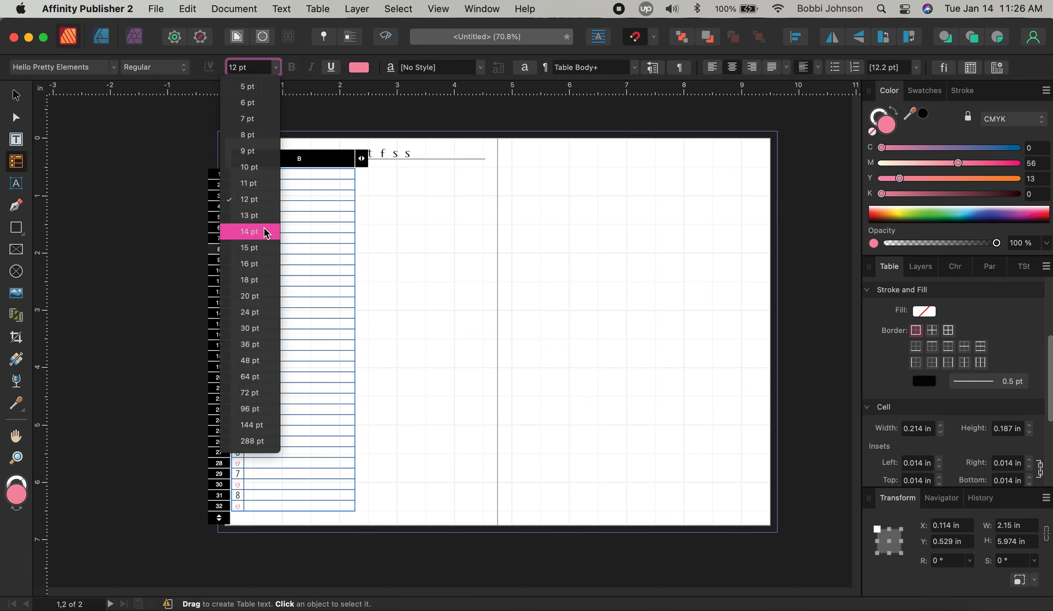
left_click(265, 242)
left_click(264, 244)
key("Tab")
key("Tab")
key("Tab")
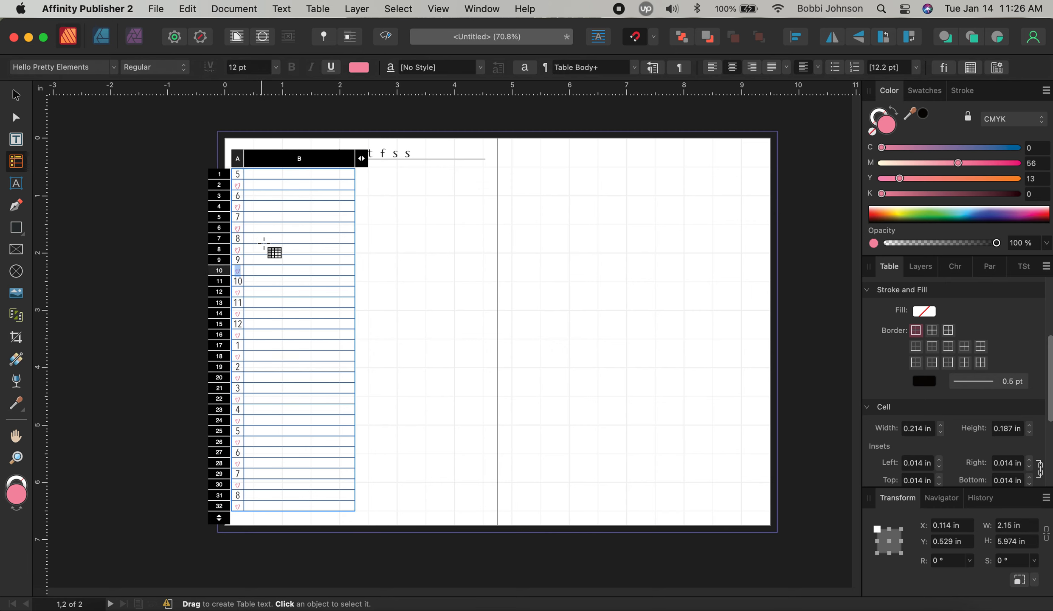
left_click(278, 70)
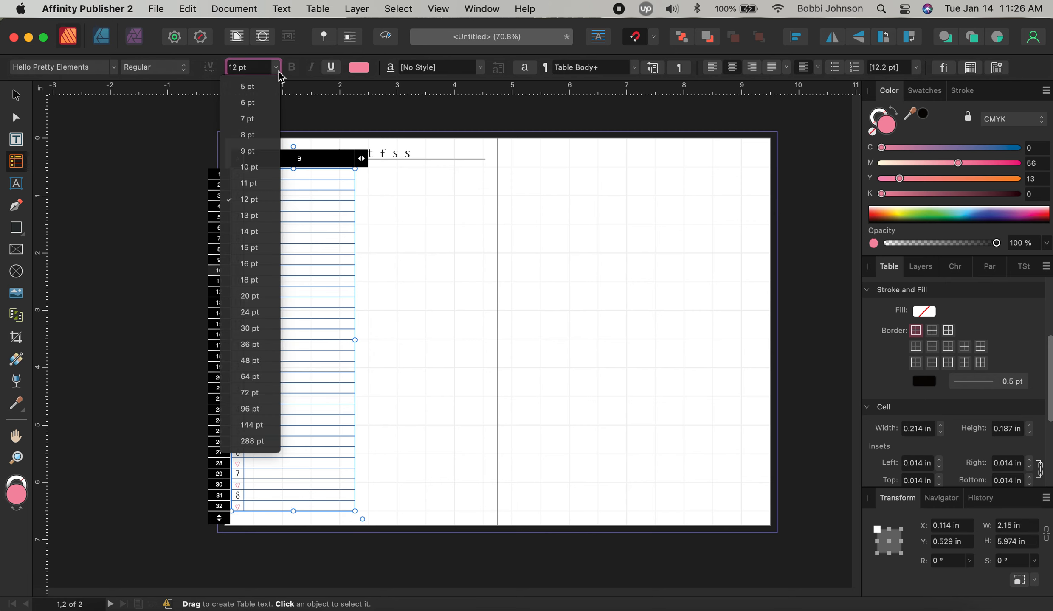
left_click(258, 248)
left_click(259, 267)
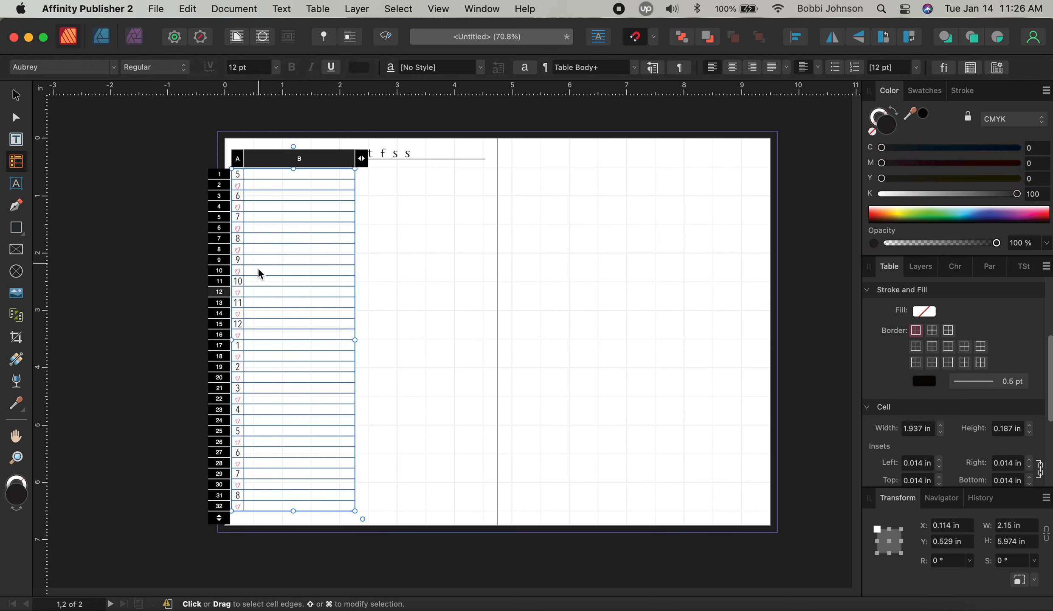
key("Tab")
key("Tab")
key("Tab")
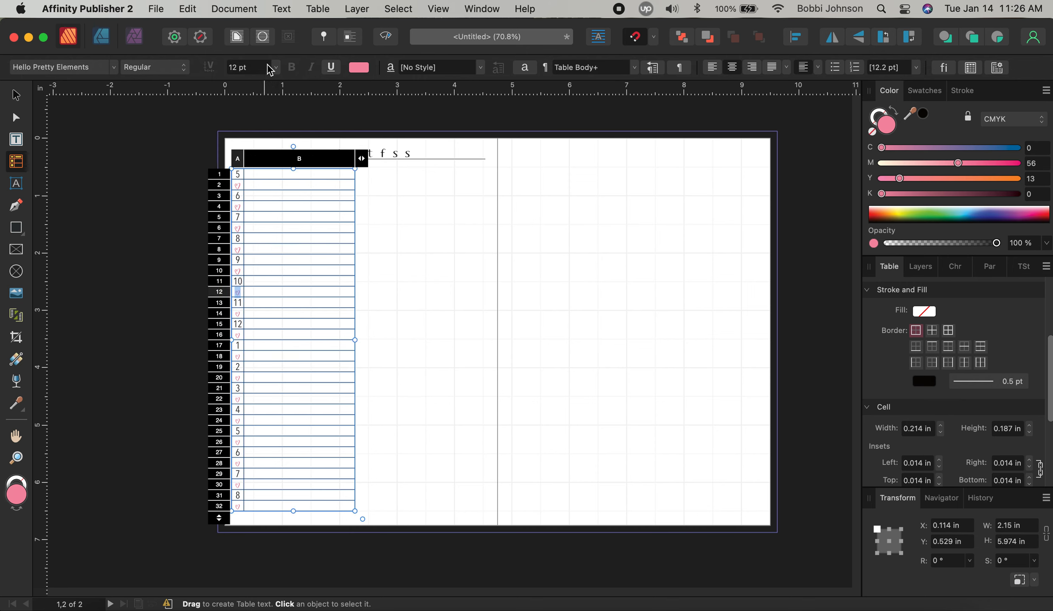
left_click(270, 68)
left_click(266, 231)
key("Tab")
key("Tab")
key("Tab")
key("Tab")
Set the hearts in A14, A16 and A18 to 15 pt
left_click(277, 67)
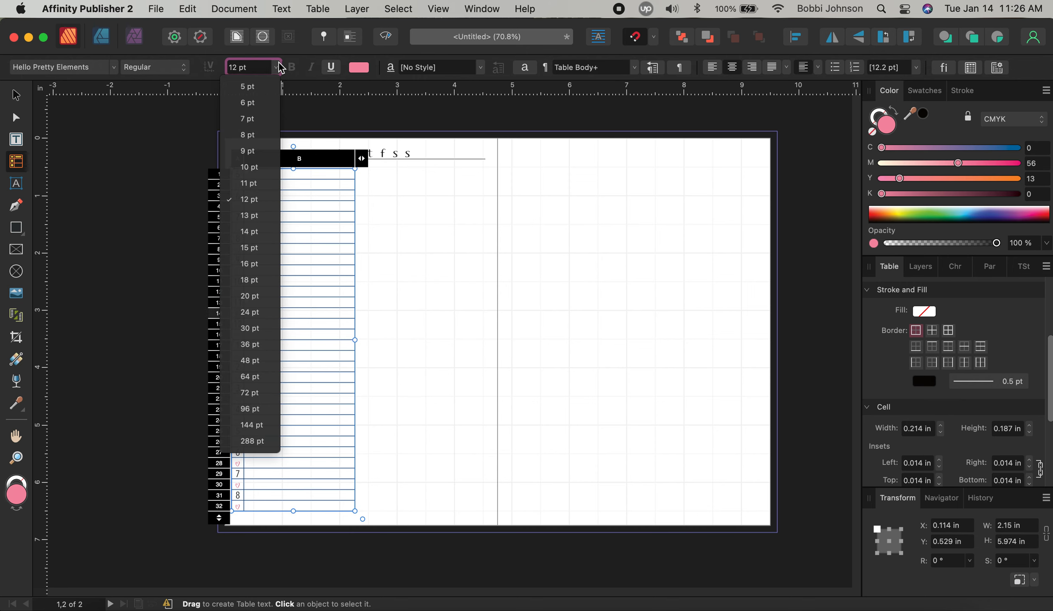
left_click(253, 248)
key("Tab")
key("Tab")
key("Tab")
key("Tab")
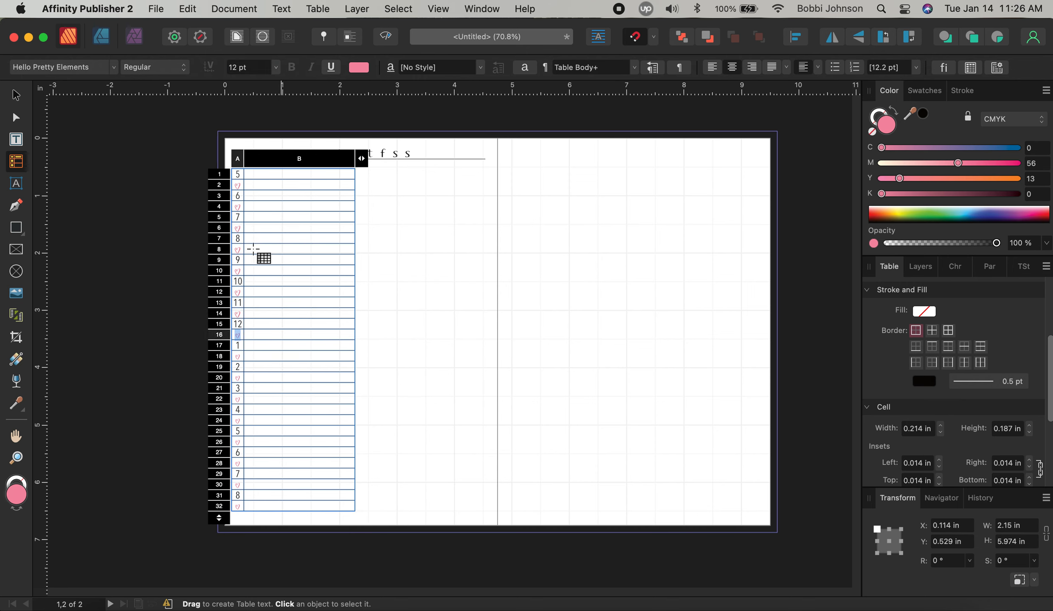
left_click(275, 68)
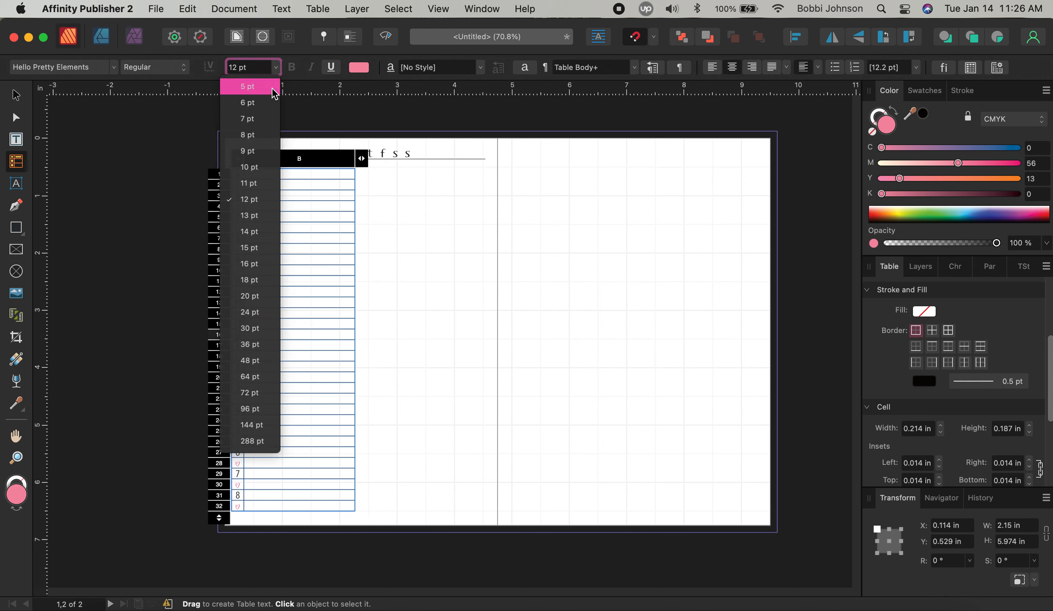
left_click(260, 247)
key("Tab")
key("Tab")
key("Tab")
key("Tab")
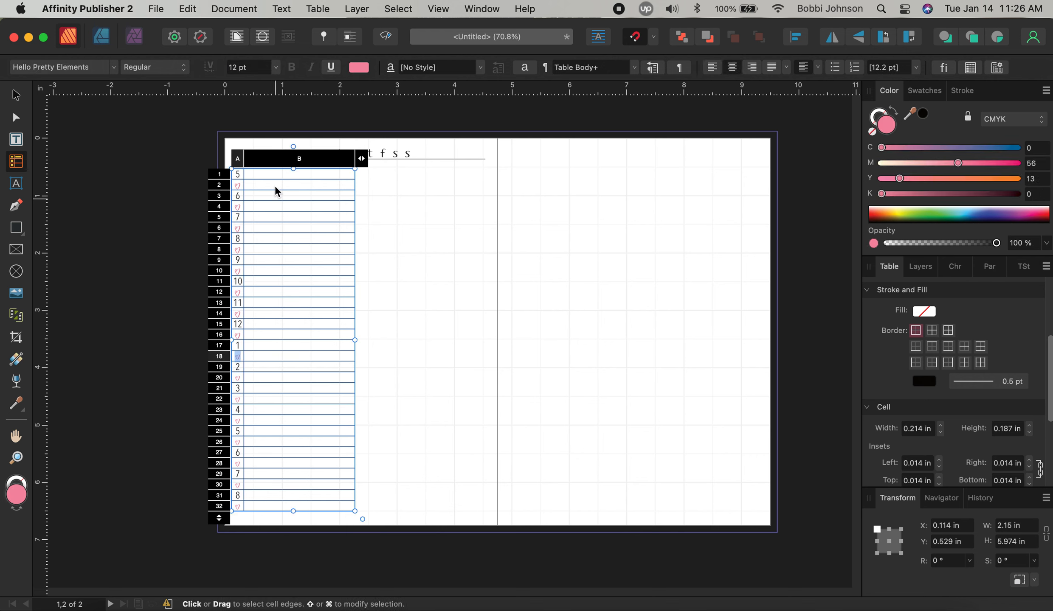
left_click(275, 67)
left_click(270, 245)
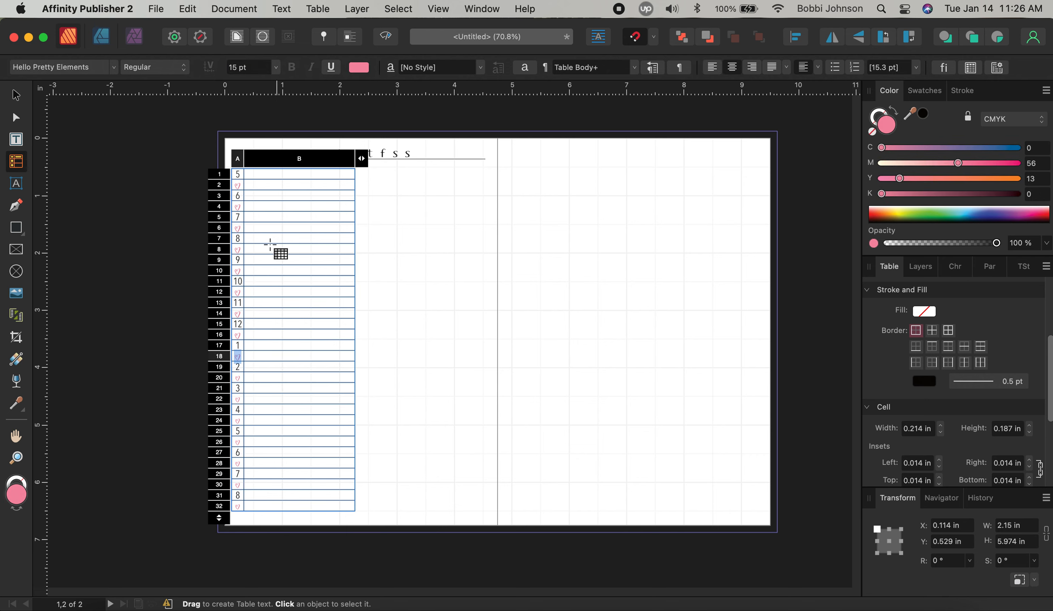
key("Tab")
key("Tab")
key("Tab")
key("Tab")
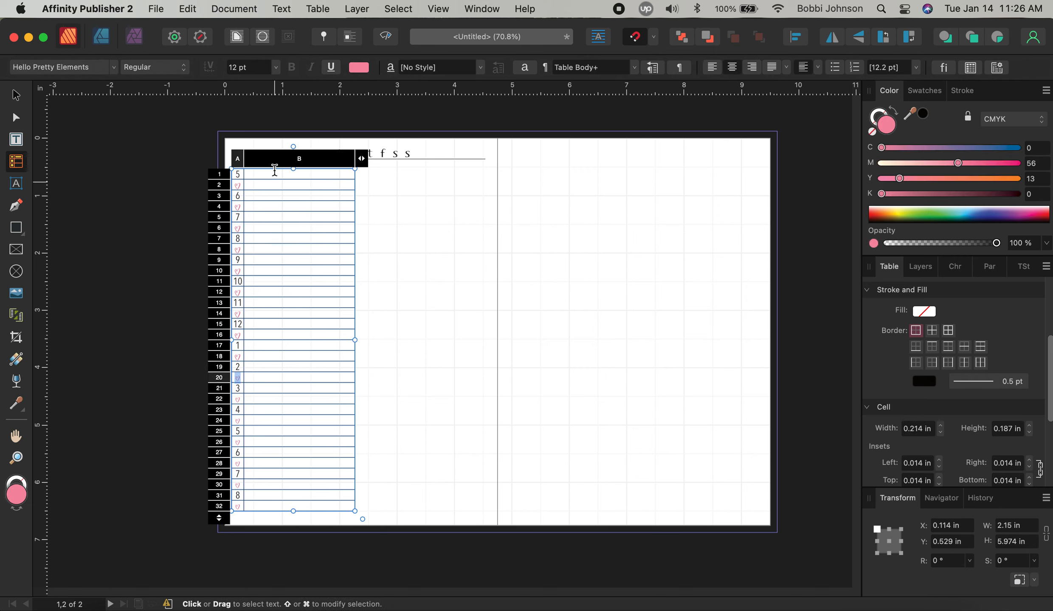
Set the hearts in A20, A22 and A24 to 15 pt
left_click(276, 67)
left_click(262, 247)
key("Tab")
key("Tab")
key("Tab")
key("Tab")
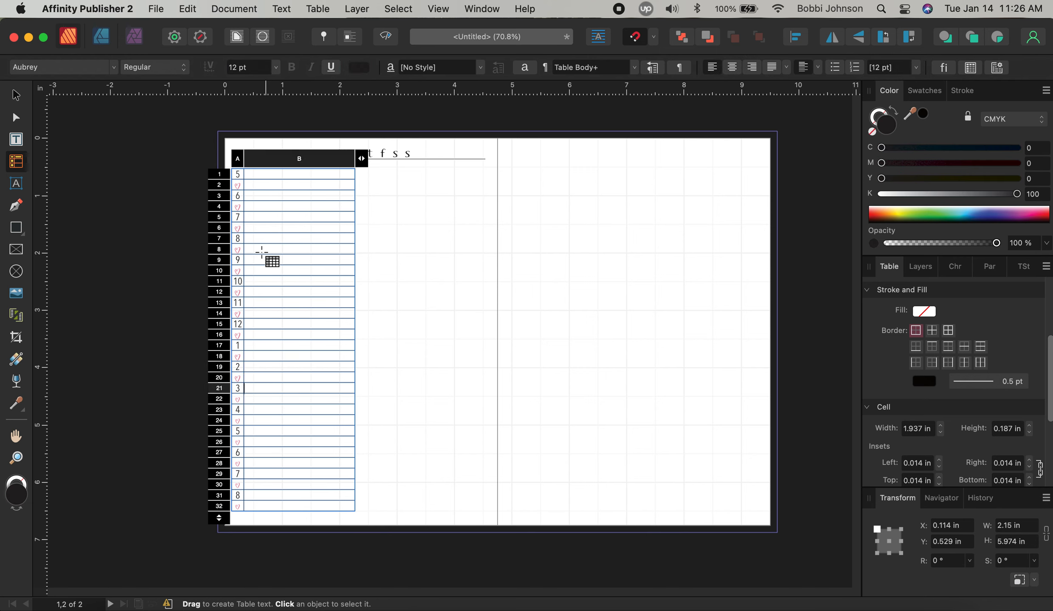
left_click(275, 67)
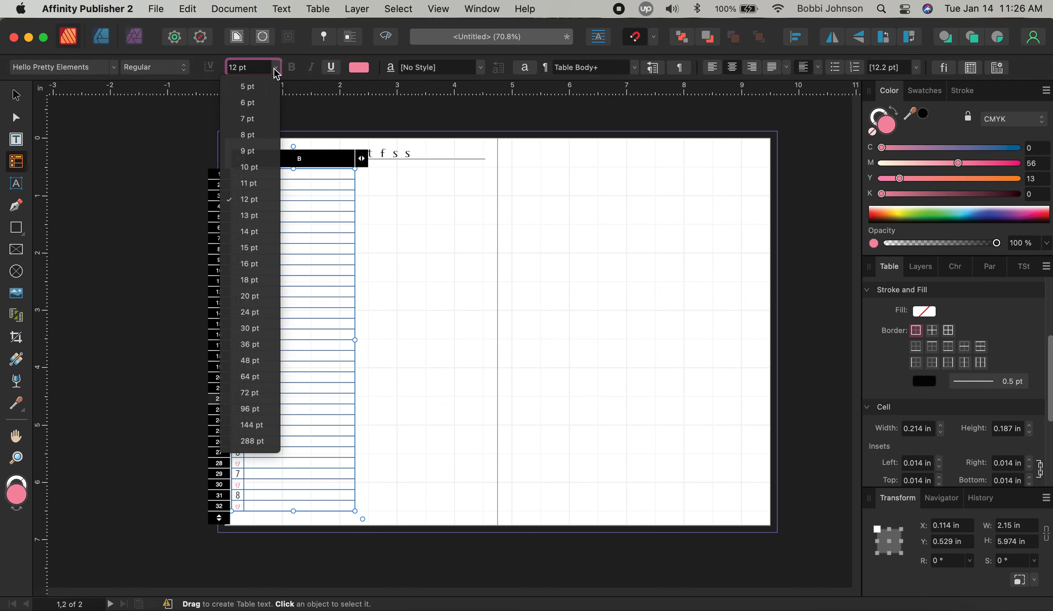
left_click(261, 244)
key("Tab")
key("Tab")
key("Tab")
key("Tab")
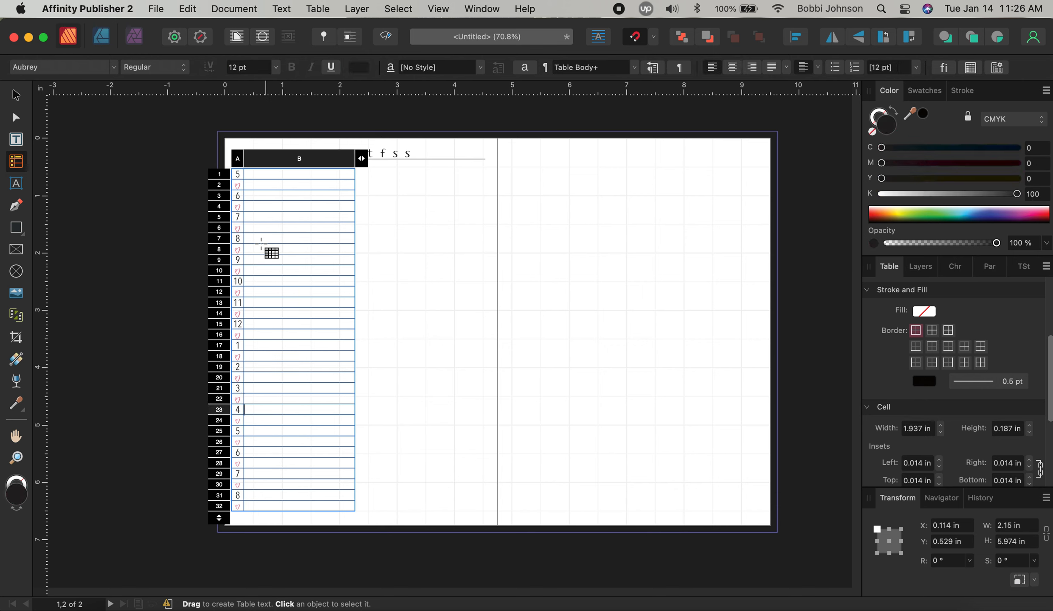
left_click(276, 67)
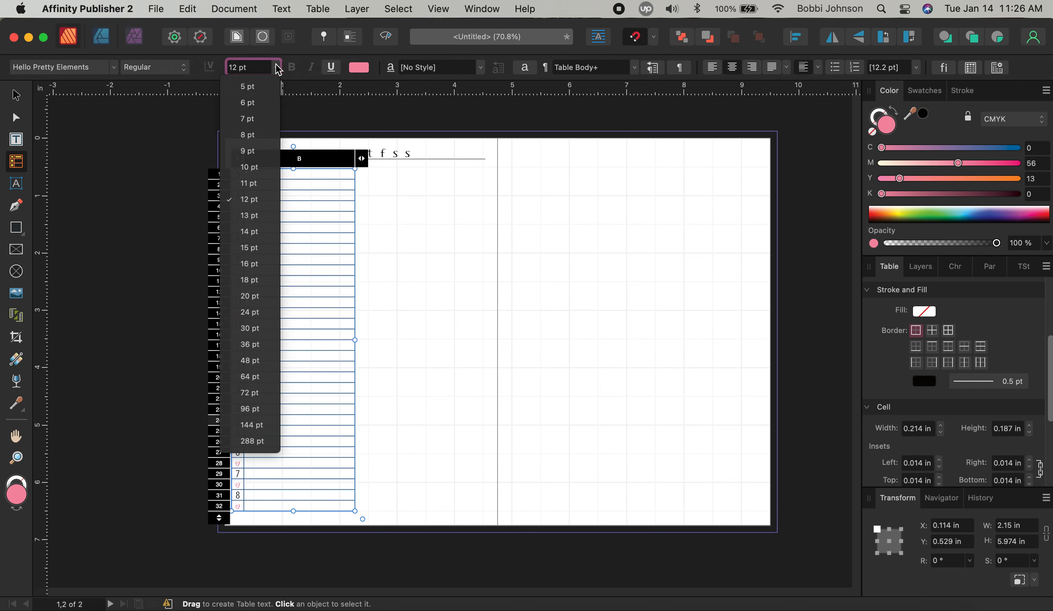
left_click(256, 247)
key("Tab")
key("Tab")
key("Tab")
key("Tab")
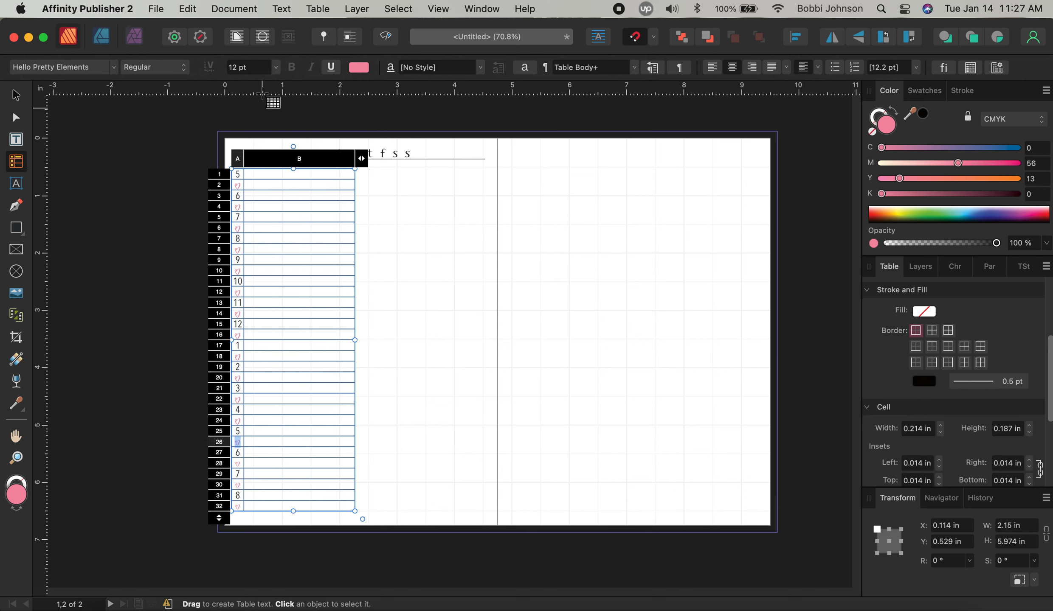
Set the hearts in A26, A28 and A30 to 15 pt
left_click(276, 68)
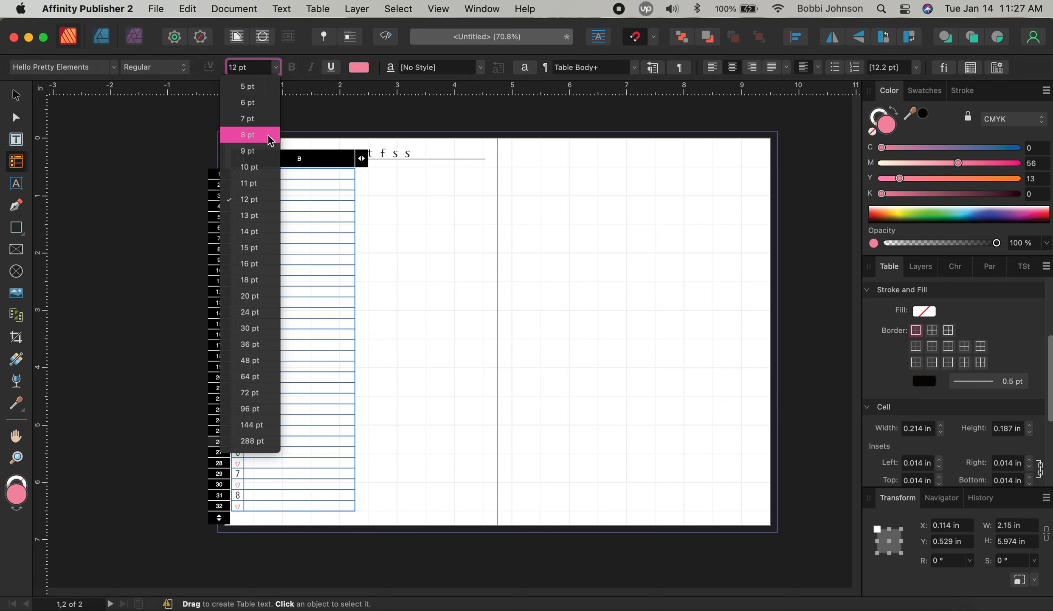
left_click(263, 231)
key("Tab")
key("Tab")
key("Tab")
key("Tab")
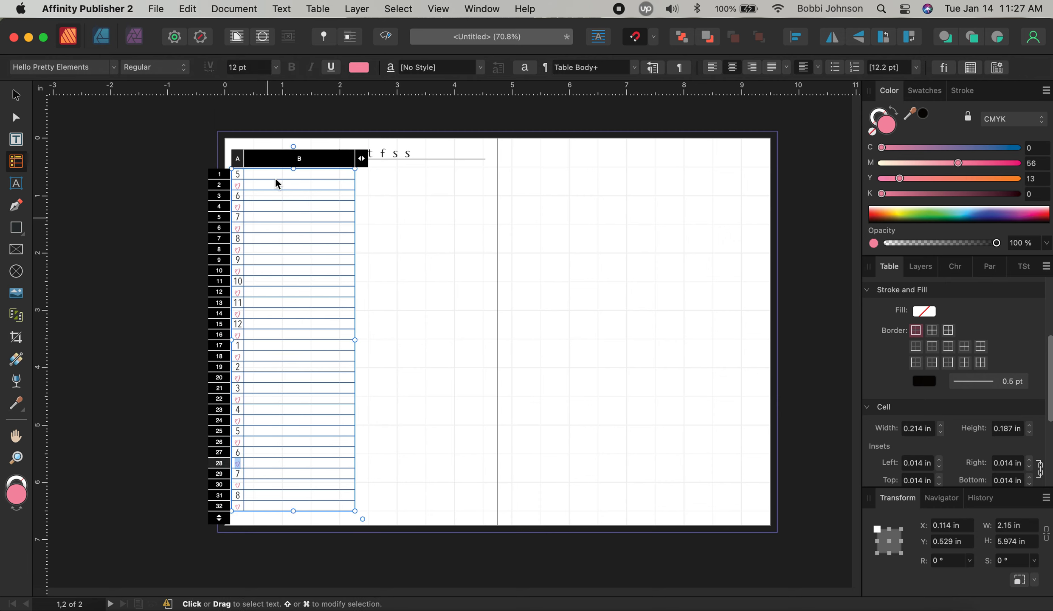
left_click(275, 67)
left_click(264, 248)
key("Tab")
key("Tab")
key("Tab")
key("Tab")
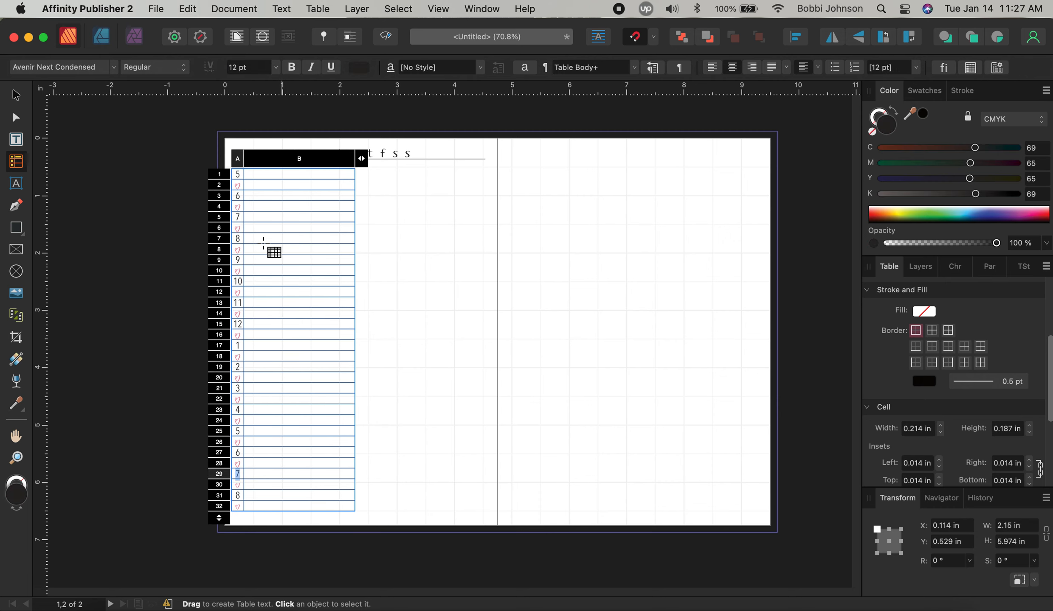
left_click(277, 68)
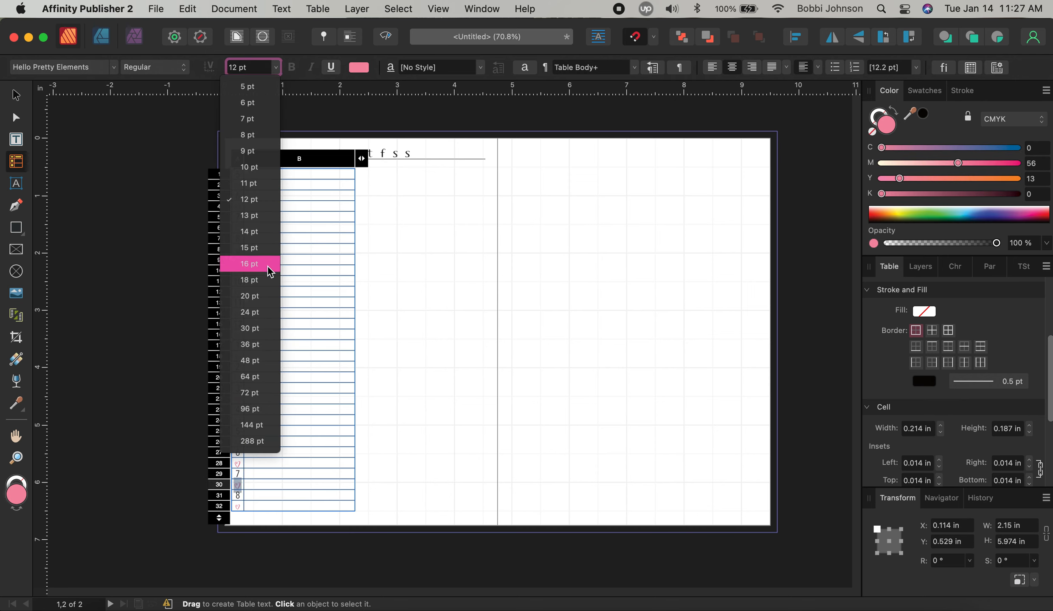
left_click(264, 248)
key("Tab")
key("Tab")
key("Tab")
key("Tab")
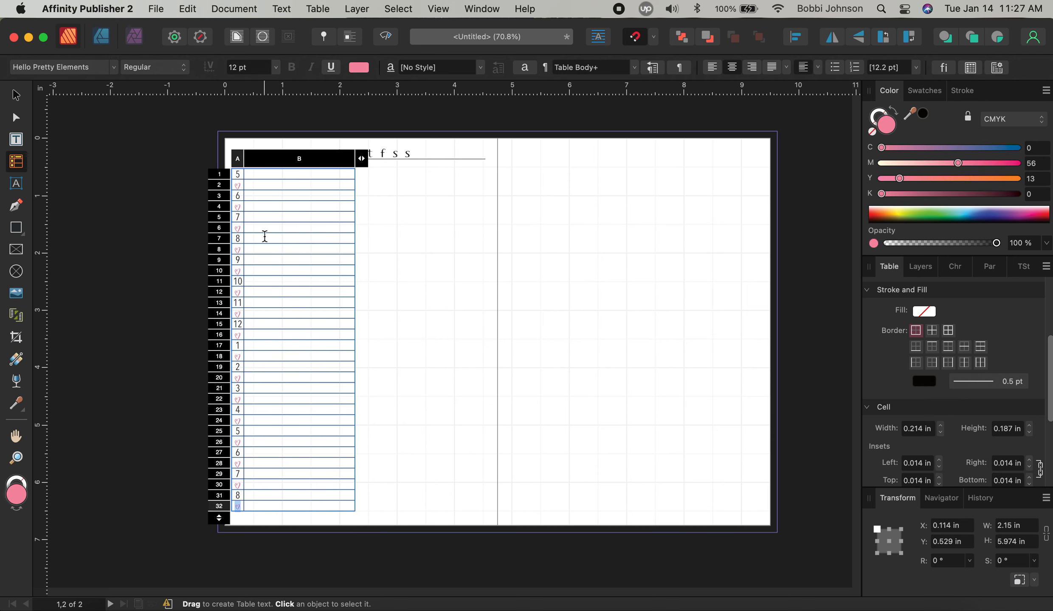
Set the last heart in A32 to 15 pt and deselect the table
left_click(276, 67)
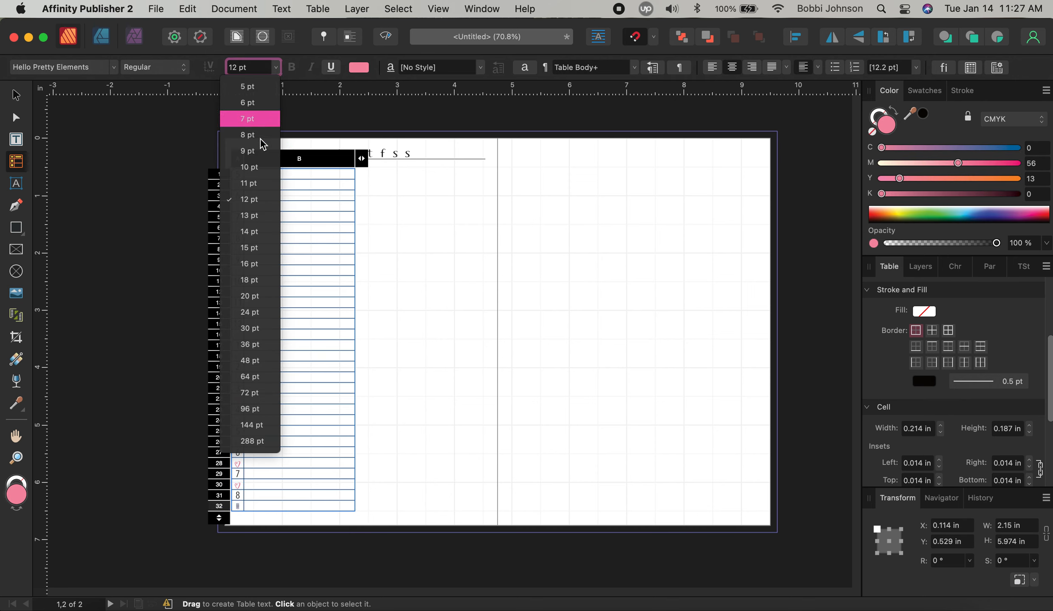
left_click(258, 250)
key("Tab")
key("Escape")
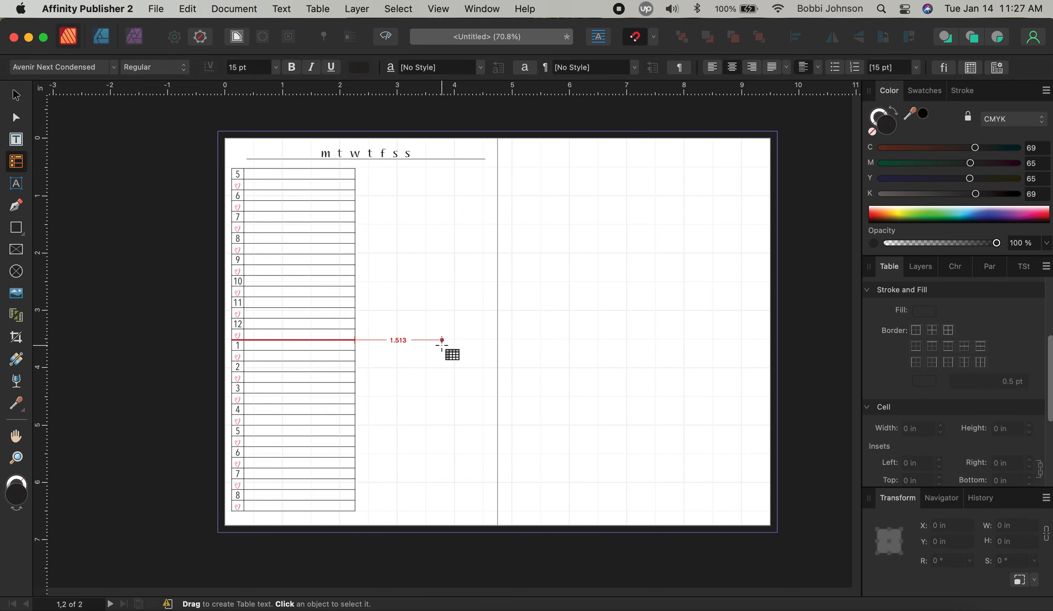
left_click(17, 97)
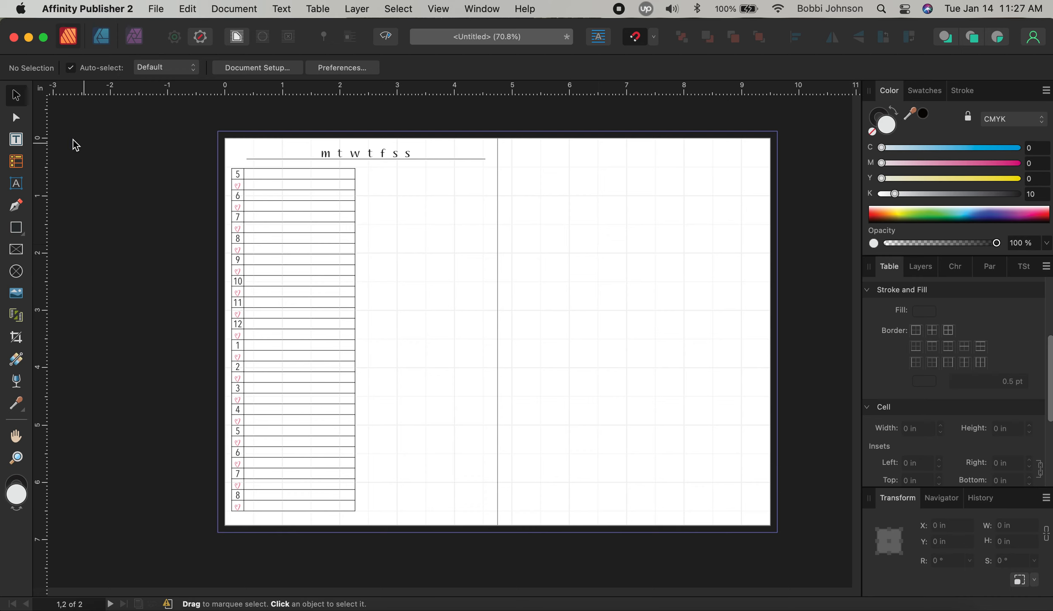
Draw a small two-column table to the right of the hourly table
left_click(25, 162)
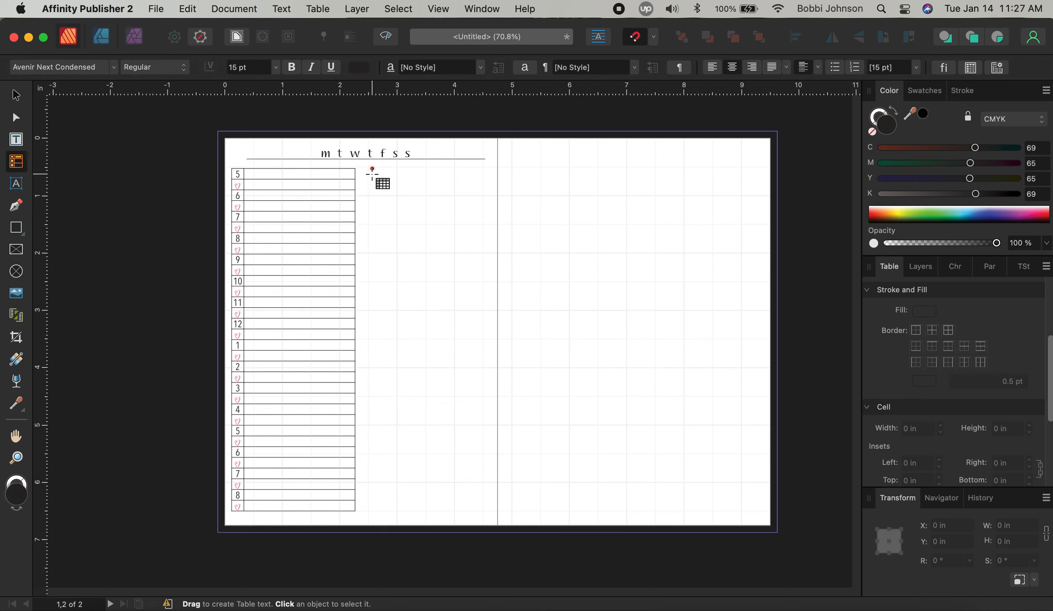
left_click_drag(373, 173, 482, 182)
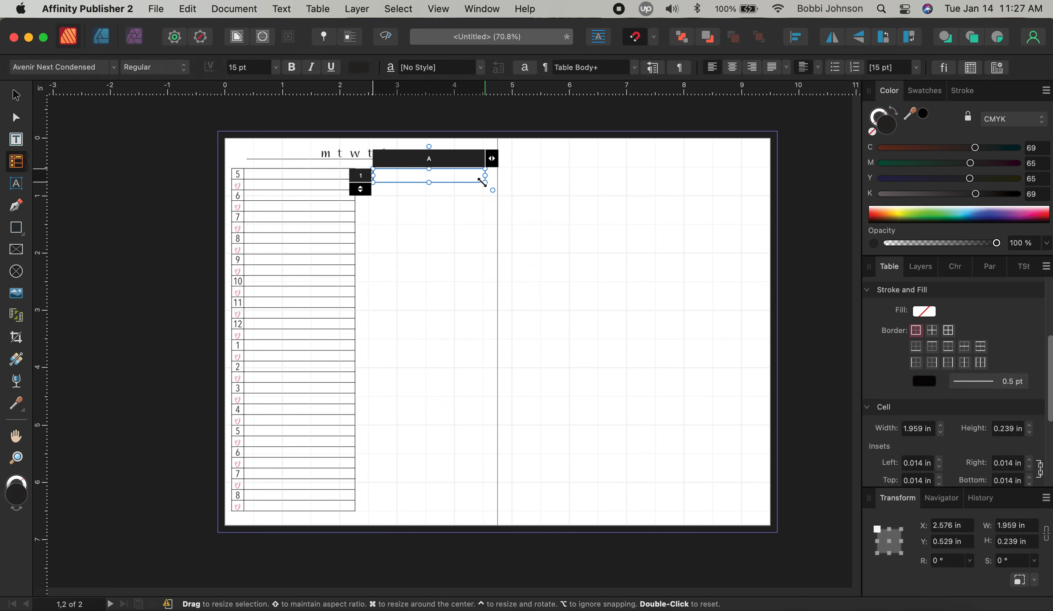
left_click(492, 160)
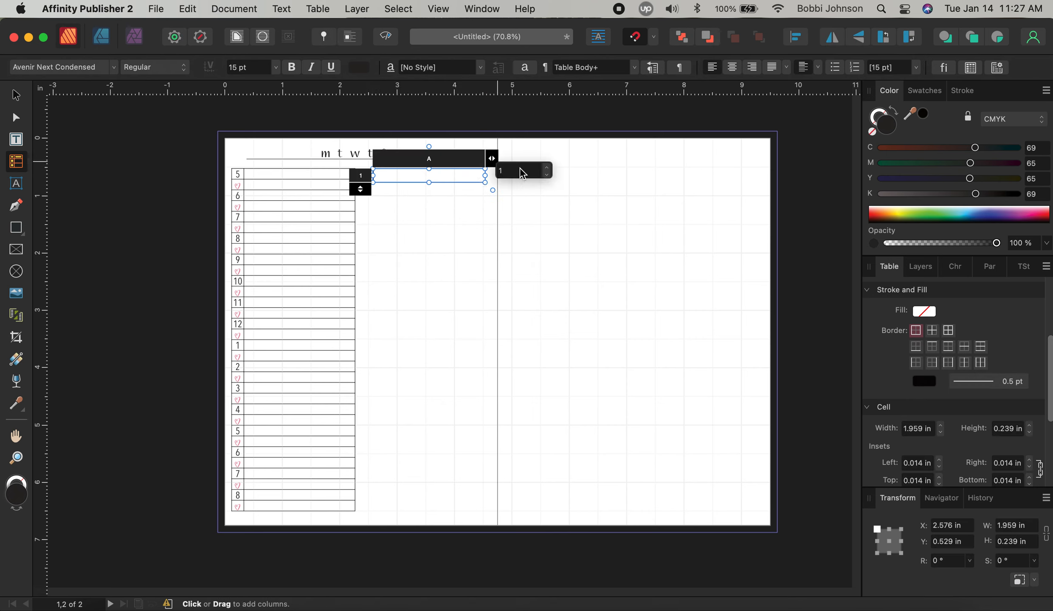
left_click(547, 169)
left_click(547, 170)
left_click(548, 170)
left_click(548, 174)
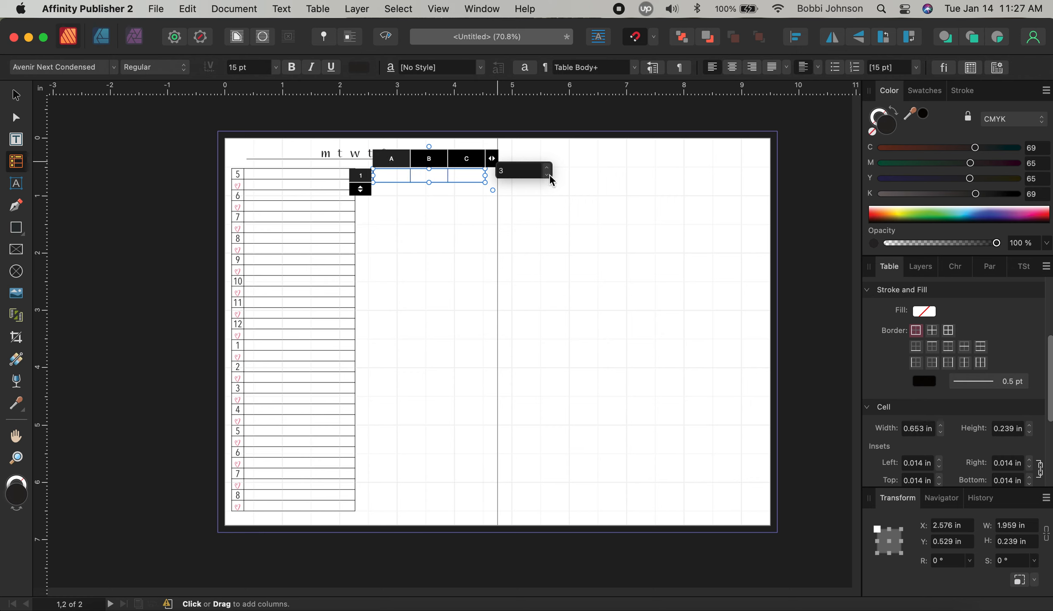
left_click(548, 174)
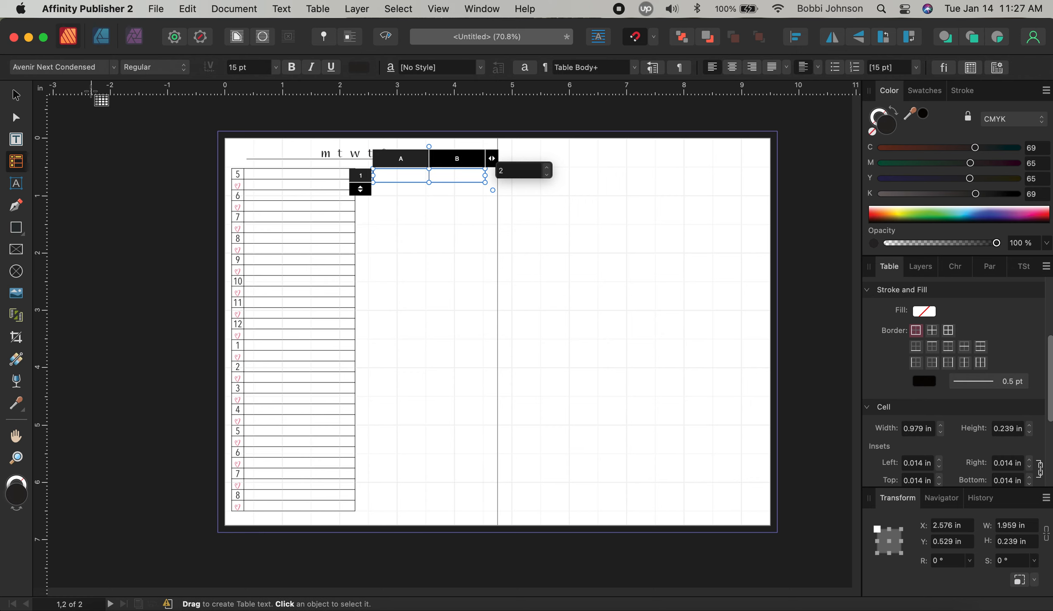
Give the small table three rows, removing the extra fourth row
left_click(361, 188)
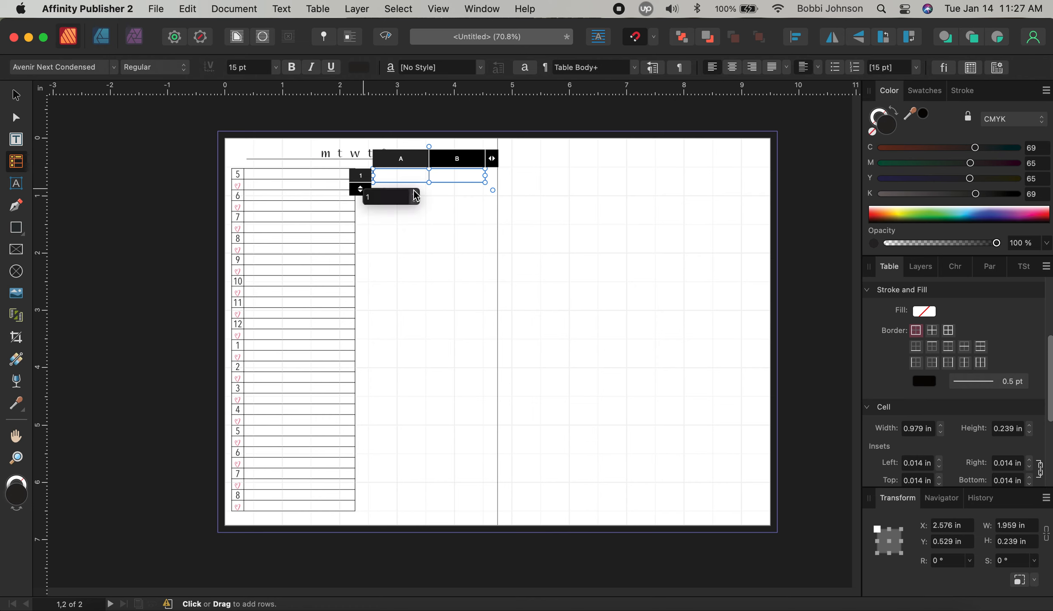
left_click(413, 193)
left_click(414, 193)
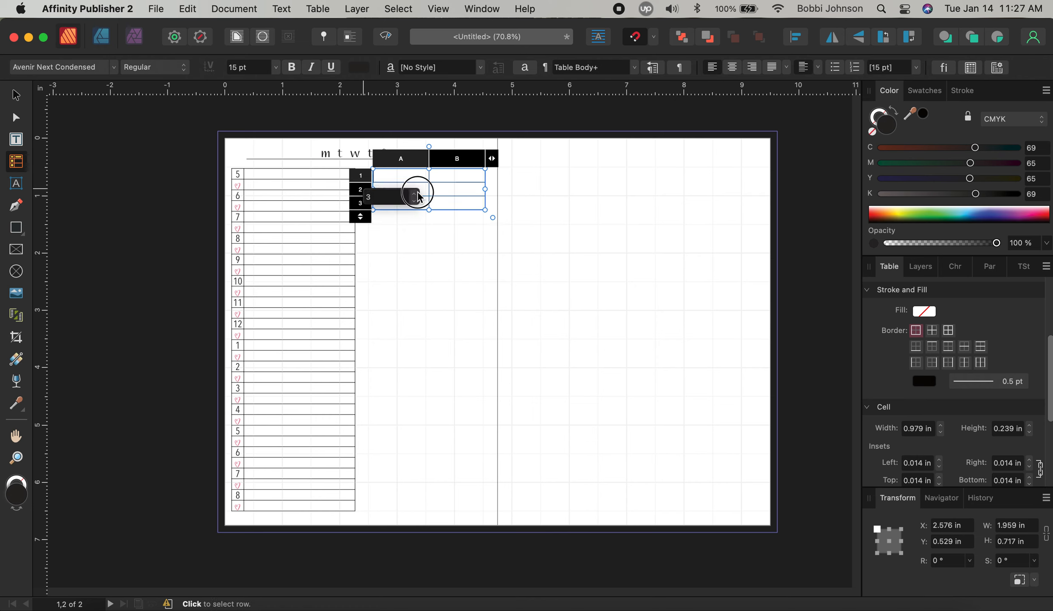
left_click(414, 194)
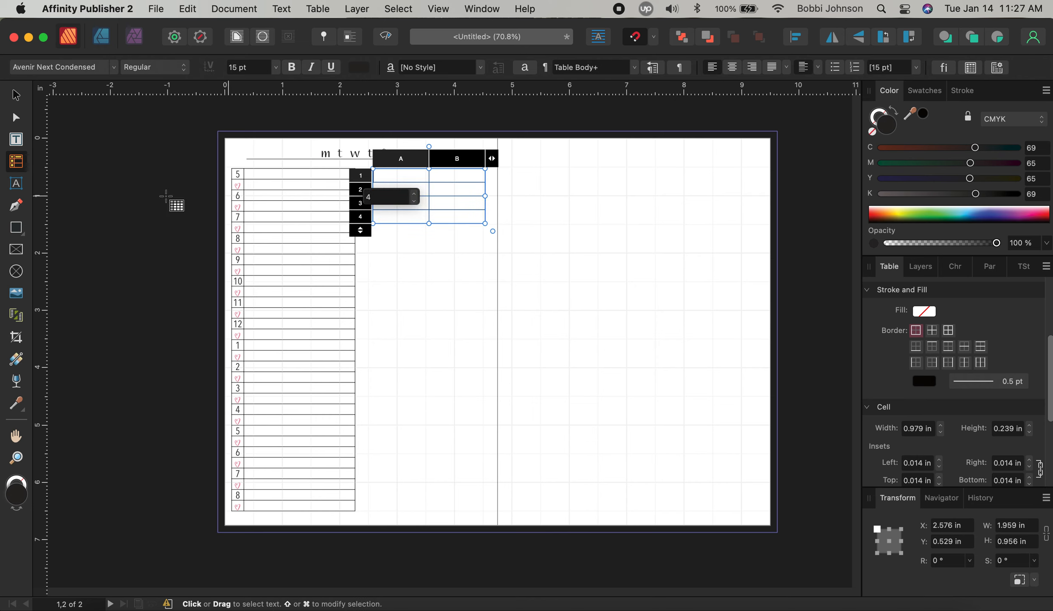
left_click(414, 201)
key("v")
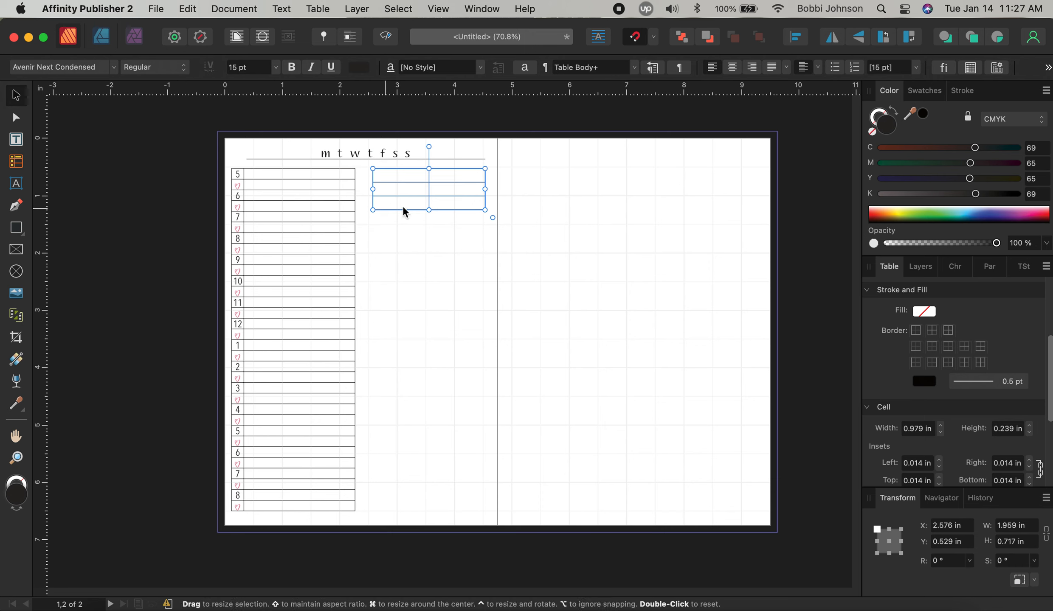
Narrow the small table's column A and position both tables side by side
left_click(17, 162)
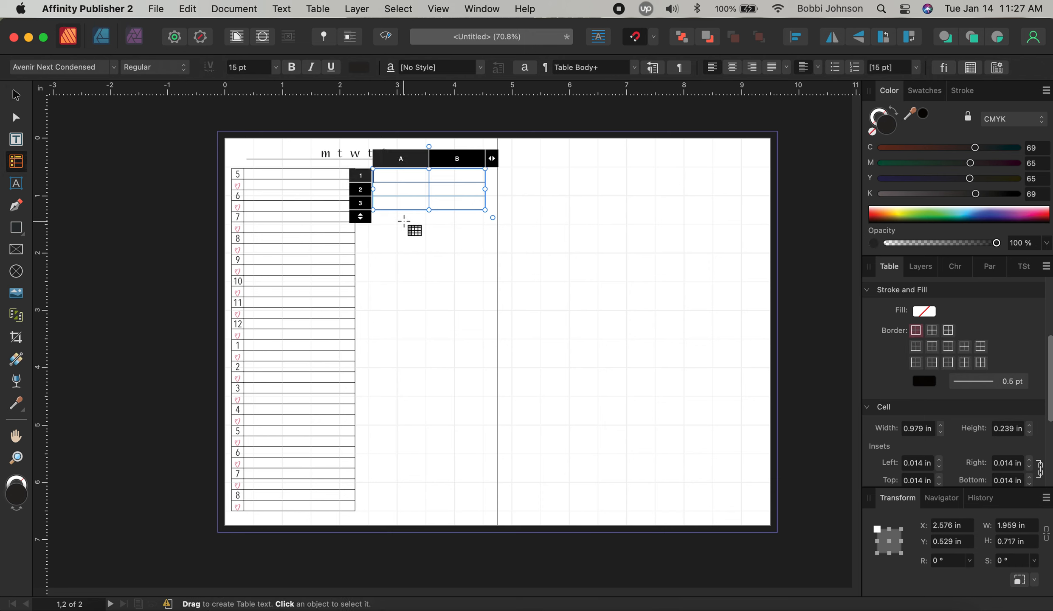
left_click_drag(433, 164, 383, 172)
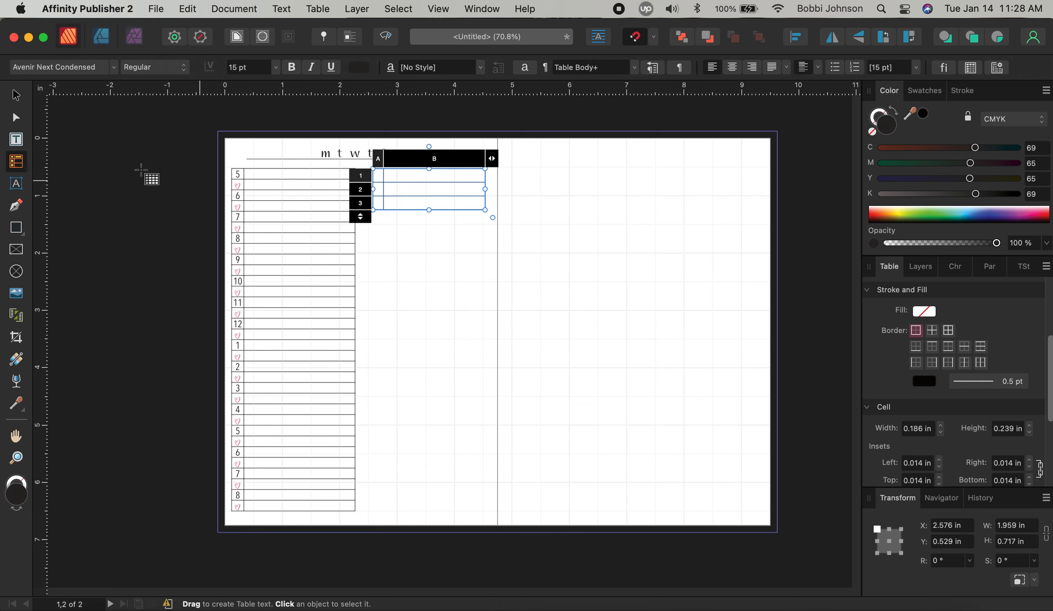
left_click(15, 96)
left_click_drag(427, 187, 418, 196)
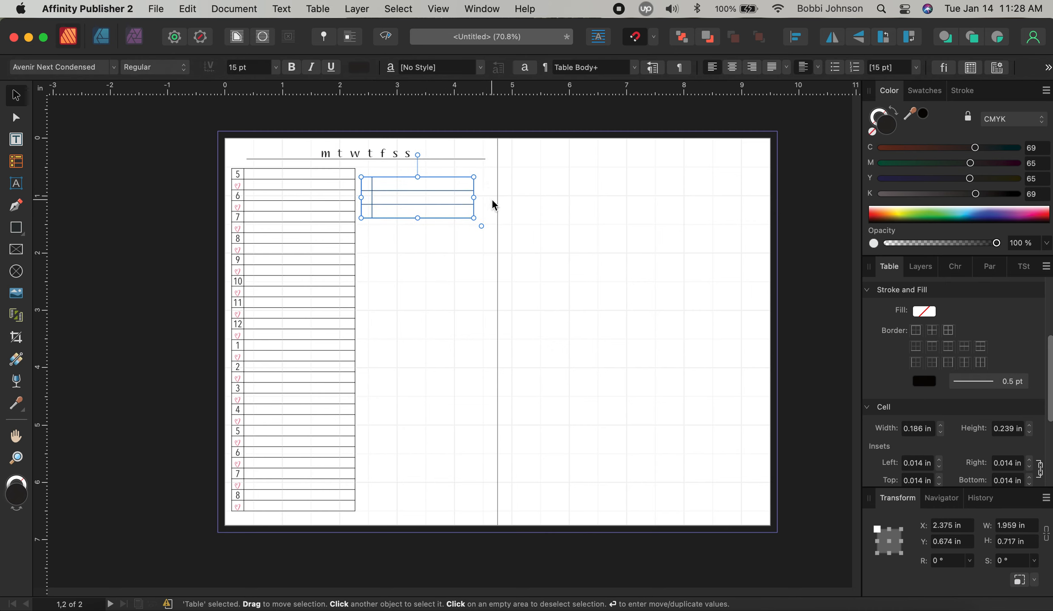
left_click_drag(323, 268, 317, 272)
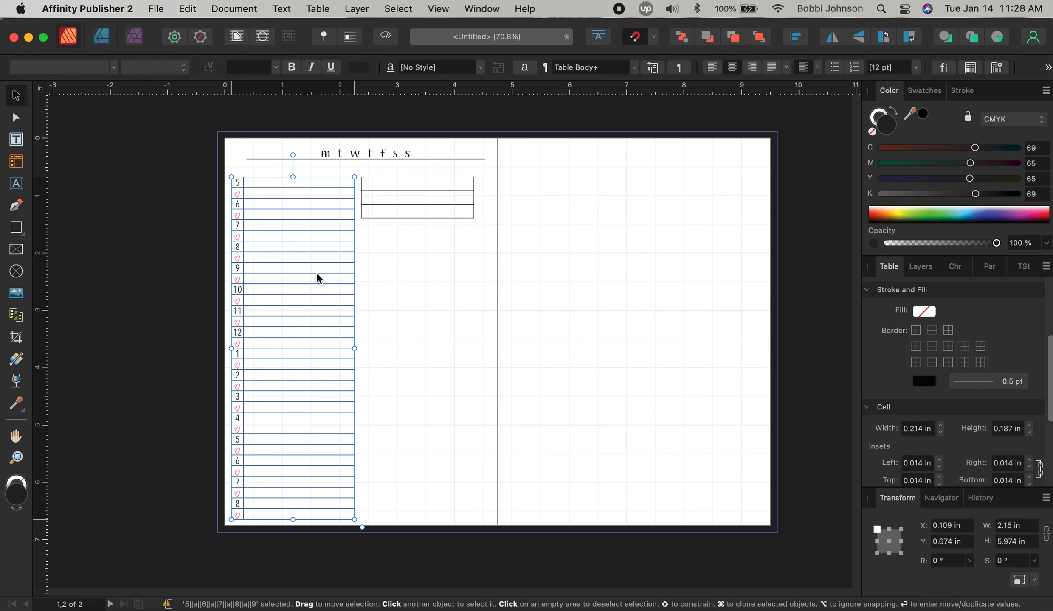
Draw a text frame above the hourly table reading 'schedule', aligned left
left_click(439, 265)
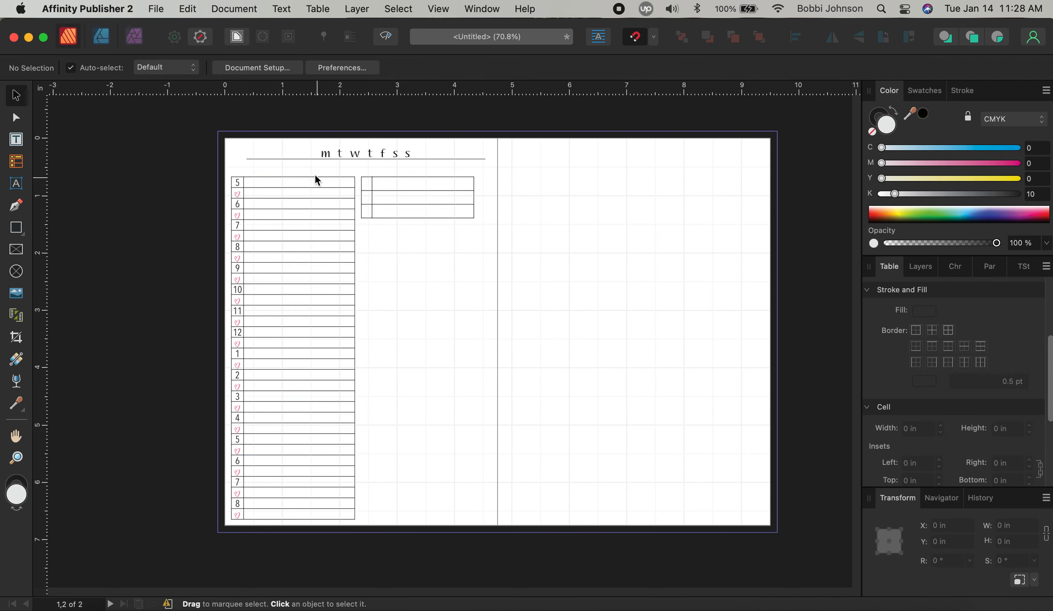
left_click(16, 140)
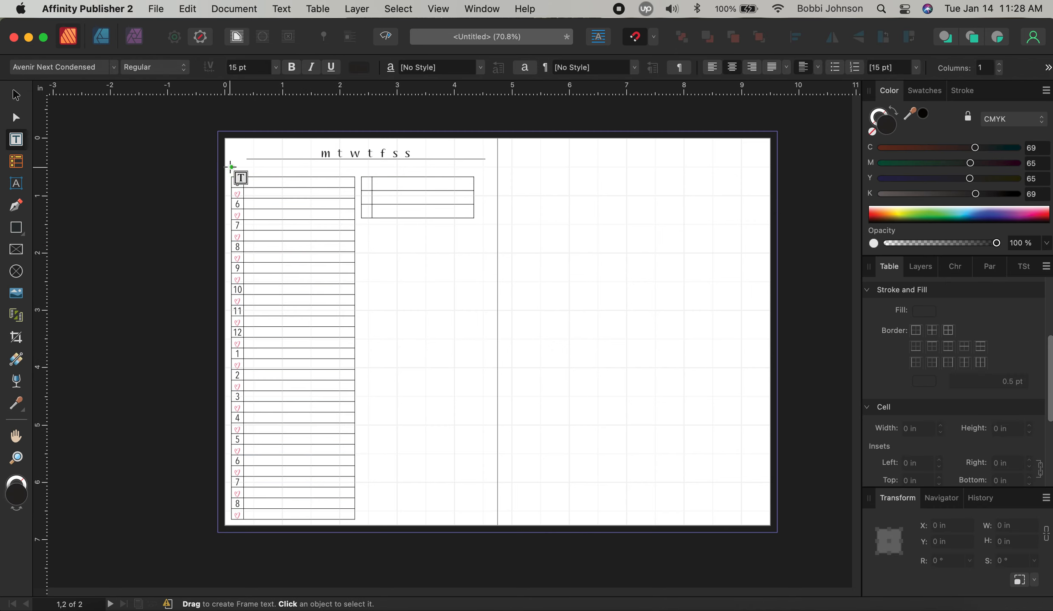
left_click_drag(230, 166, 352, 174)
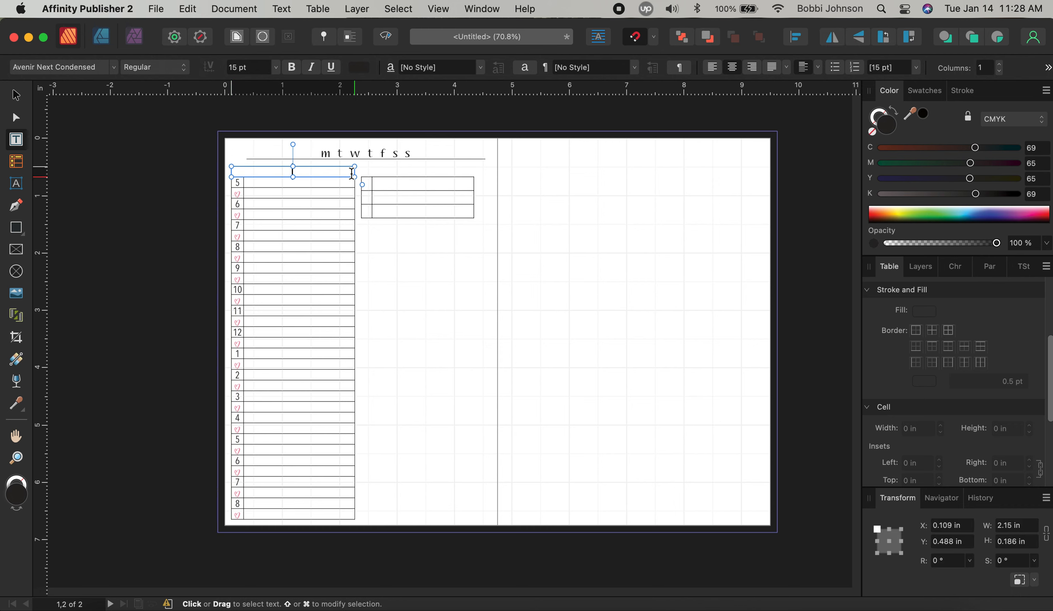
type("schedsule")
key("BackSpace")
key("BackSpace")
key("BackSpace")
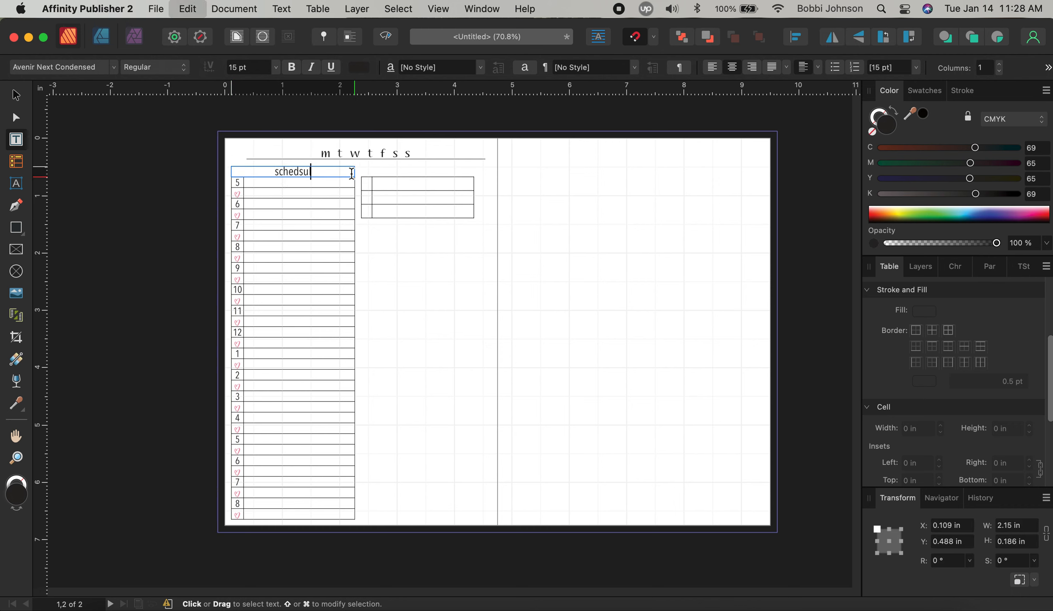
key("BackSpace")
type("ule")
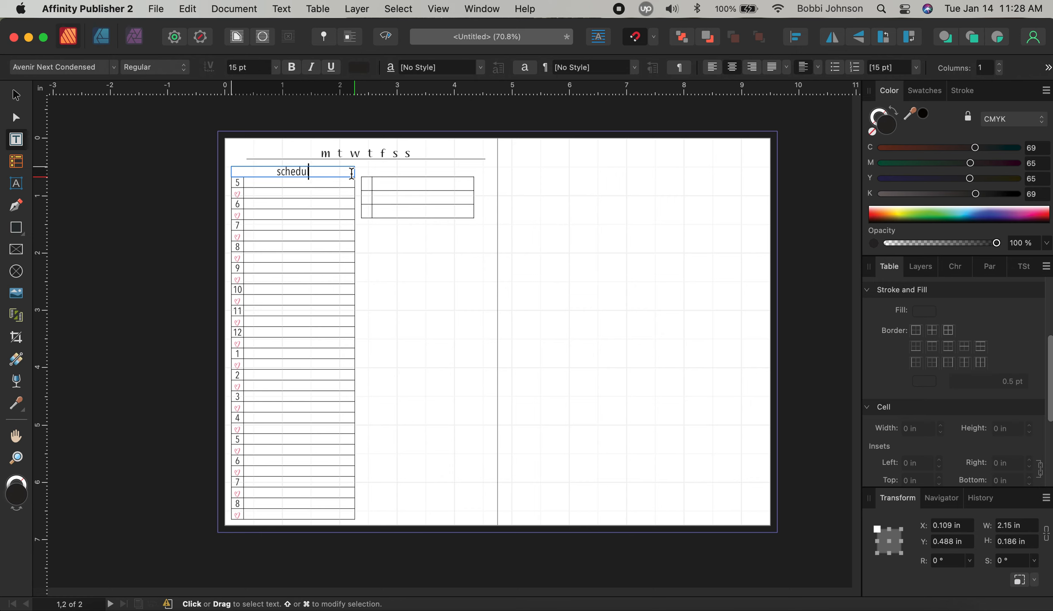
key("super+a")
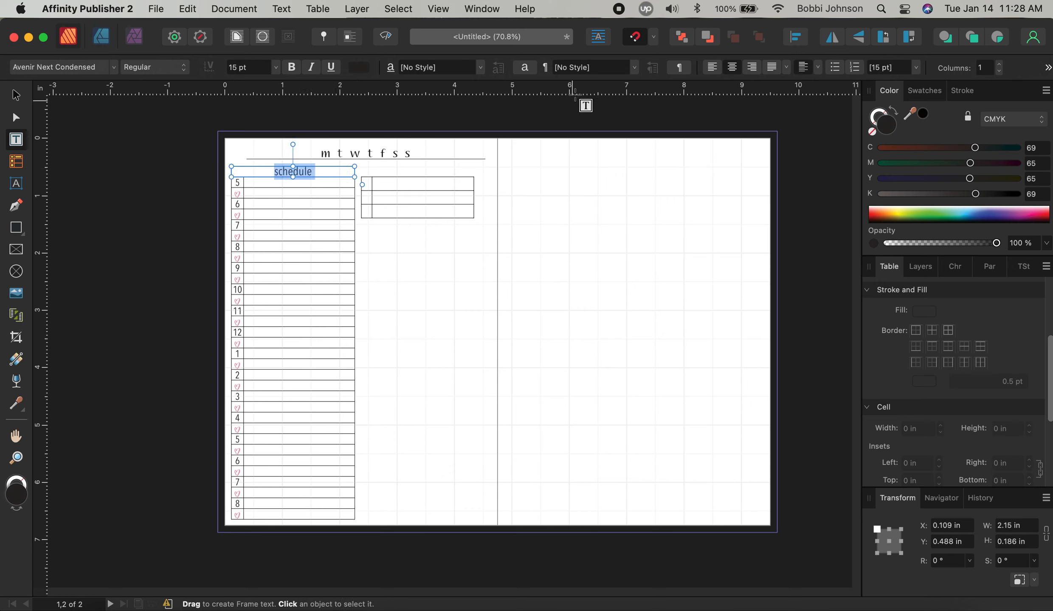
left_click(713, 67)
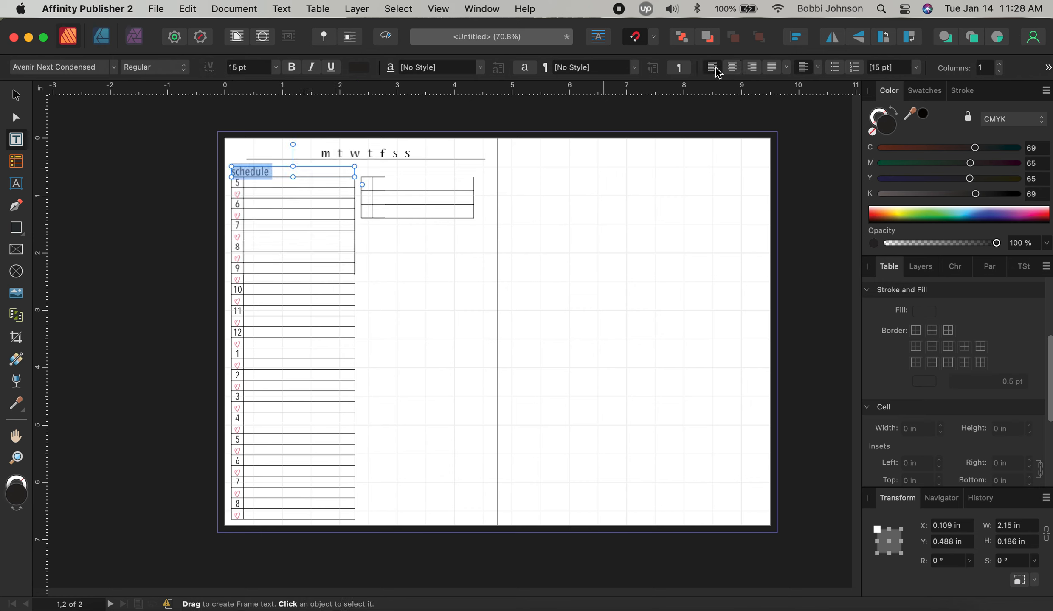
left_click(458, 290)
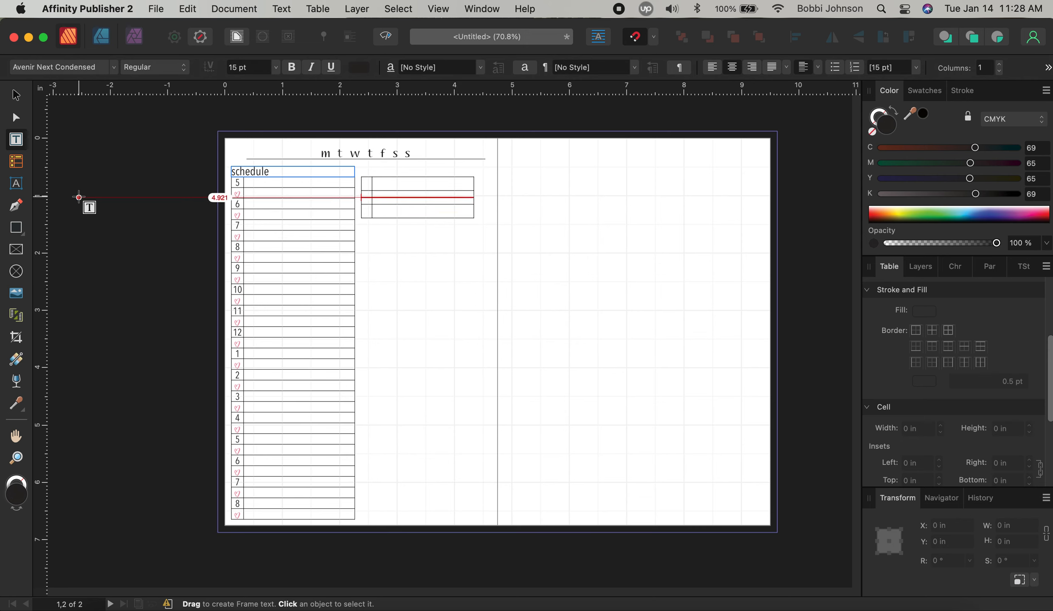
Select all of the 'schedule' heading text and turn off Italic
left_click_drag(272, 170, 232, 172)
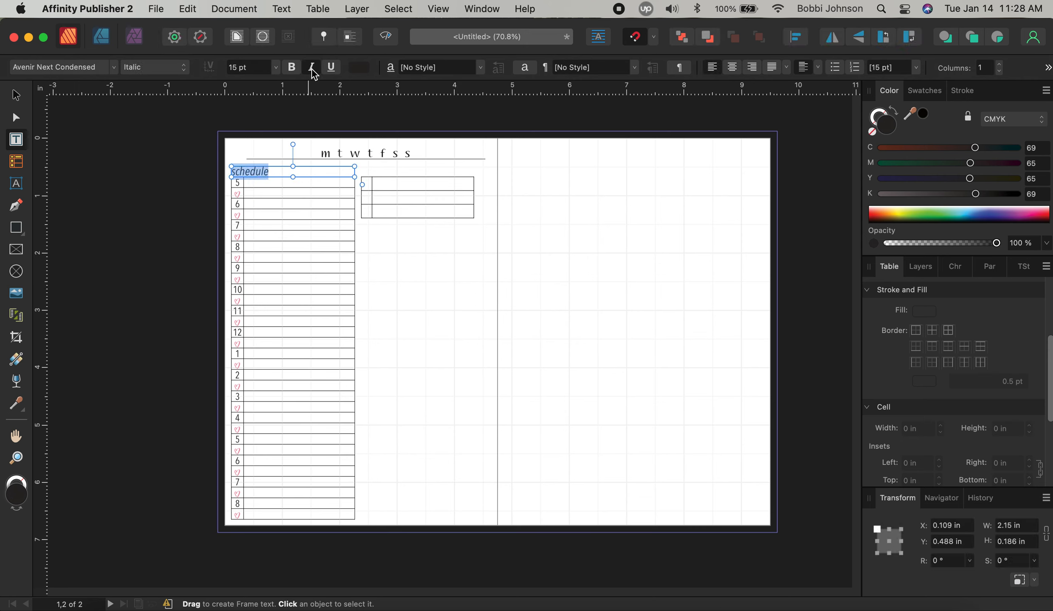
left_click(418, 277)
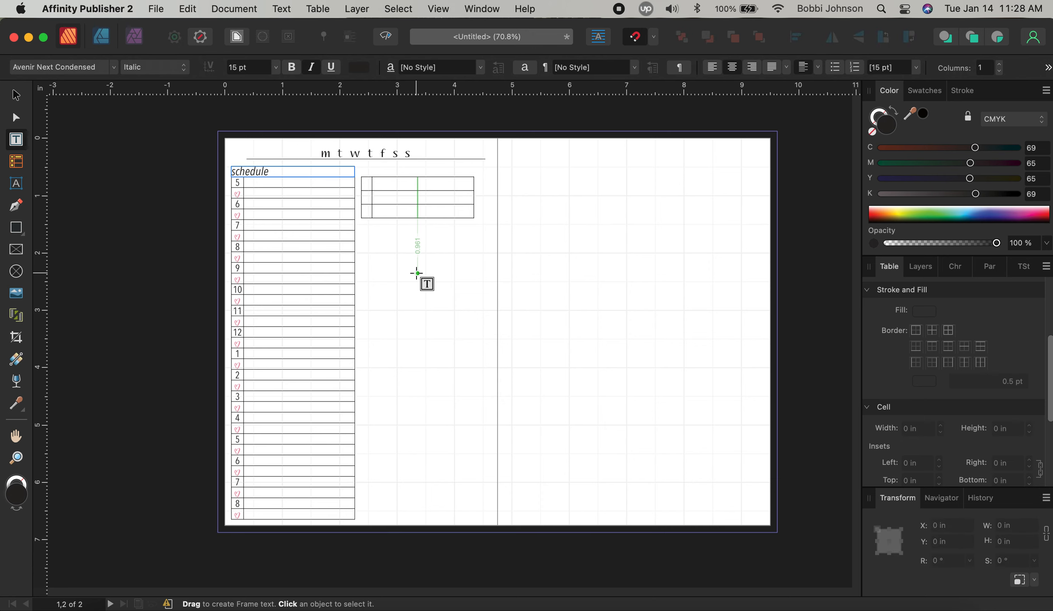
left_click(274, 172)
key("super+a")
left_click(308, 71)
Try the Beauty font, then the Belpast font, on the heading
left_click(87, 72)
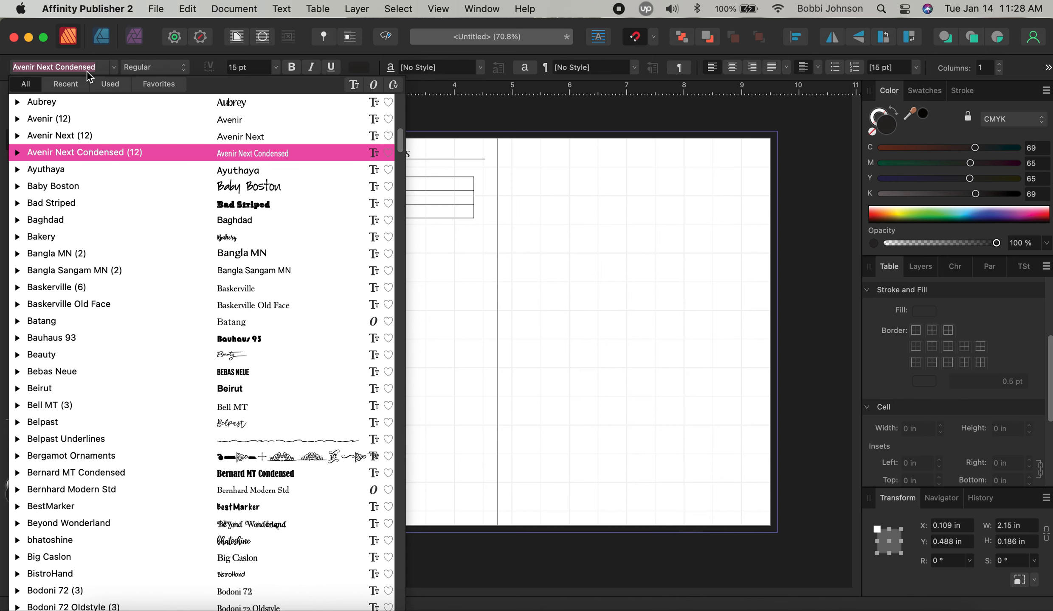
left_click(251, 354)
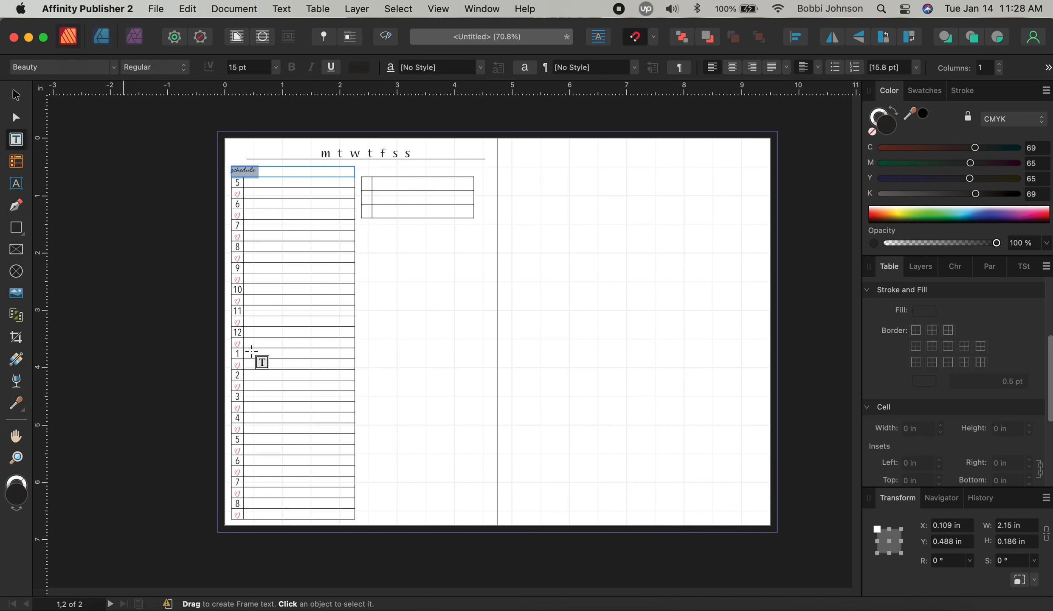
left_click(87, 70)
scroll(374, 360, "down", 1)
left_click(242, 407)
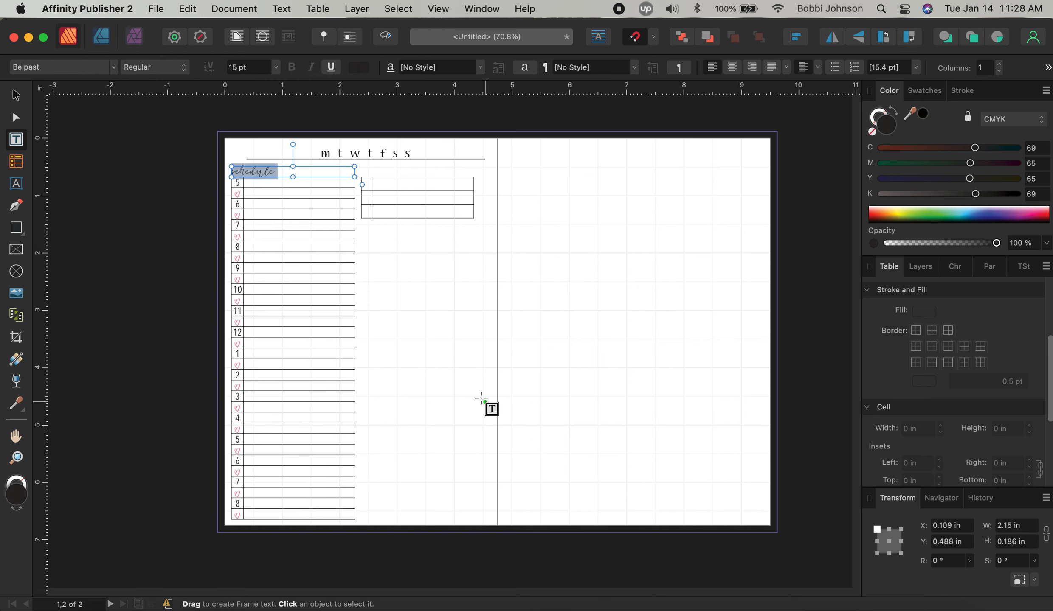
left_click(439, 266)
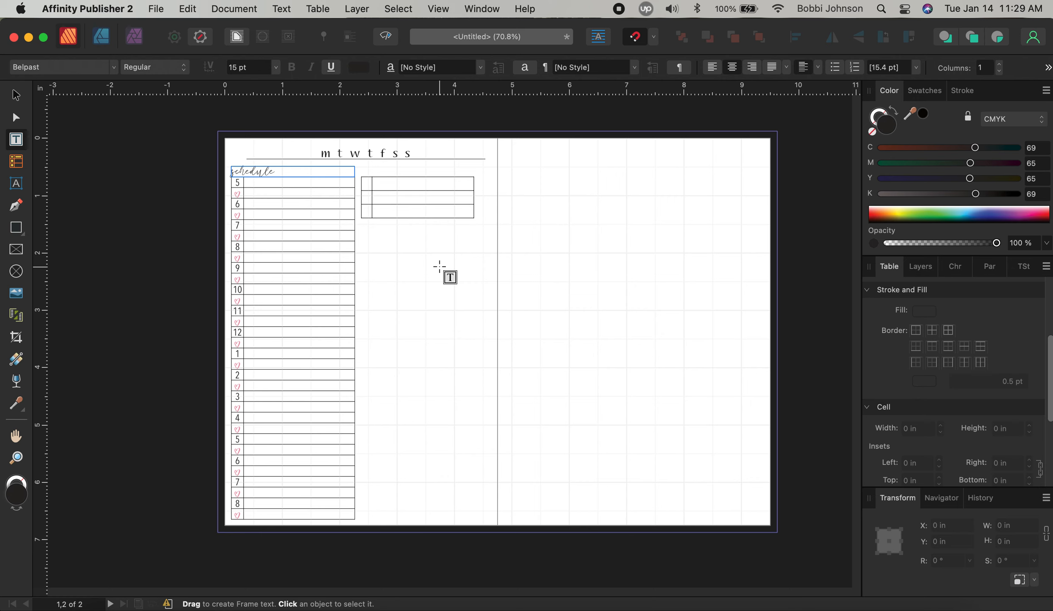
Nudge the 'schedule' text frame slightly upward
left_click(16, 95)
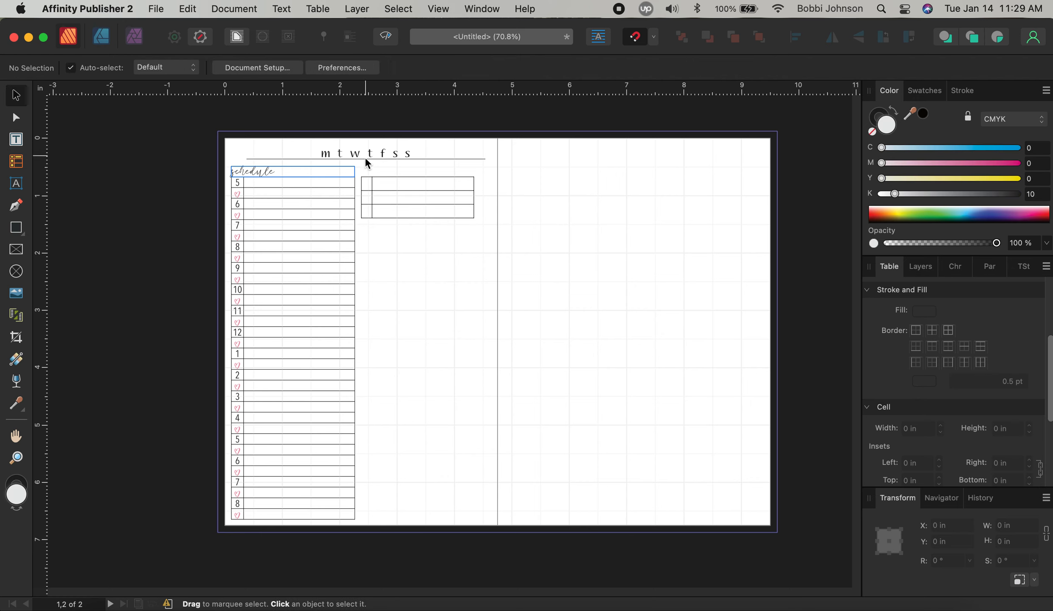
left_click(341, 167)
key("Up")
key("Up")
key("Up")
key("Up")
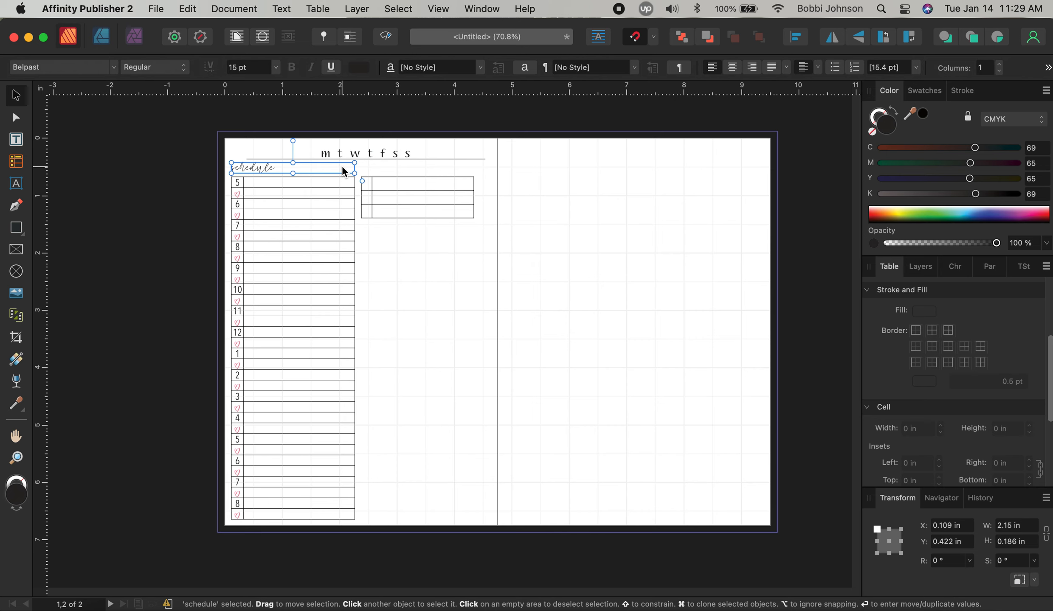
left_click(451, 286)
Change the heading font to bhatoshine and its size to 12 pt
left_click(278, 168)
left_click(72, 72)
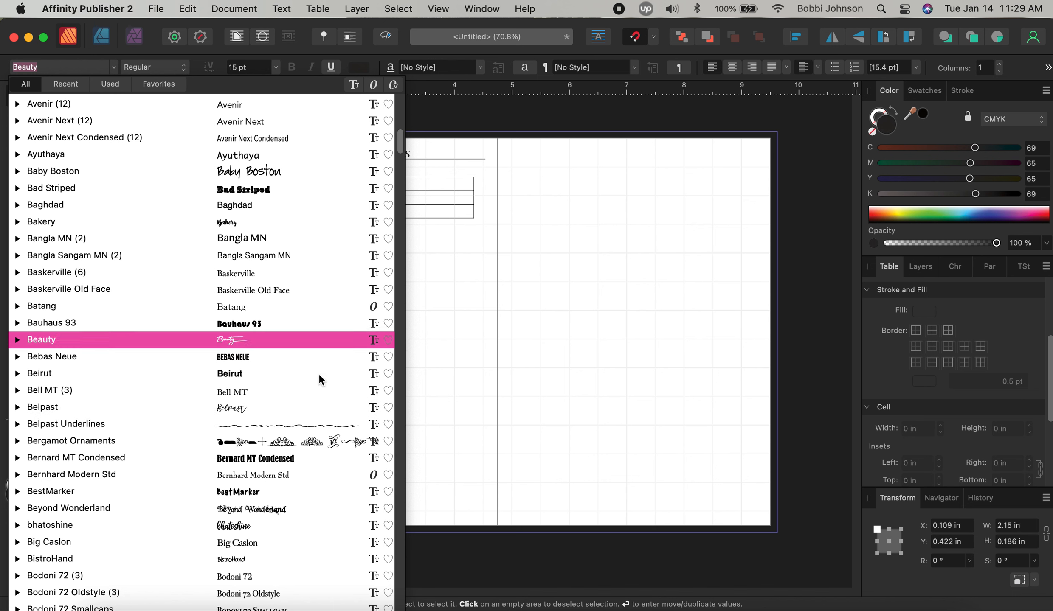
scroll(352, 454, "down", 3)
left_click(286, 467)
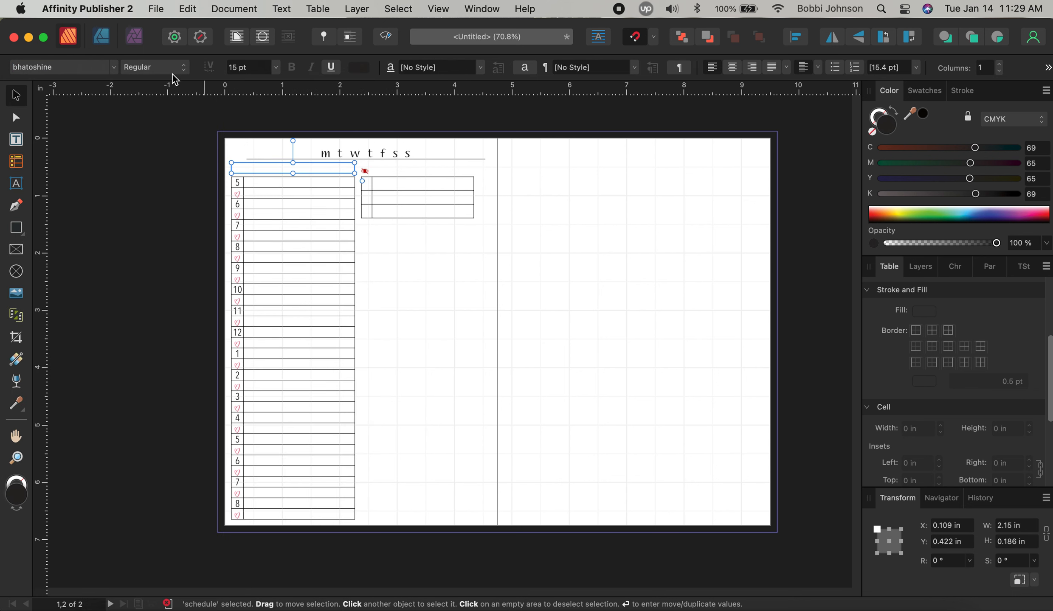
left_click(274, 68)
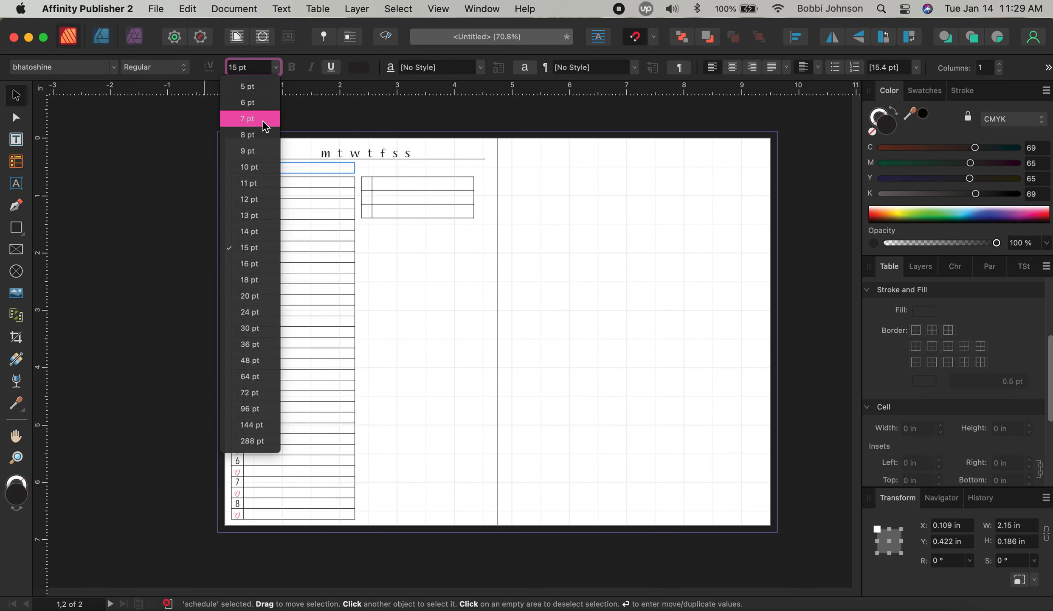
left_click(260, 181)
left_click(449, 298)
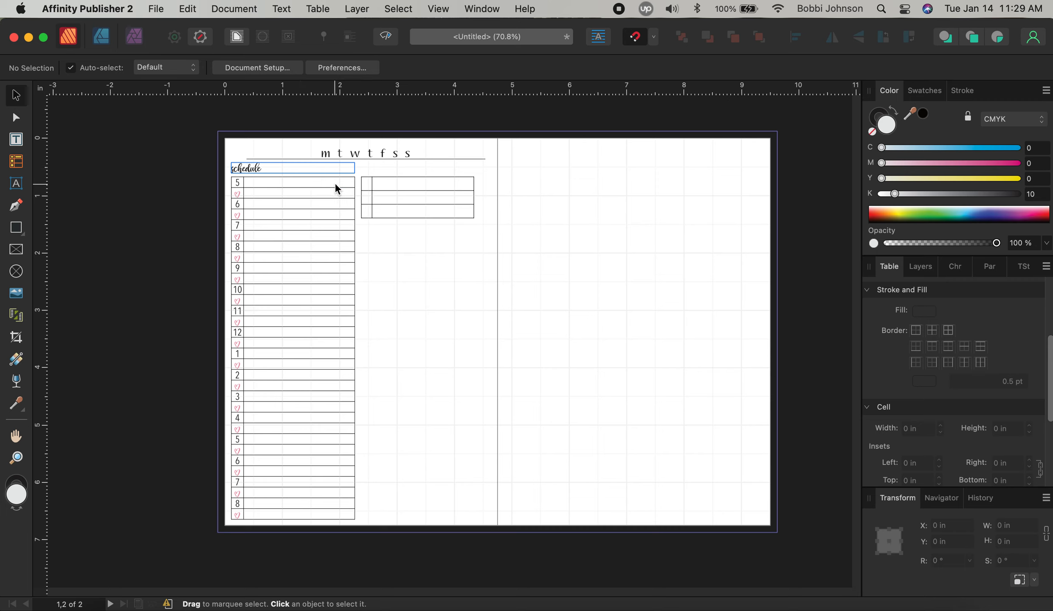
Duplicate the 'schedule' heading and place the copy above the small three-row table
left_click(311, 171)
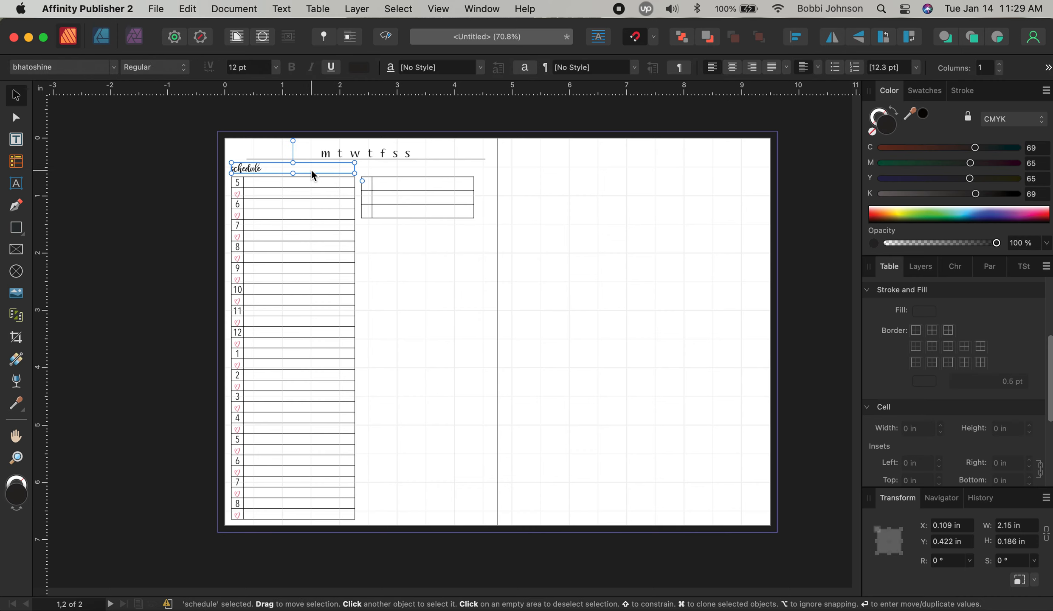
left_click(388, 169)
left_click(259, 169)
left_click_drag(289, 170, 385, 171)
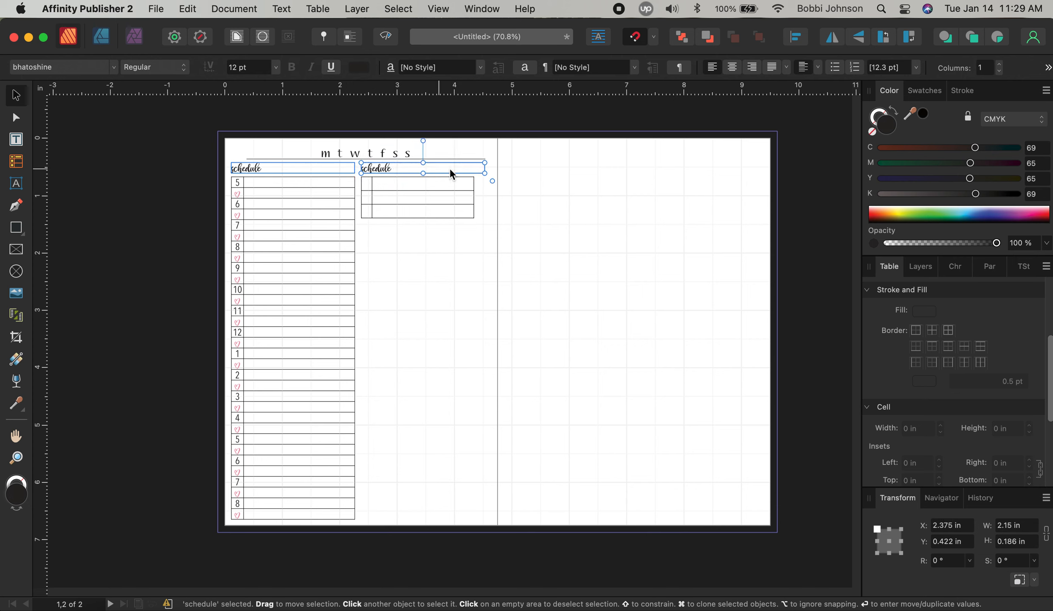
Change the copied heading's text to lowercase 'top 3'
double_click(380, 169)
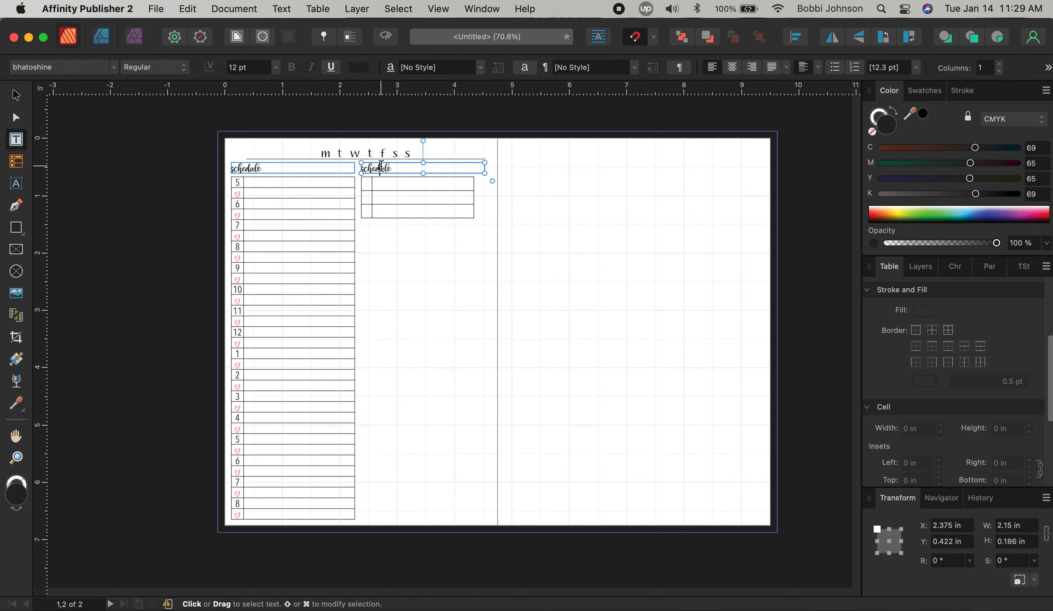
double_click(380, 166)
type("top ")
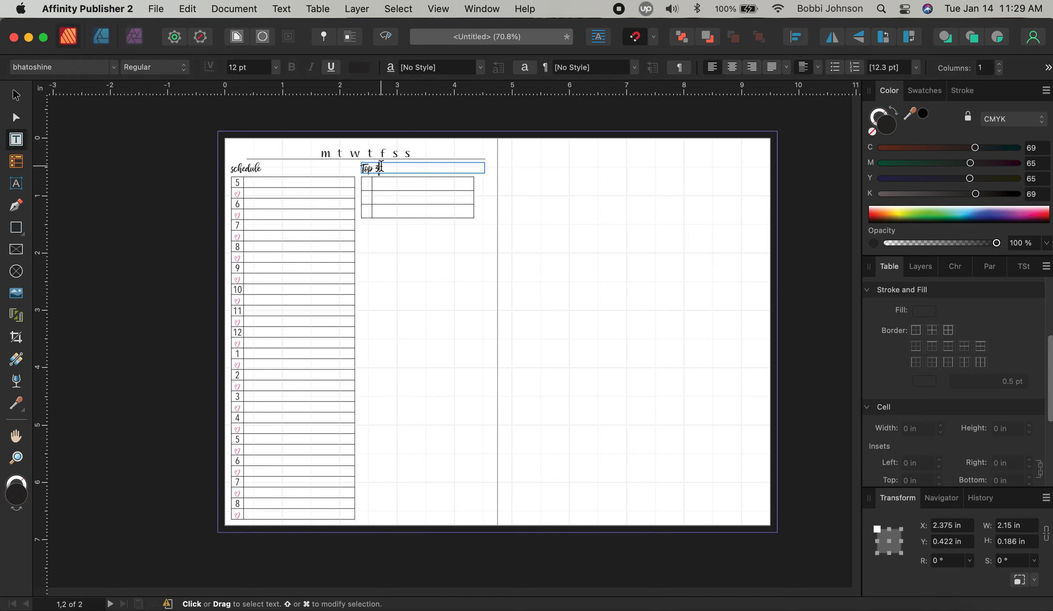
type("3")
key("Escape")
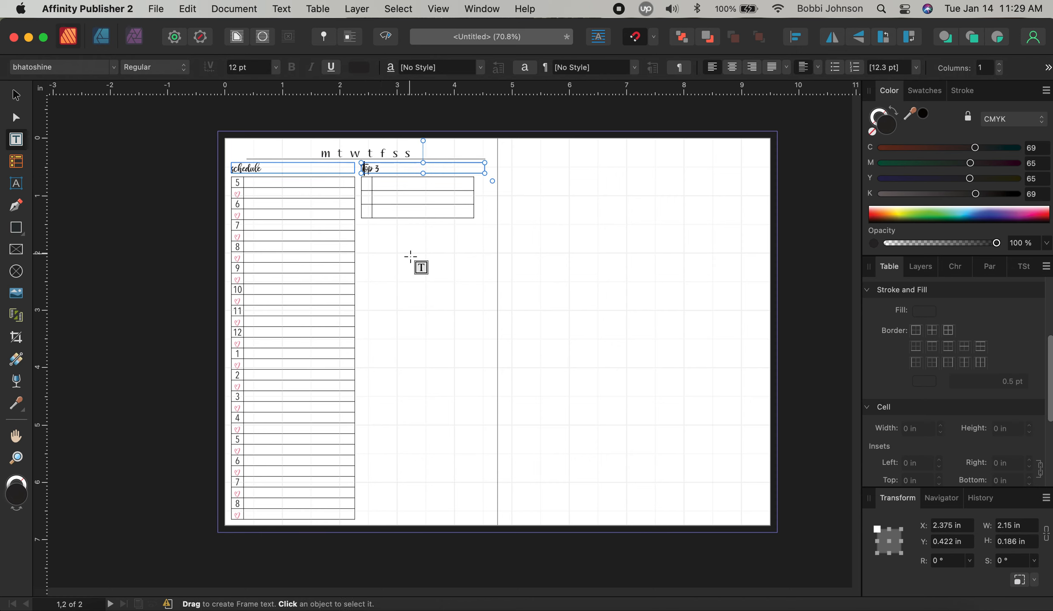
key("BackSpace")
type("t")
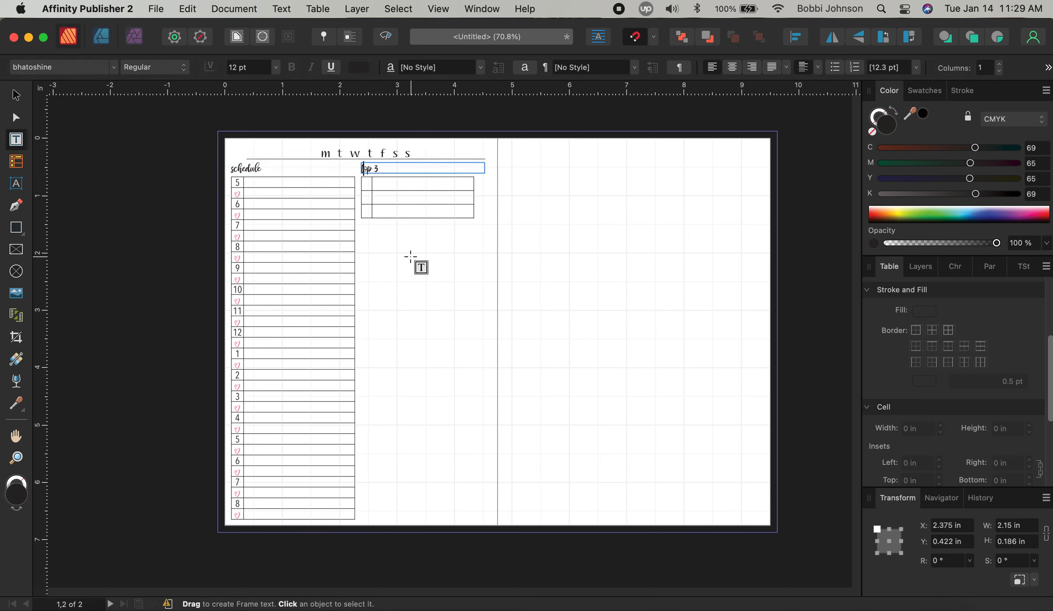
left_click(431, 273)
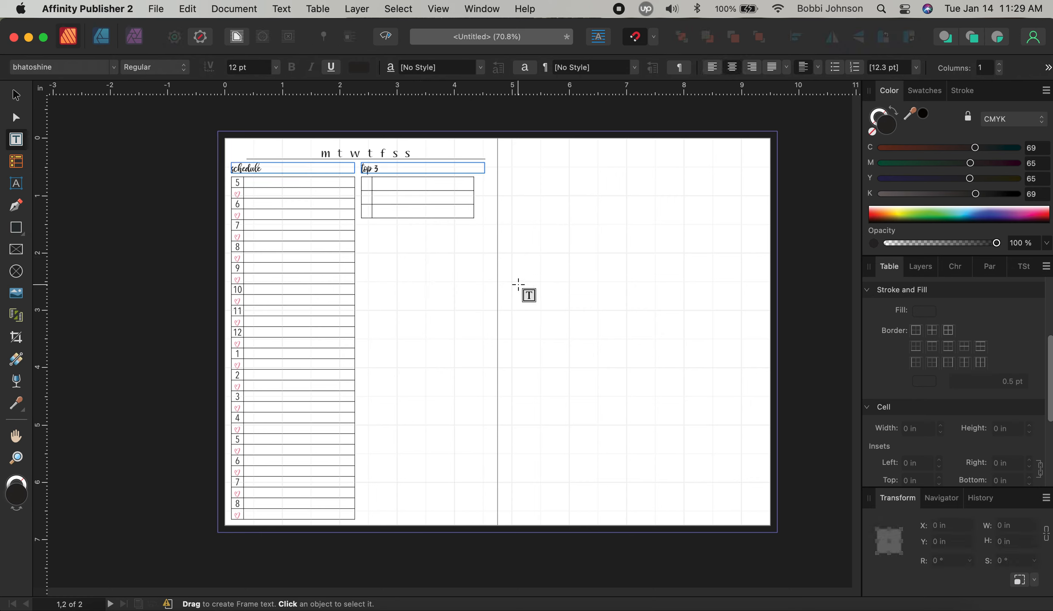
left_click(15, 95)
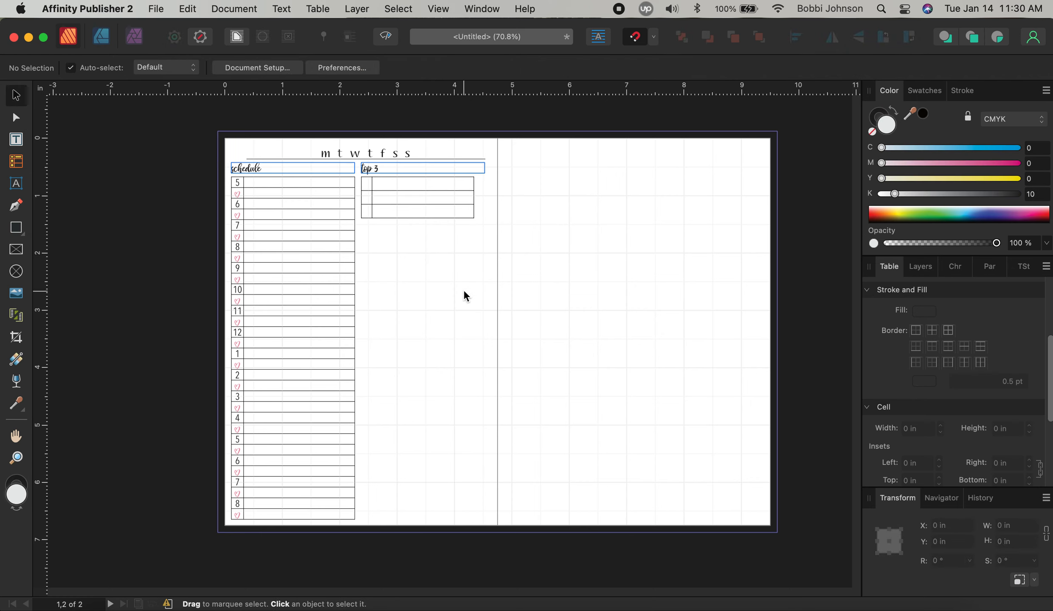
Centre the text horizontally and vertically in column A of the three-row table
left_click(367, 183)
left_click(367, 182)
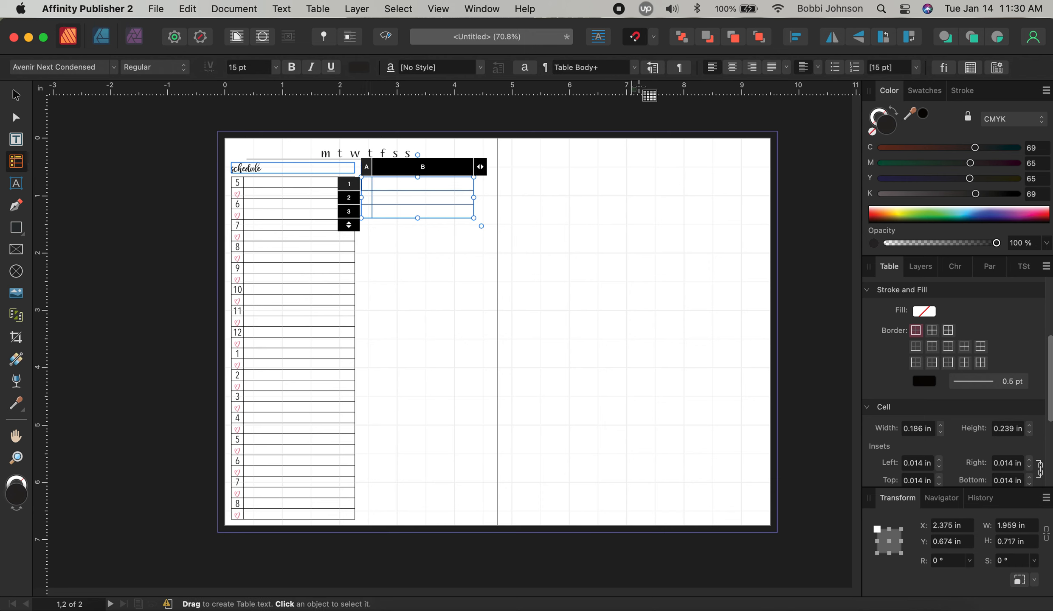
left_click_drag(366, 182, 366, 213)
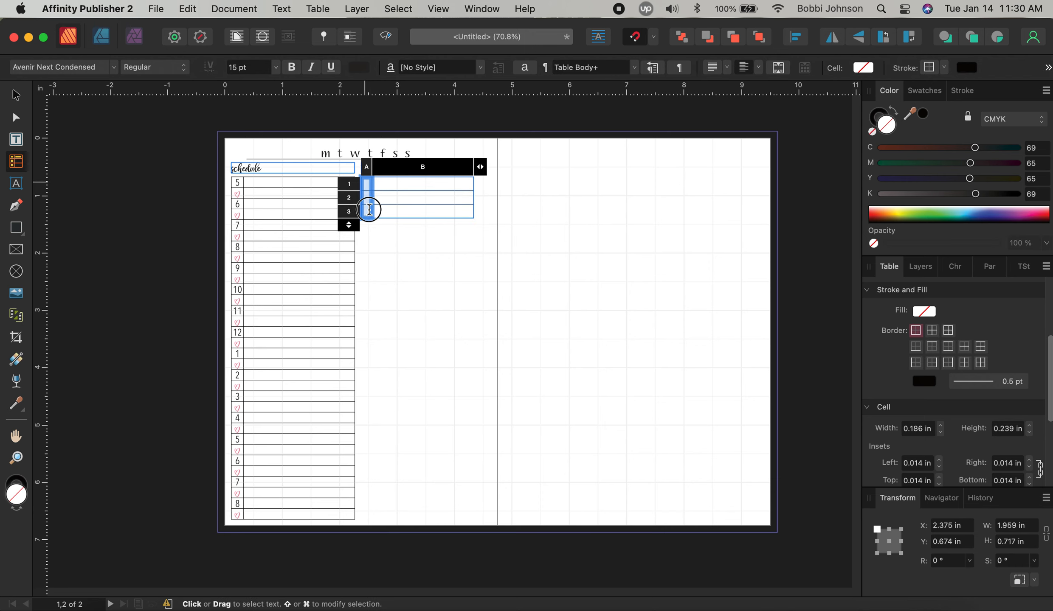
left_click(728, 70)
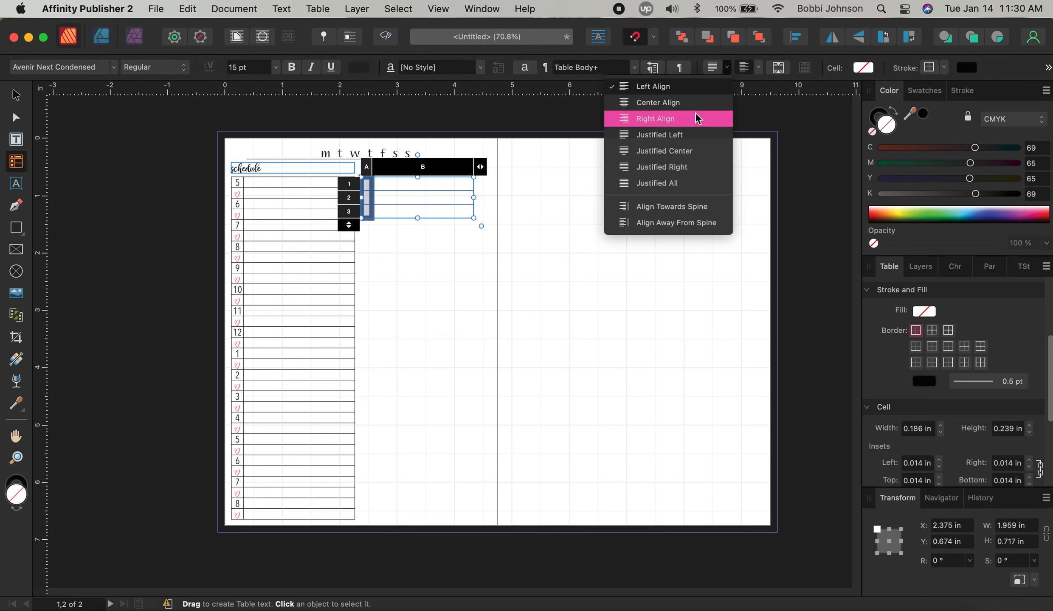
left_click(695, 102)
left_click(759, 70)
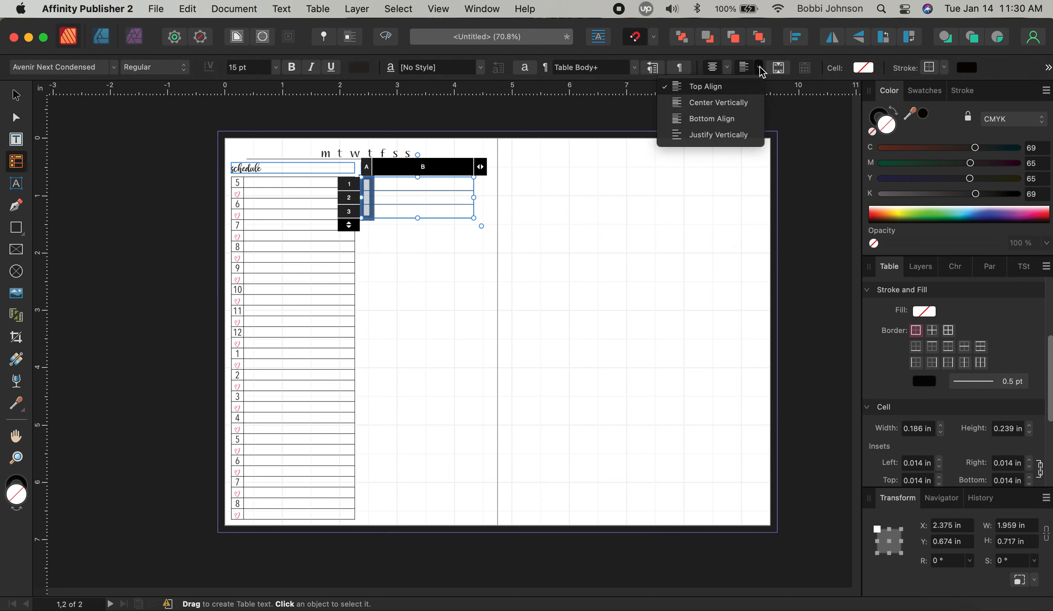
left_click(747, 103)
Make the first cell's text pink in the Hello Pretty Elements font
left_click(366, 186)
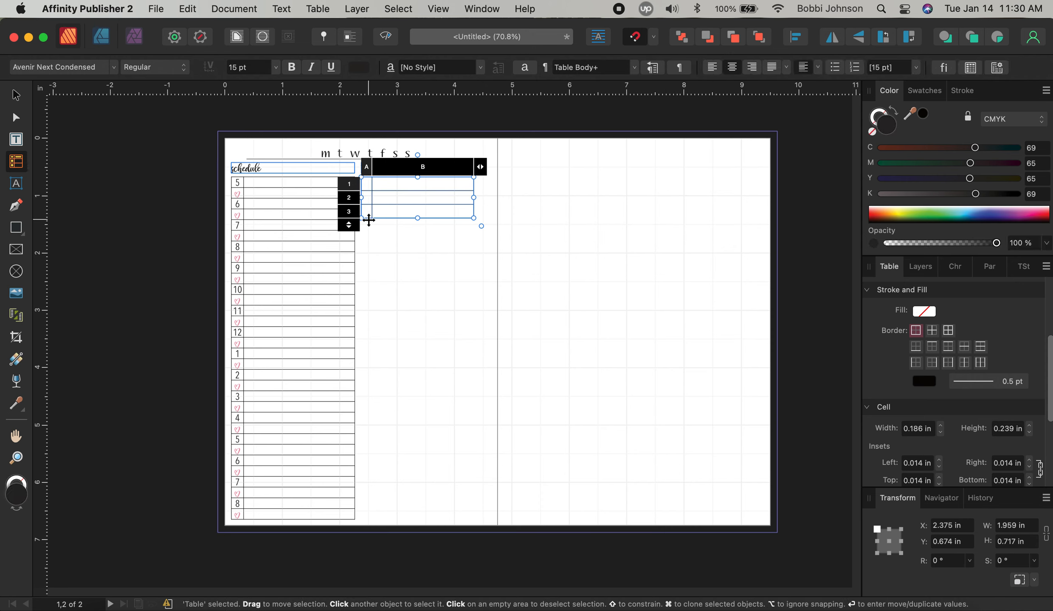
left_click(361, 67)
left_click(405, 107)
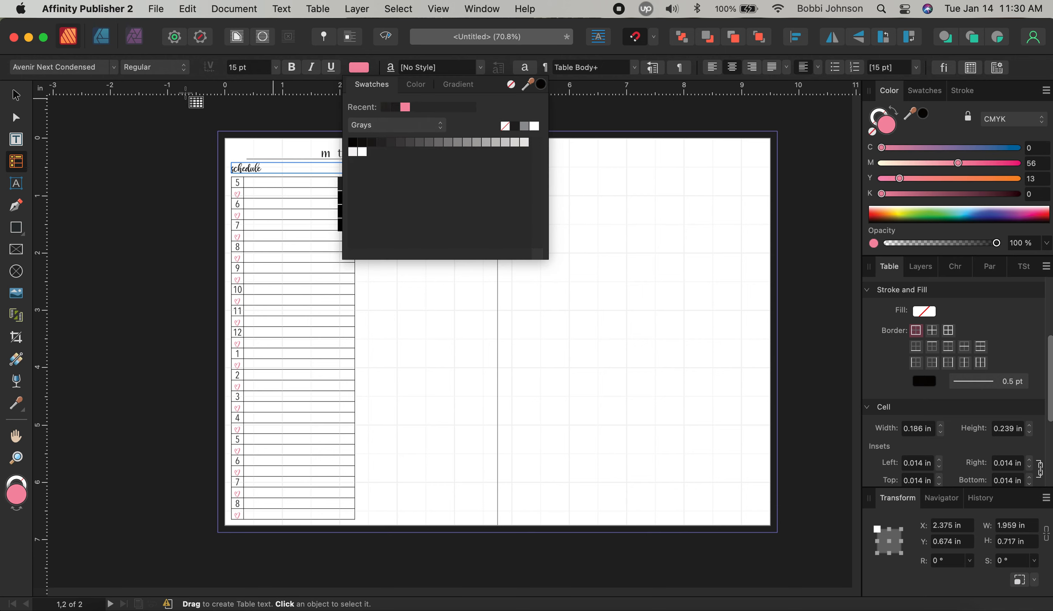
left_click(94, 68)
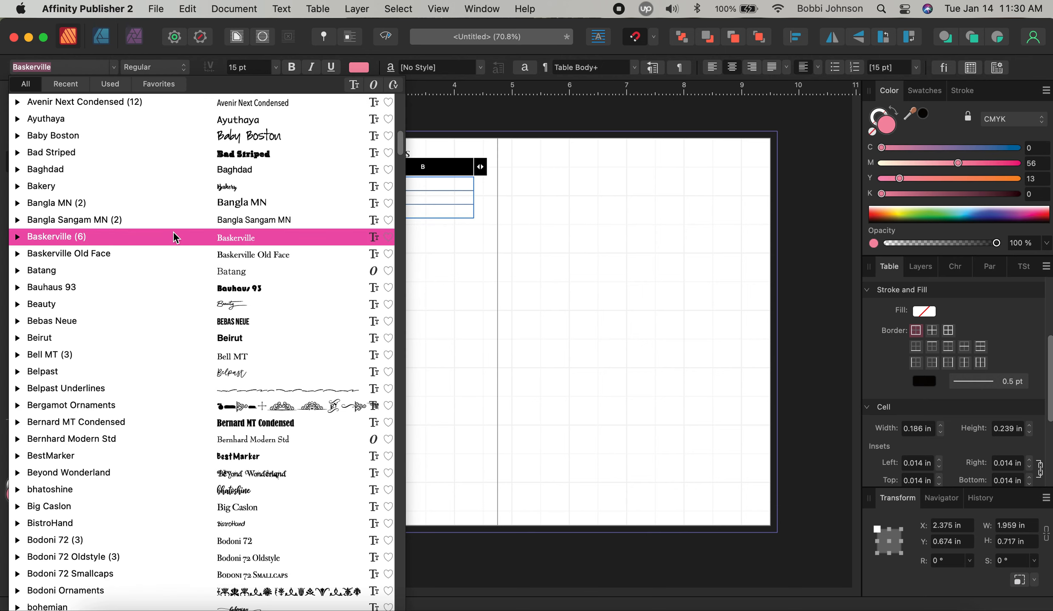
type("hell")
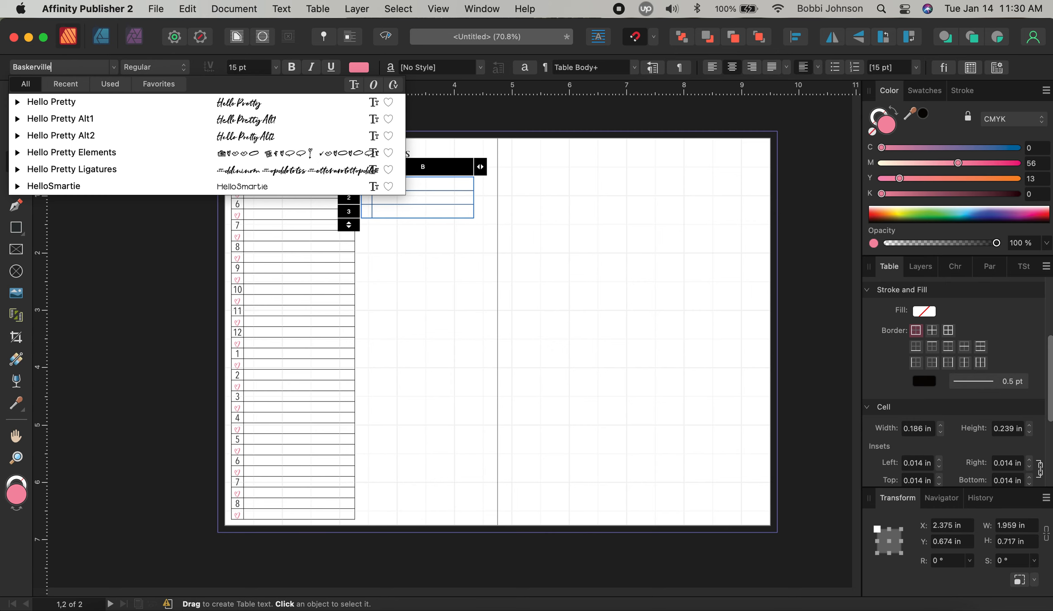
left_click(269, 151)
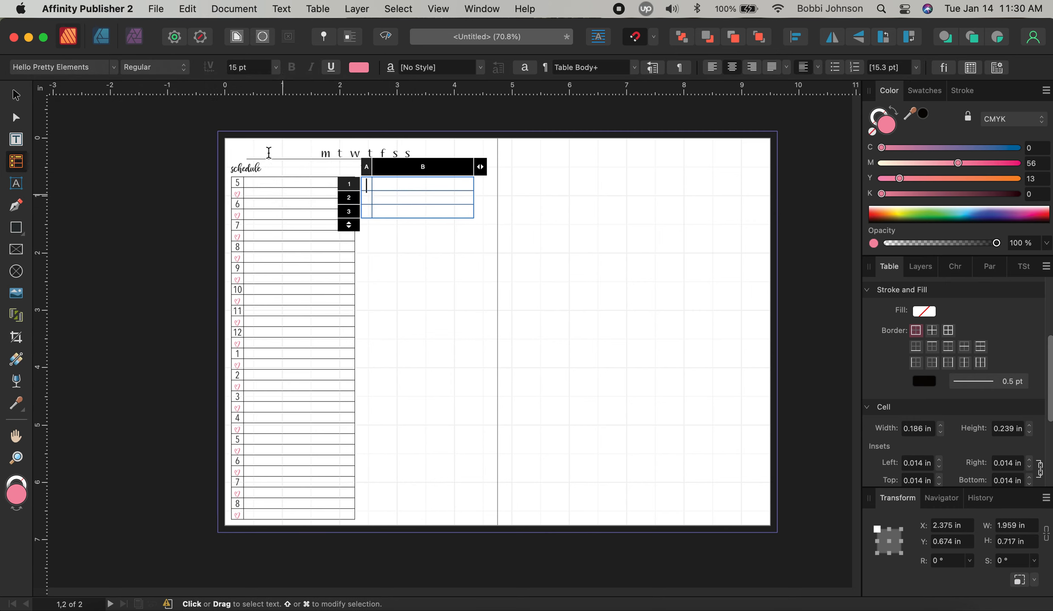
Turn cell A2's letter into a pink heart with the Hello Pretty Elements font
left_click(362, 198)
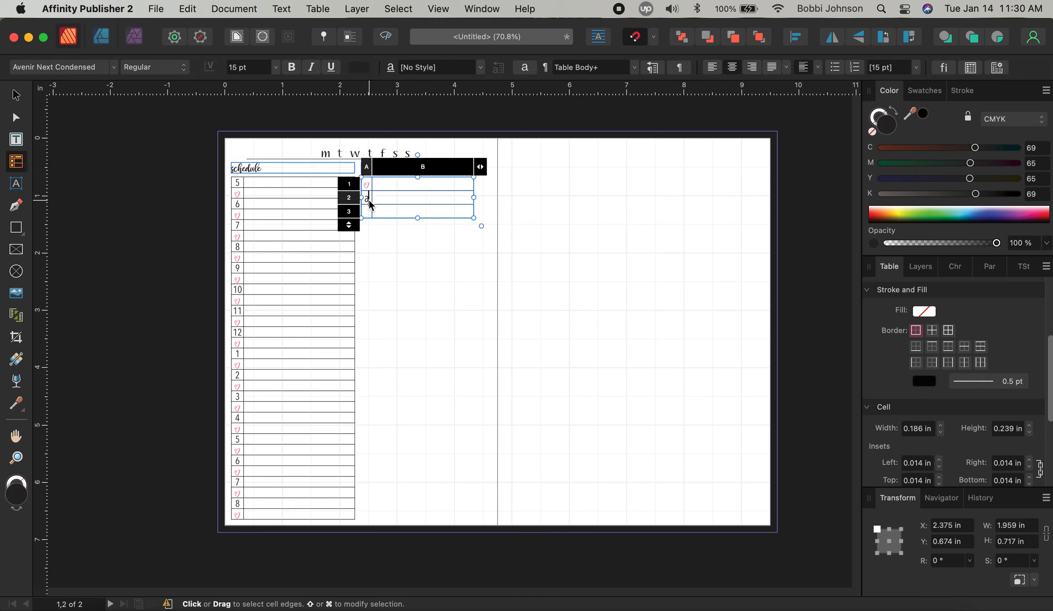
left_click(369, 202)
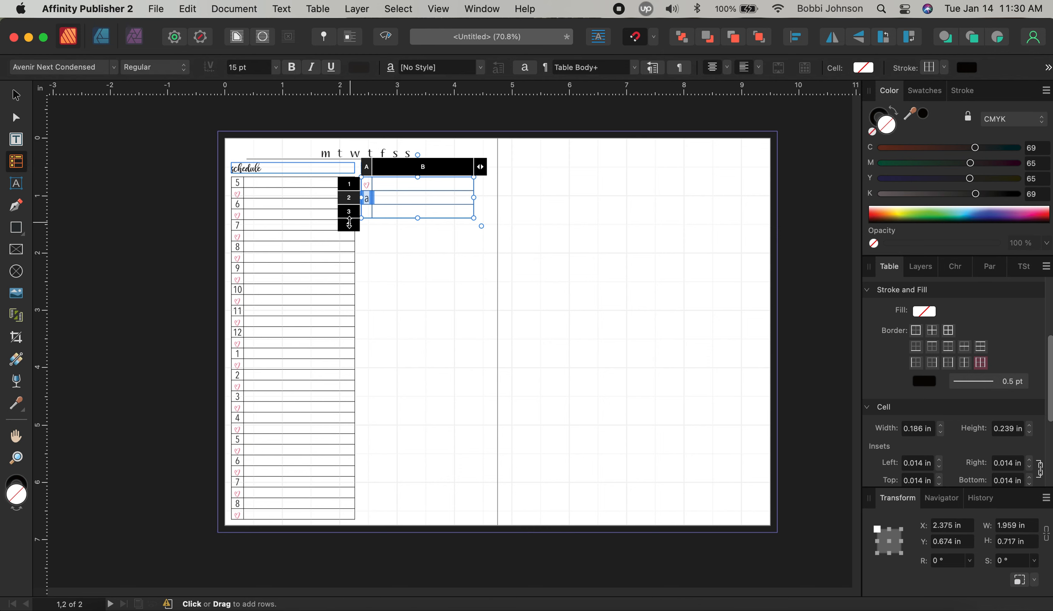
left_click(368, 200)
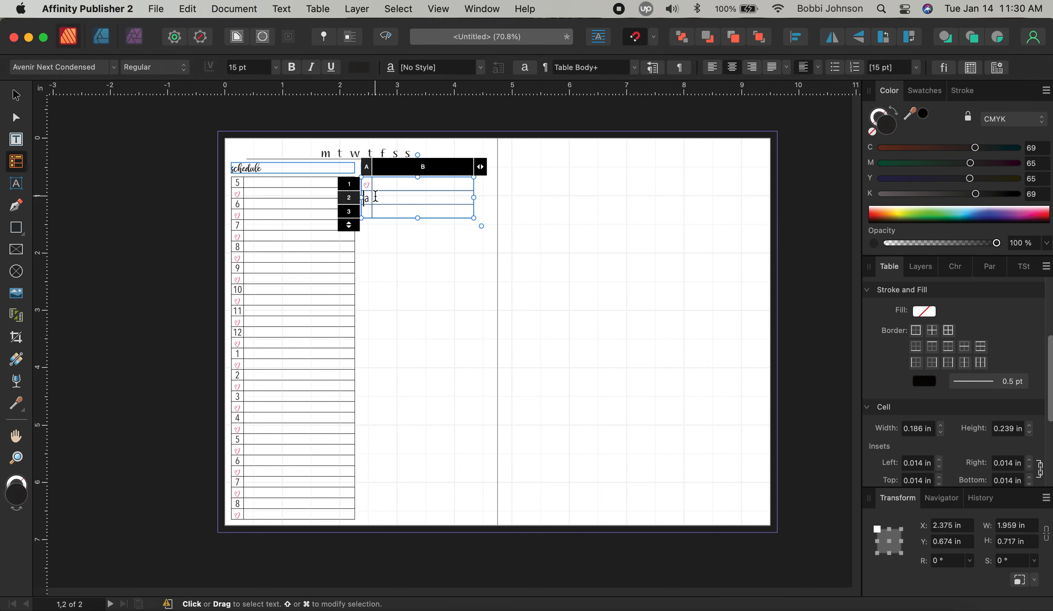
left_click(95, 73)
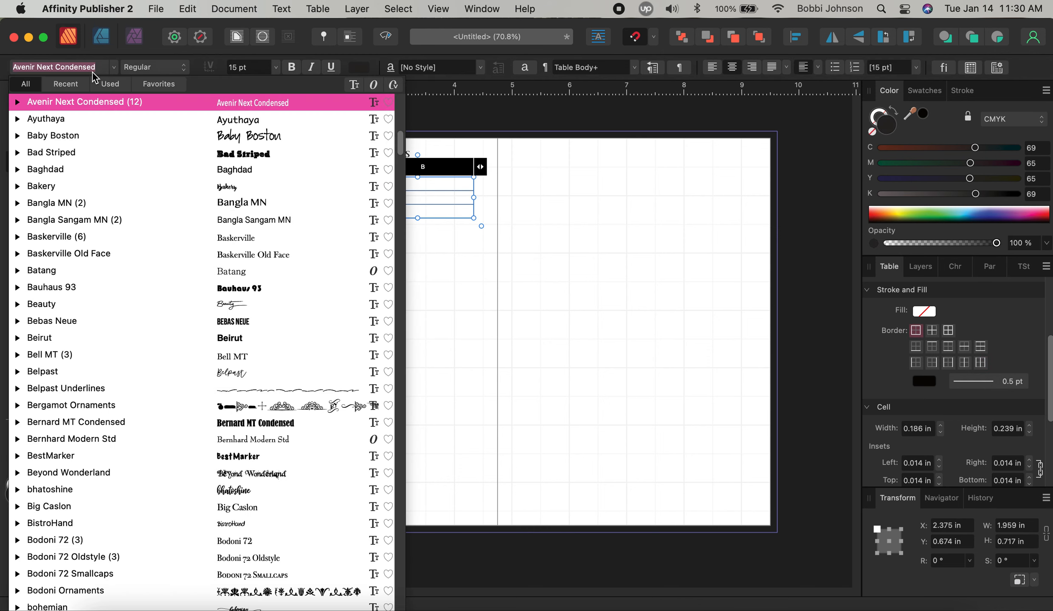
type("Hello Pretty Elements")
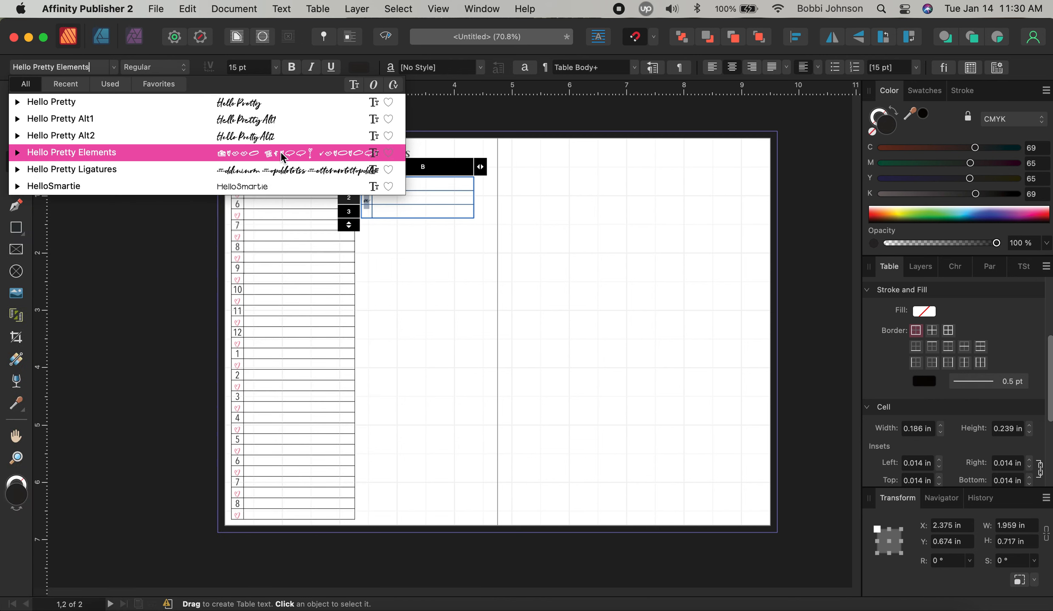
left_click(281, 152)
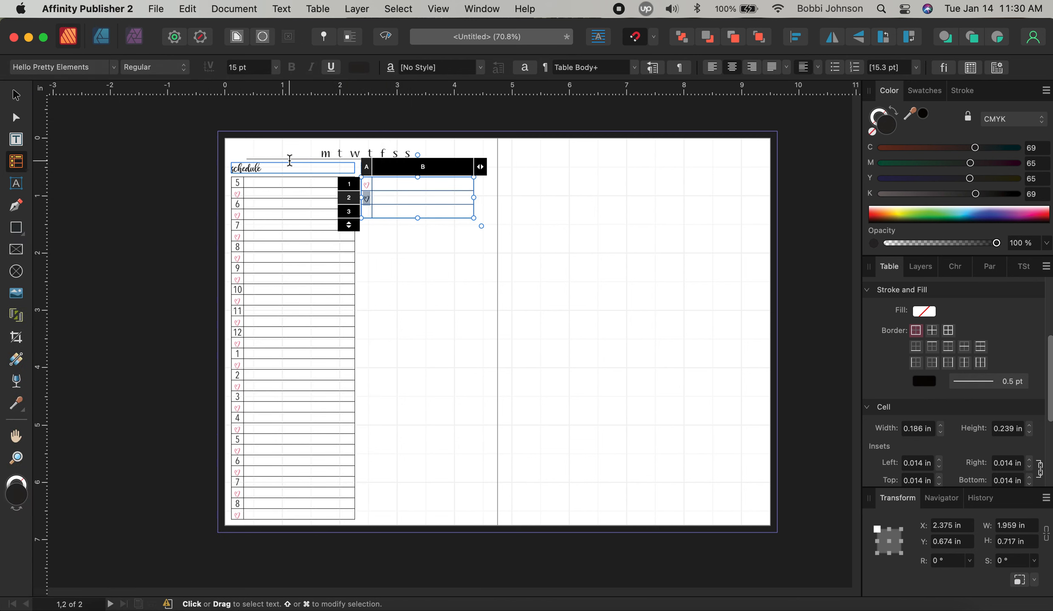
left_click(361, 69)
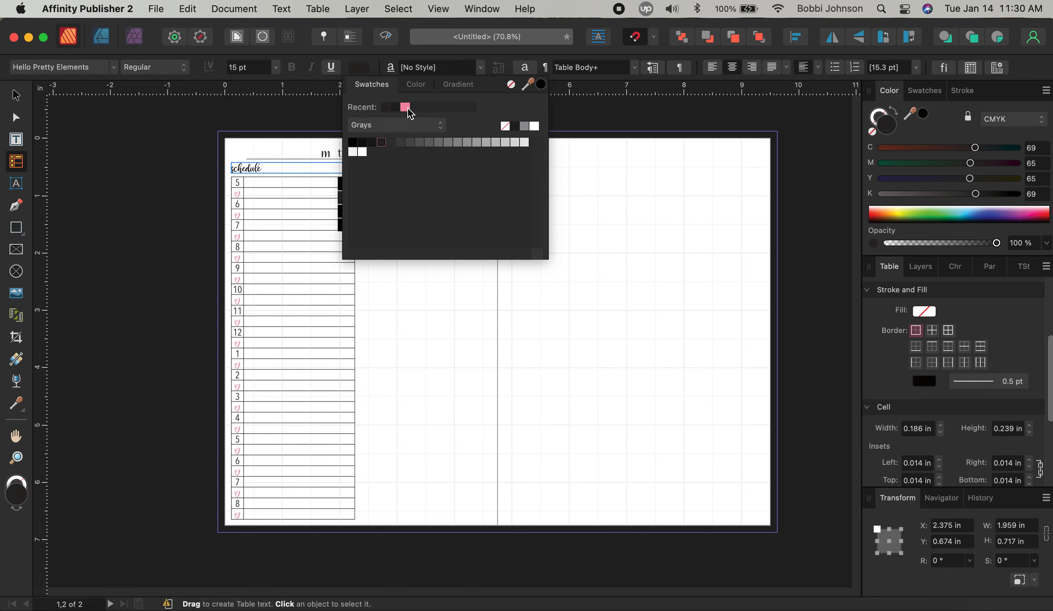
left_click(405, 108)
left_click(467, 301)
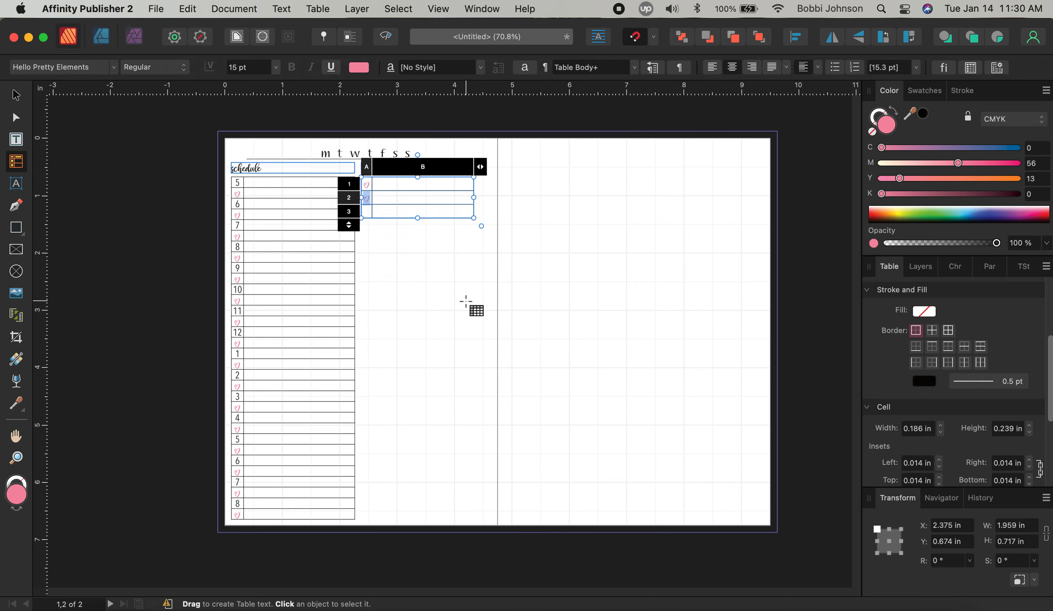
Apply the Hello Pretty Elements font and pink colour to the table's bullet cells
left_click(466, 301)
left_click(397, 201)
key("Tab")
key("Escape")
left_click(63, 67)
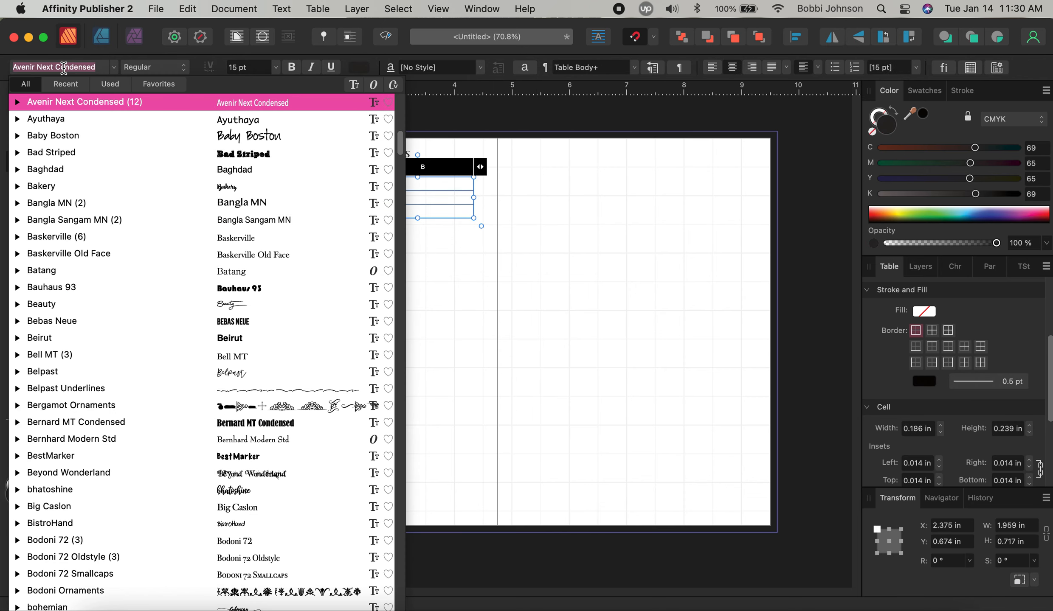
type("hello")
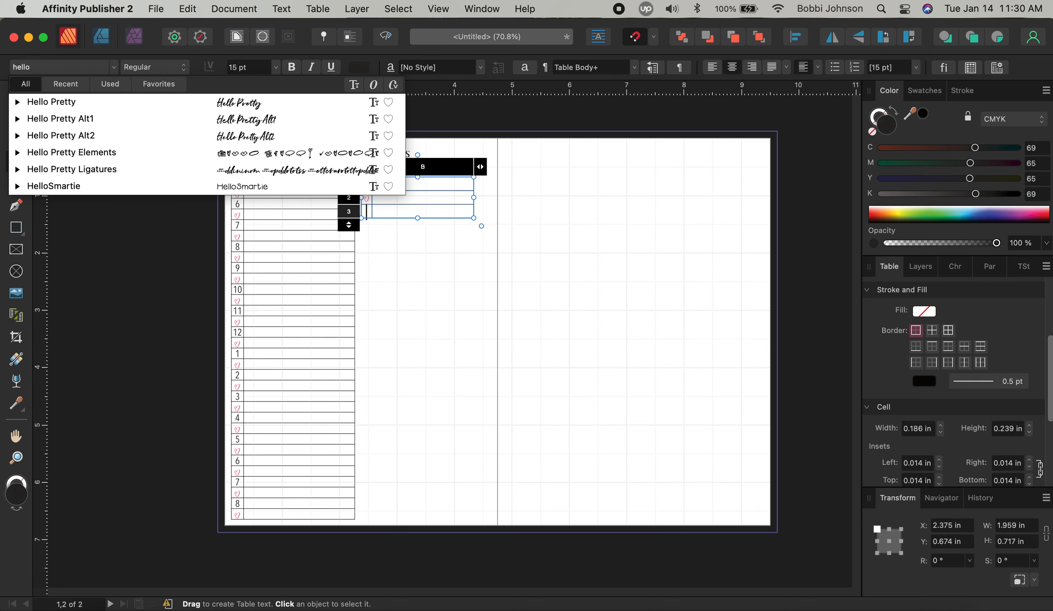
left_click(282, 151)
left_click(358, 67)
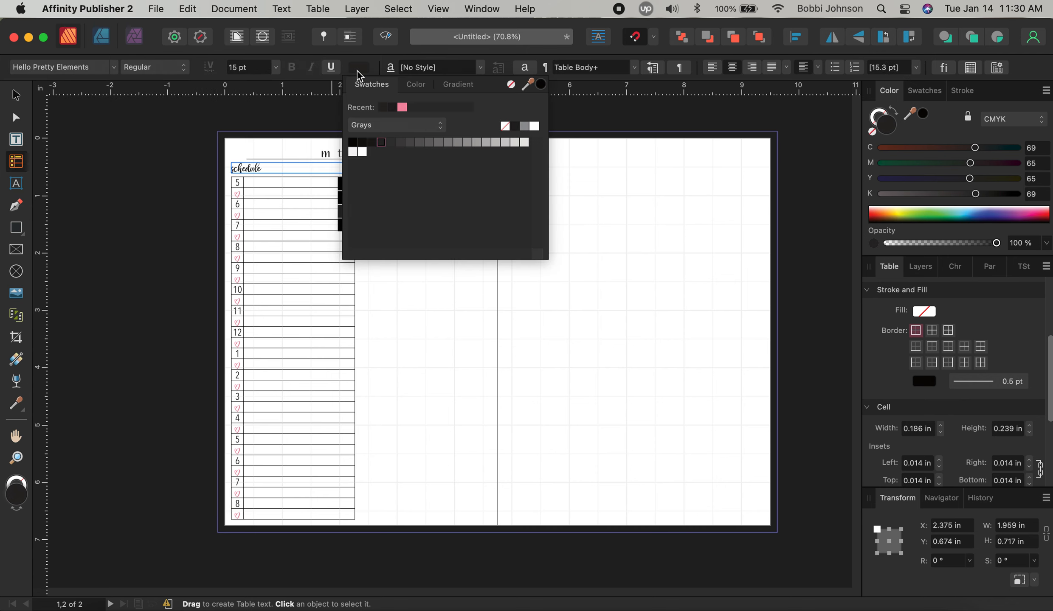
left_click(402, 107)
left_click(394, 275)
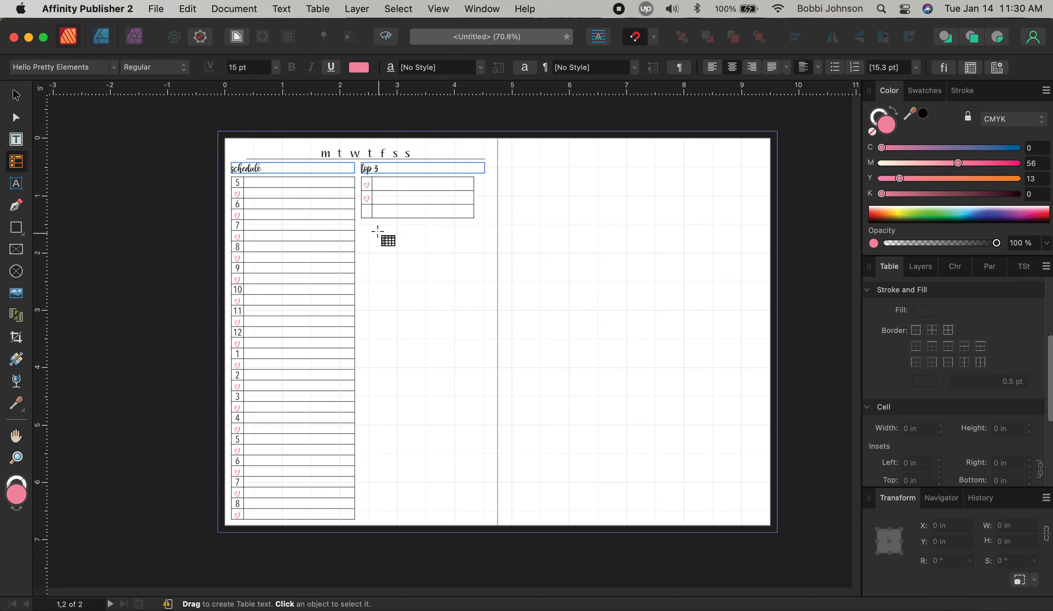
Type 'a' in row 3, column A and set it to Hello Pretty Elements for a heart
left_click(368, 213)
type("a")
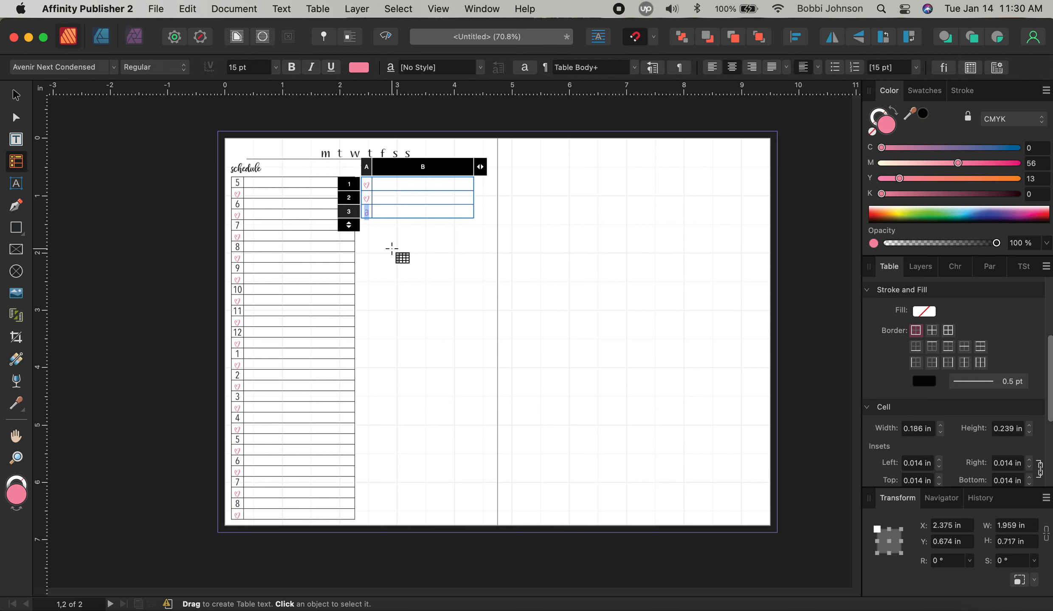
left_click(55, 69)
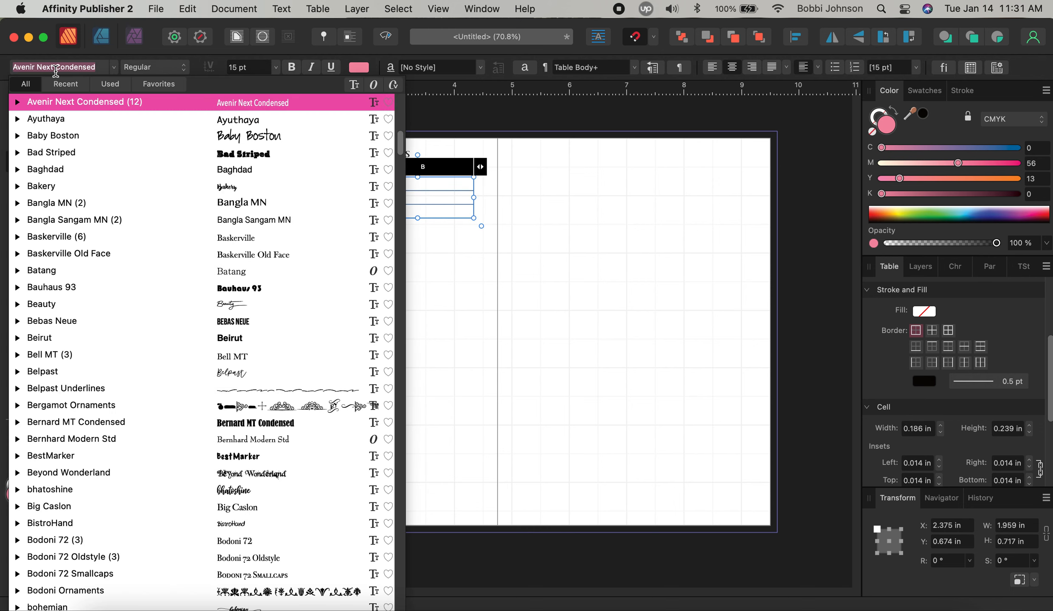
type("hello")
key("Down")
key("Down")
key("Down")
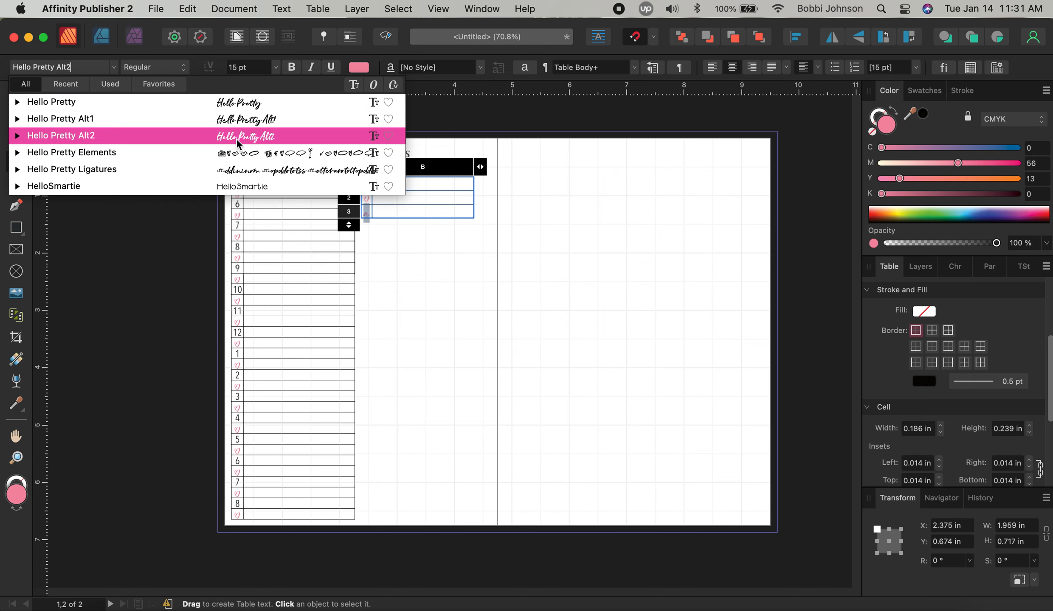
key("Down")
key("Return")
left_click(404, 292)
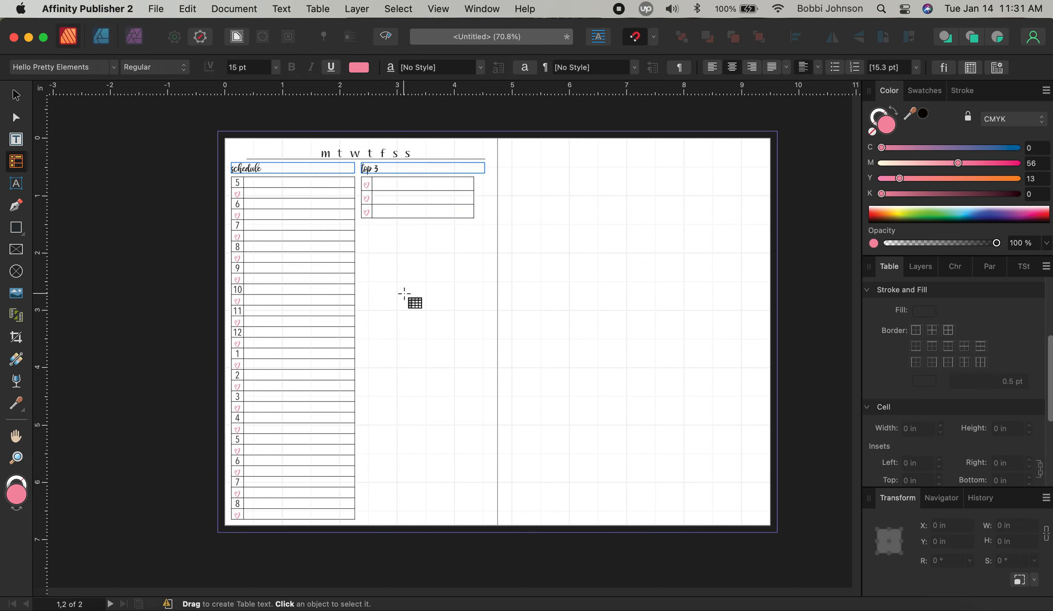
Narrow the 'top 3' heading frame to match the table width
left_click(16, 95)
left_click(478, 174)
left_click_drag(484, 168, 474, 169)
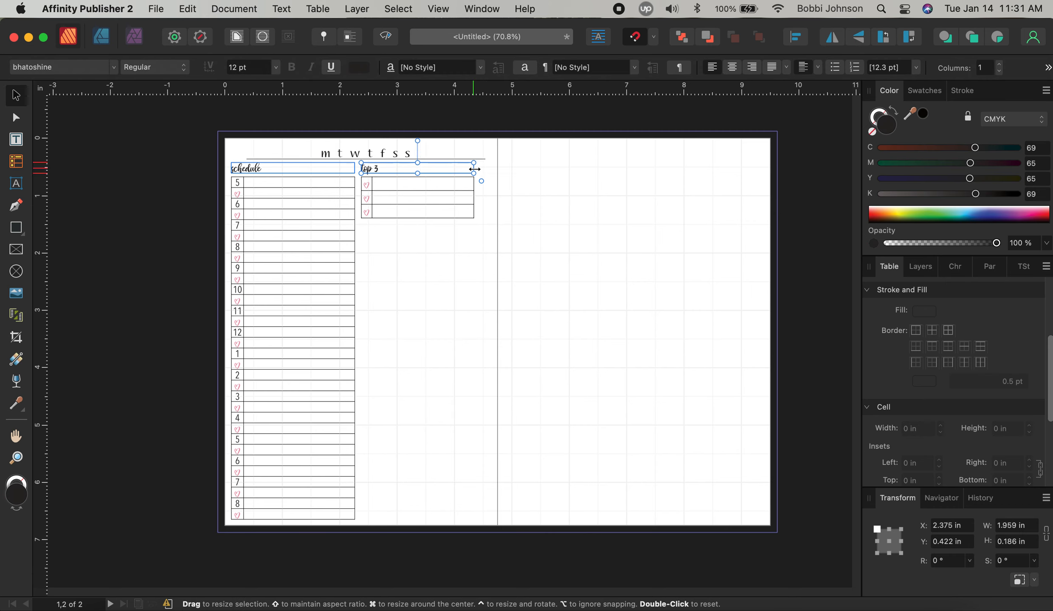
left_click(445, 297)
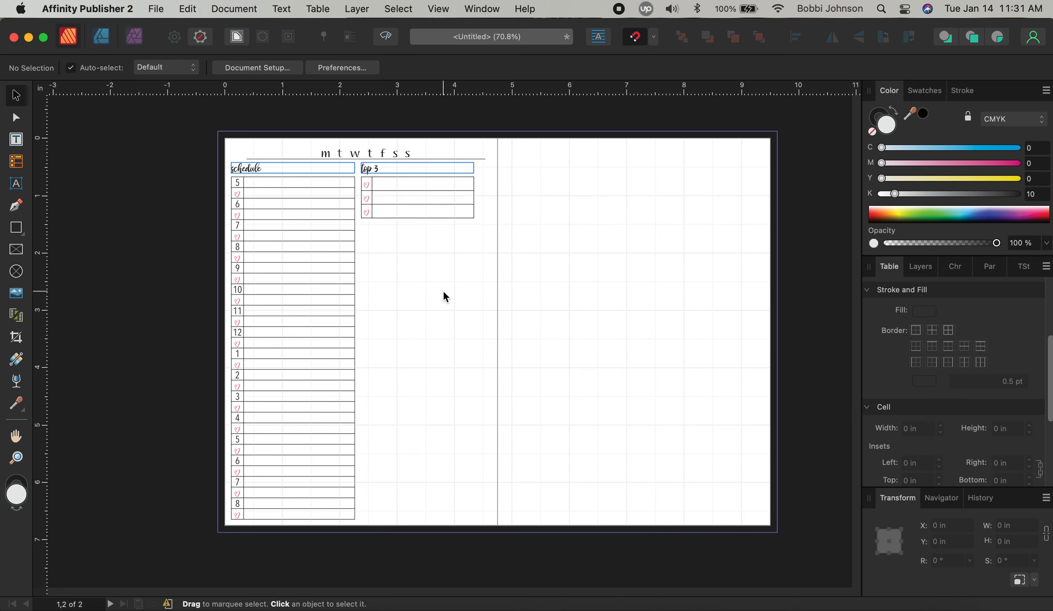
Place copies of the top 3 table and its heading lower on the page
left_click(429, 193)
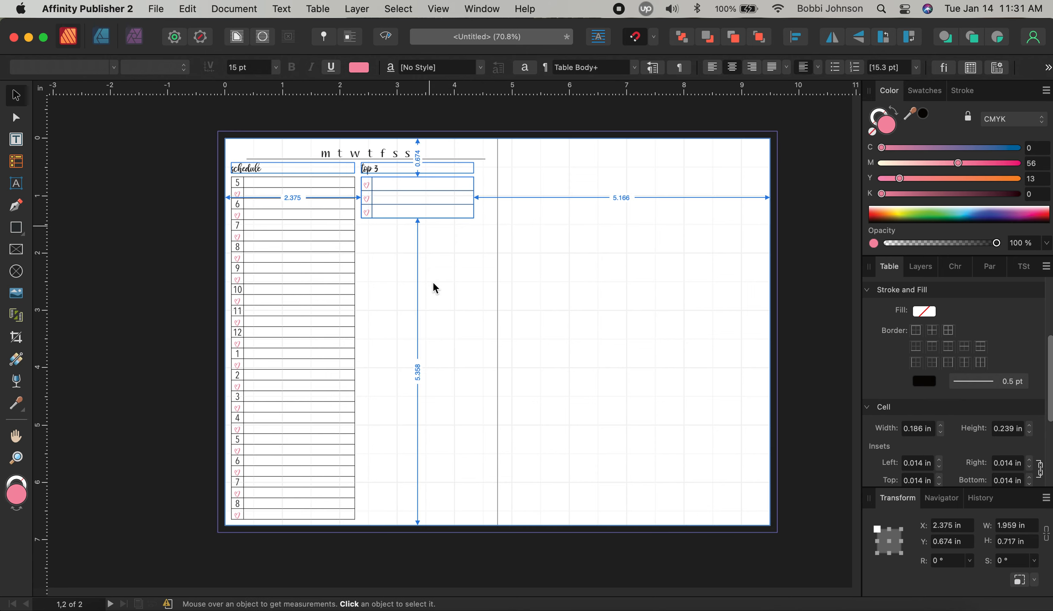
left_click_drag(398, 191, 396, 260)
left_click(382, 169)
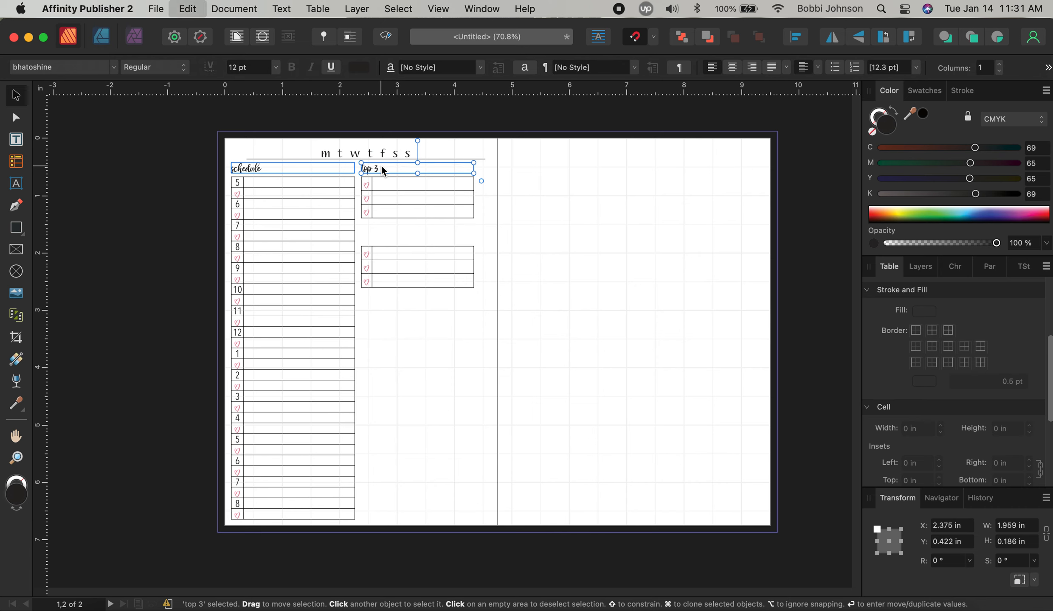
left_click_drag(383, 170, 384, 240)
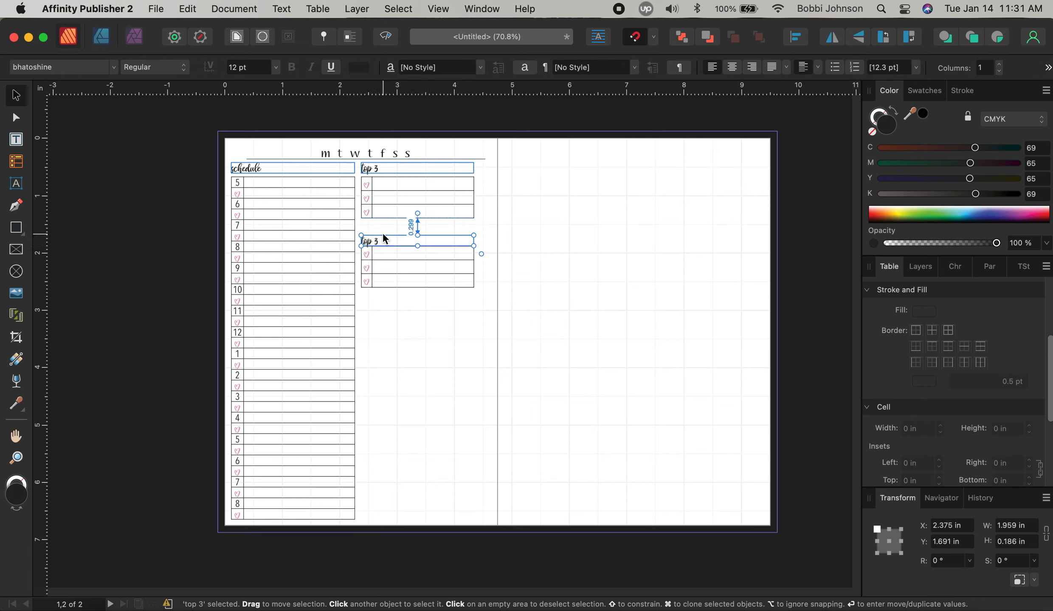
key("Up")
key("Up")
key("Up")
key("Up")
key("Up")
key("Up")
key("Up")
key("Up")
key("Up")
key("Up")
key("Up")
key("Up")
key("Up")
key("Up")
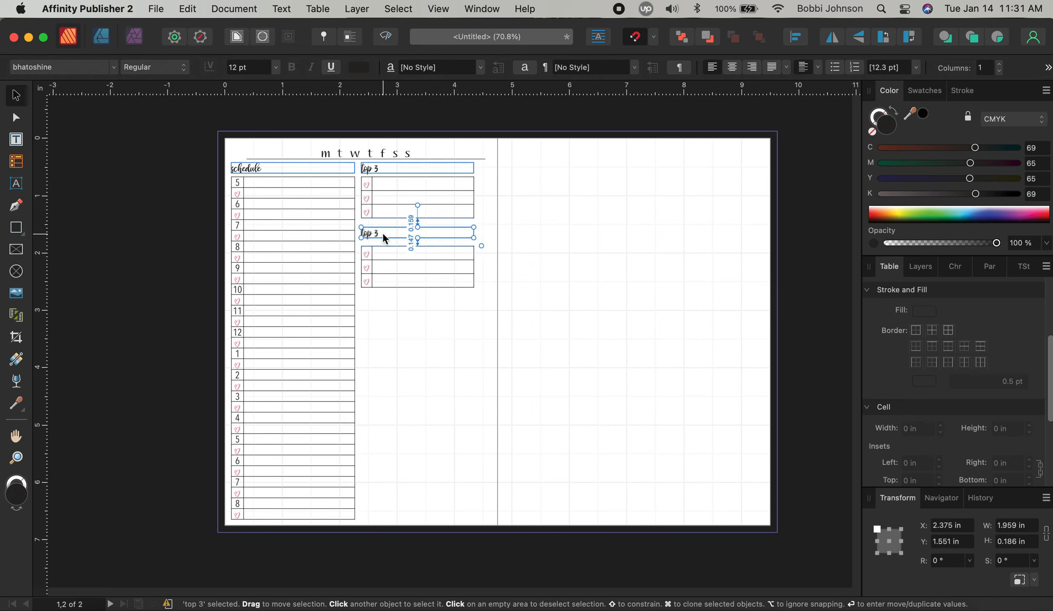
key("Up")
key("Up")
key("Up")
key("Up")
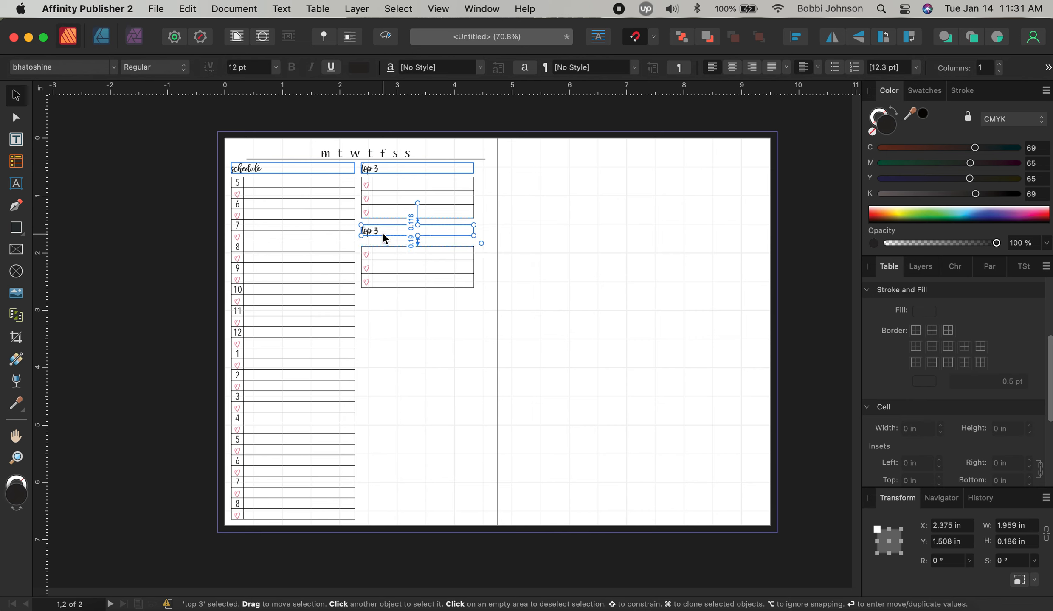
Retype the copied heading as lowercase 'to do'
double_click(383, 232)
key("super+a")
type("To do")
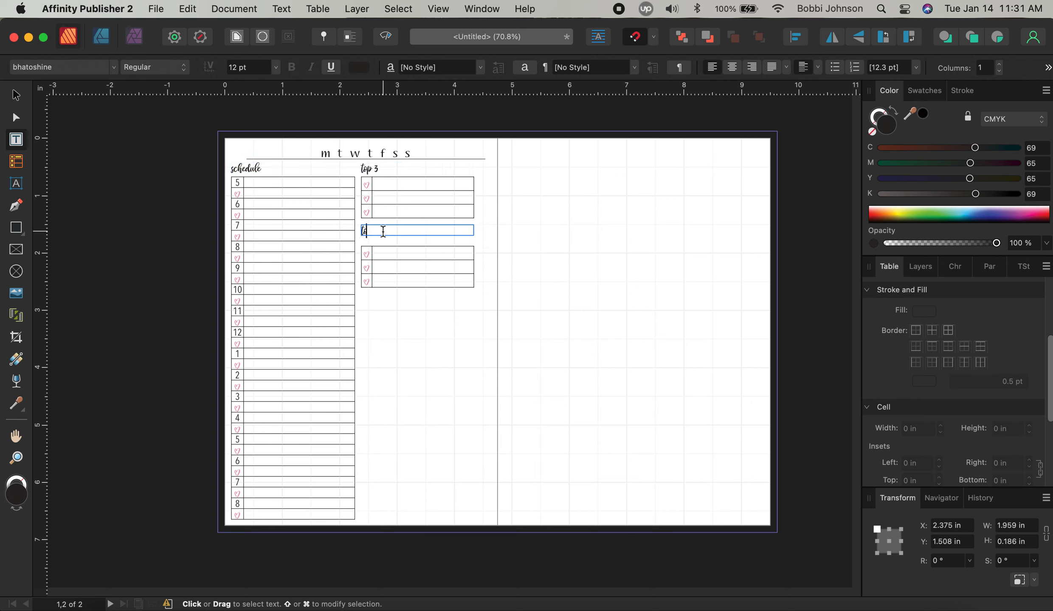
left_click(367, 231)
key("BackSpace")
type("to do")
key("Escape")
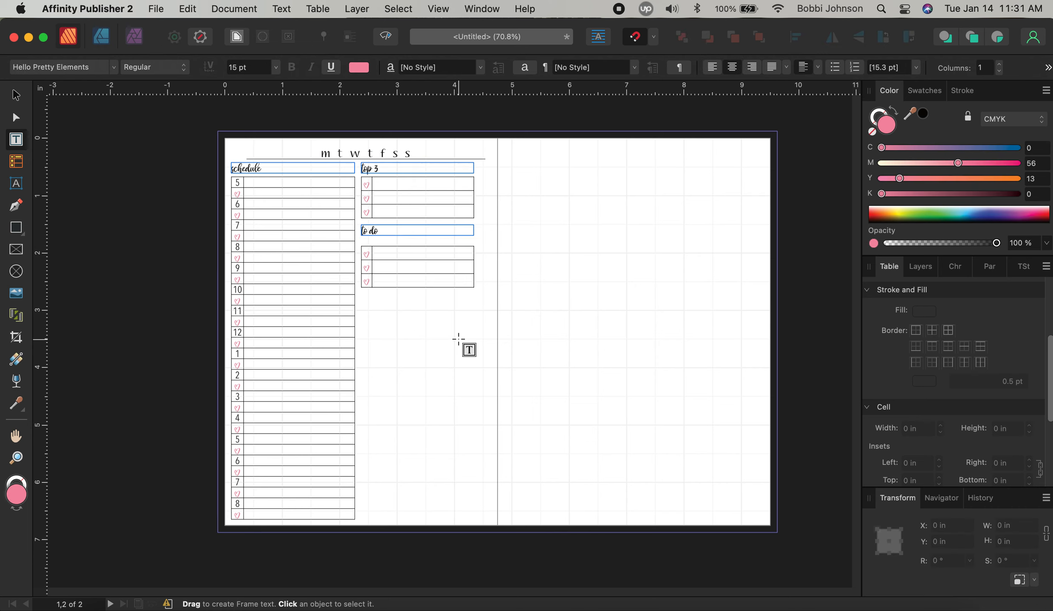
Position the copied table directly under the 'to do' heading
left_click(17, 97)
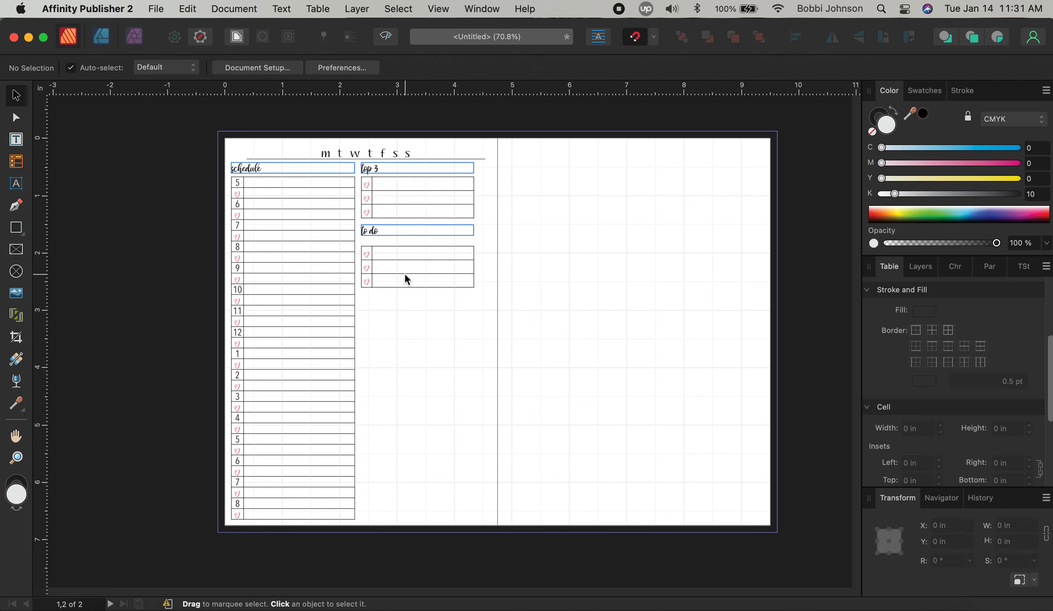
left_click_drag(403, 270, 404, 266)
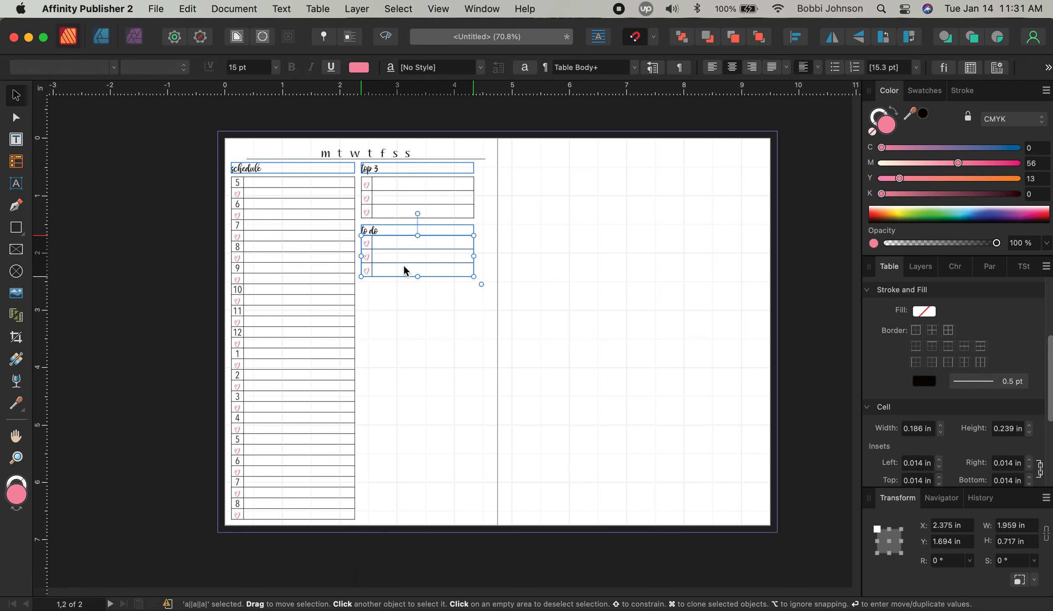
key("Down")
key("Down")
key("Down")
key("Down")
key("Down")
key("Down")
key("Down")
key("Down")
key("Down")
key("Down")
key("Down")
key("Down")
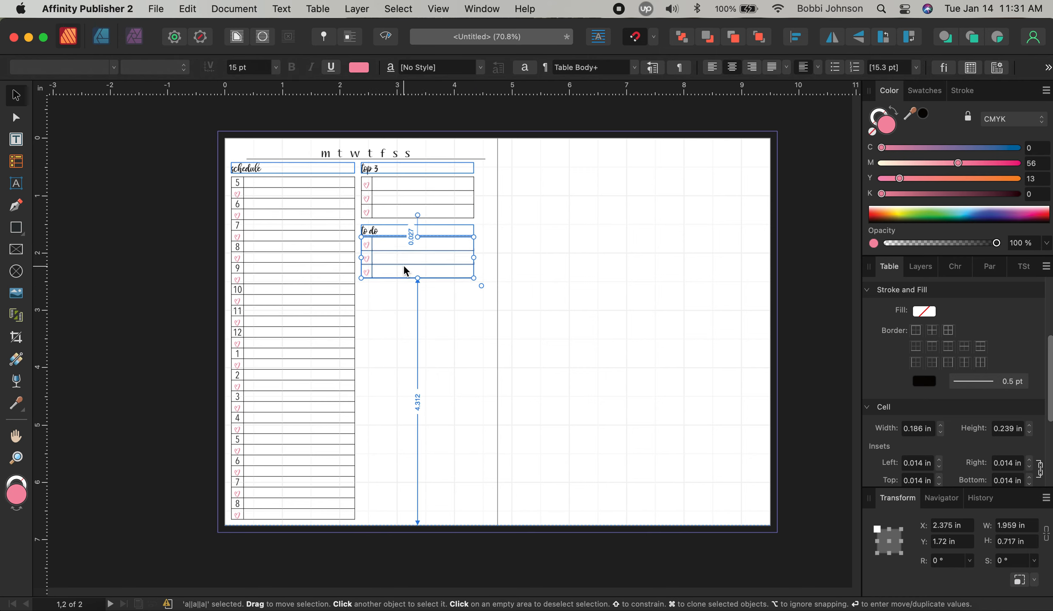
key("Down")
key("Down")
key("Down")
key("Down")
key("Down")
key("Down")
key("Down")
key("Down")
key("Down")
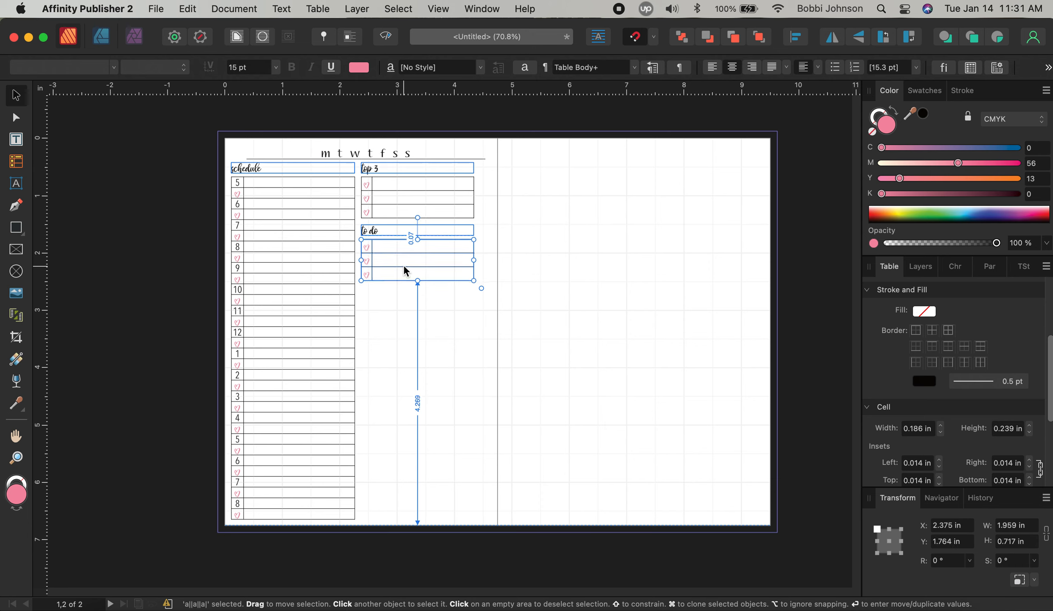
Increase the 'to do' table's row count to 20
double_click(404, 269)
left_click(404, 273)
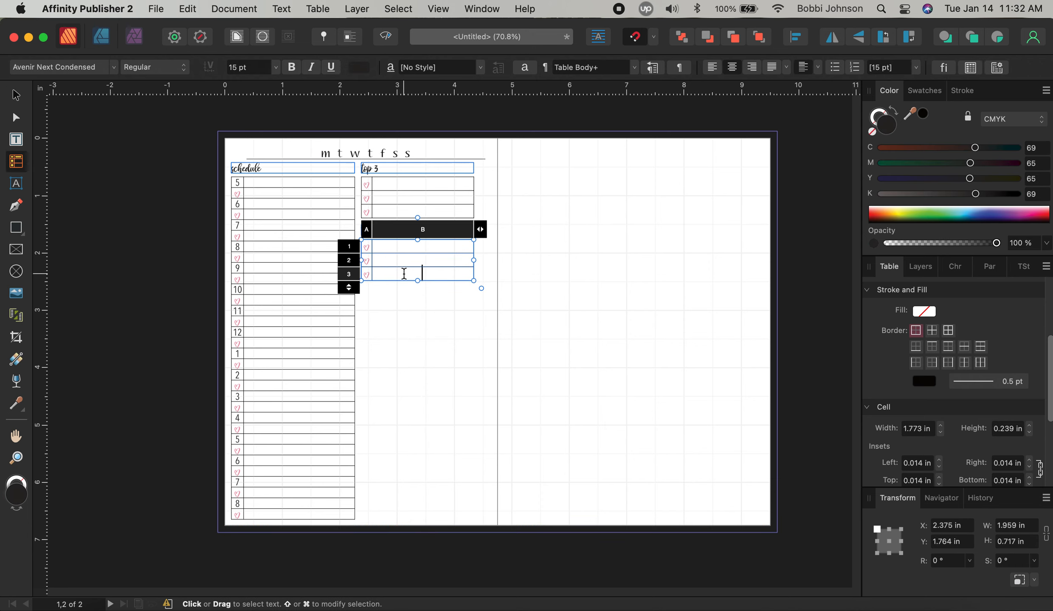
left_click(348, 288)
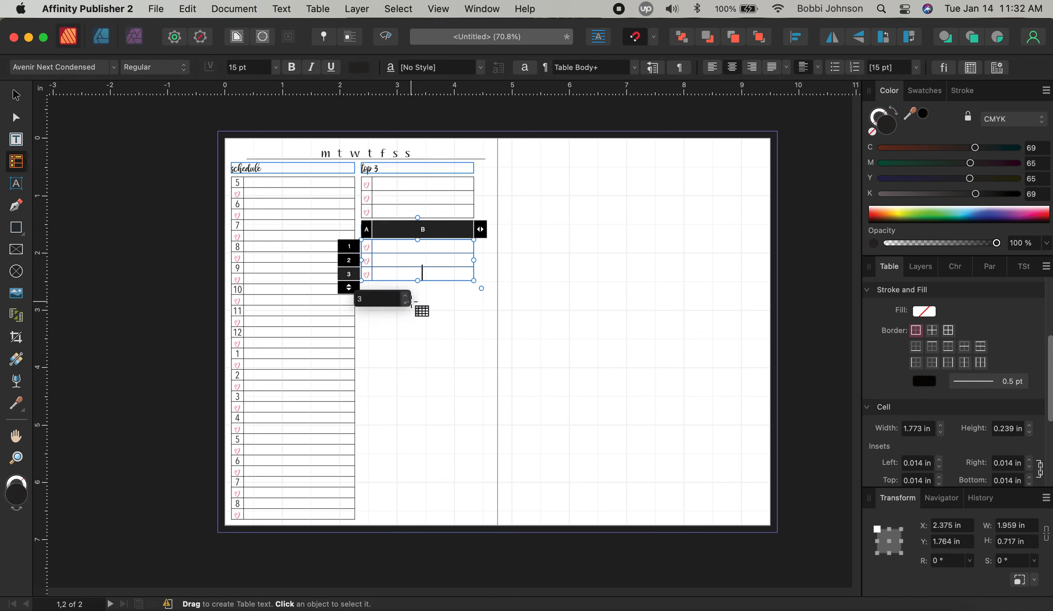
left_click(407, 296)
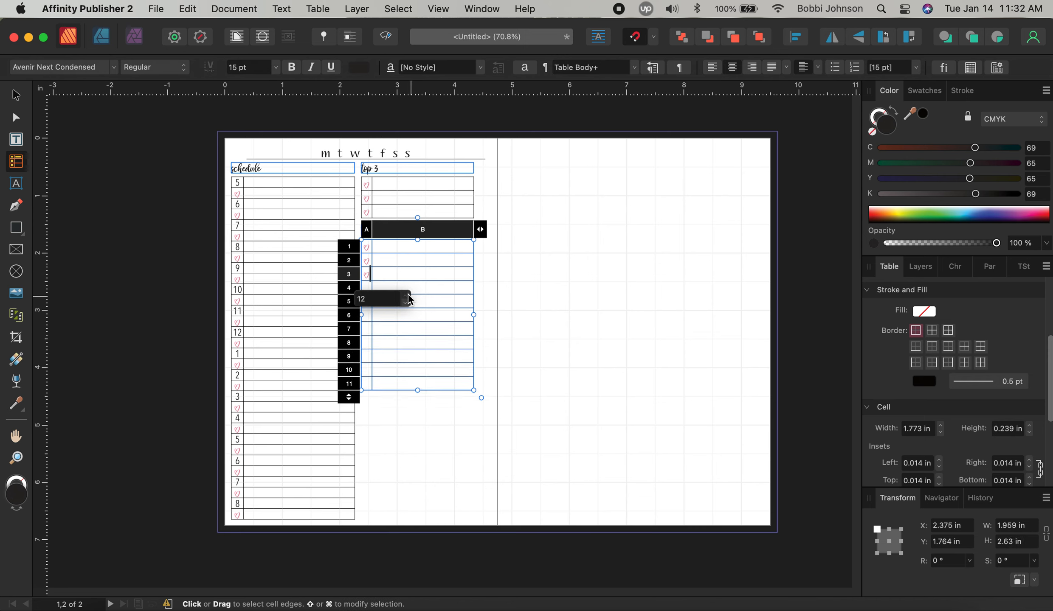
left_click(407, 295)
left_click(407, 295)
left_click(407, 295)
left_click(407, 295)
left_click(407, 295)
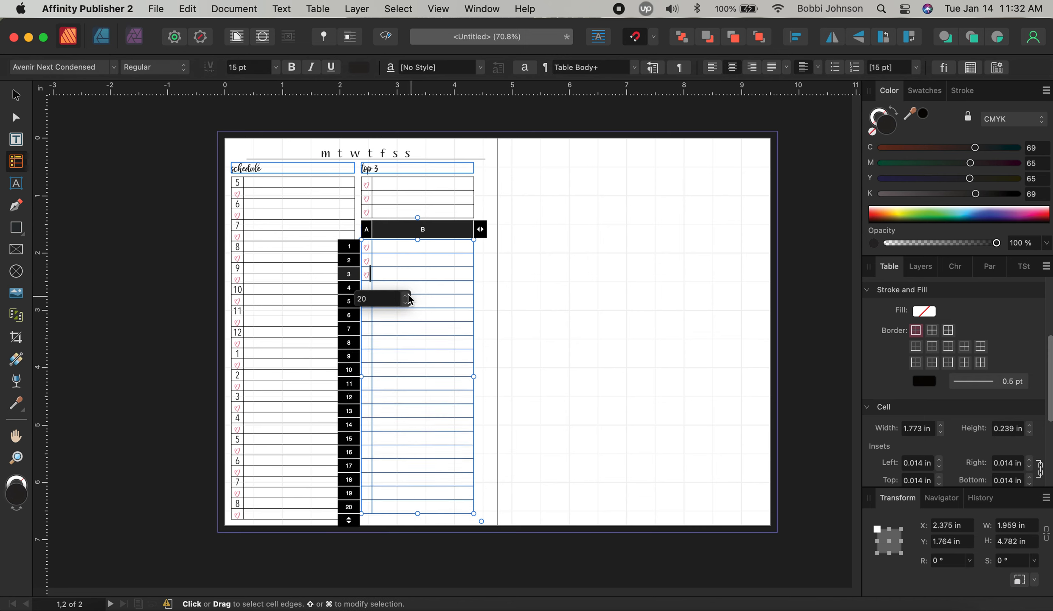
left_click(536, 326)
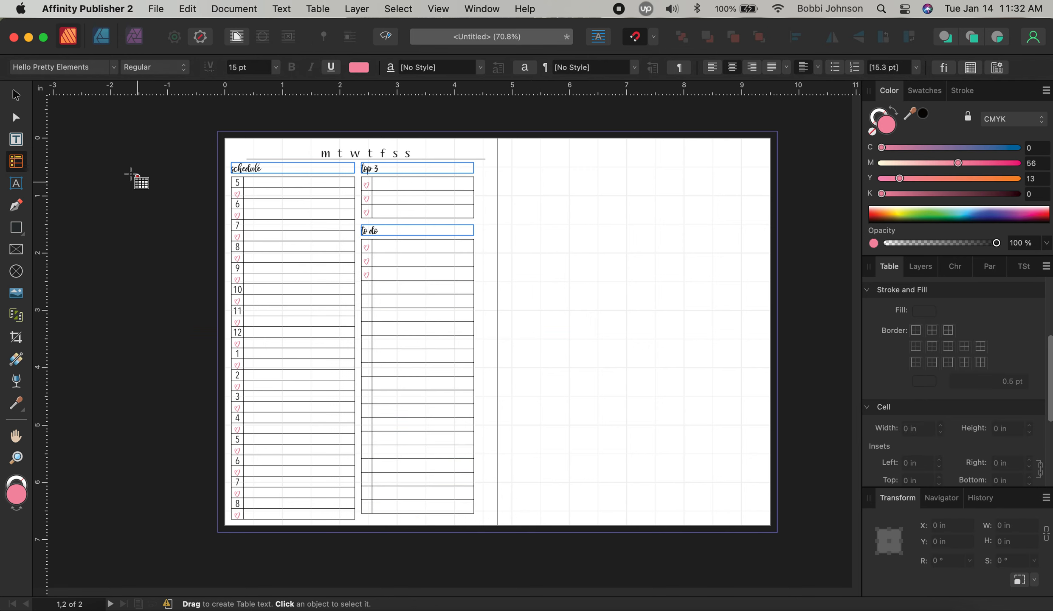
Realign the 'to do' table and heading, then select the heart in row 3
left_click(16, 95)
left_click_drag(393, 286, 393, 290)
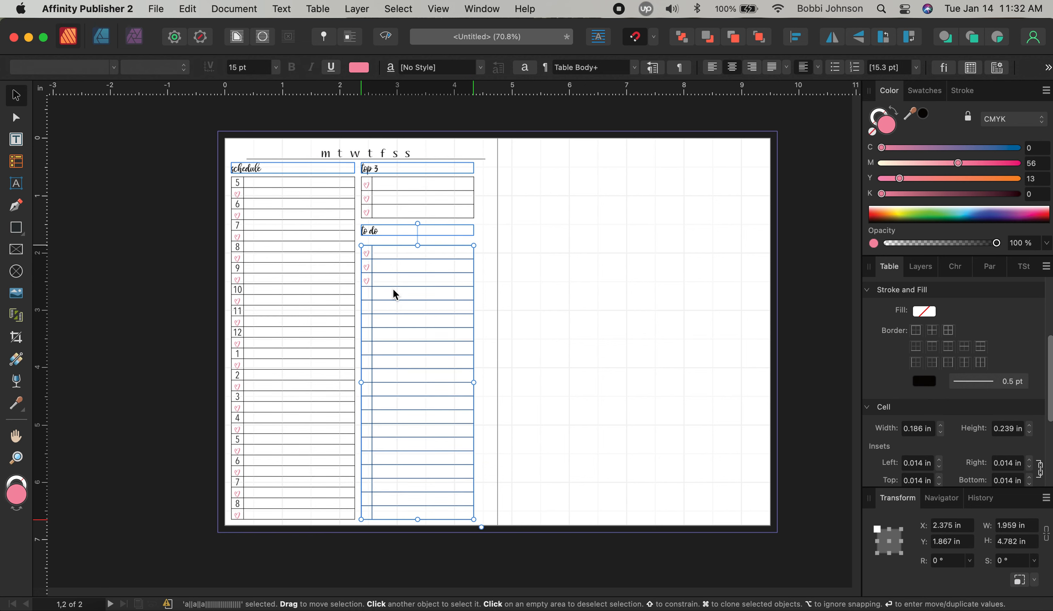
left_click_drag(433, 233, 435, 237)
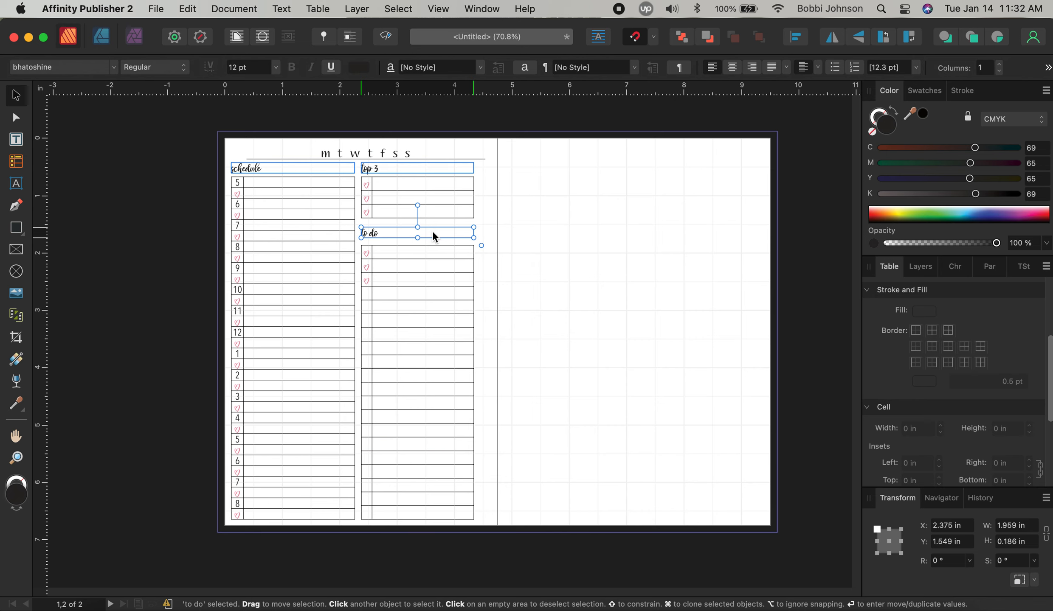
double_click(371, 280)
double_click(368, 280)
Undo a stray paste in row 4 and copy the pink heart from row 3
left_click(368, 293)
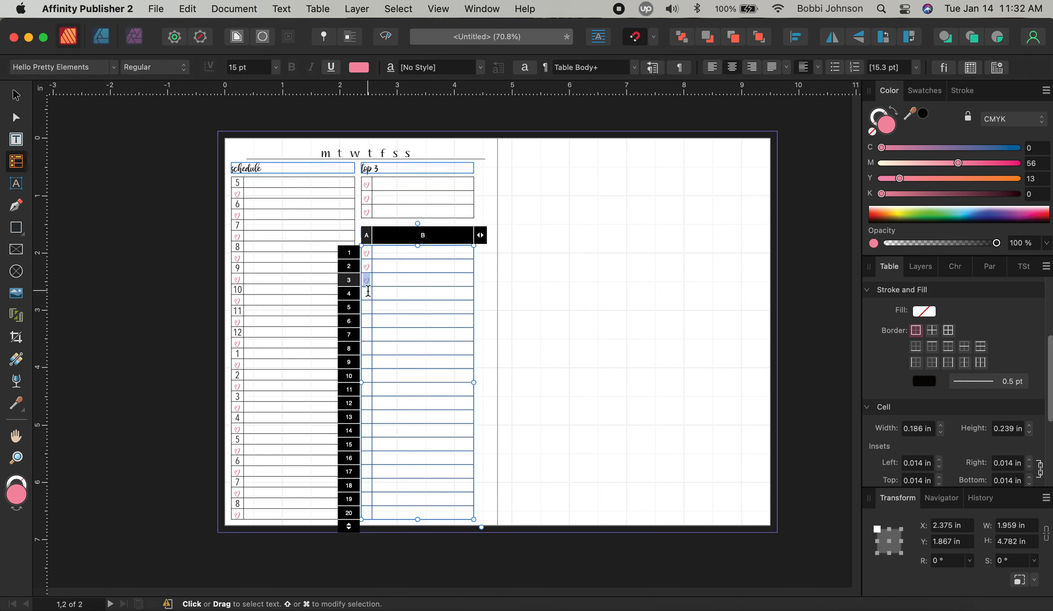
key("super+v")
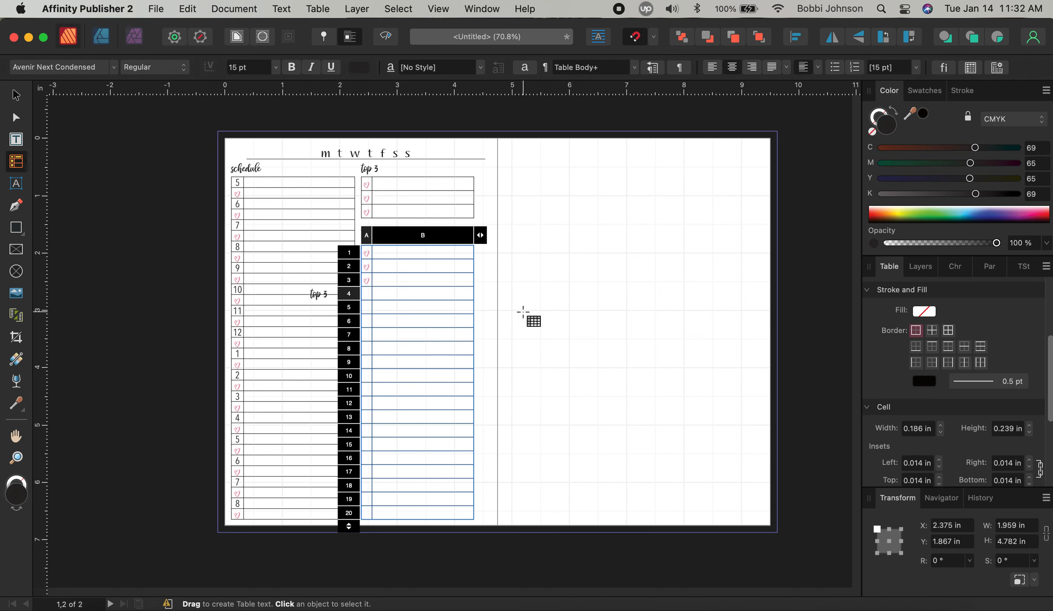
key("super+z")
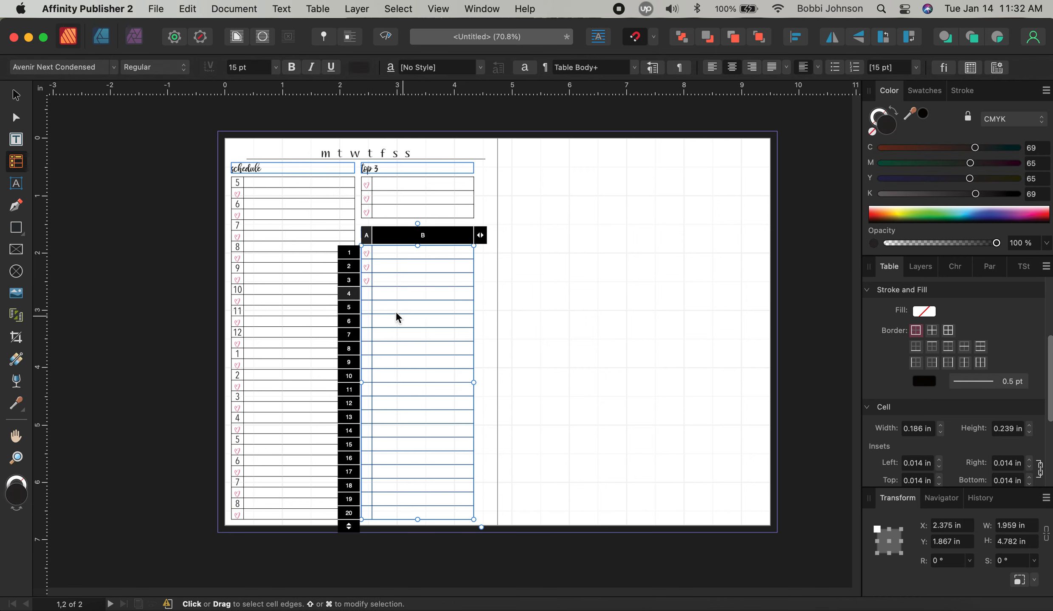
double_click(367, 281)
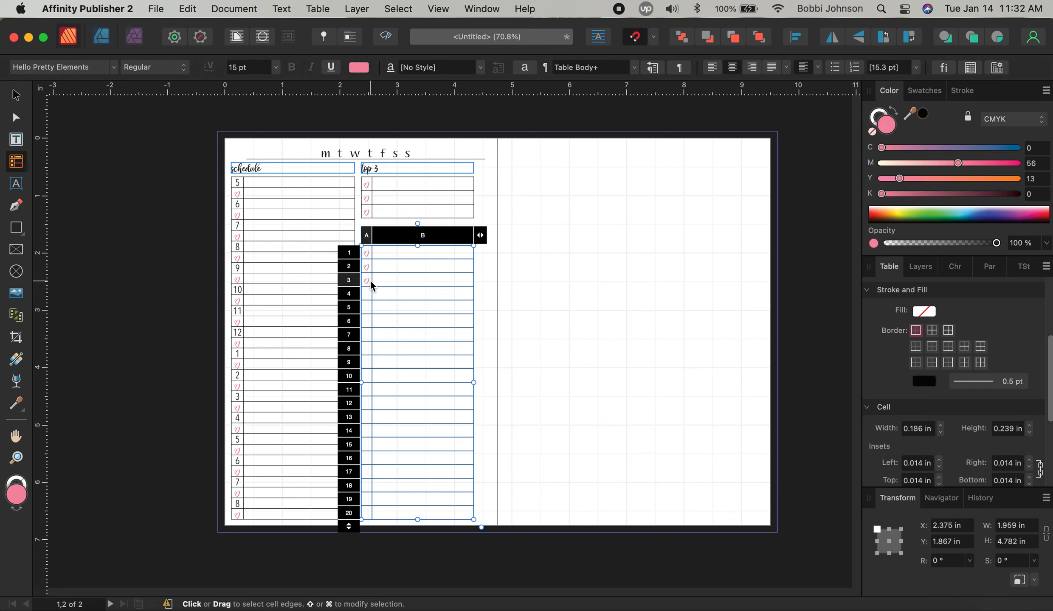
key("super+c")
Paste pink hearts into column A of rows 4 through 10
key("Tab")
key("Tab")
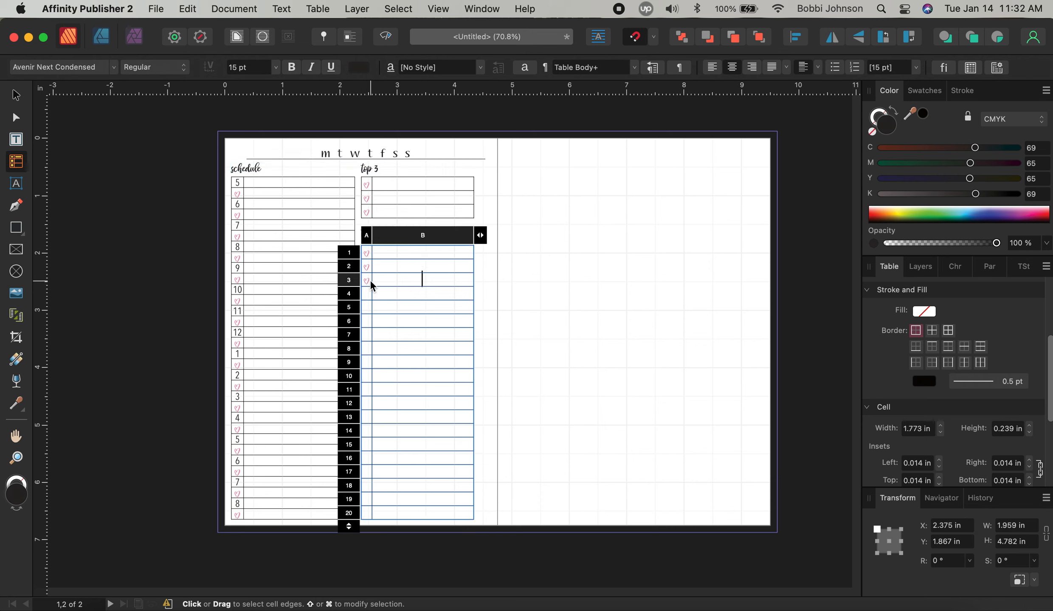
key("super+v")
key("Tab")
key("Tab")
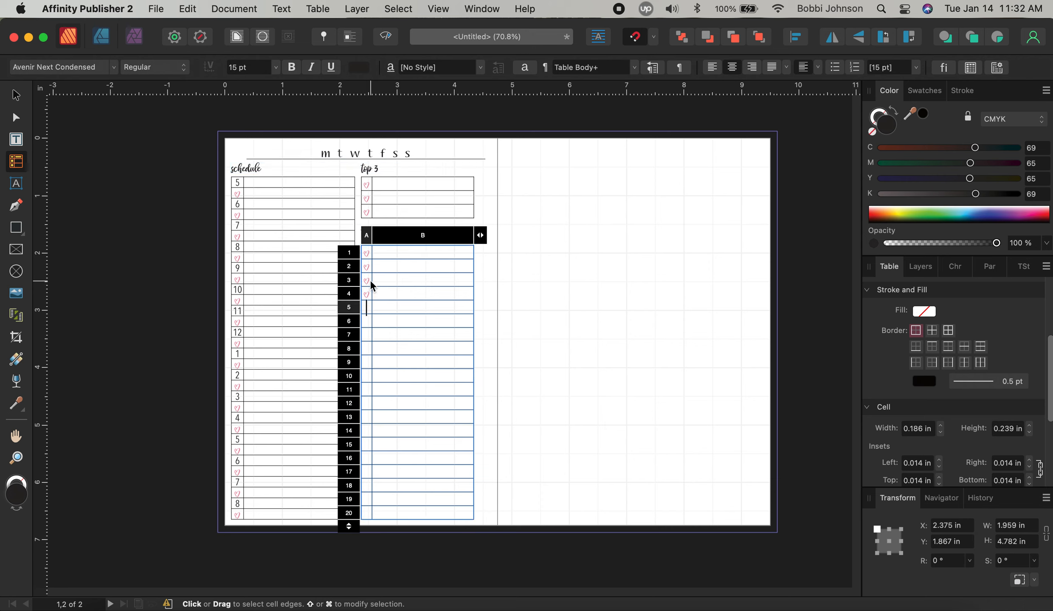
key("super+v")
key("Tab")
key("Tab")
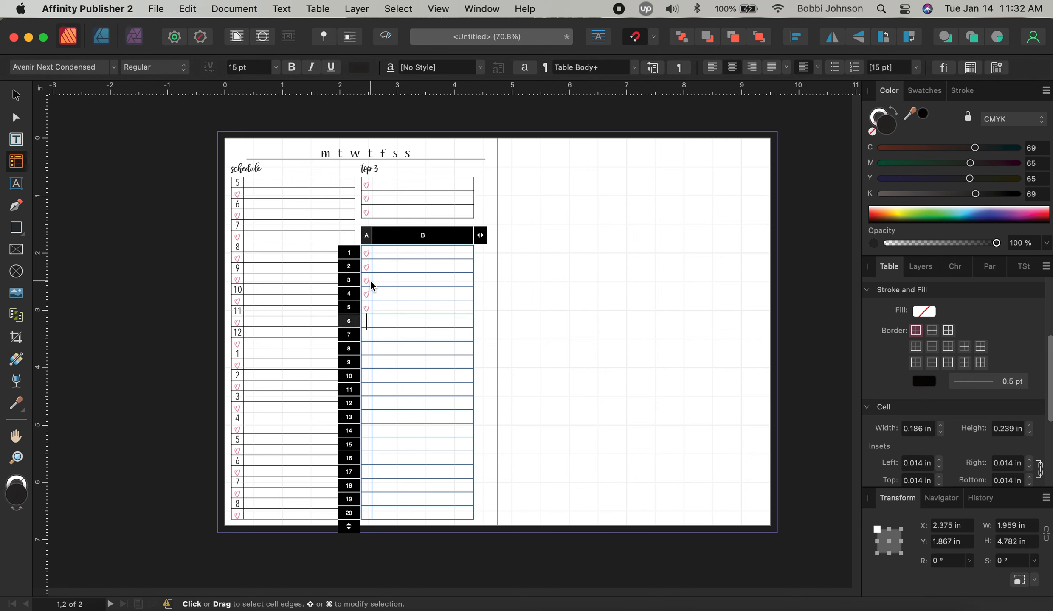
key("super+v")
key("Tab")
key("Tab")
key("super+v")
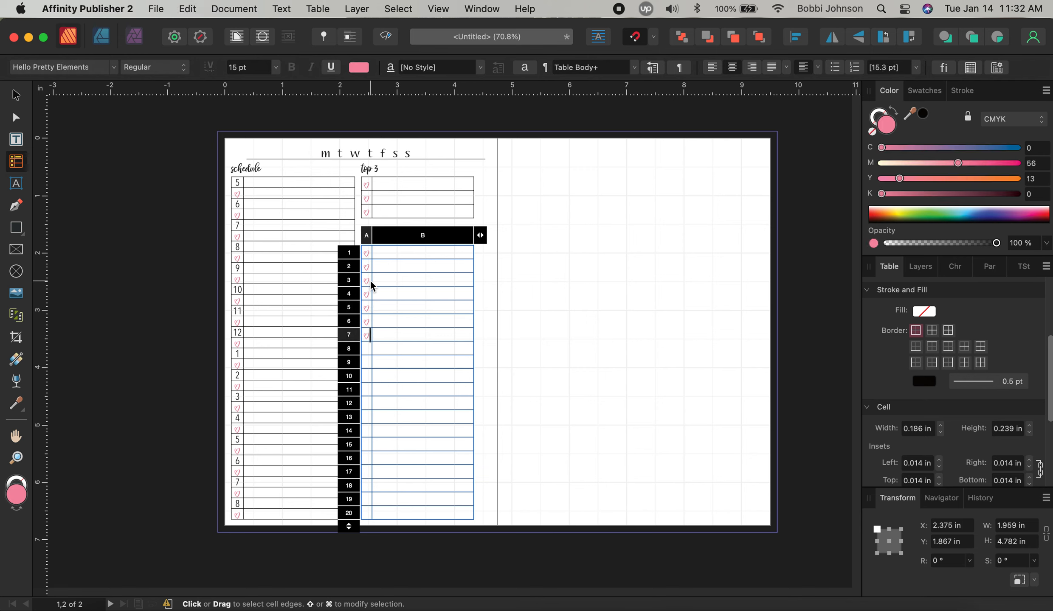
key("Tab")
key("Tab")
key("super+v")
key("Tab")
key("Tab")
key("super+v")
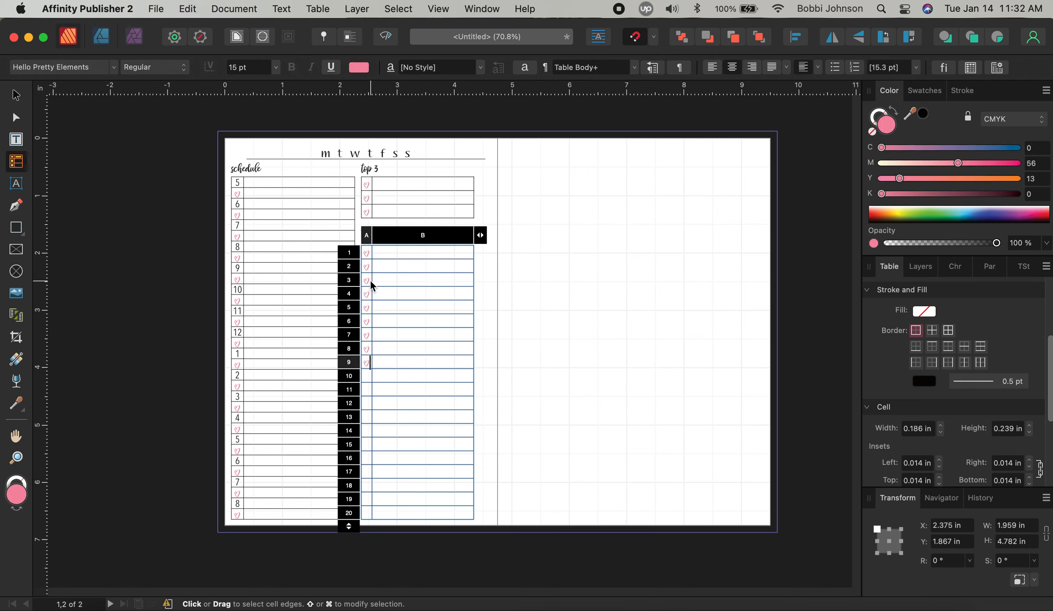
key("Tab")
key("Tab")
key("super+v")
Paste pink hearts into cells A12 through A20 to finish the column
key("Tab")
key("Tab")
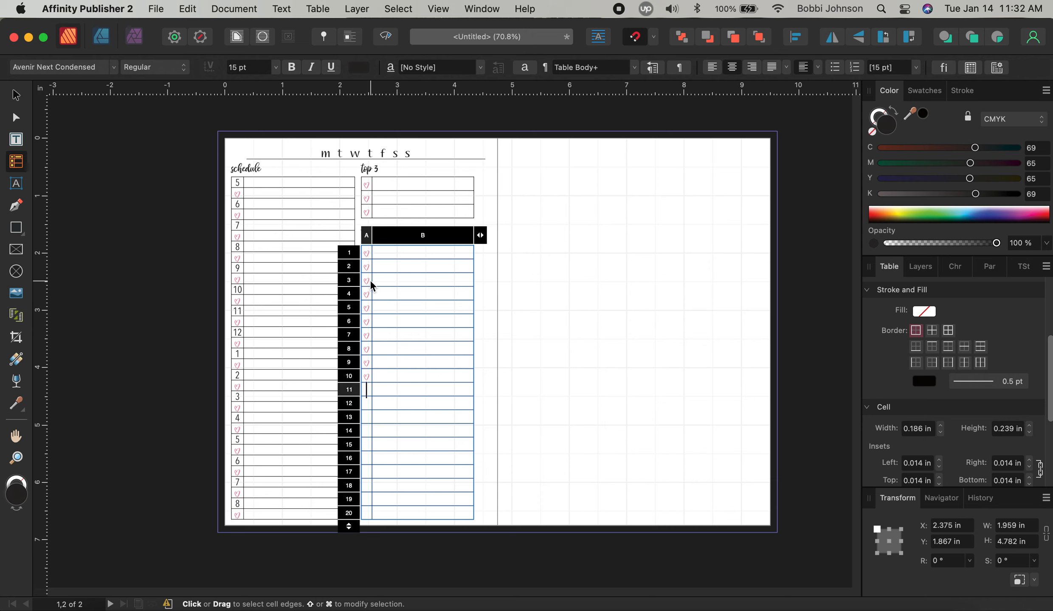
key("Tab")
key("Tab")
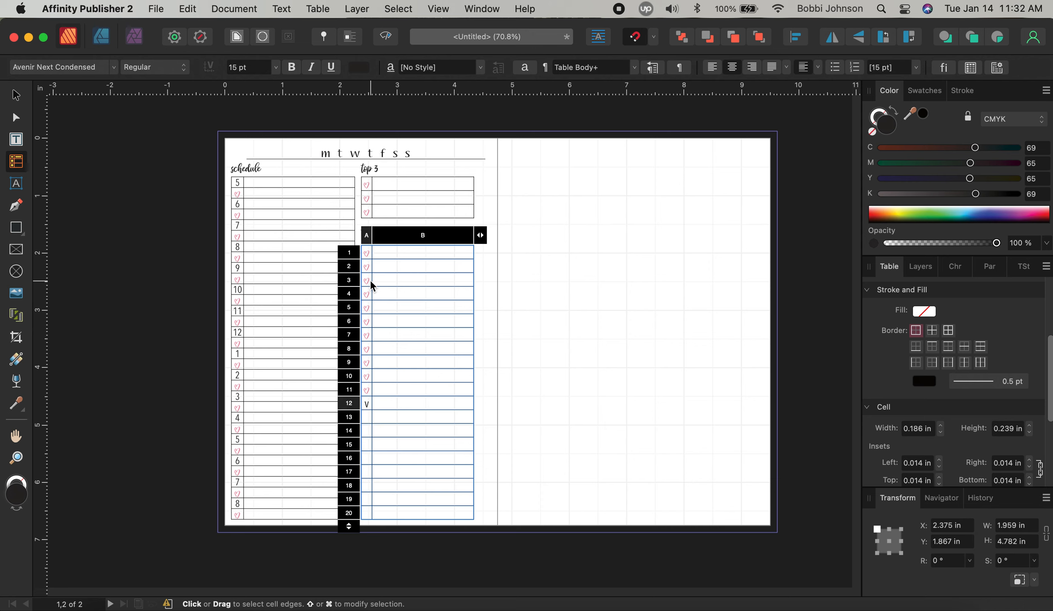
key("super+v")
key("Tab")
key("Tab")
key("super+v")
key("Tab")
key("Tab")
key("super+v")
key("Tab")
key("Tab")
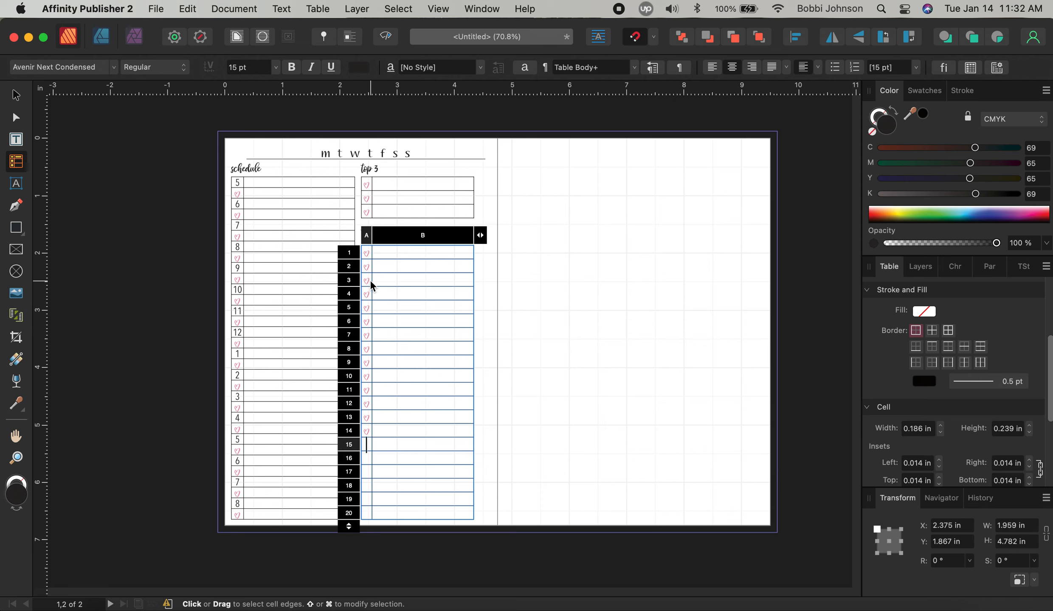
key("super+v")
key("Tab")
key("Tab")
key("super+v")
key("Tab")
key("Tab")
key("super+v")
key("Tab")
key("Tab")
key("super+v")
key("Tab")
key("Tab")
key("super+v")
key("Tab")
key("Tab")
key("super+v")
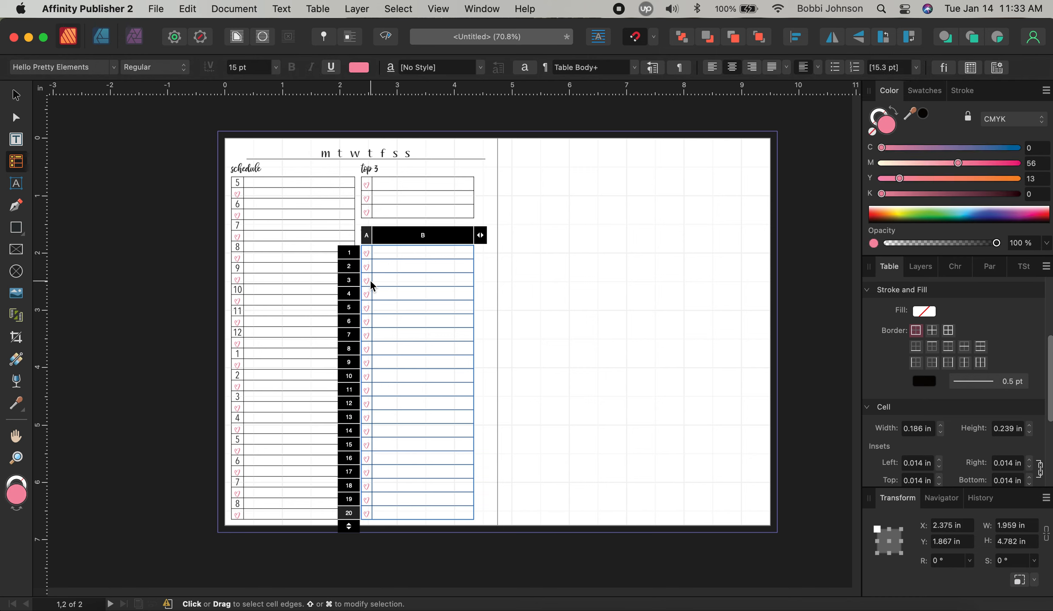
left_click(16, 95)
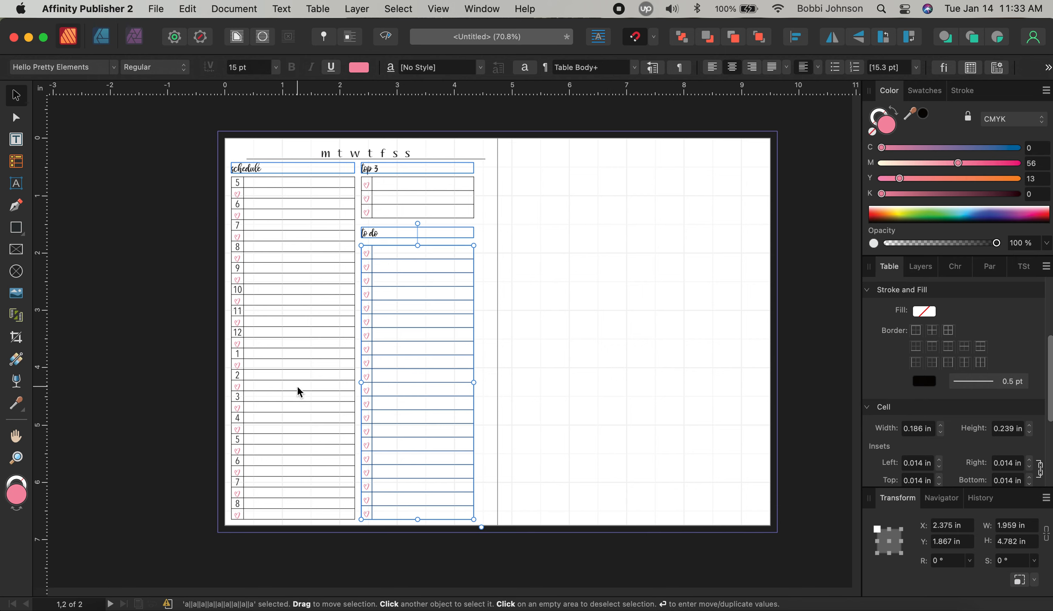
Set the border colour of every to do table cell to None
double_click(404, 278)
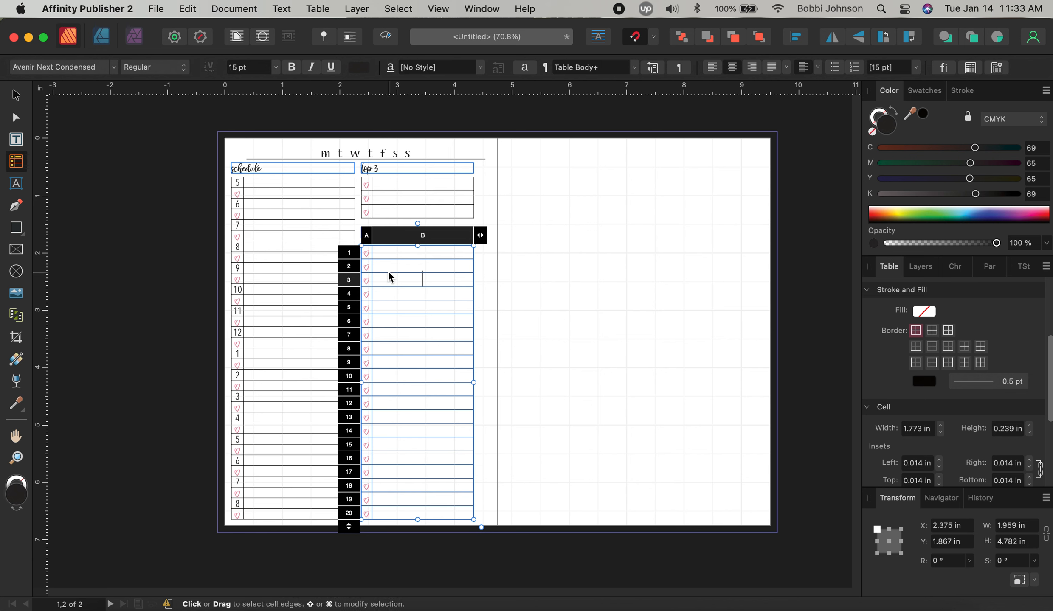
left_click_drag(367, 252, 452, 509)
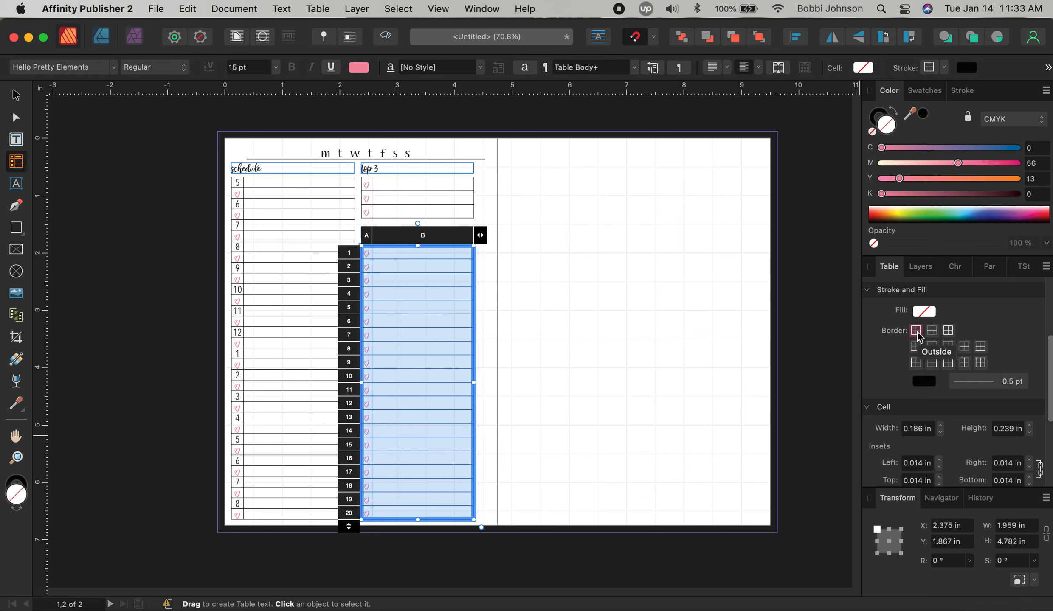
left_click(923, 381)
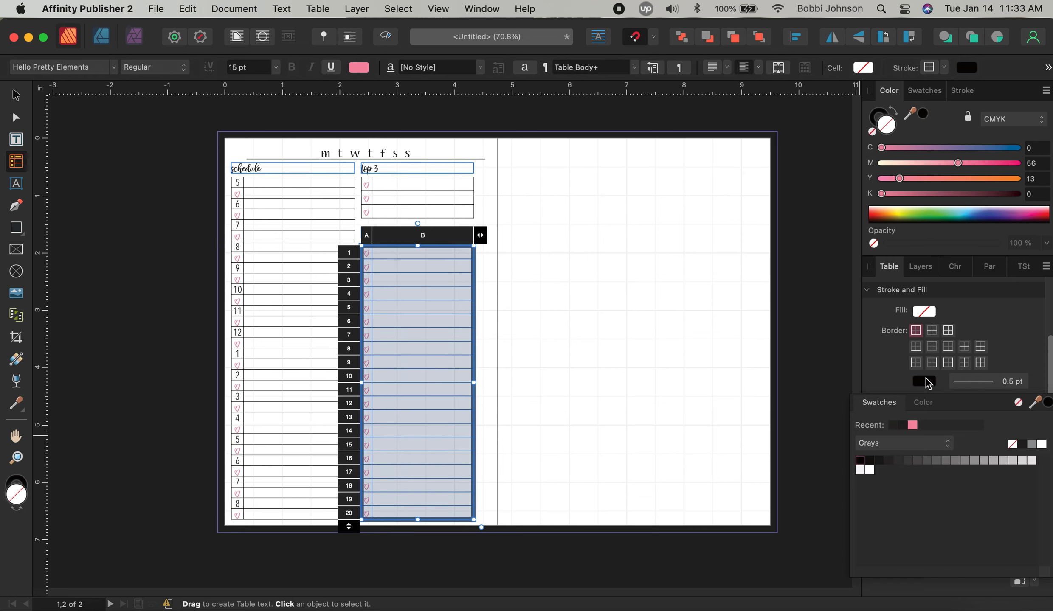
left_click(1018, 403)
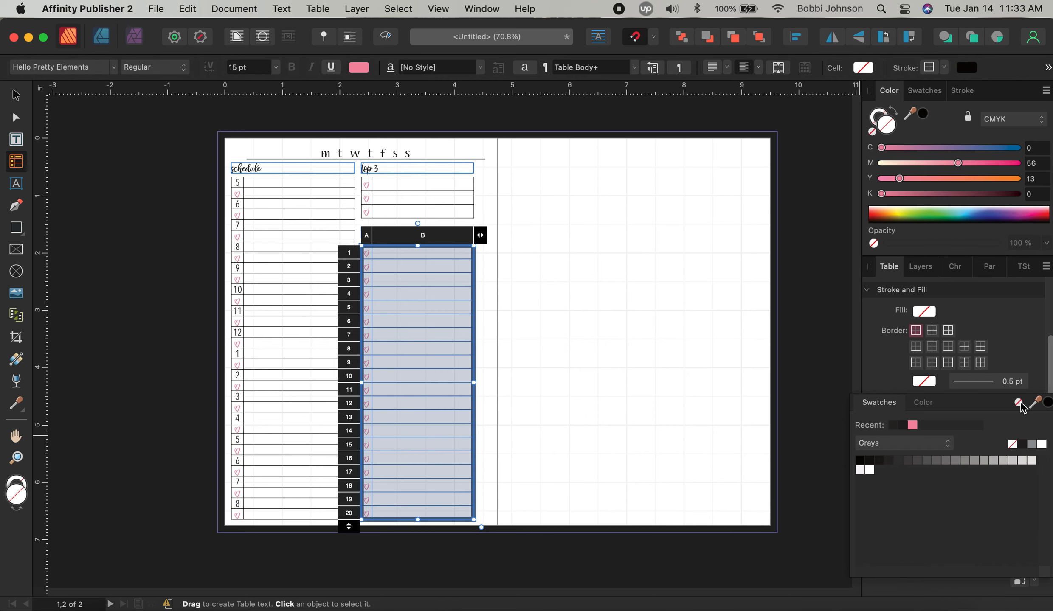
left_click(526, 275)
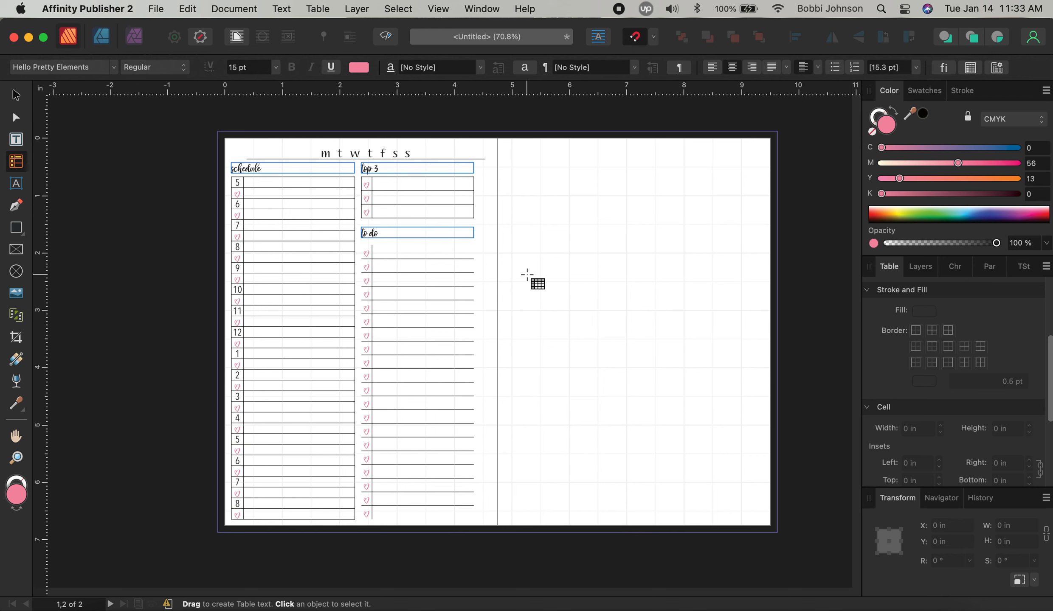
Remove the left border line from the column B cells of the to do table
left_click(388, 256)
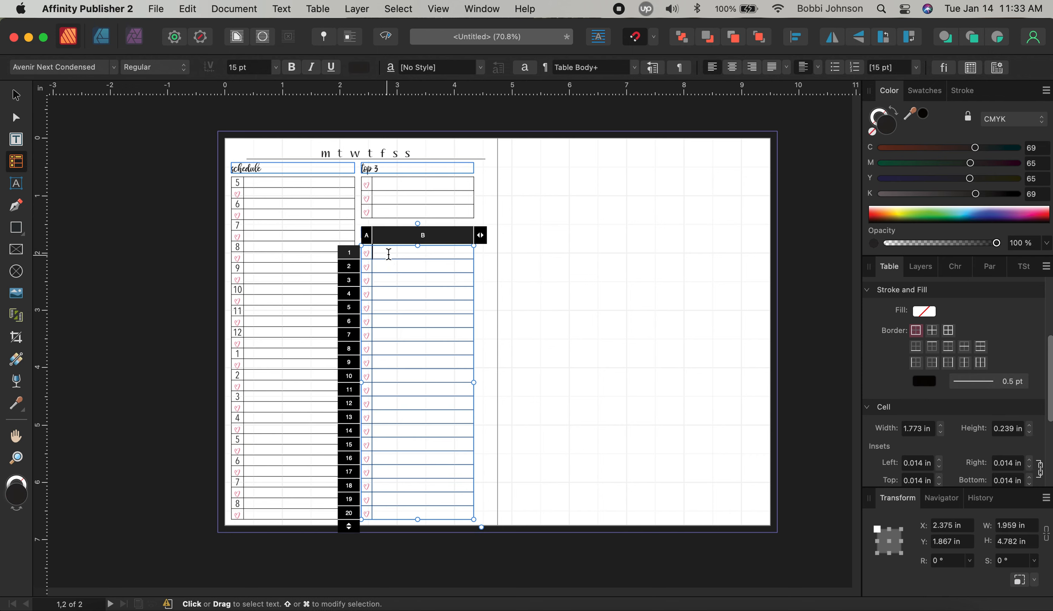
left_click_drag(389, 257, 423, 509)
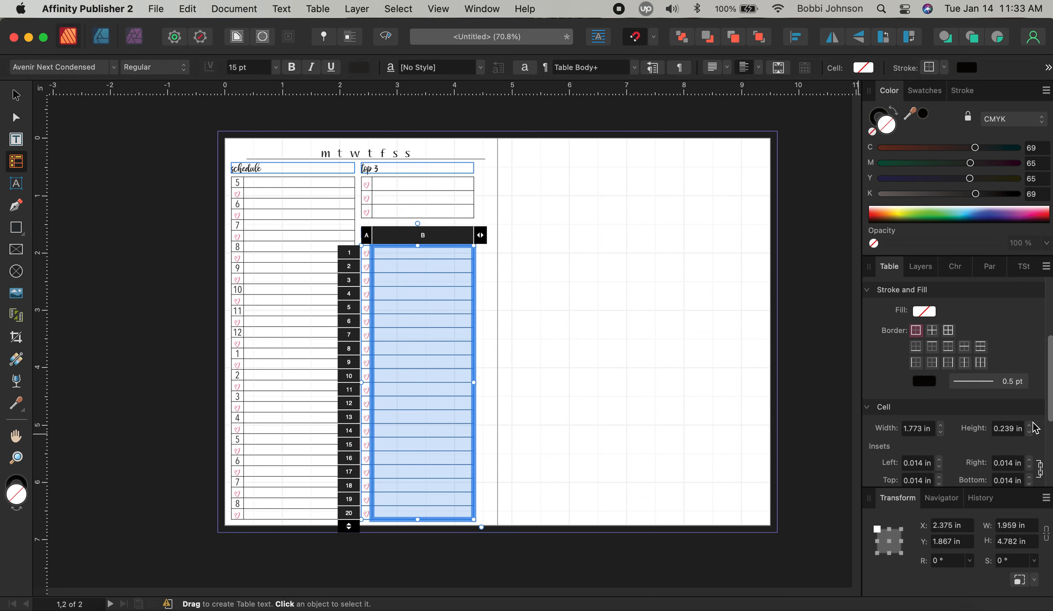
left_click(915, 364)
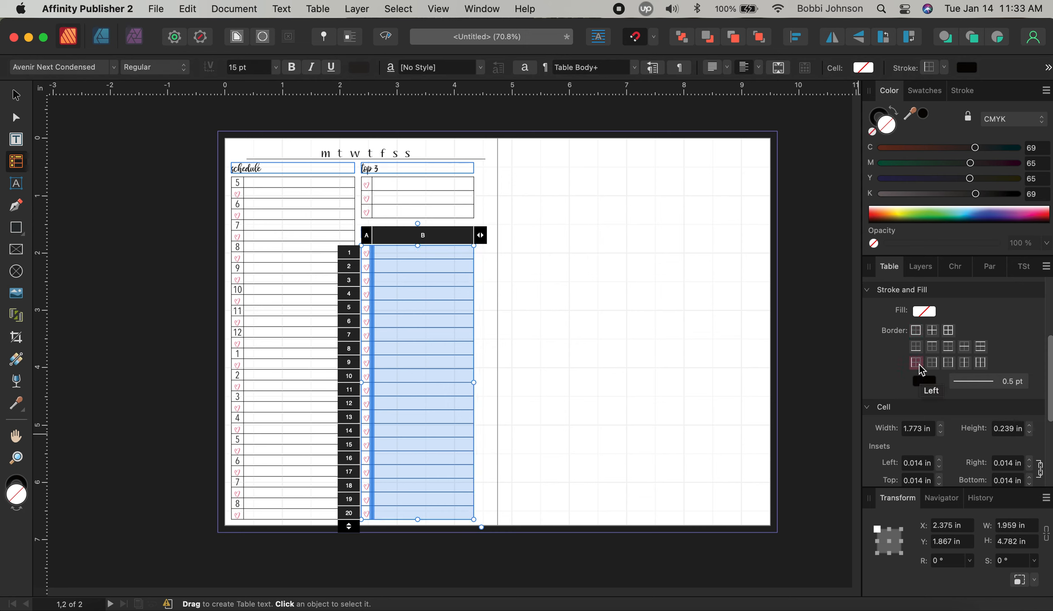
left_click(924, 381)
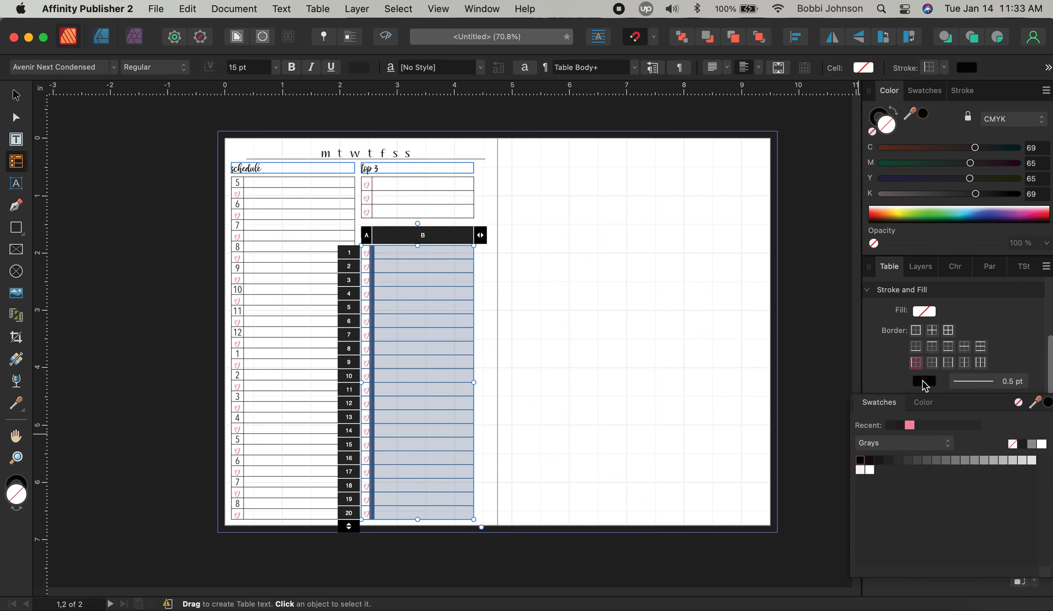
left_click(1021, 406)
left_click(670, 368)
key("v")
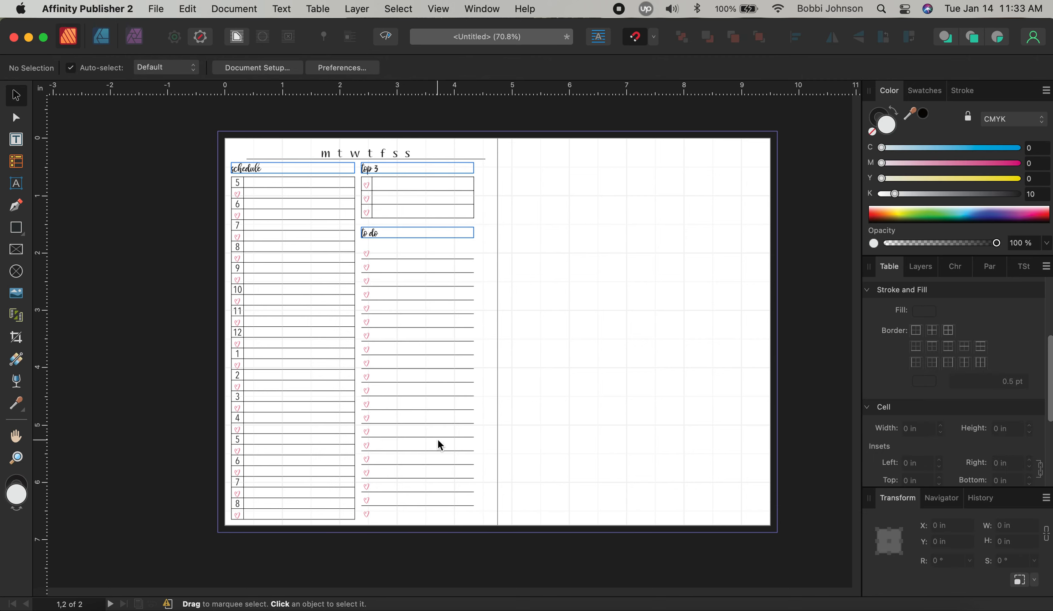
Give row 20 of the to do table a dark bottom border
left_click(399, 520)
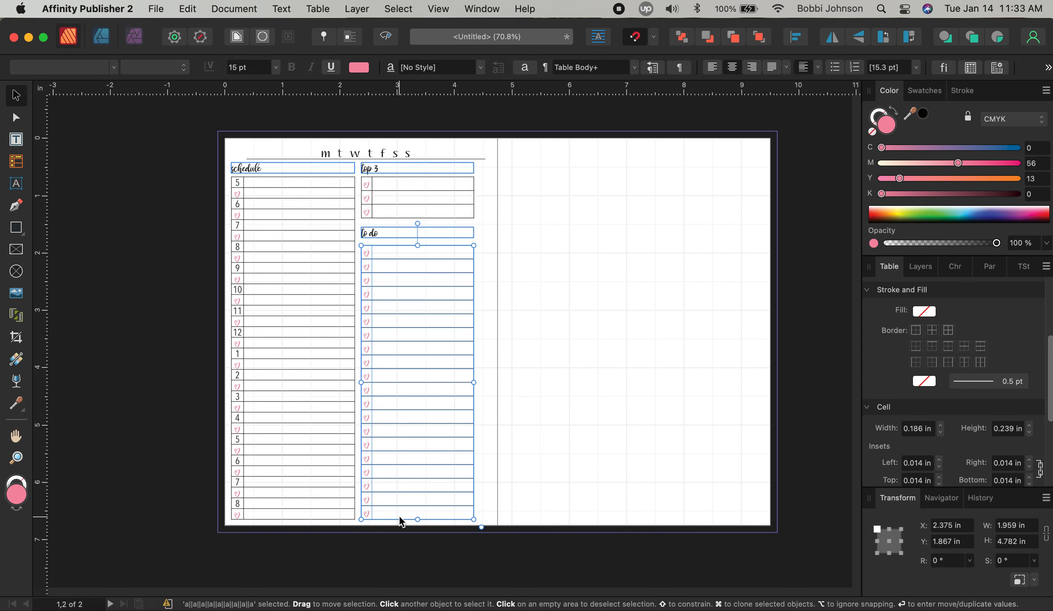
double_click(390, 512)
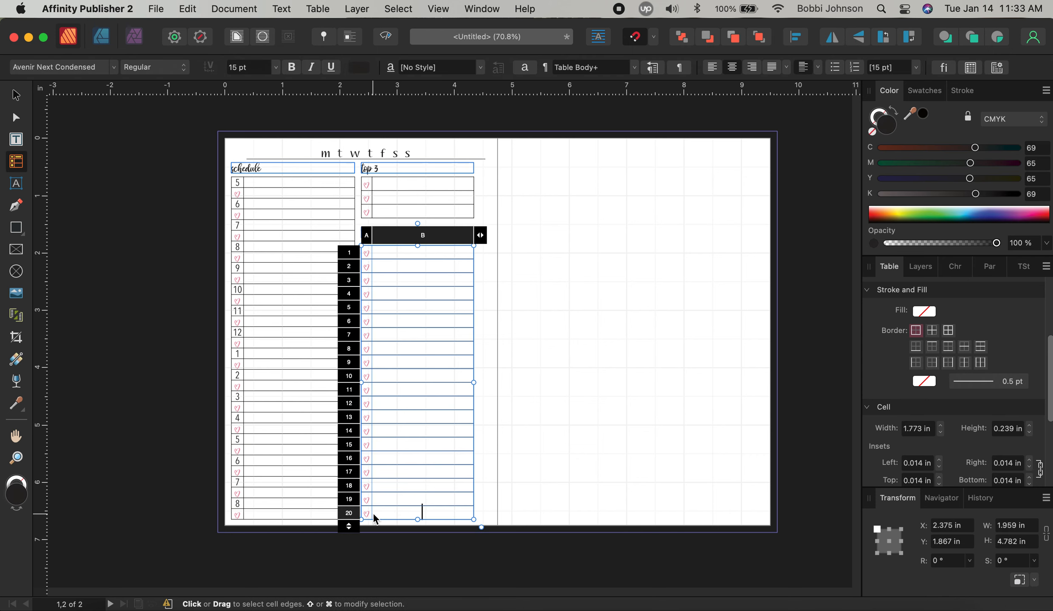
left_click(376, 513)
left_click_drag(364, 513, 405, 517)
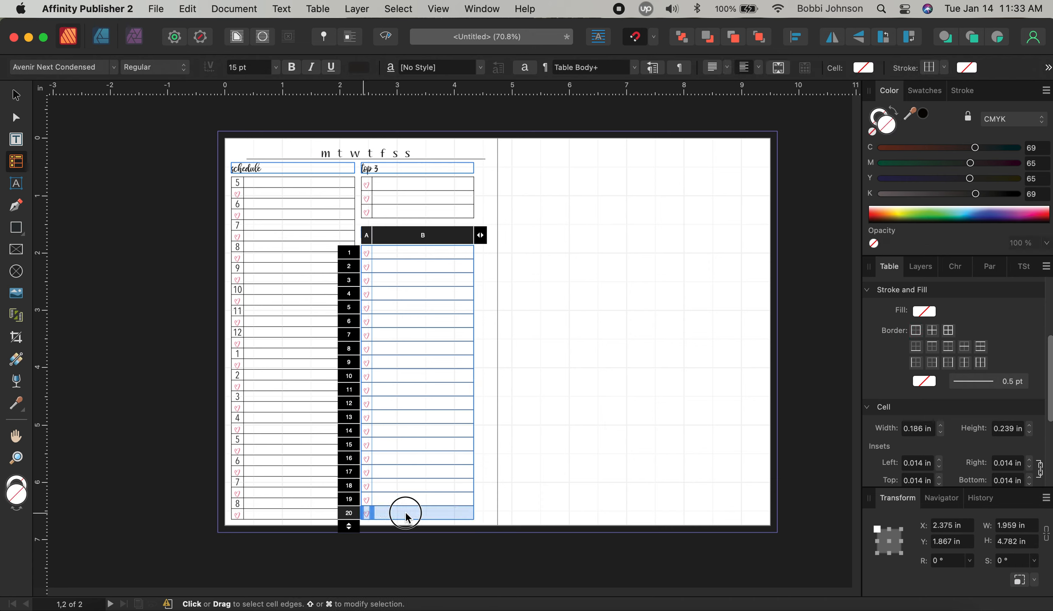
left_click(917, 348)
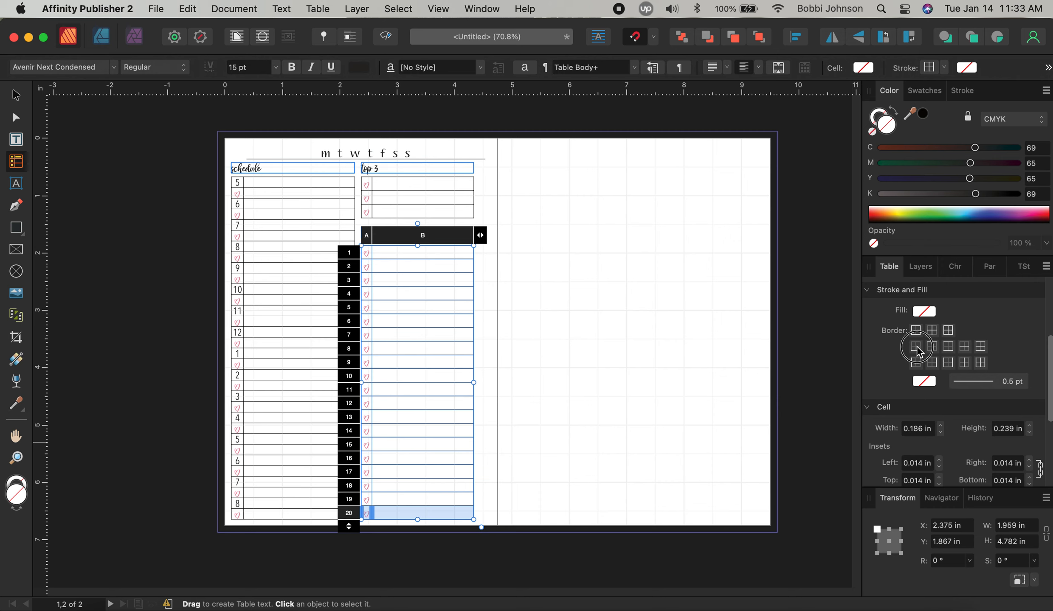
left_click(924, 382)
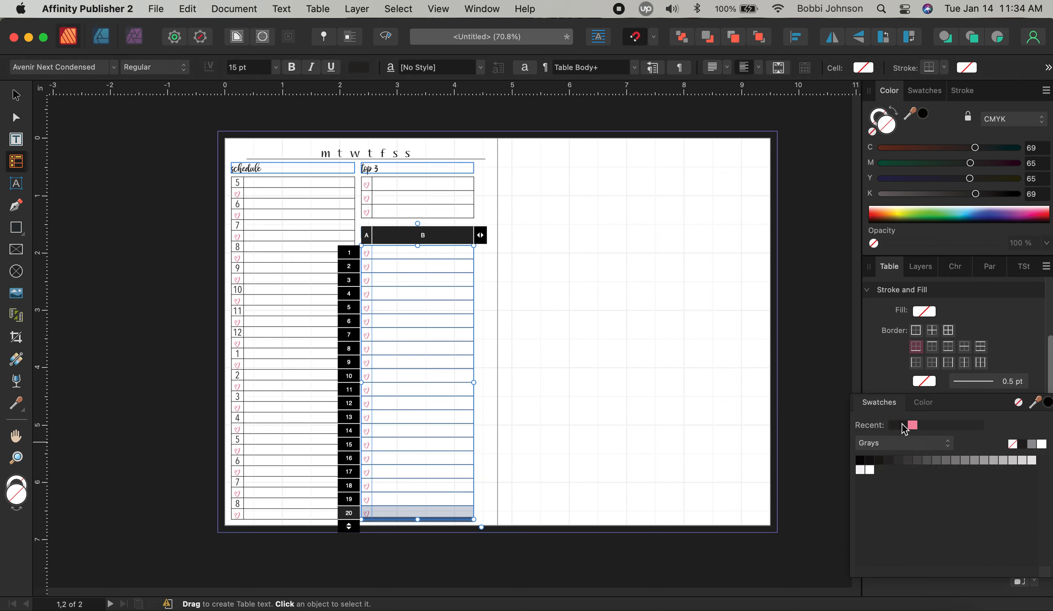
left_click(899, 426)
left_click(658, 433)
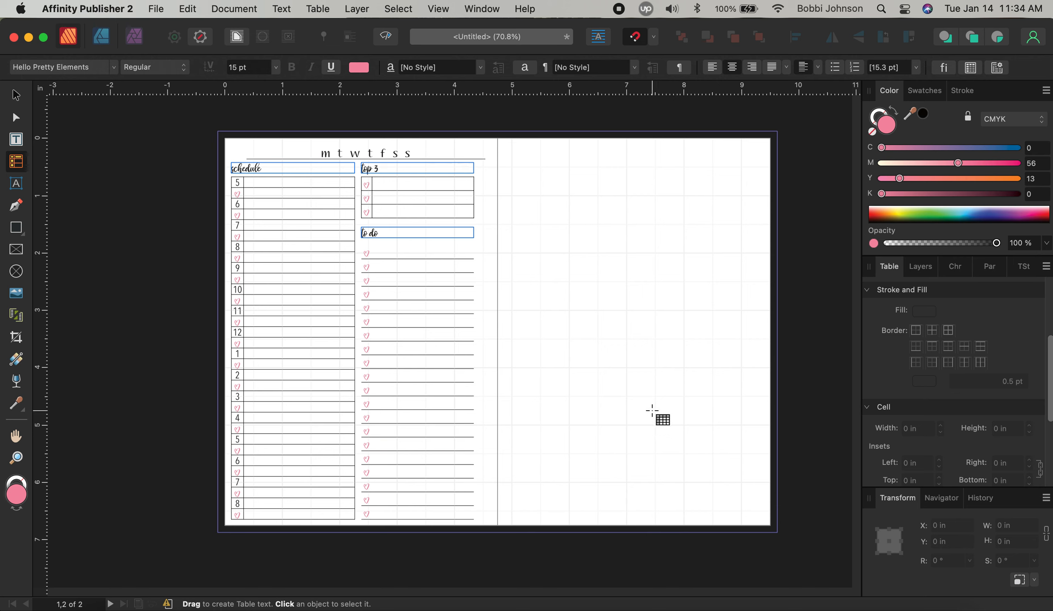
Set the border colour of all three top 3 table rows to None
left_click(365, 183)
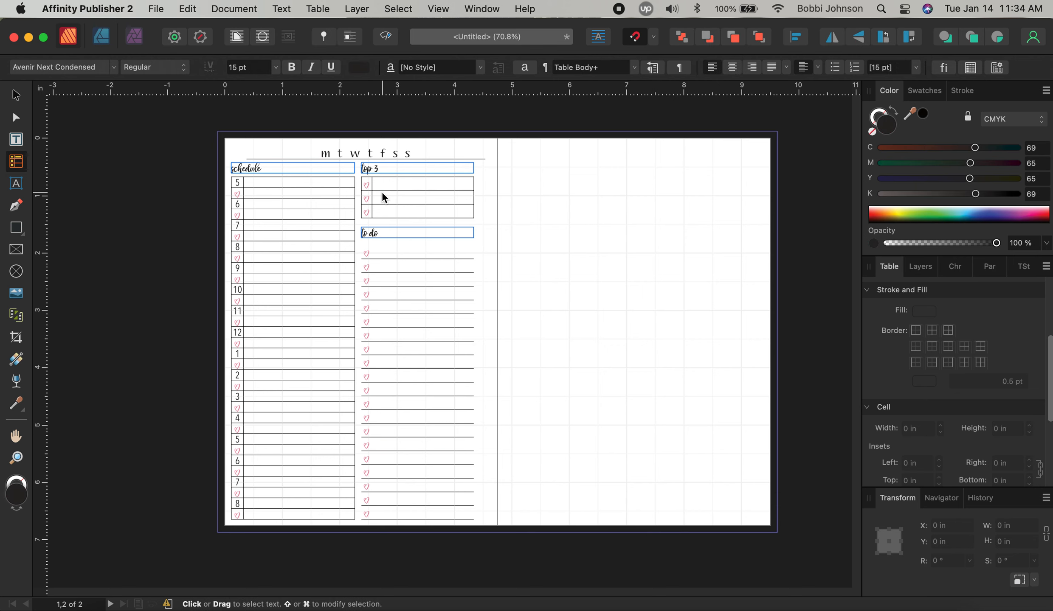
left_click_drag(365, 184, 421, 212)
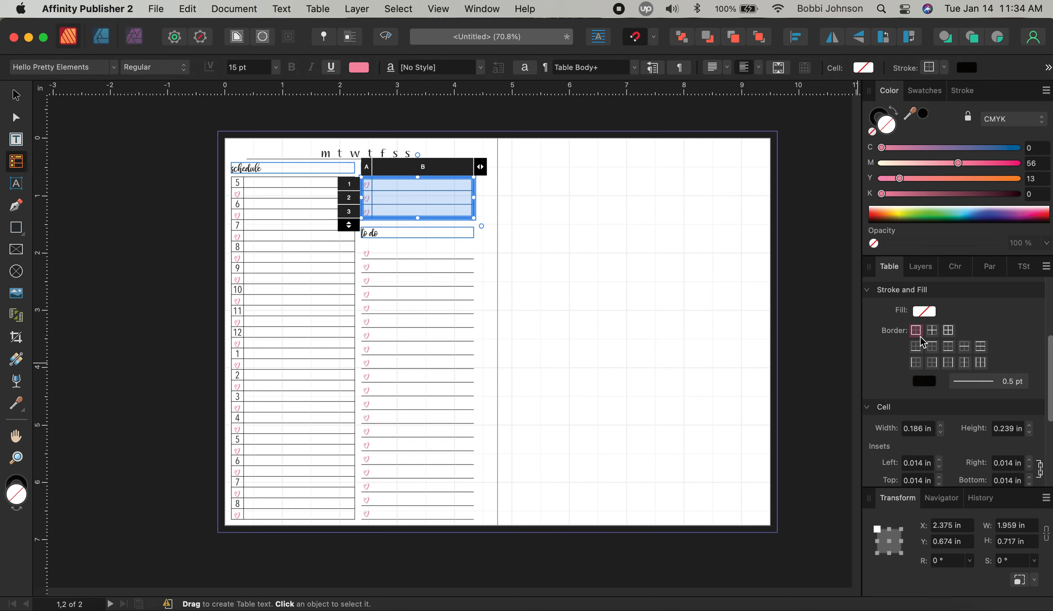
left_click(926, 382)
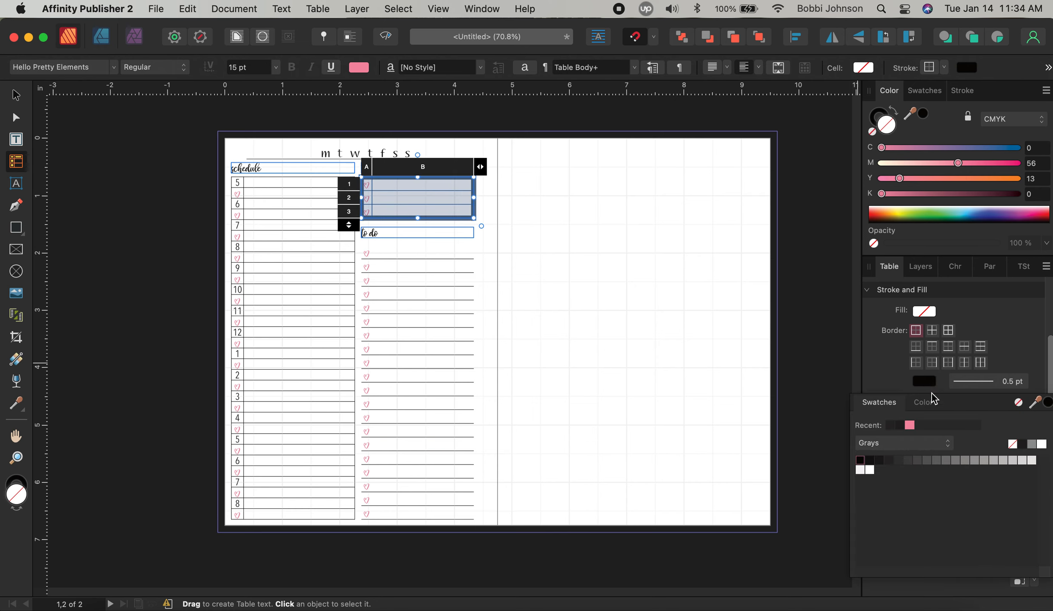
left_click(1018, 403)
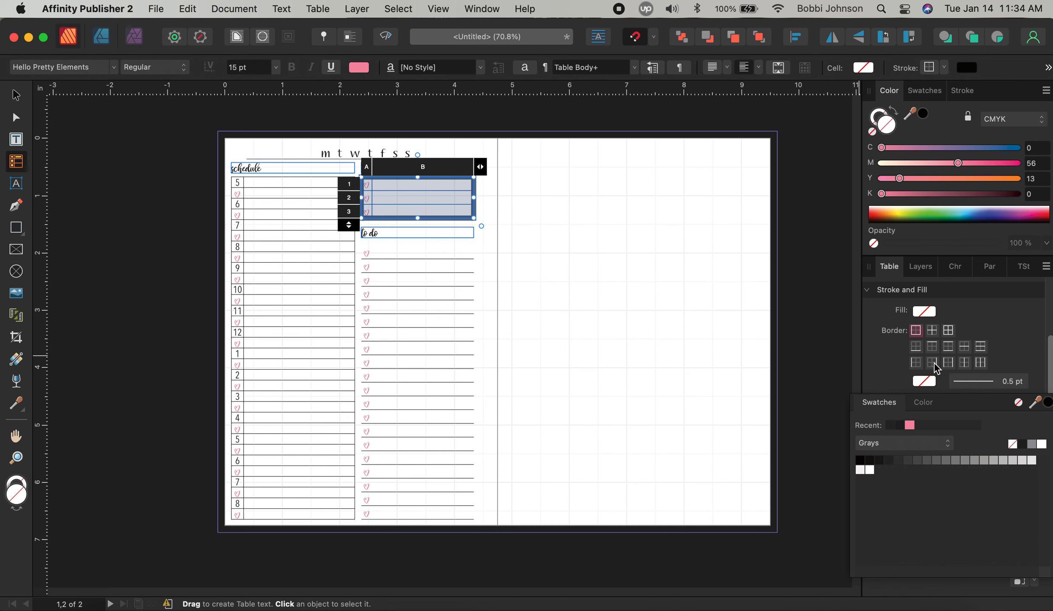
left_click(917, 363)
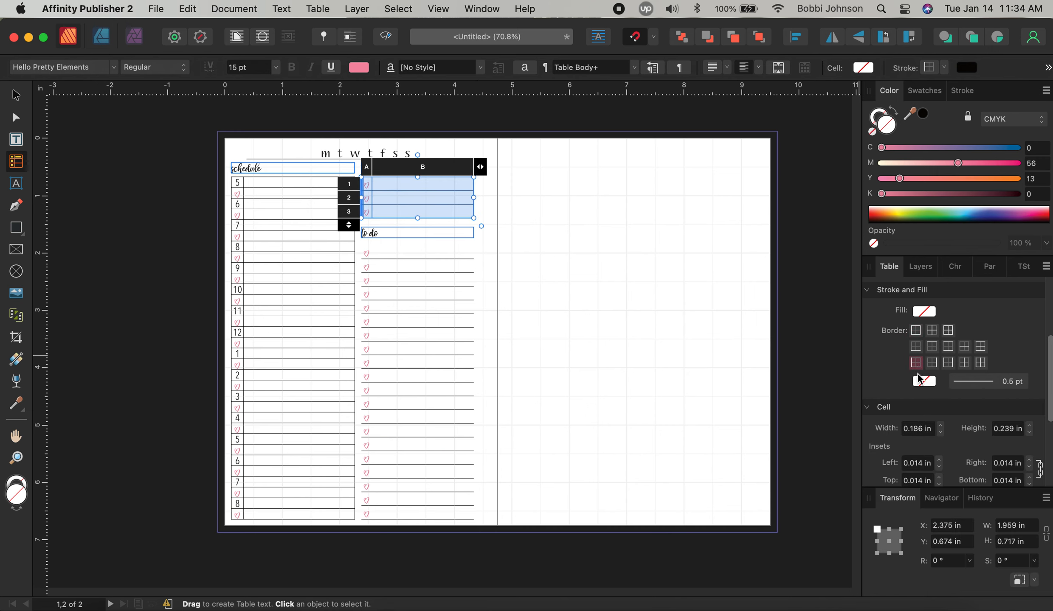
left_click(923, 382)
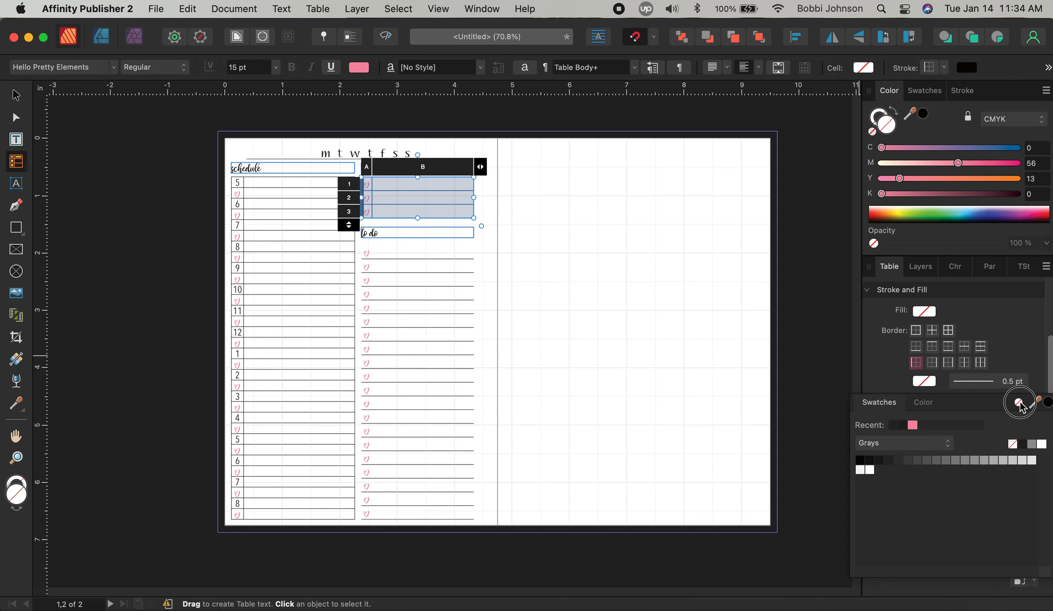
left_click(505, 189)
Apply a black bottom border to the top 3 table rows
left_click(420, 185)
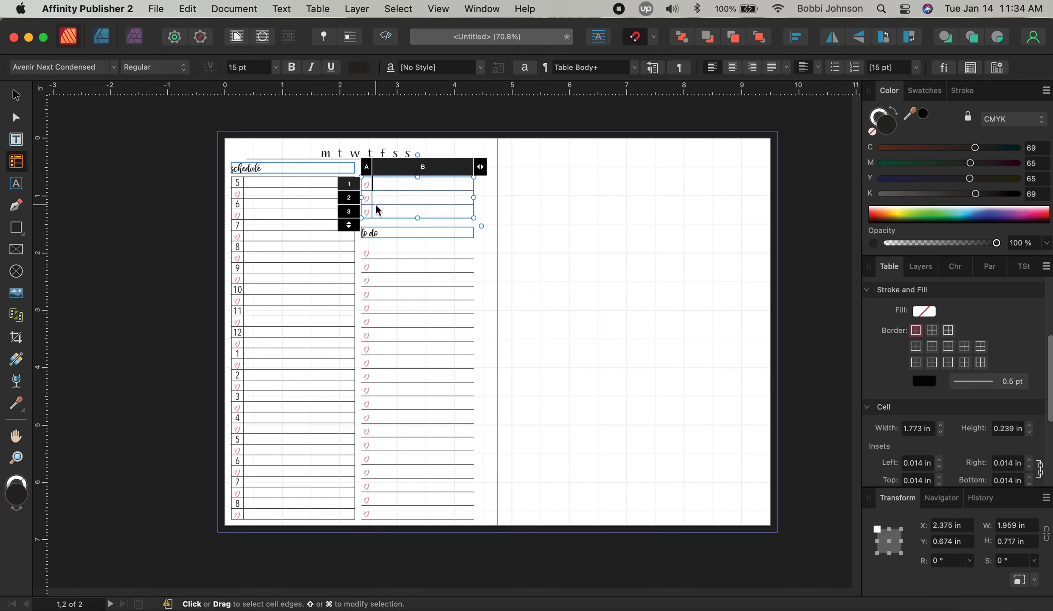
left_click(365, 212)
left_click_drag(384, 214, 397, 215)
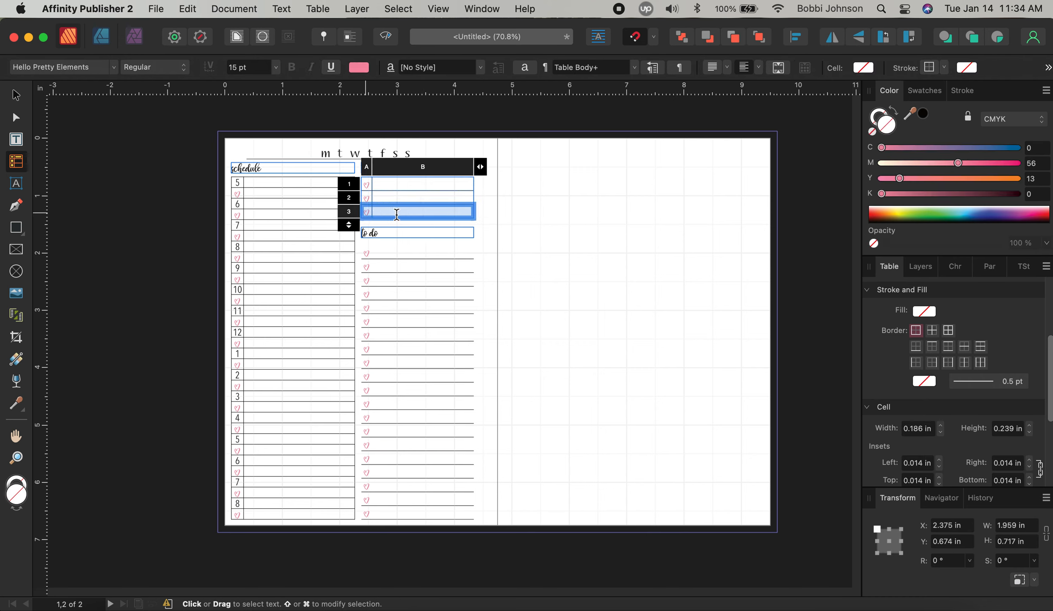
left_click(917, 349)
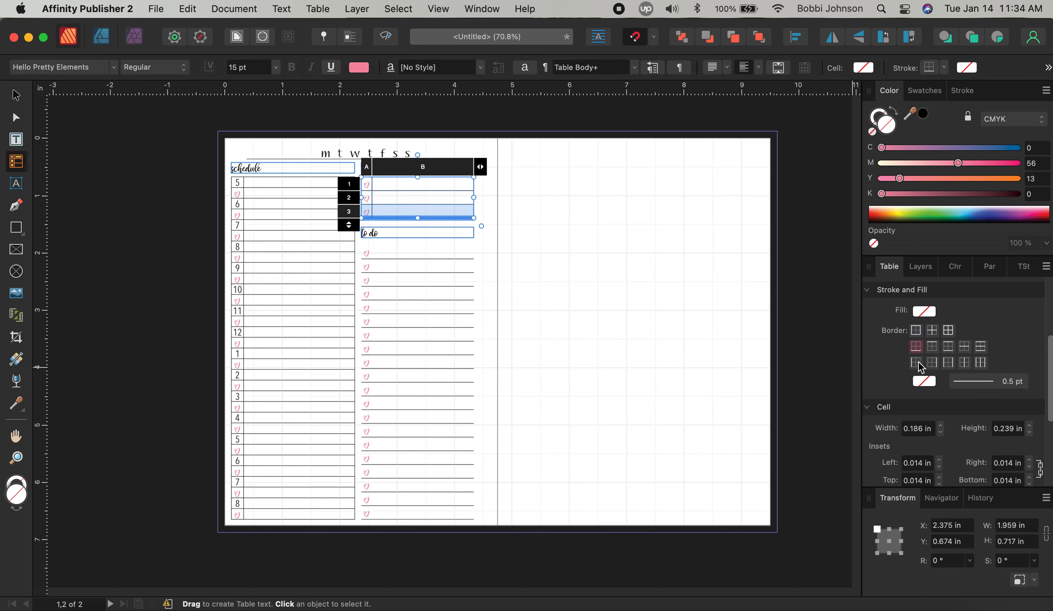
left_click(924, 380)
left_click(894, 426)
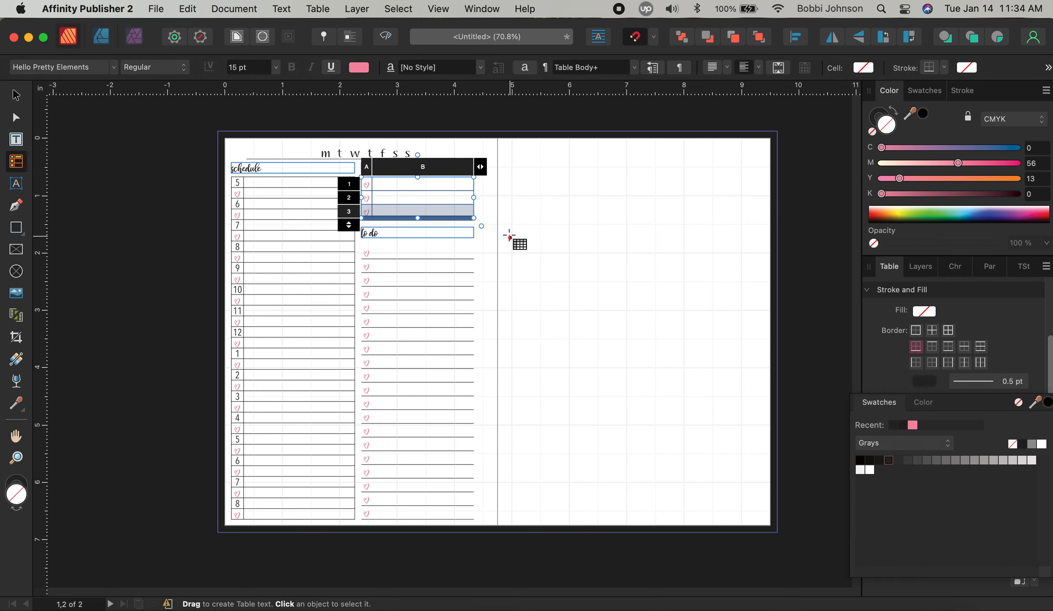
left_click(454, 203)
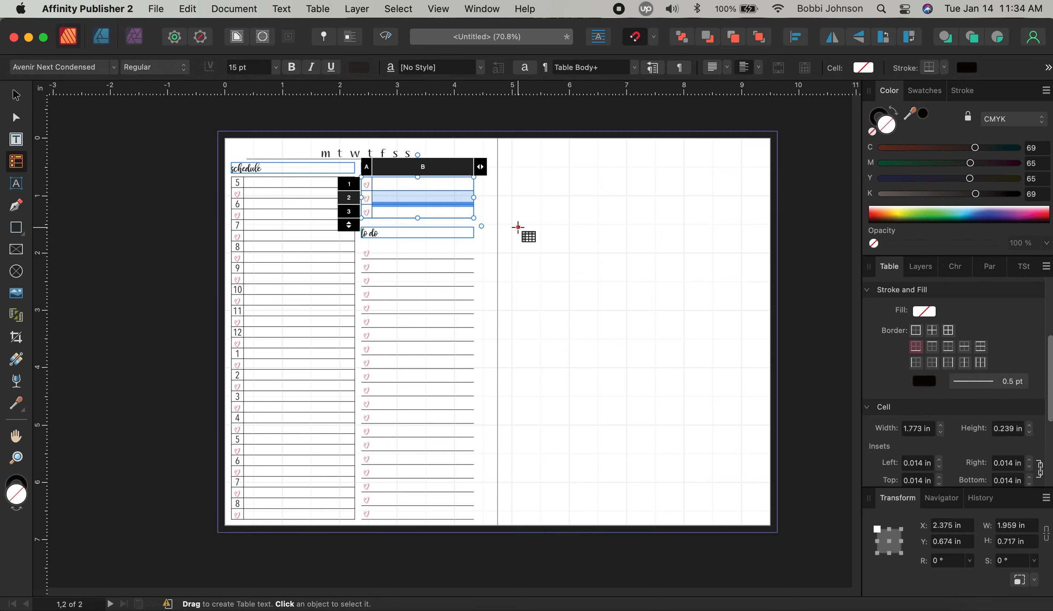
left_click(519, 228)
Remove the left border from the top 3 table's column B cells
left_click_drag(407, 183, 416, 211)
left_click(535, 227)
left_click(916, 364)
left_click(925, 381)
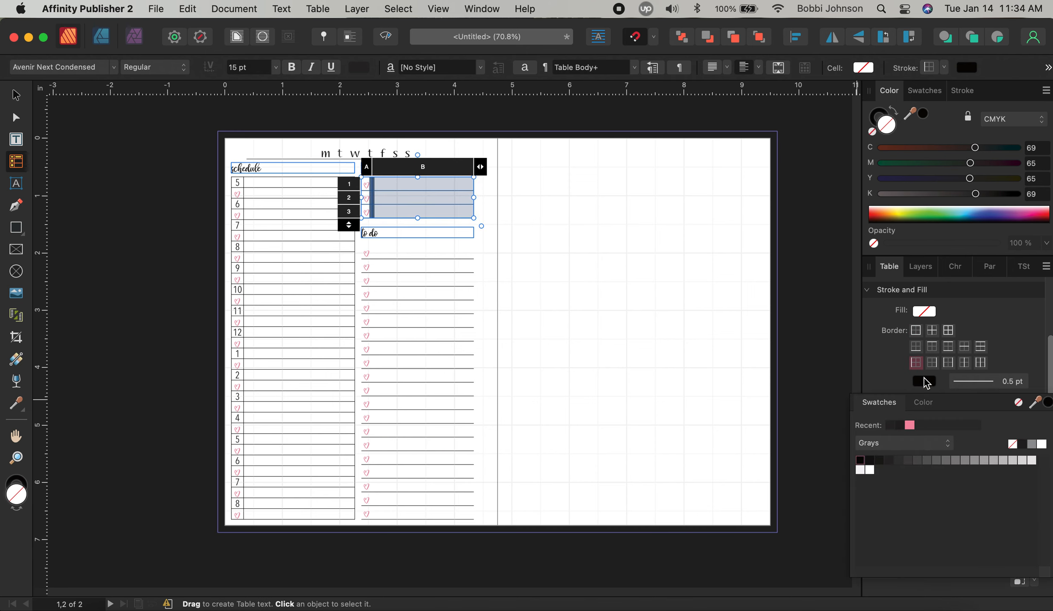
left_click(1018, 402)
left_click(626, 290)
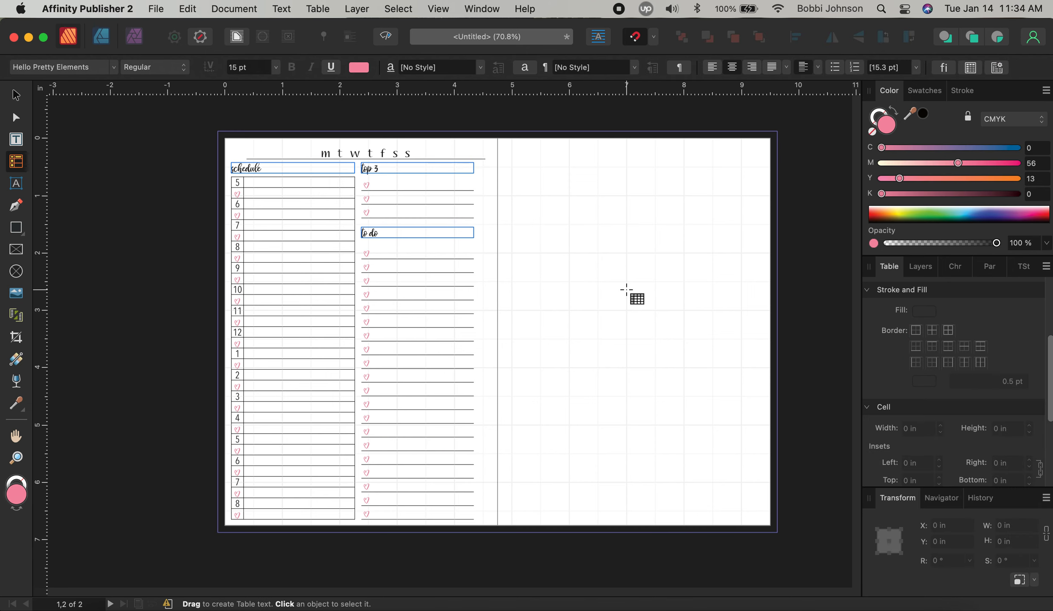
Set the border colour of every schedule table cell to None
left_click_drag(232, 184, 319, 521)
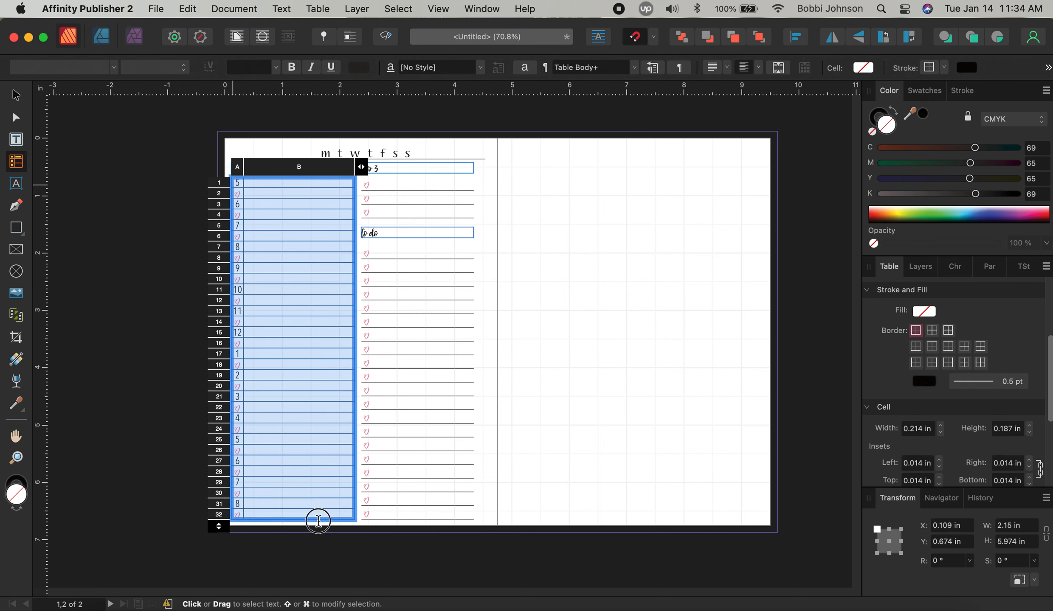
left_click(928, 382)
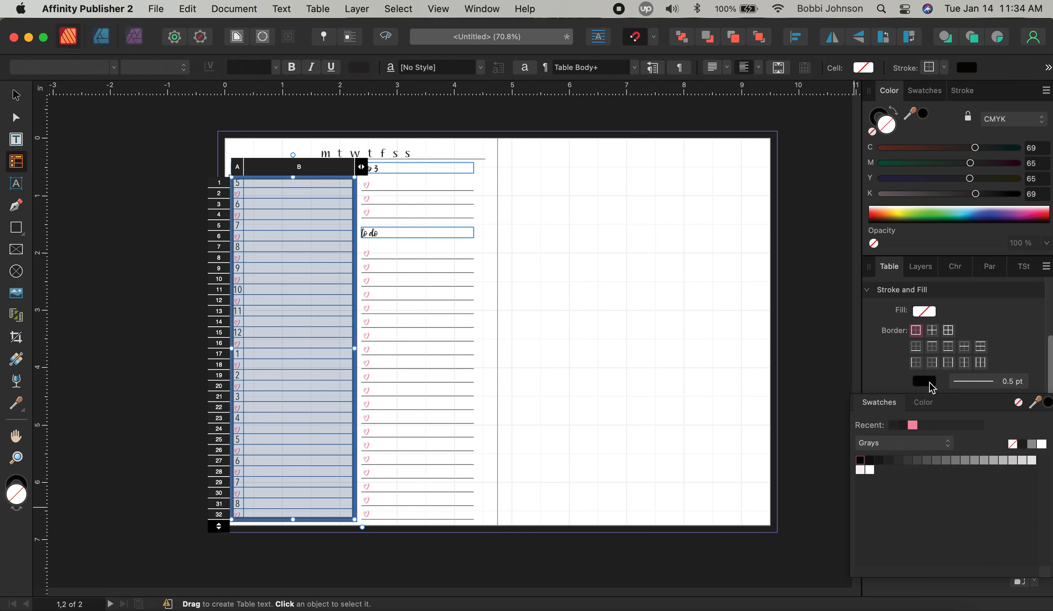
left_click(1017, 402)
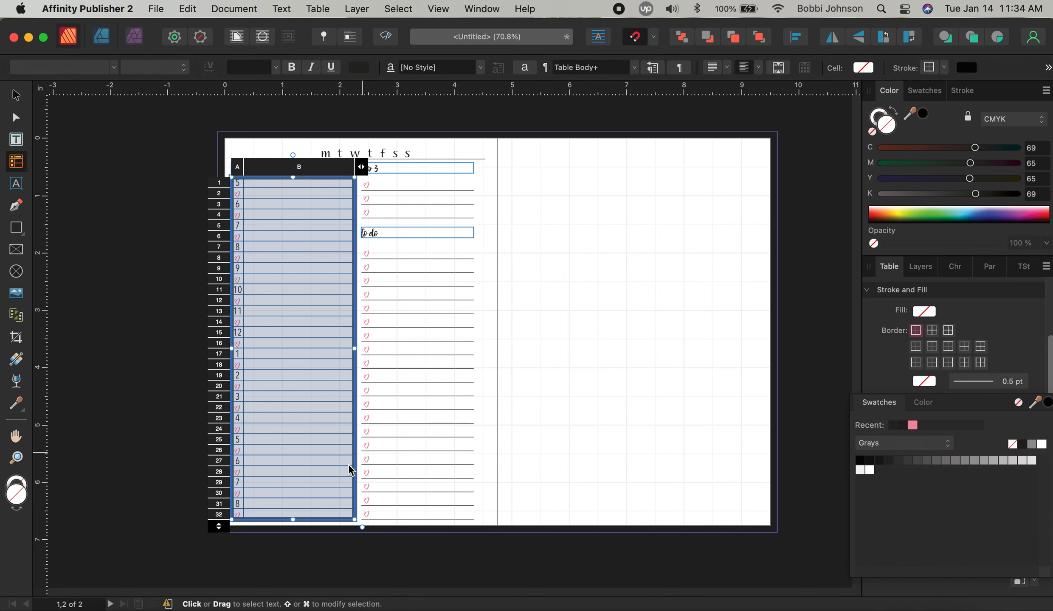
left_click(301, 510)
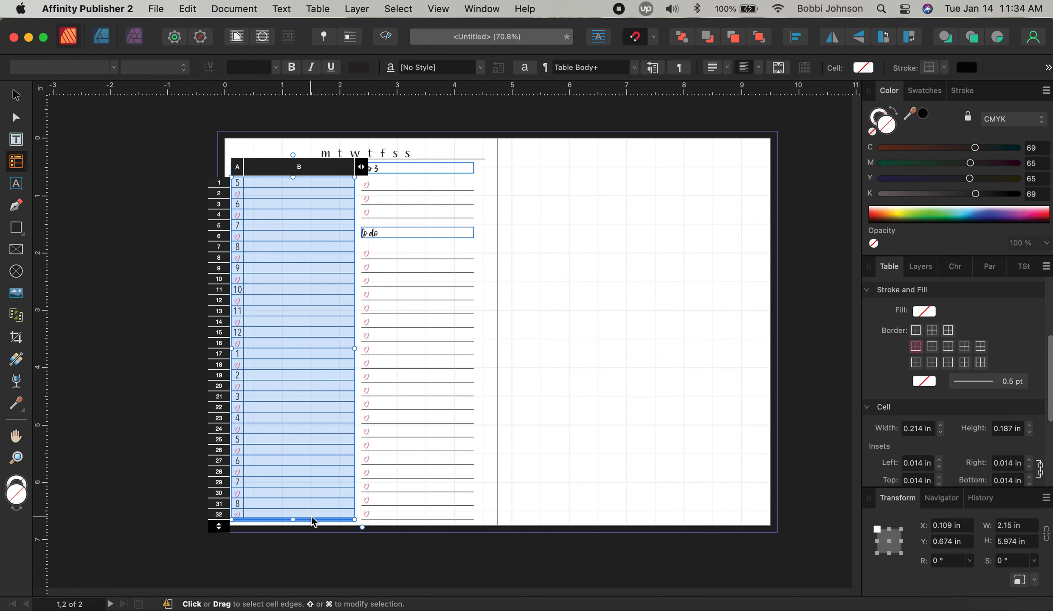
left_click(538, 484)
Give the schedule table's last row a black bottom border
left_click_drag(234, 518, 262, 518)
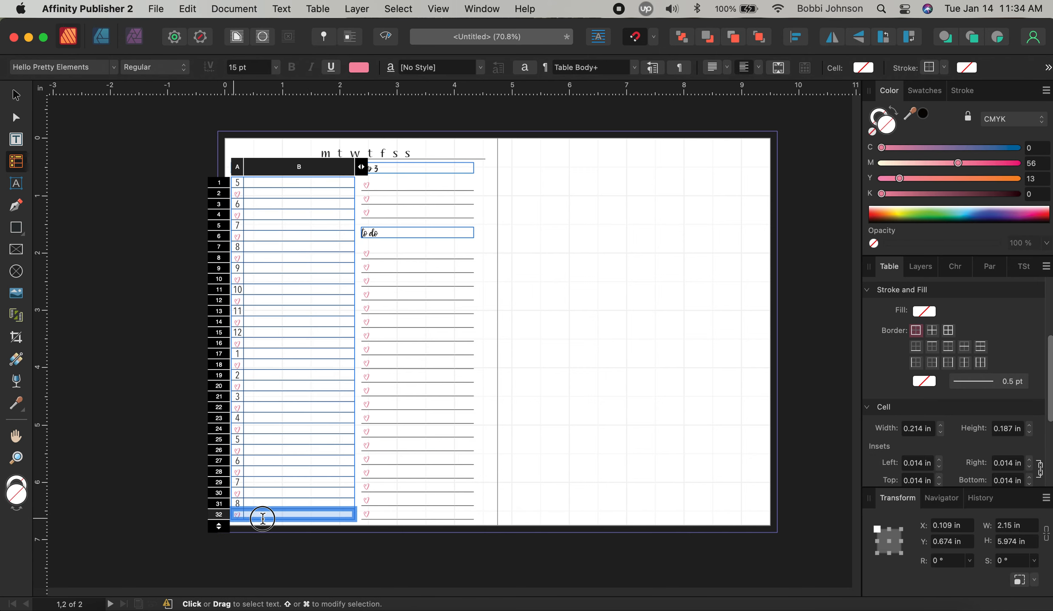
left_click(915, 348)
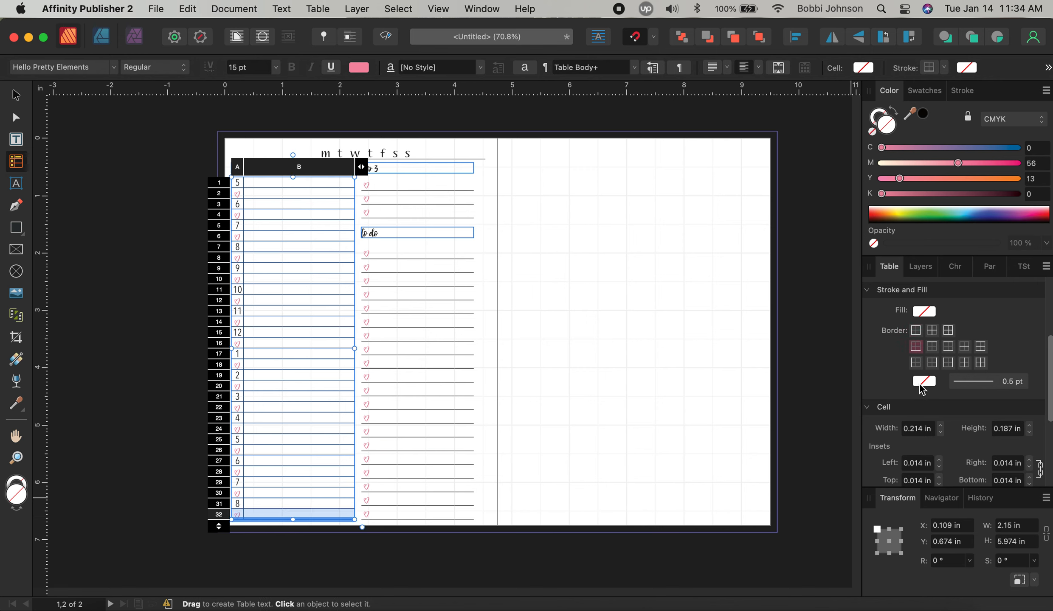
left_click(922, 382)
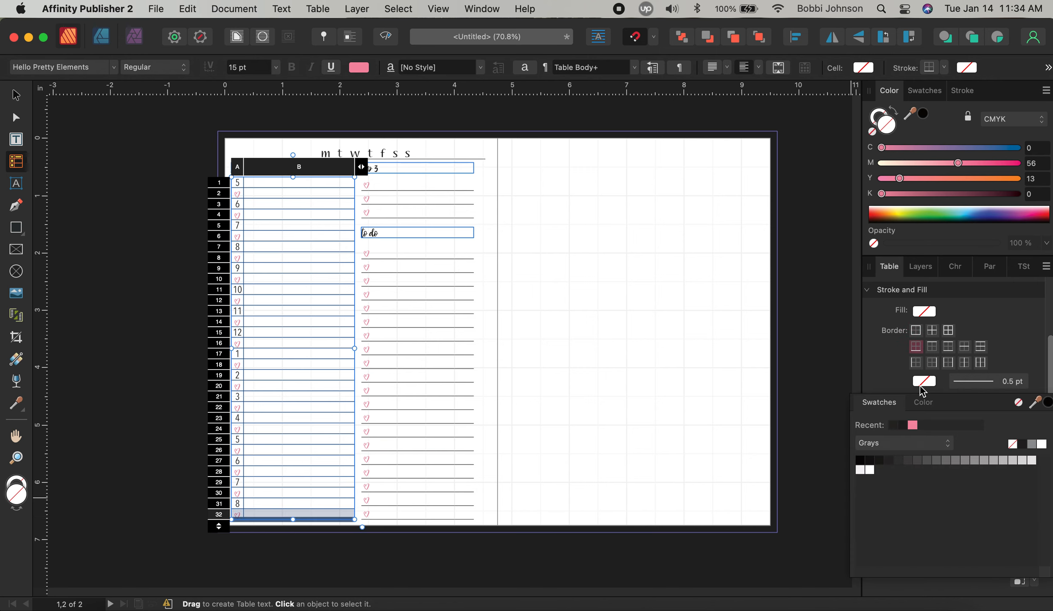
left_click(891, 425)
Apply horizontal row borders to the schedule's column B cells, then return to the Move tool
left_click(271, 302)
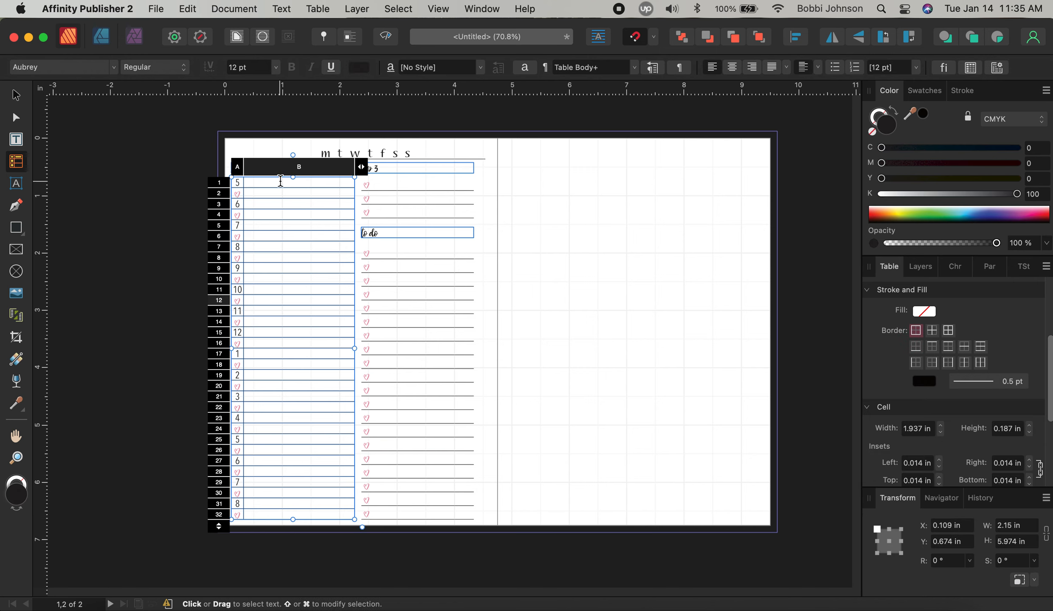
left_click_drag(278, 183, 315, 514)
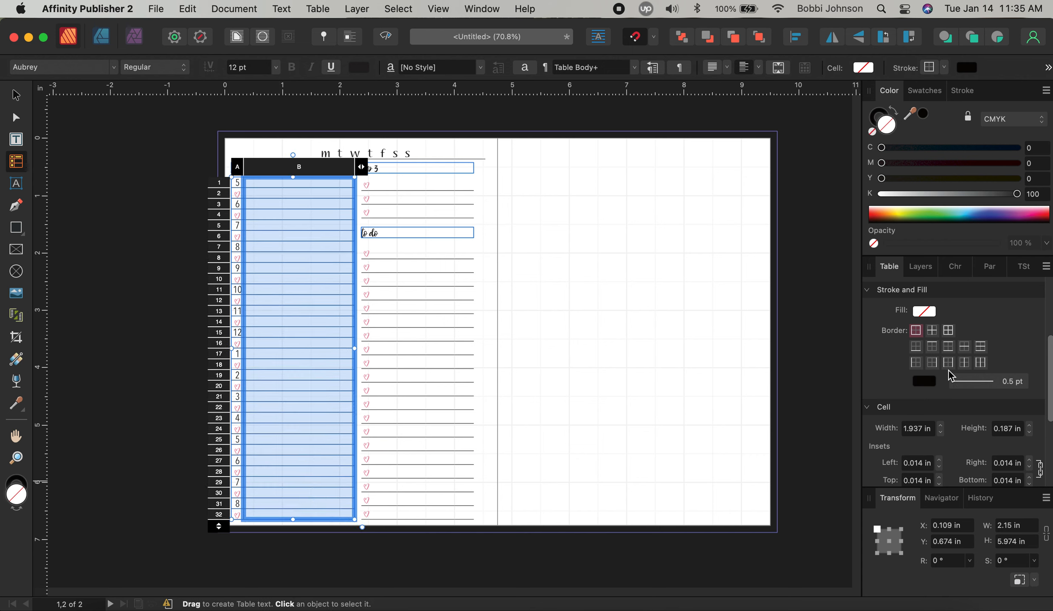
left_click(915, 363)
left_click(924, 381)
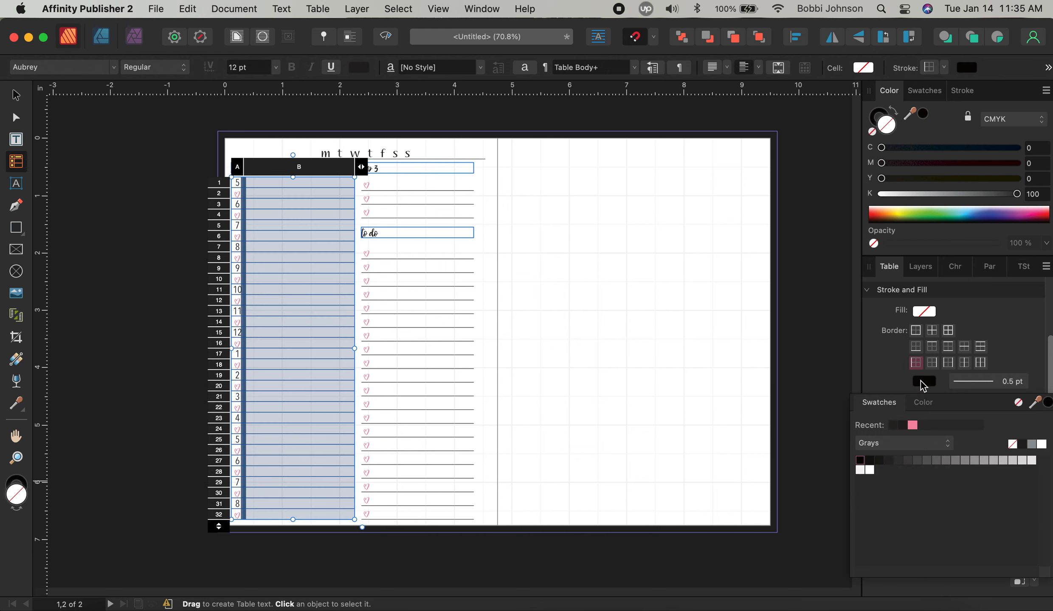
left_click(683, 369)
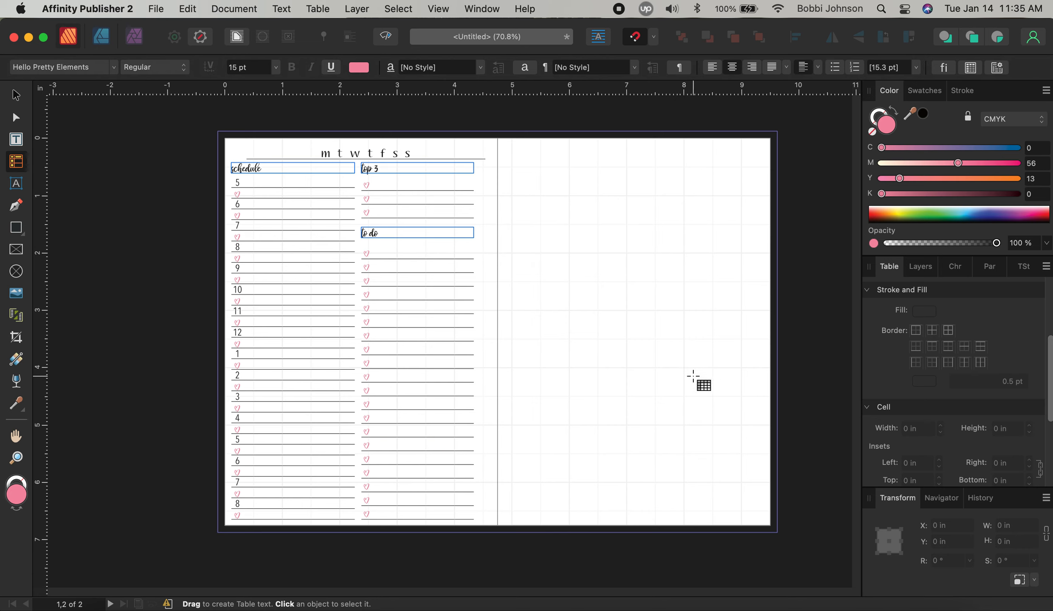
left_click(16, 99)
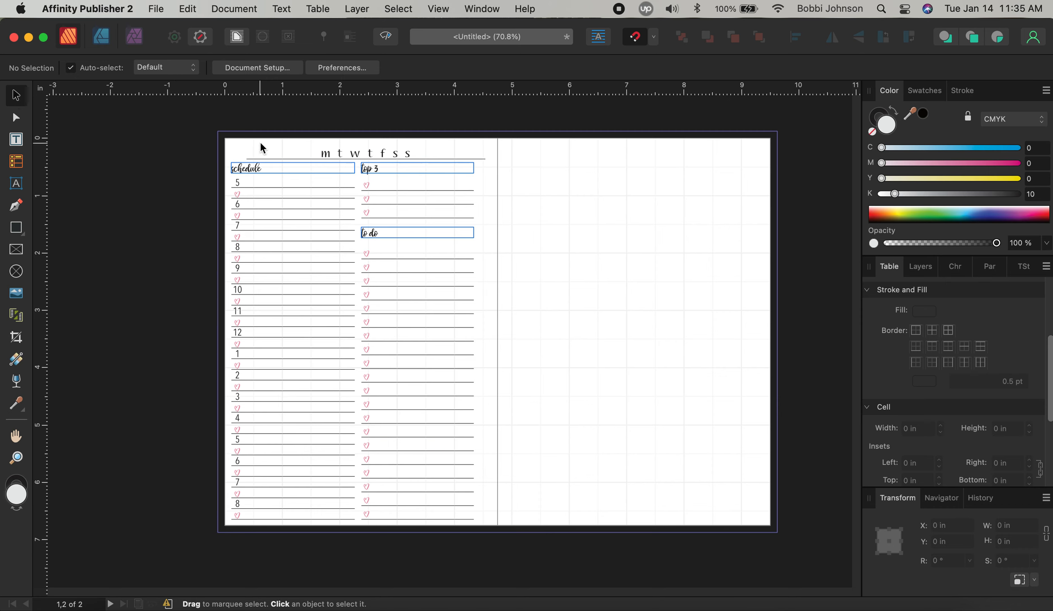
Clone the whole left-page planner layout onto the right page
key("super+a")
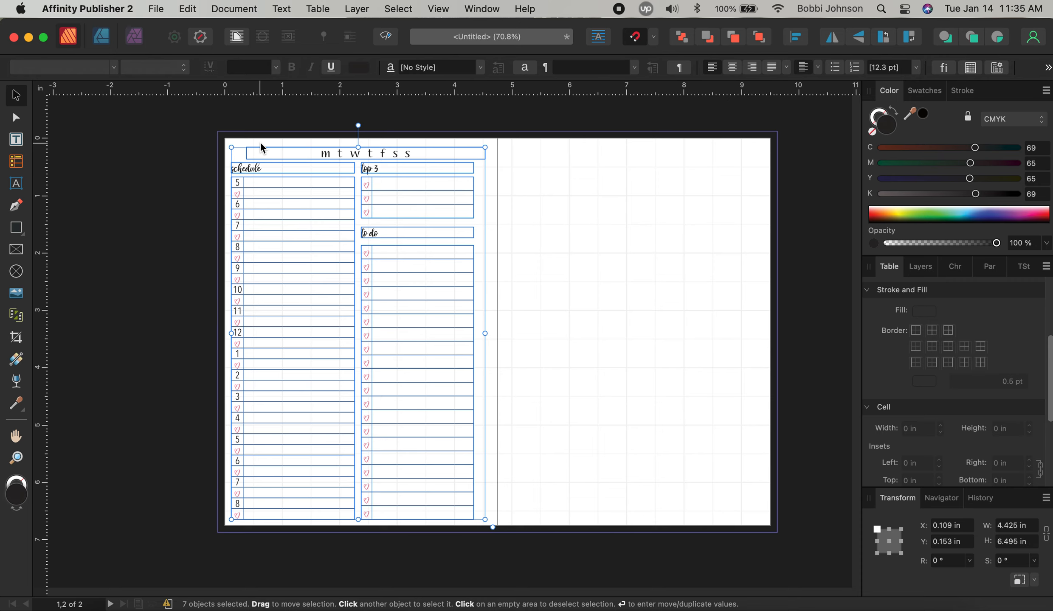
left_click(665, 189)
key("super+a")
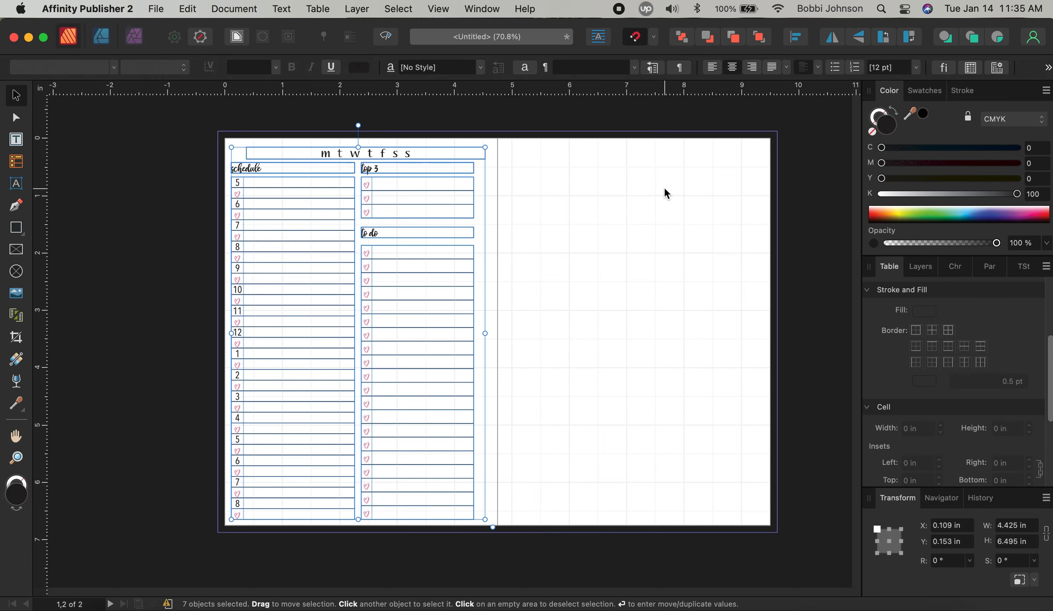
left_click_drag(345, 163, 580, 157)
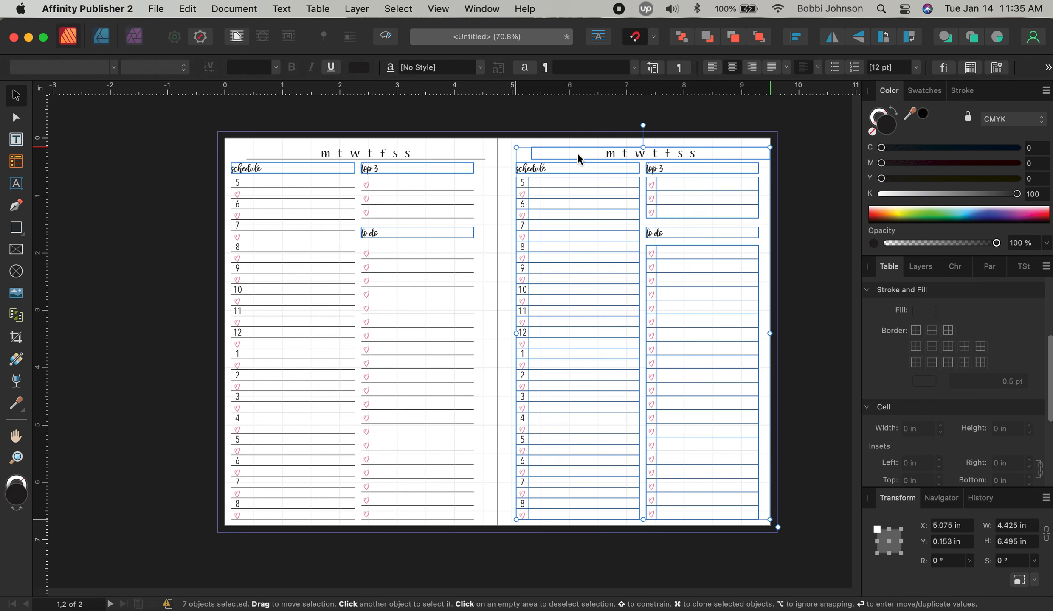
left_click(806, 201)
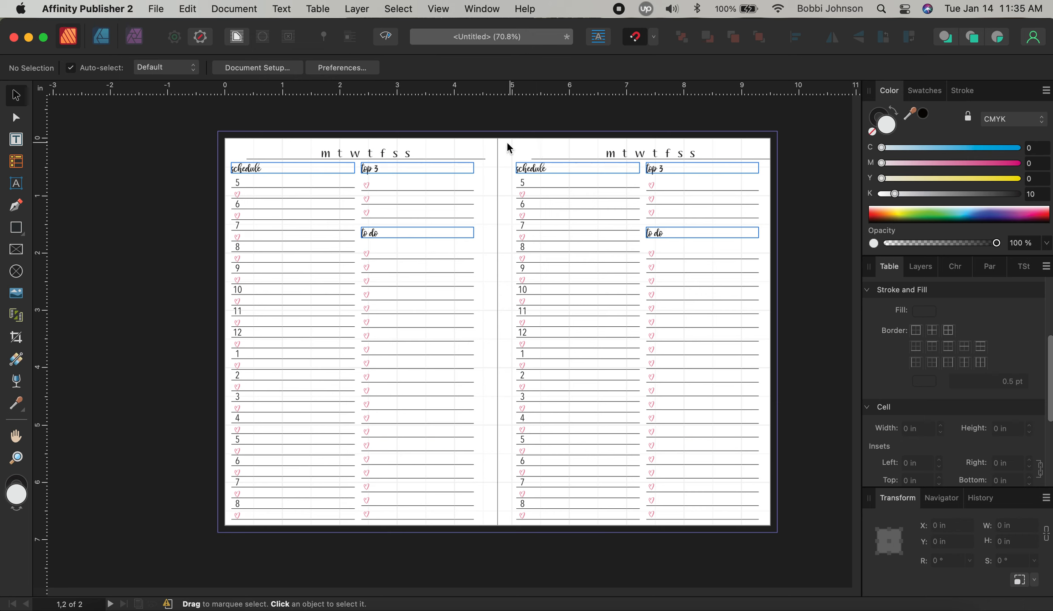
Nudge the copied right-page layout two steps right to line it up
left_click_drag(508, 148, 779, 525)
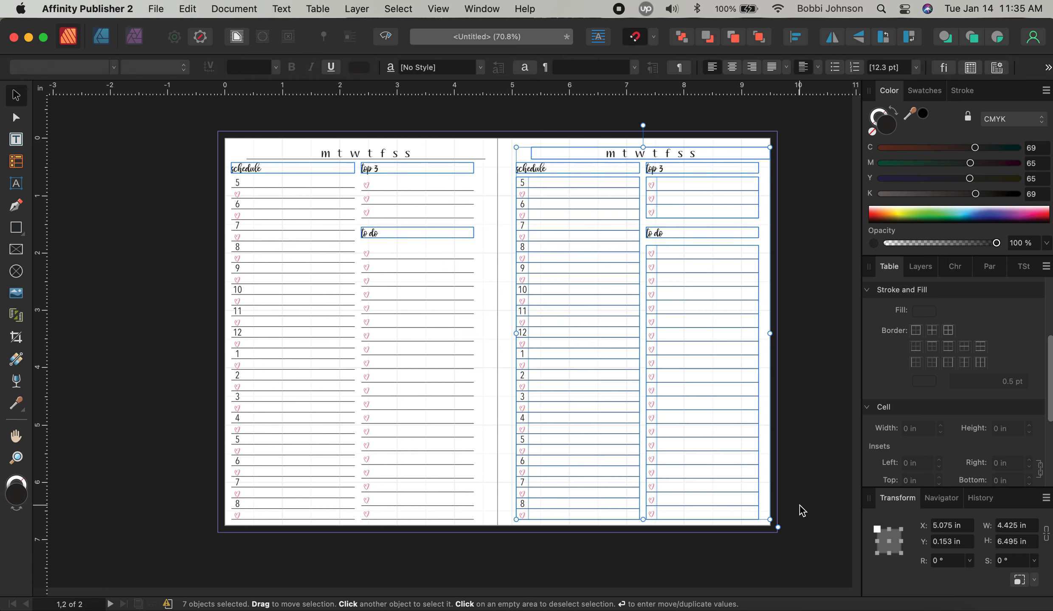
key("Right")
key("Right")
key("Right")
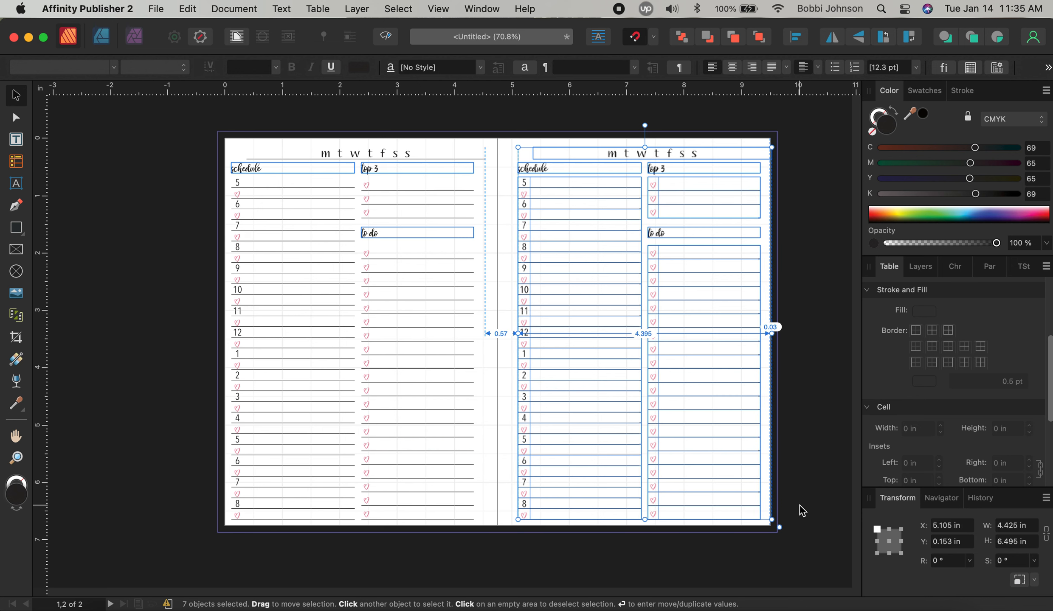
key("Right")
key("Right")
key("Right")
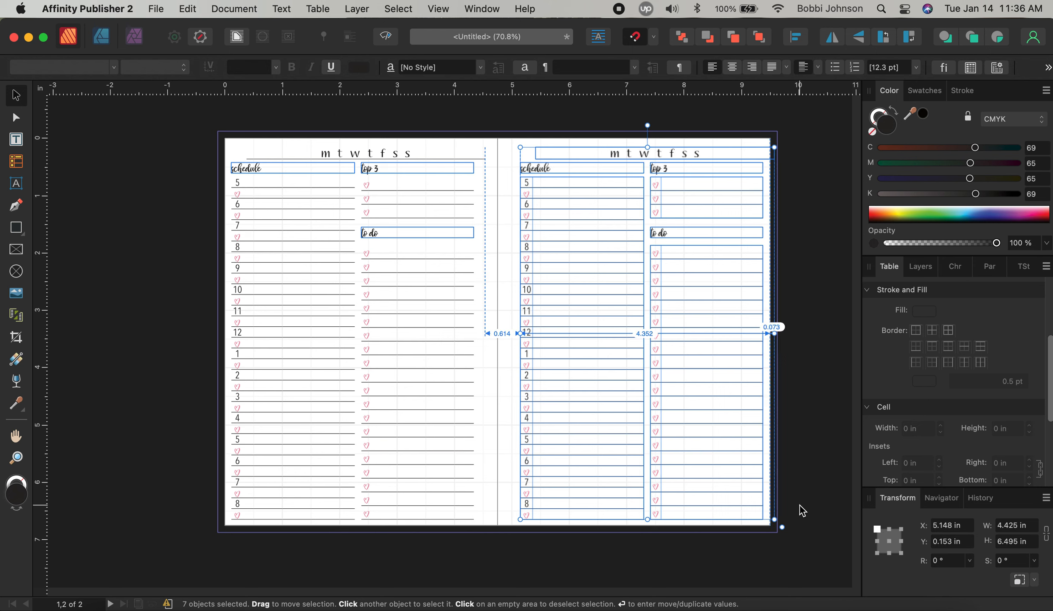
left_click(809, 493)
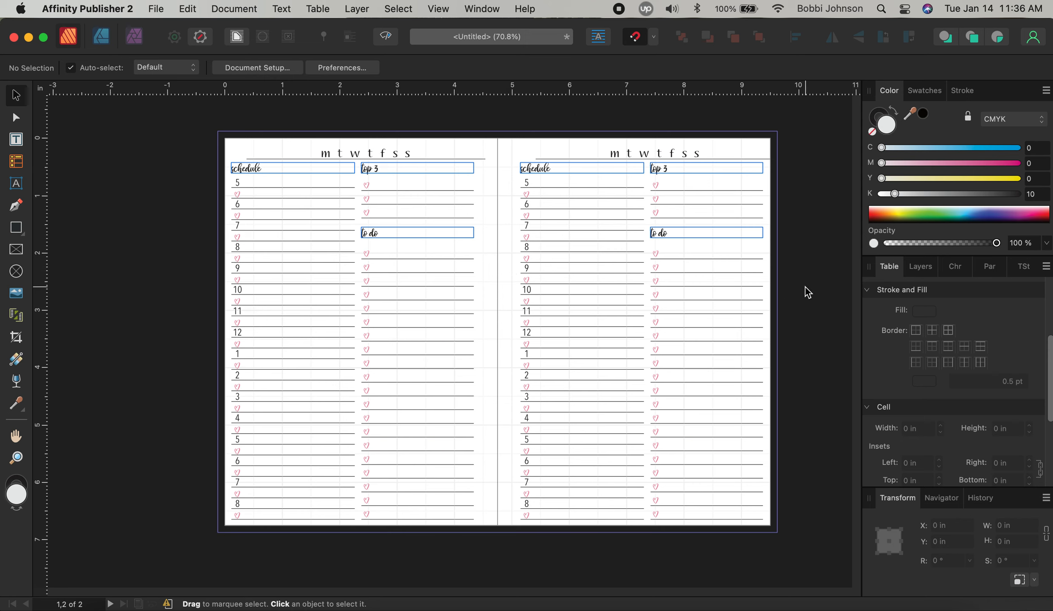
Save the document with Save As under the name 'Hourly WO1P'
left_click(168, 12)
left_click(183, 167)
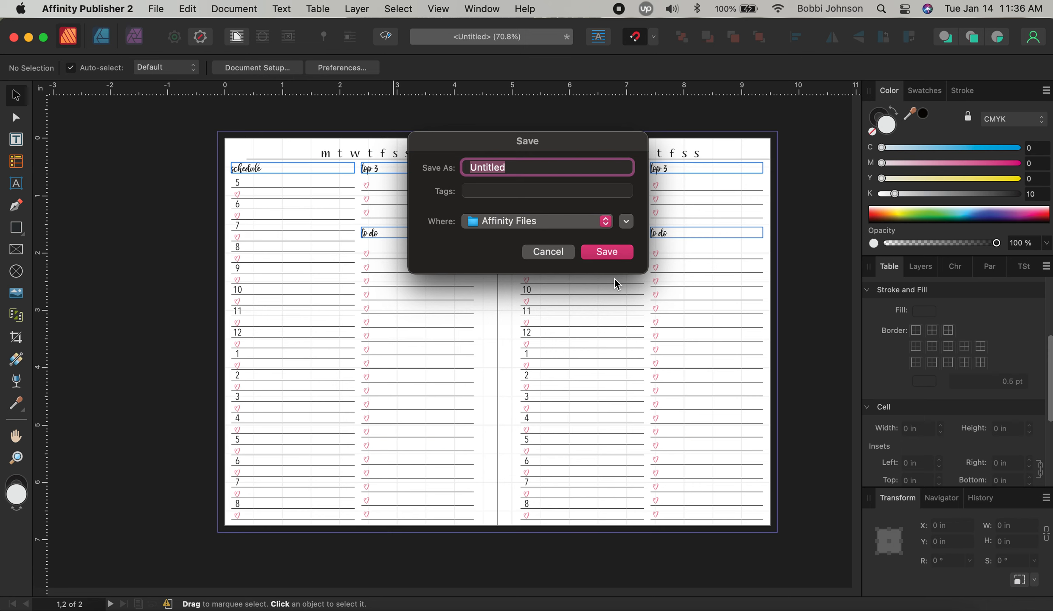
type("Hourly WO1P")
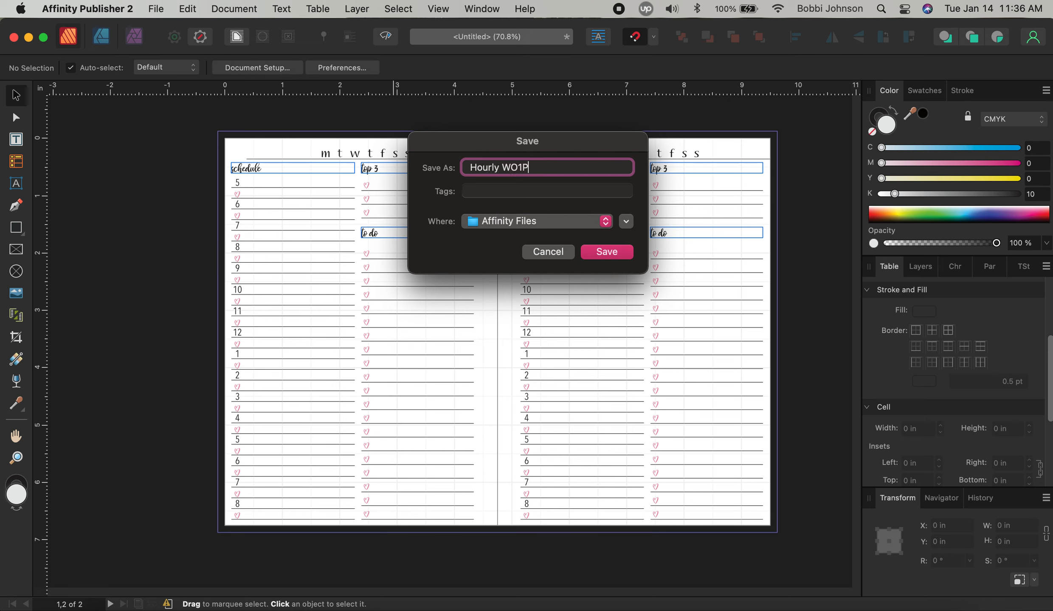
key("Return")
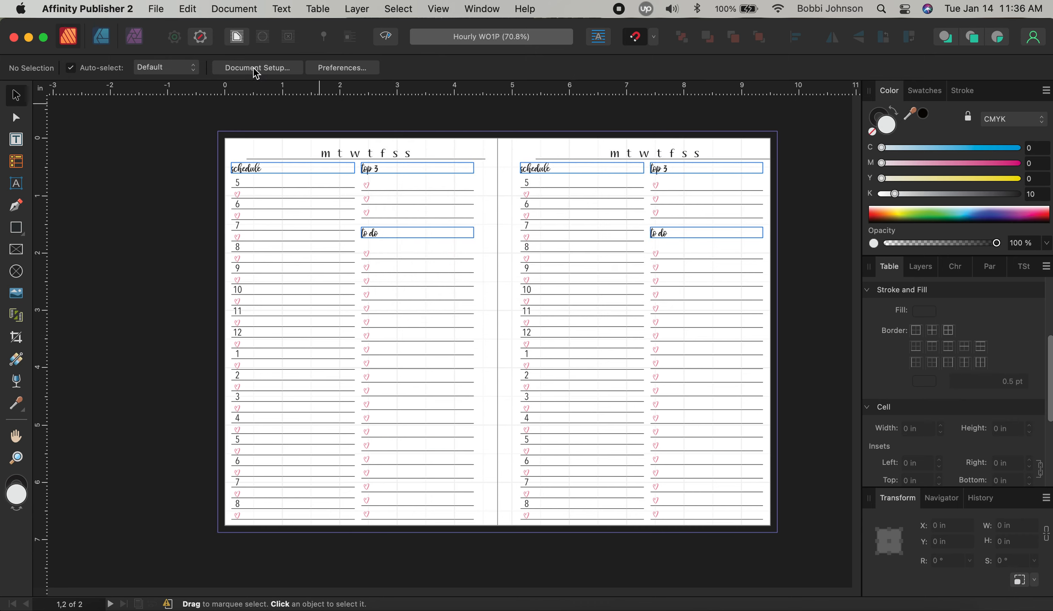
left_click(155, 9)
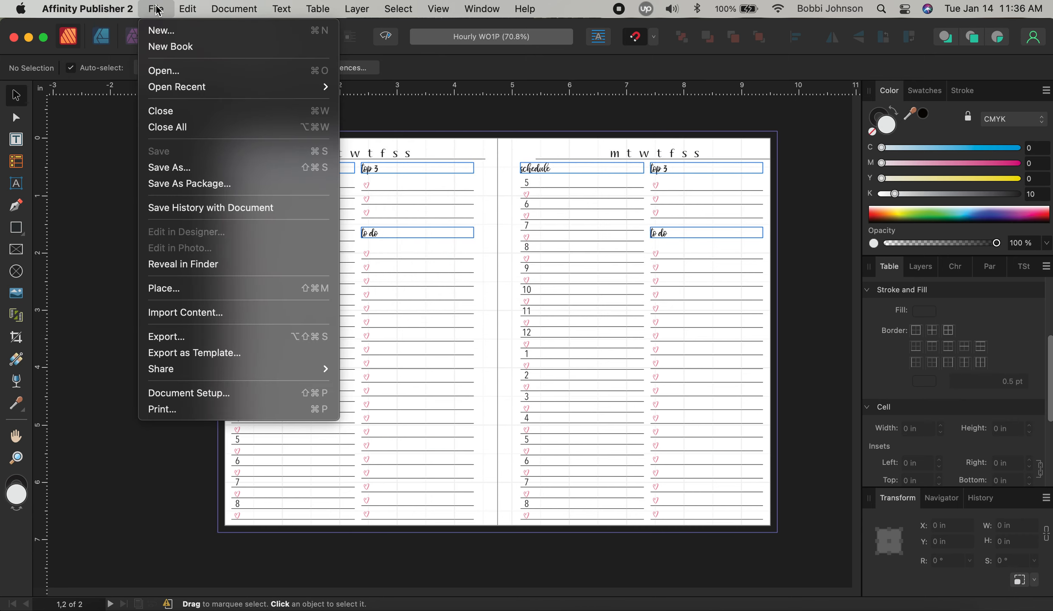
Export a PDF with bleed and crop marks only, saved as Hourly WO1P on the Desktop
left_click(176, 338)
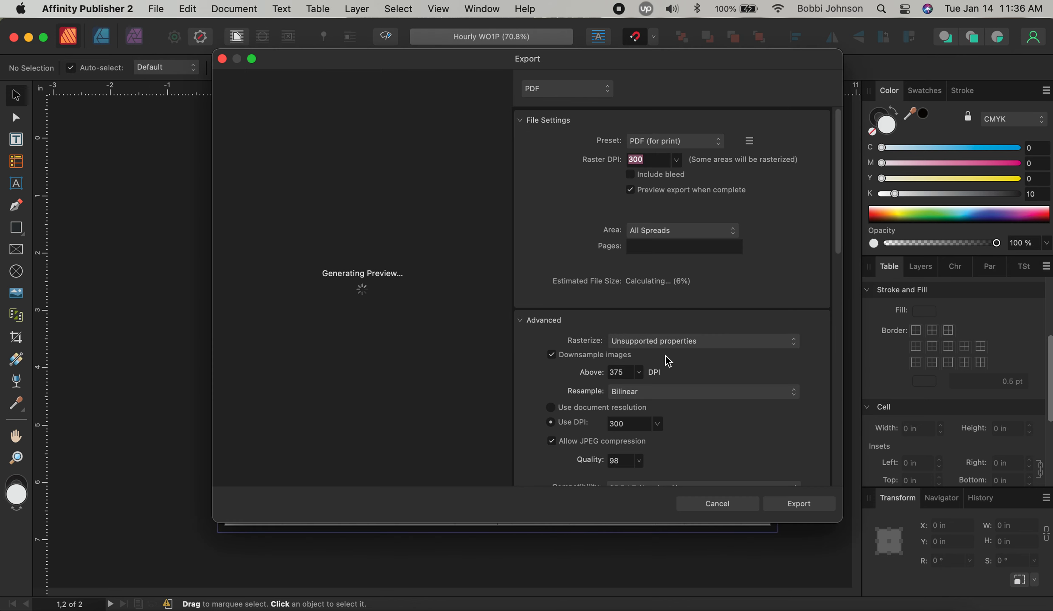
scroll(737, 354, "down", 5)
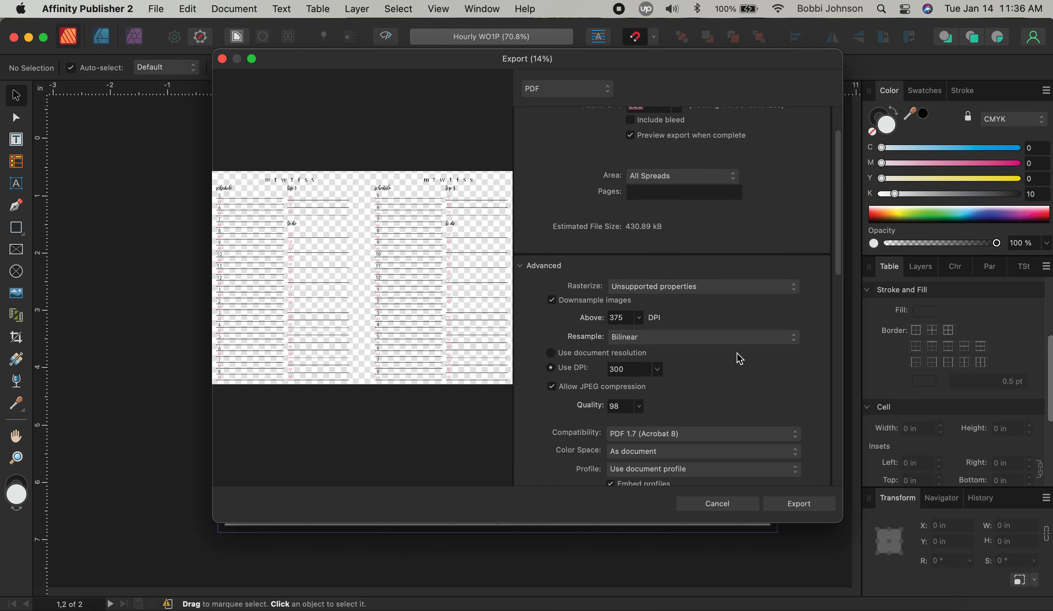
scroll(737, 356, "down", 6)
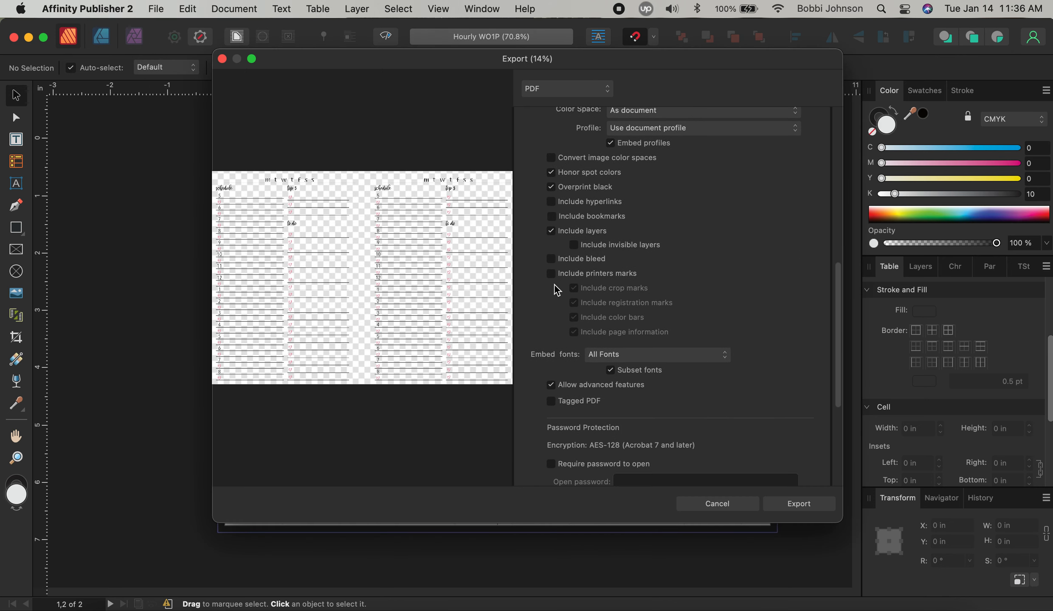
left_click(568, 259)
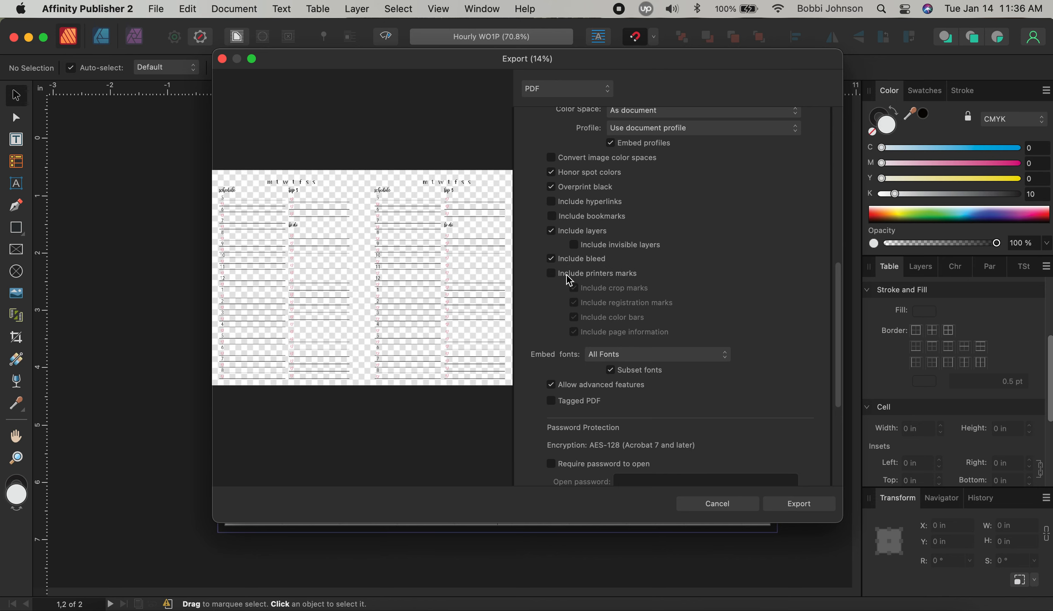
left_click(568, 275)
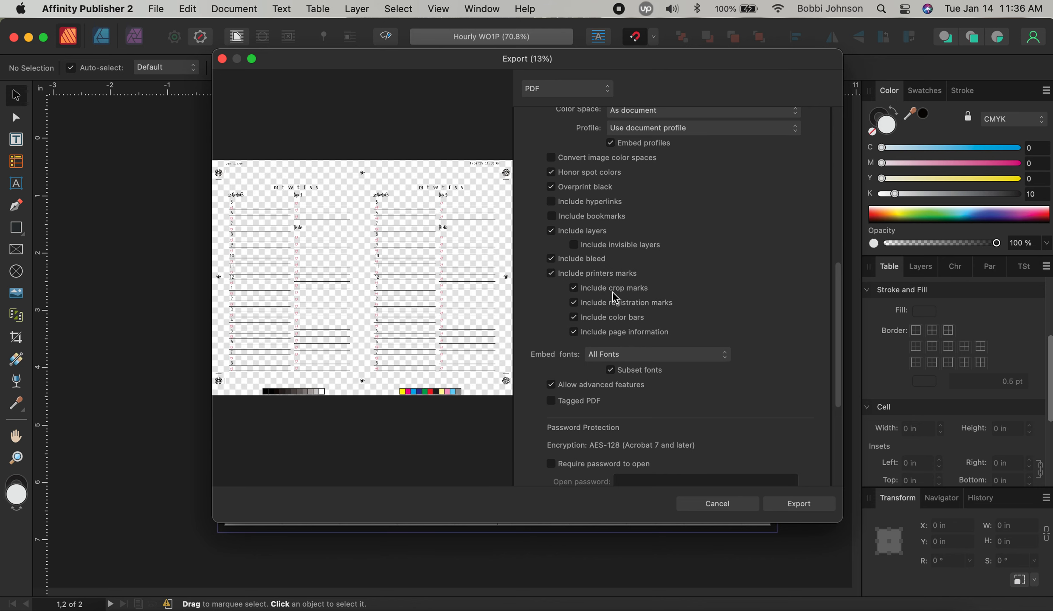
left_click(621, 304)
left_click(620, 319)
left_click(620, 333)
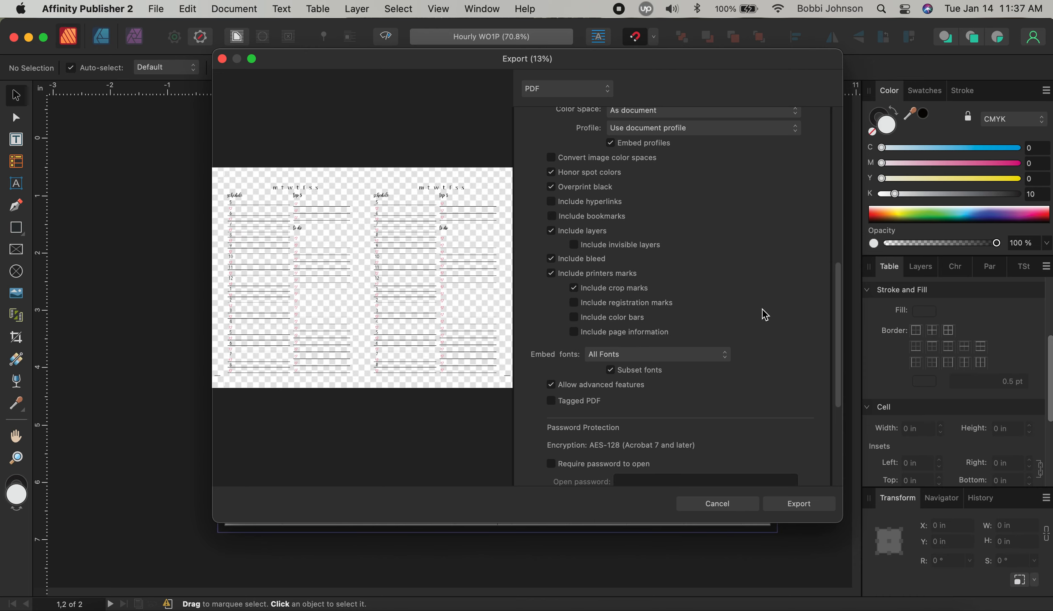
left_click(816, 502)
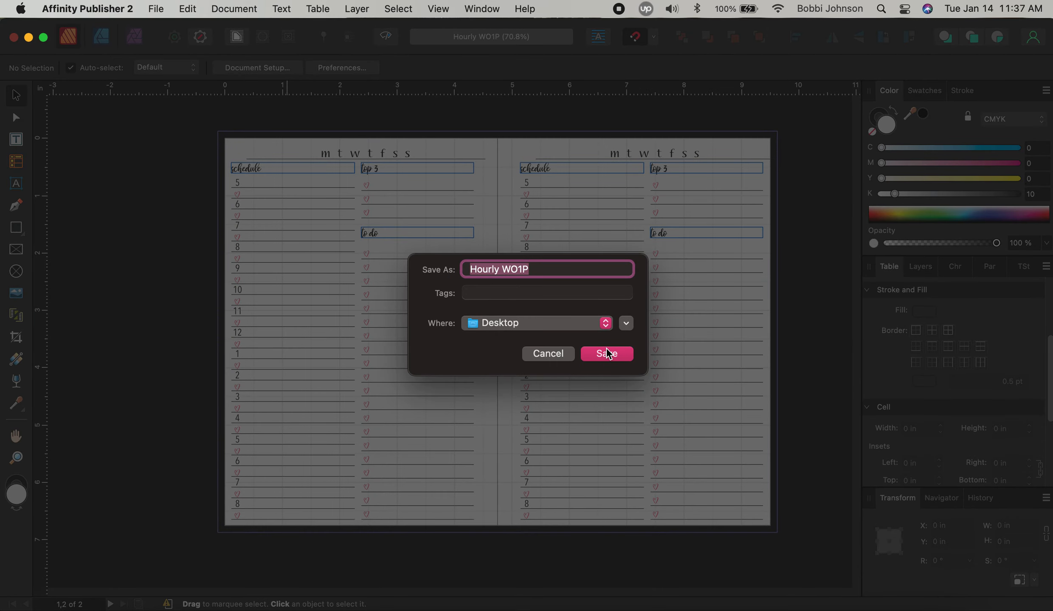
left_click(608, 353)
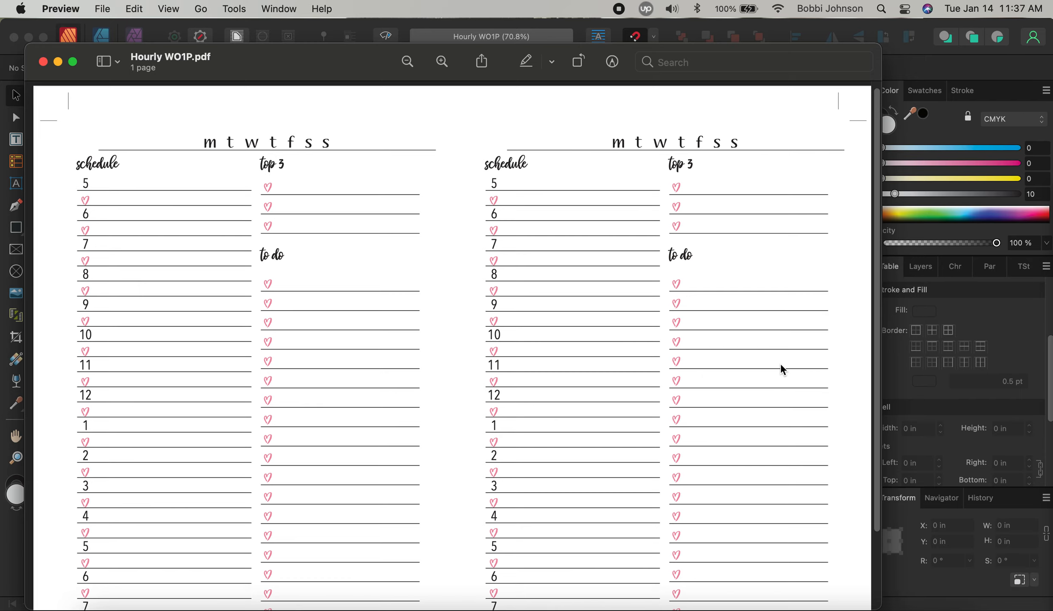
Scroll through Hourly WO1P.pdf in Preview, then quit Preview
scroll(412, 328, "down", 5)
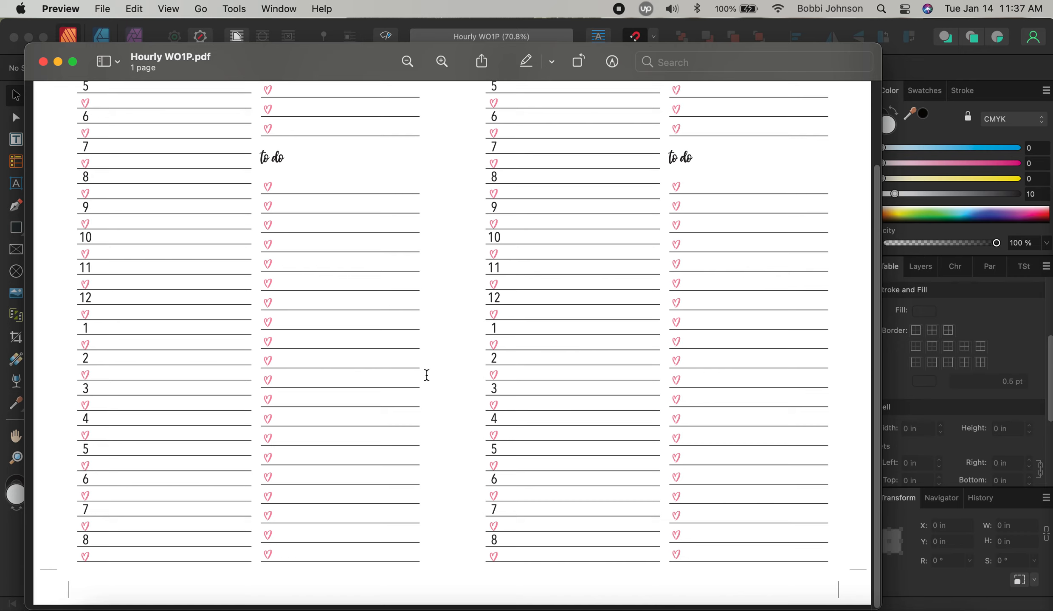
scroll(427, 375, "up", 5)
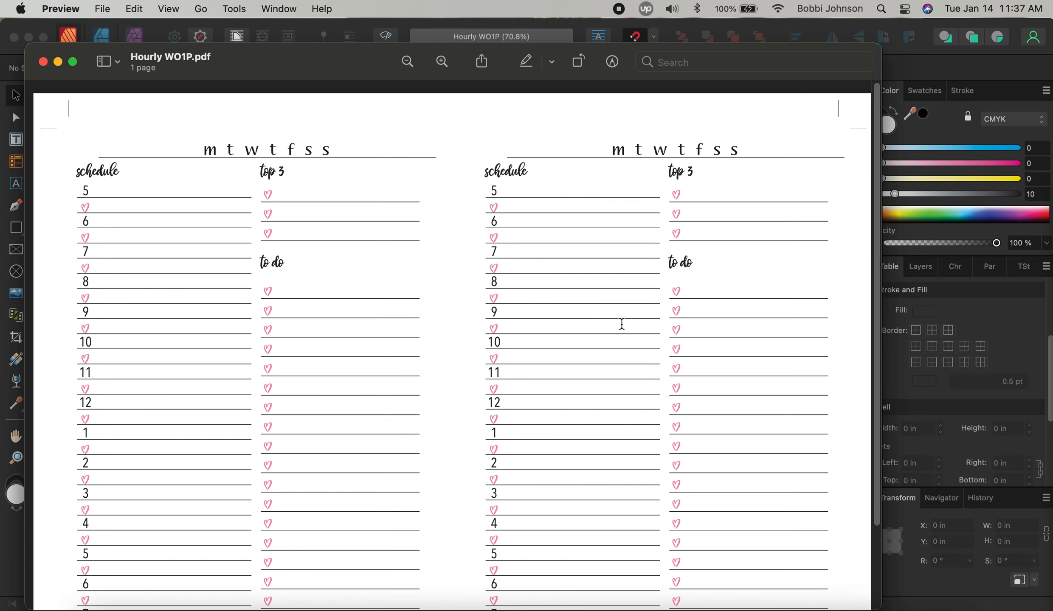
scroll(622, 325, "down", 1)
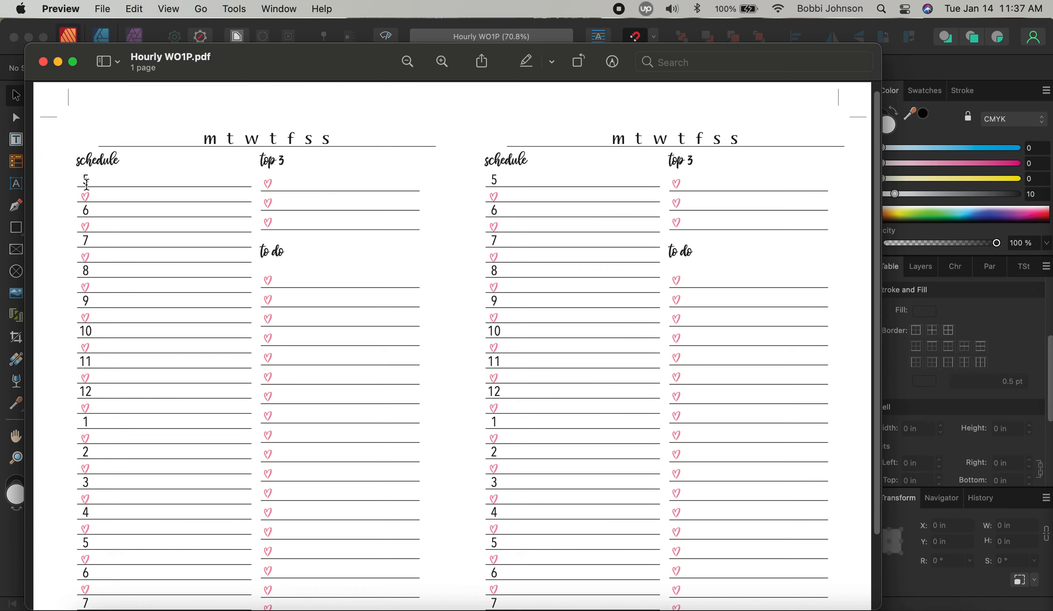
left_click(61, 9)
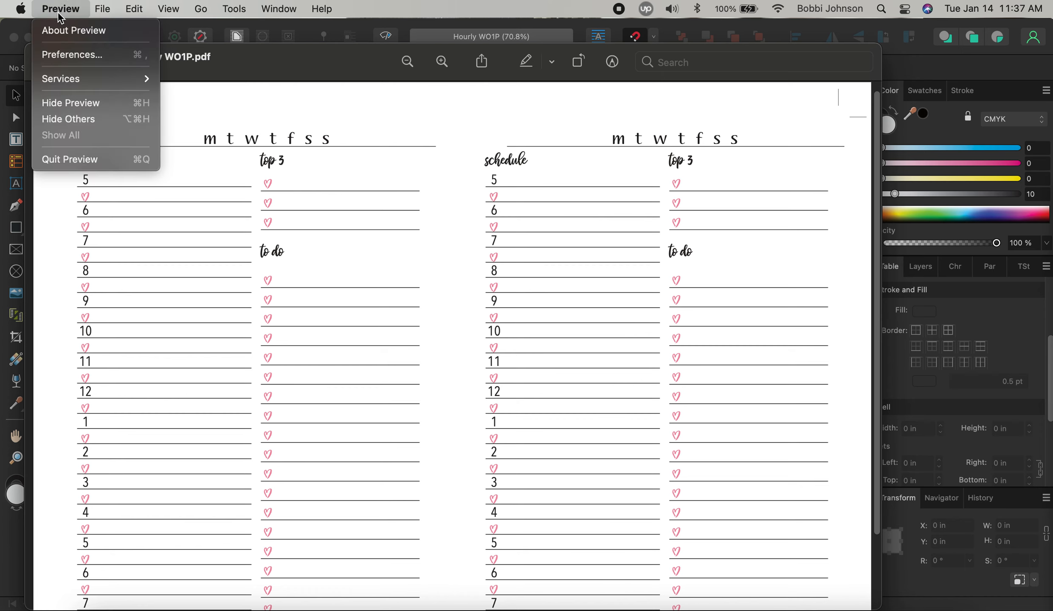
left_click(83, 158)
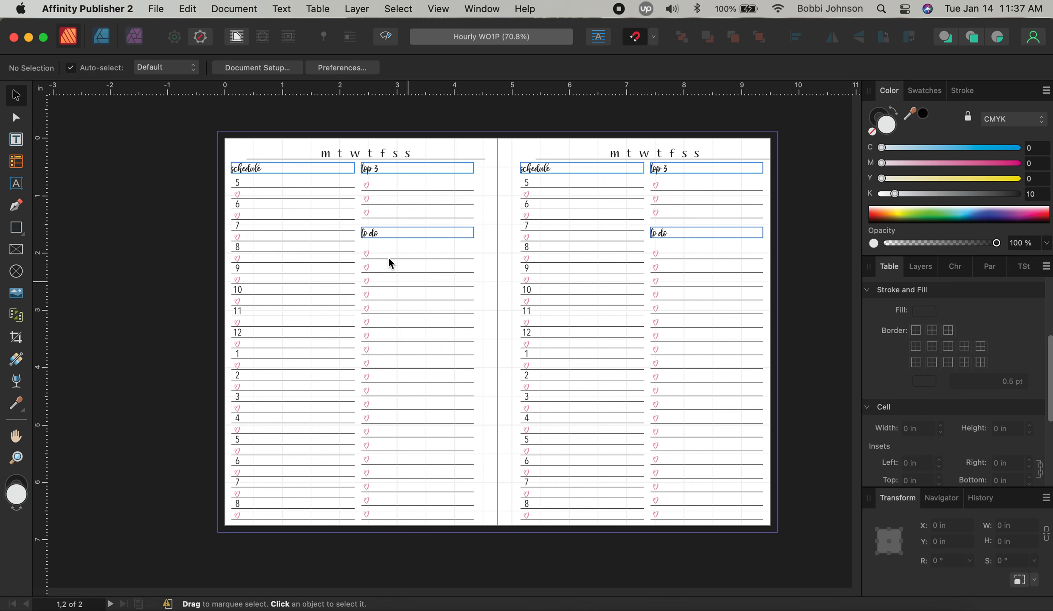
Left-align all column A cells of the left page's schedule table
left_click(230, 191)
double_click(238, 184)
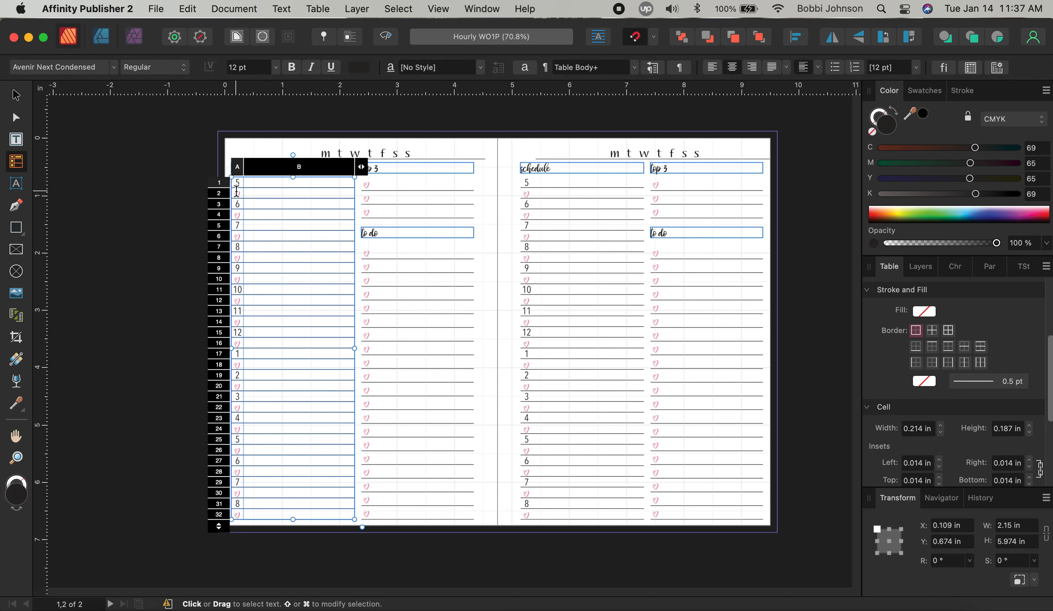
left_click(238, 170)
left_click(201, 223)
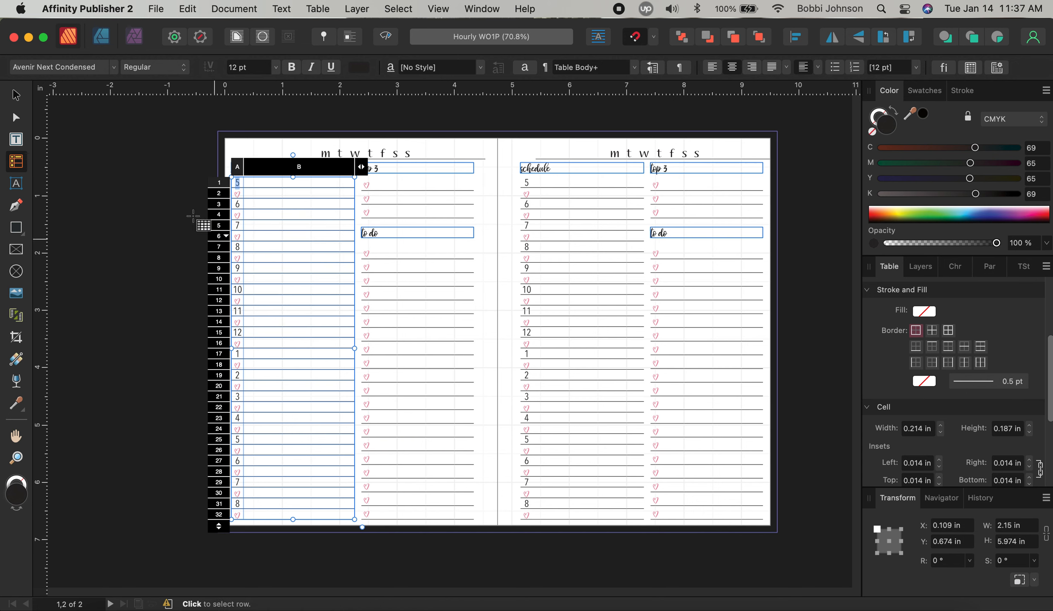
left_click_drag(236, 181, 238, 513)
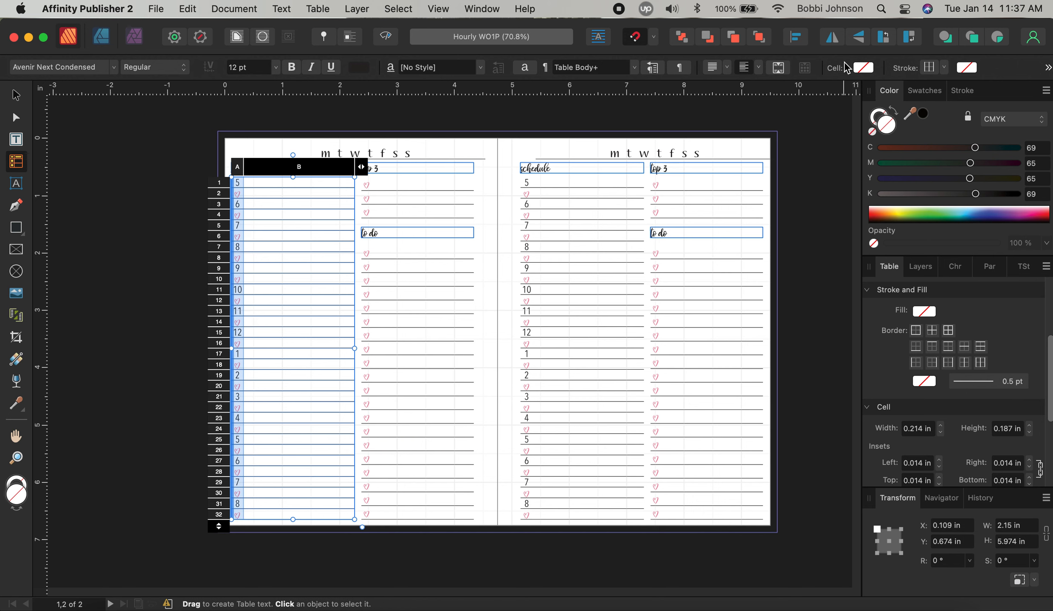
left_click(727, 68)
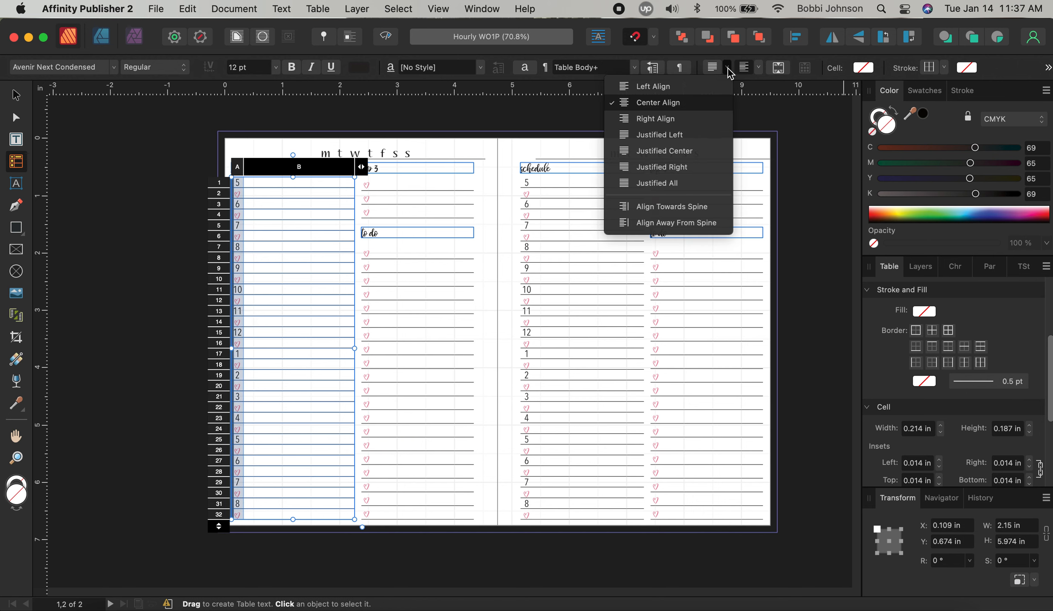
left_click(681, 86)
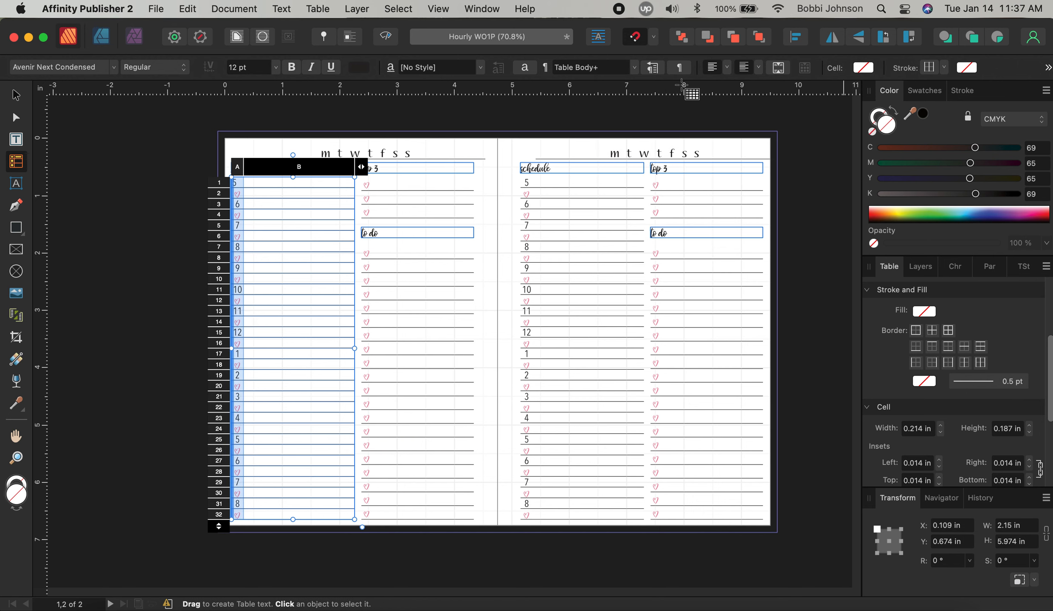
Set the 5 in cell A1 to the bhatoshine font
left_click(283, 301)
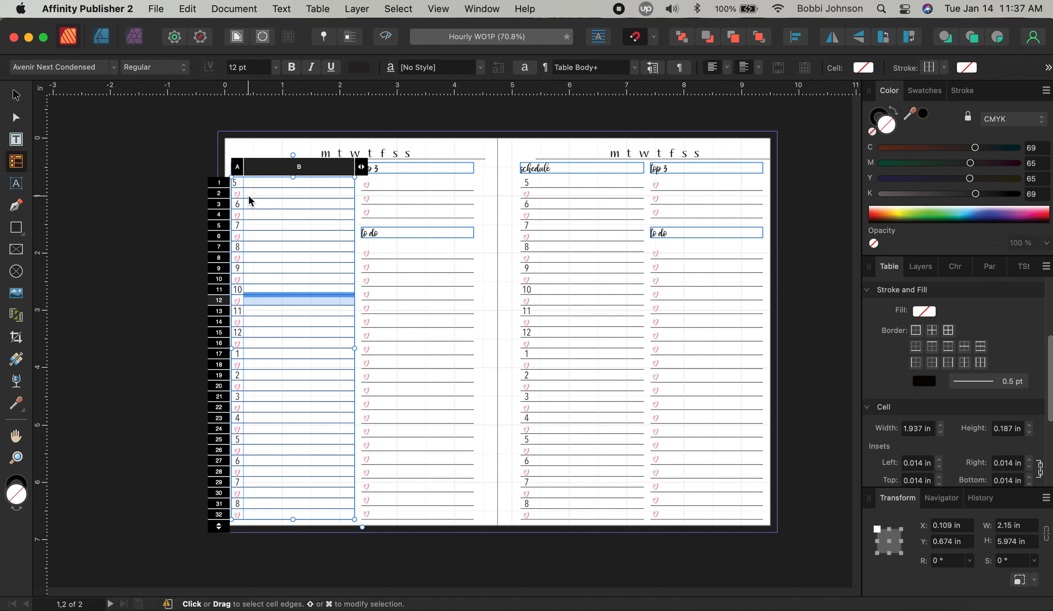
left_click(237, 184)
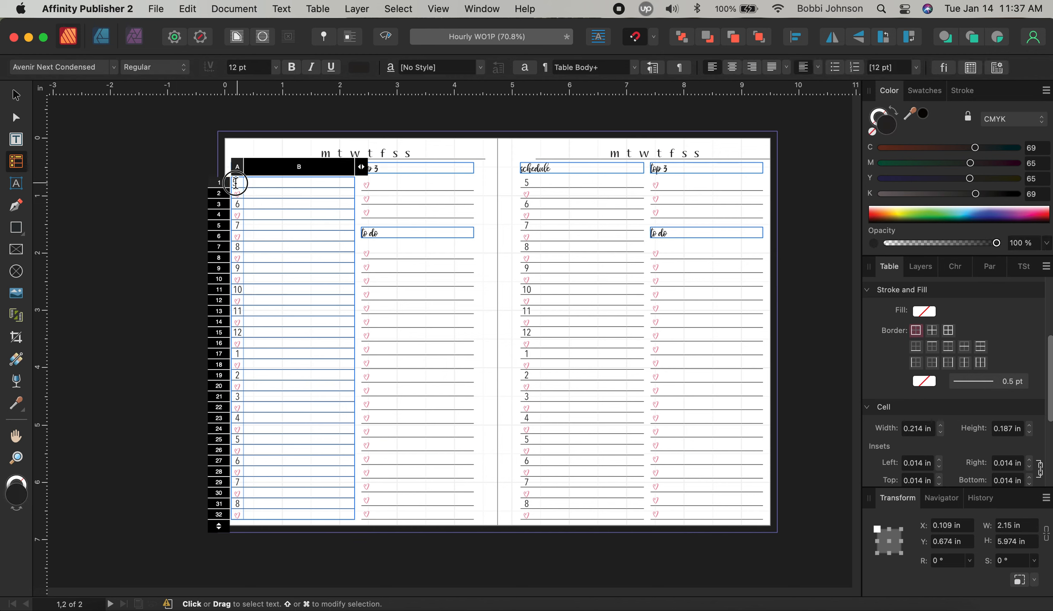
key("super+a")
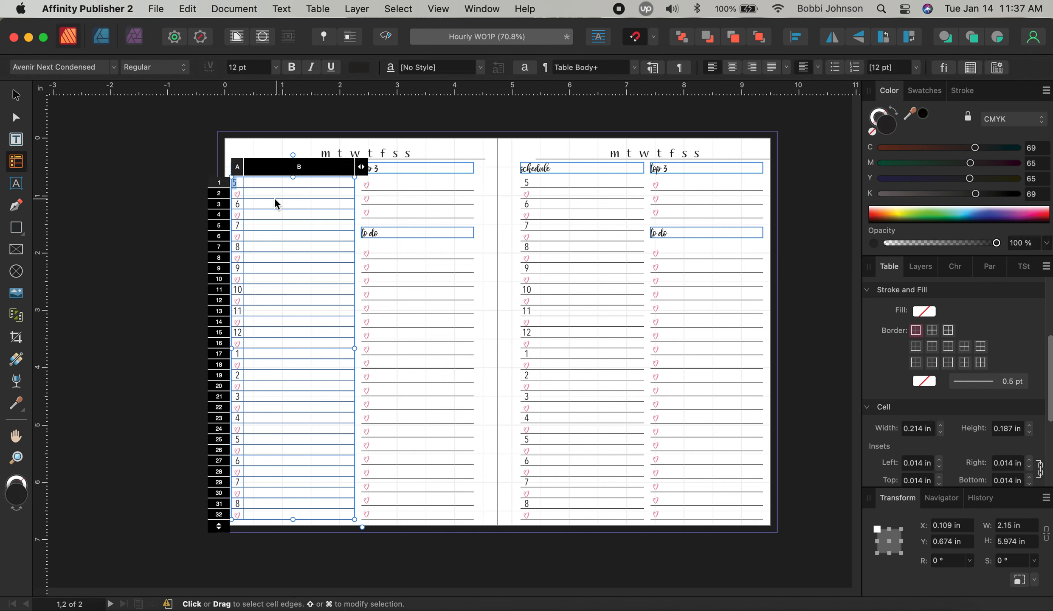
left_click(89, 67)
scroll(346, 390, "down", 2)
scroll(346, 389, "down", 2)
left_click(281, 347)
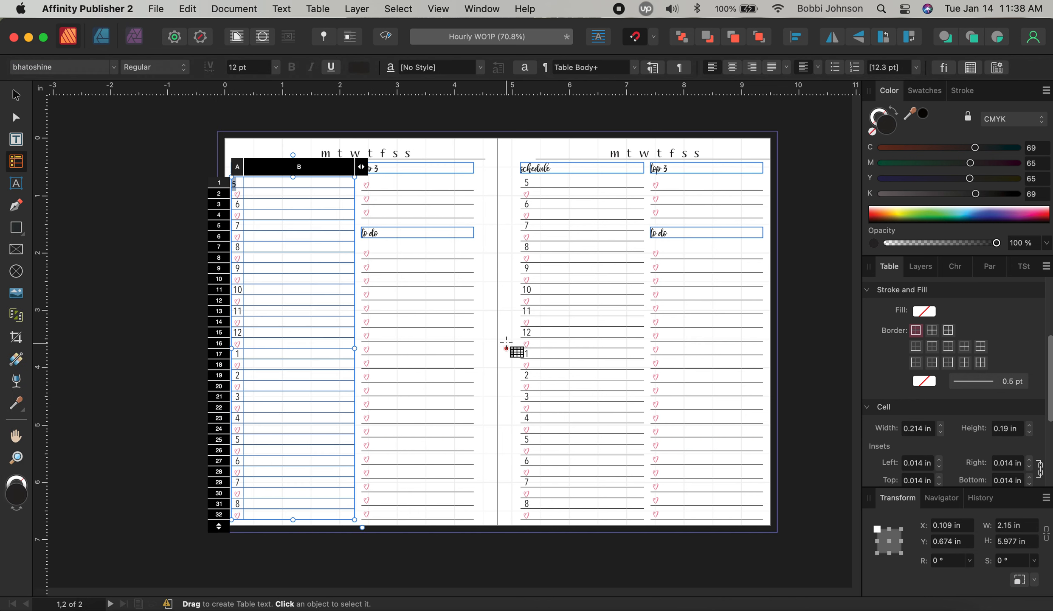
left_click(259, 288)
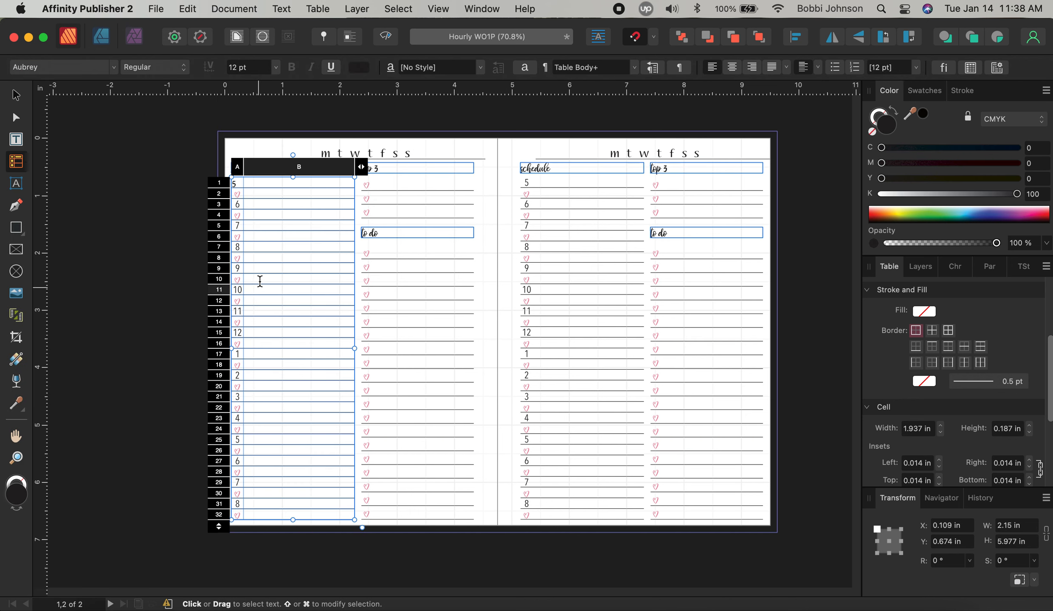
Left-align the 6 in cell A3 and set it in bhatoshine
double_click(242, 193)
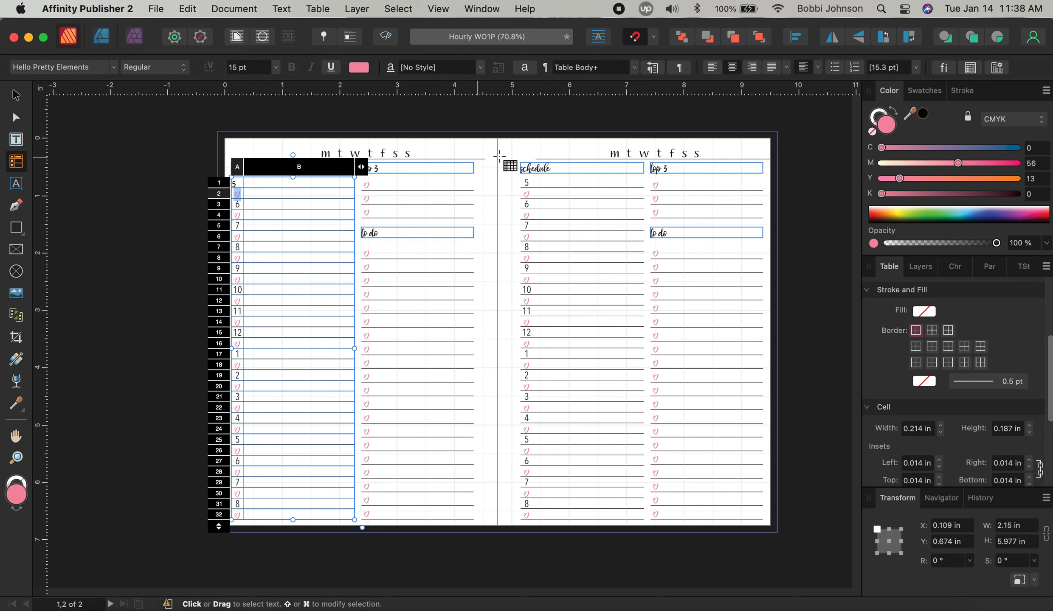
key("Tab")
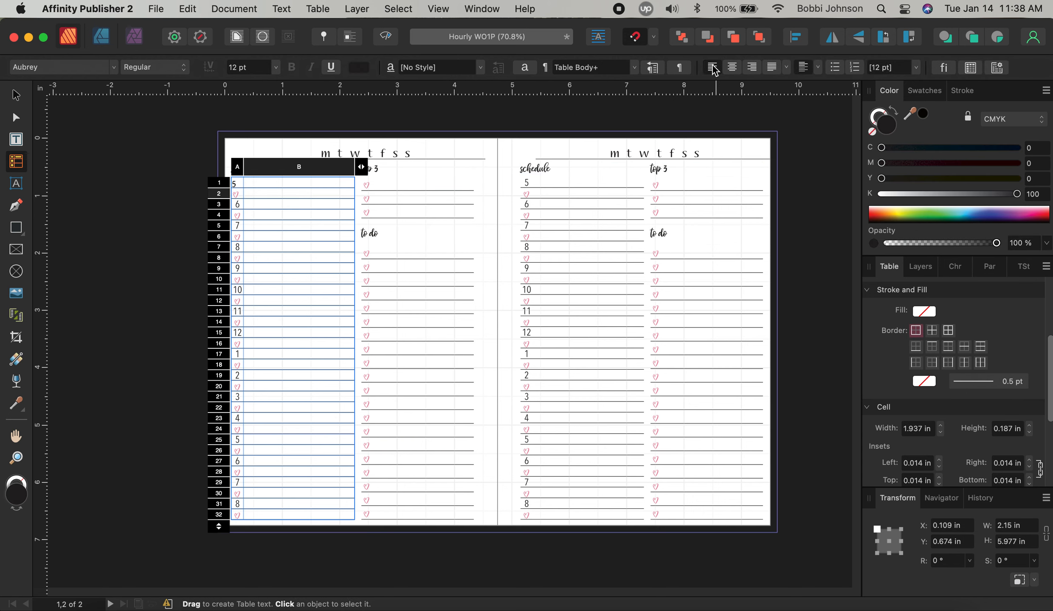
key("Tab")
left_click(713, 67)
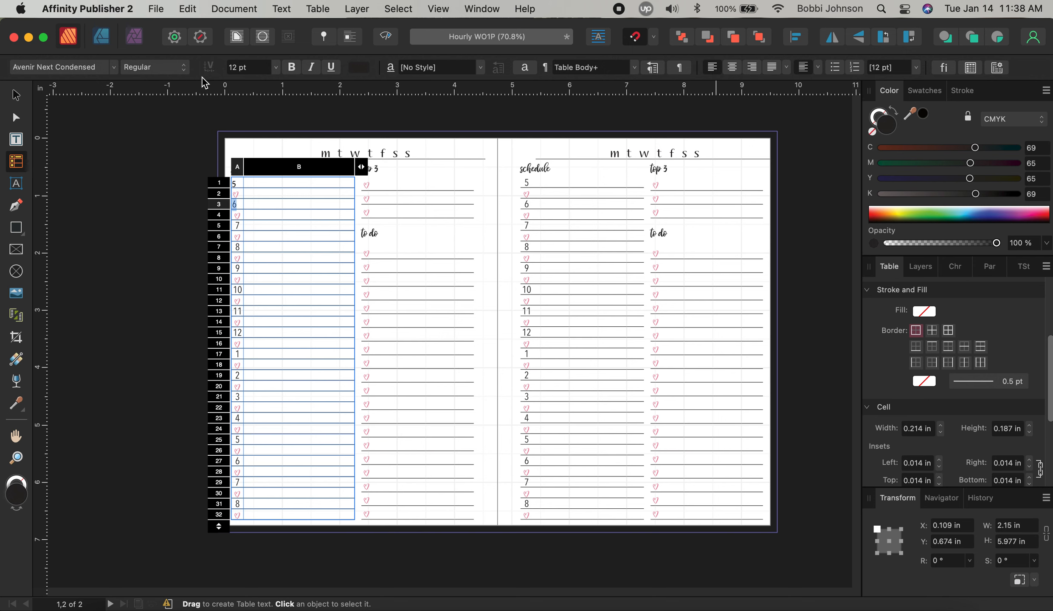
left_click(103, 67)
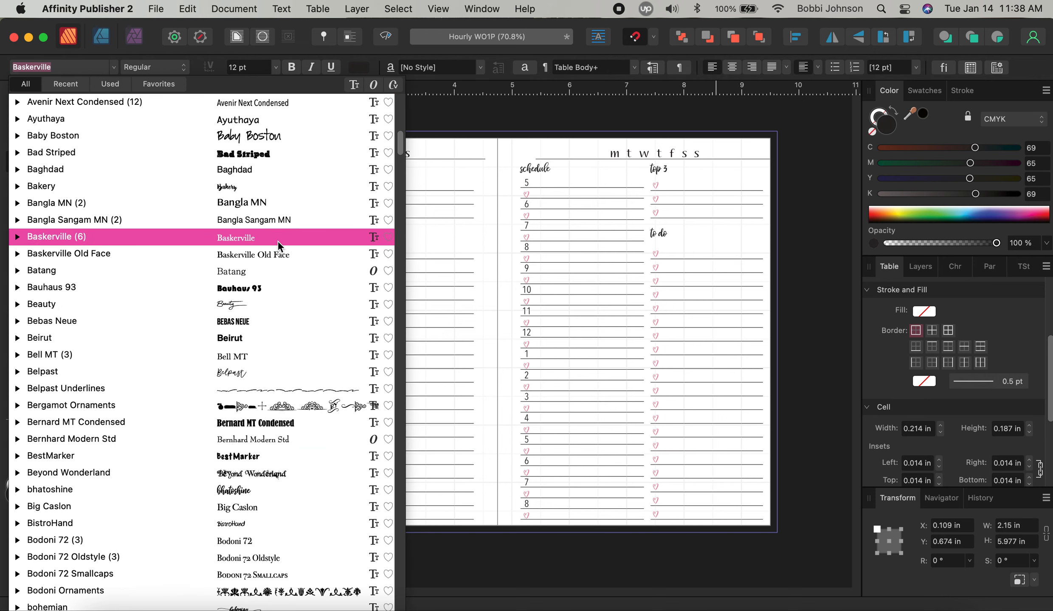
left_click(258, 490)
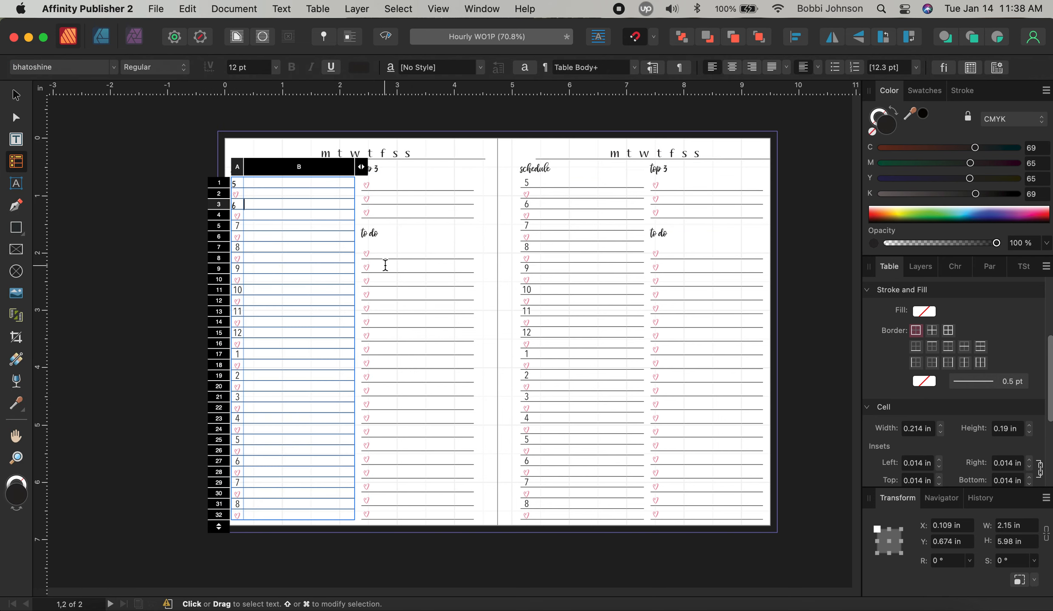
Left-align the 7 in cell A5 in bhatoshine, and left-align the heart in A6
key("Tab")
key("Tab")
key("Tab")
key("Tab")
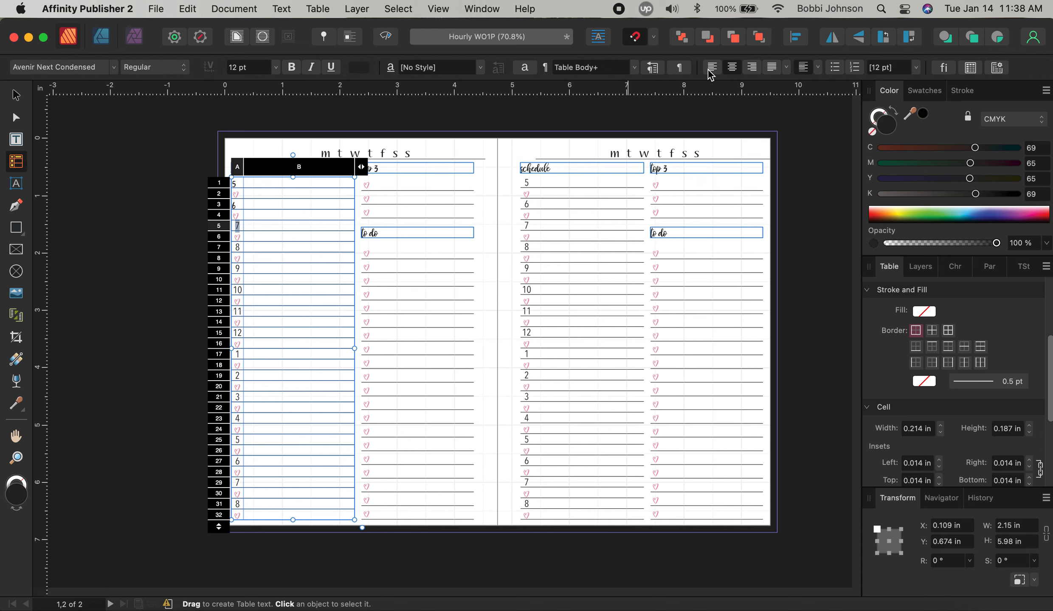
left_click(711, 68)
left_click(84, 75)
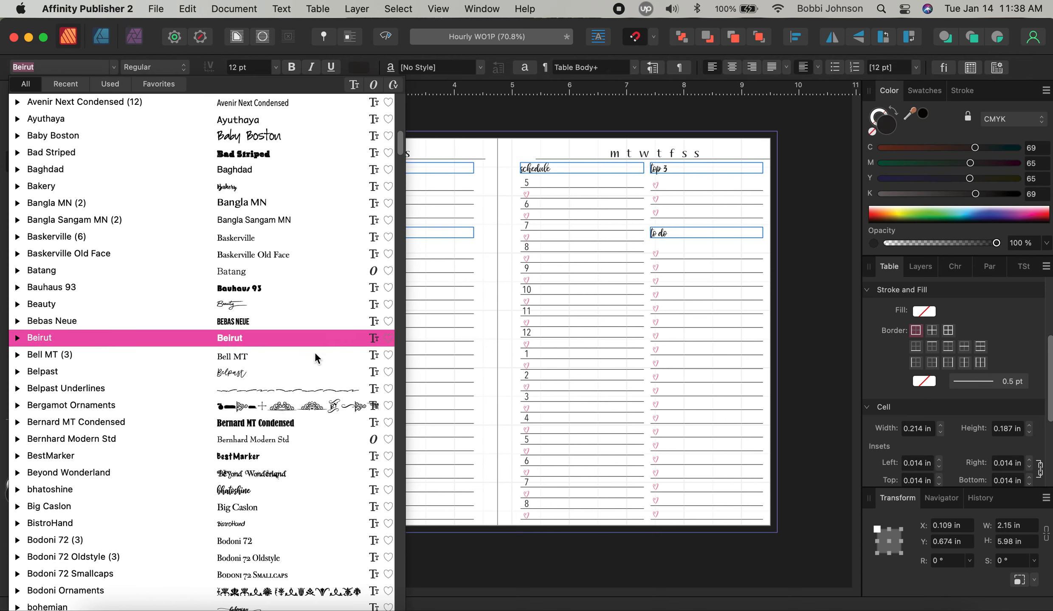
left_click(292, 484)
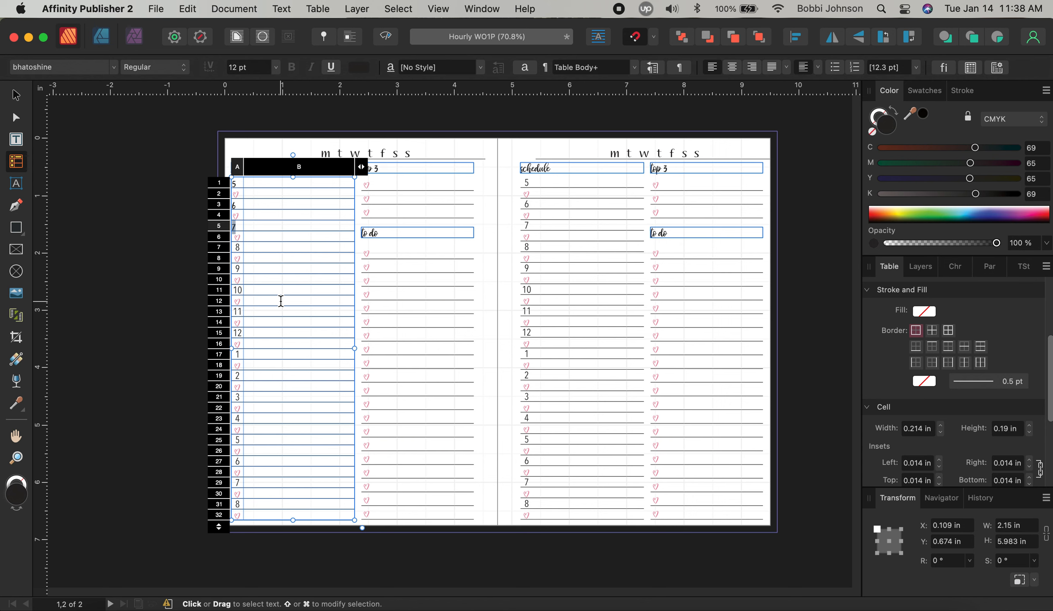
key("Tab")
key("Tab")
left_click(711, 67)
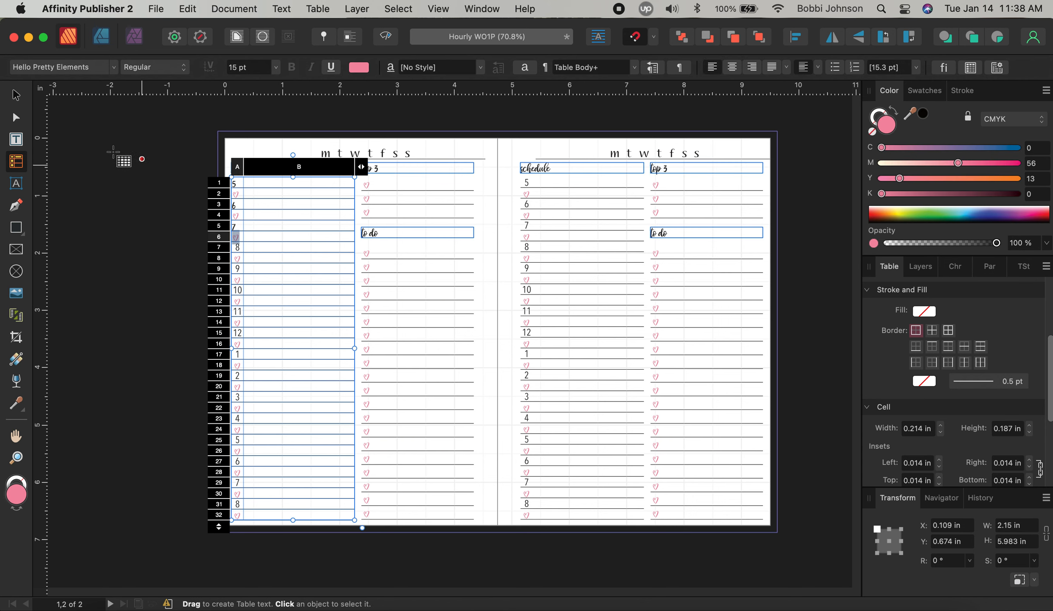
key("Tab")
key("Tab")
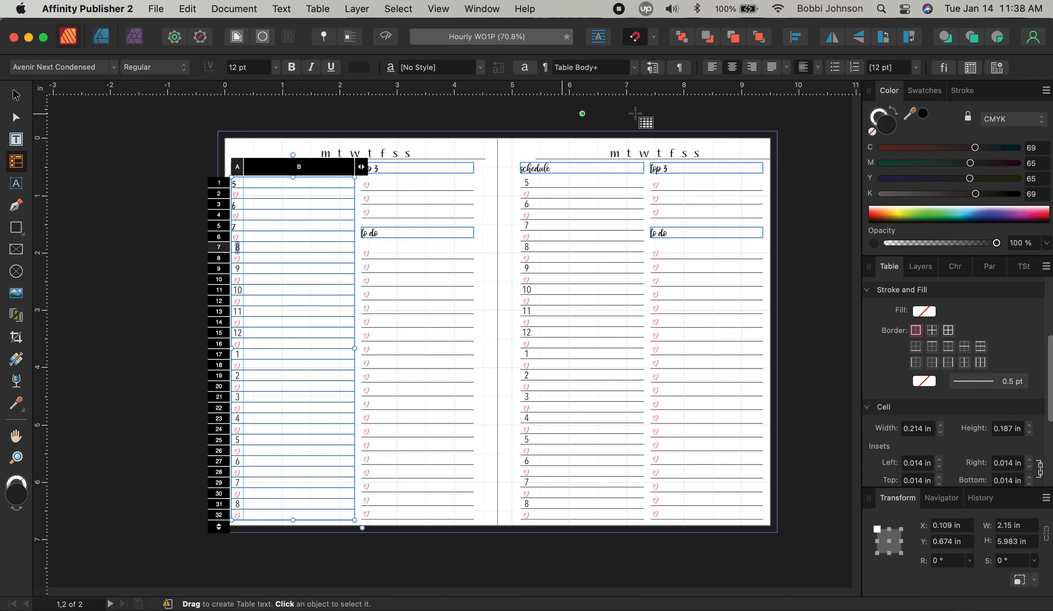
Left-align the heart in A8 and the 9 in A9, setting the 9 in bhatoshine
left_click(83, 67)
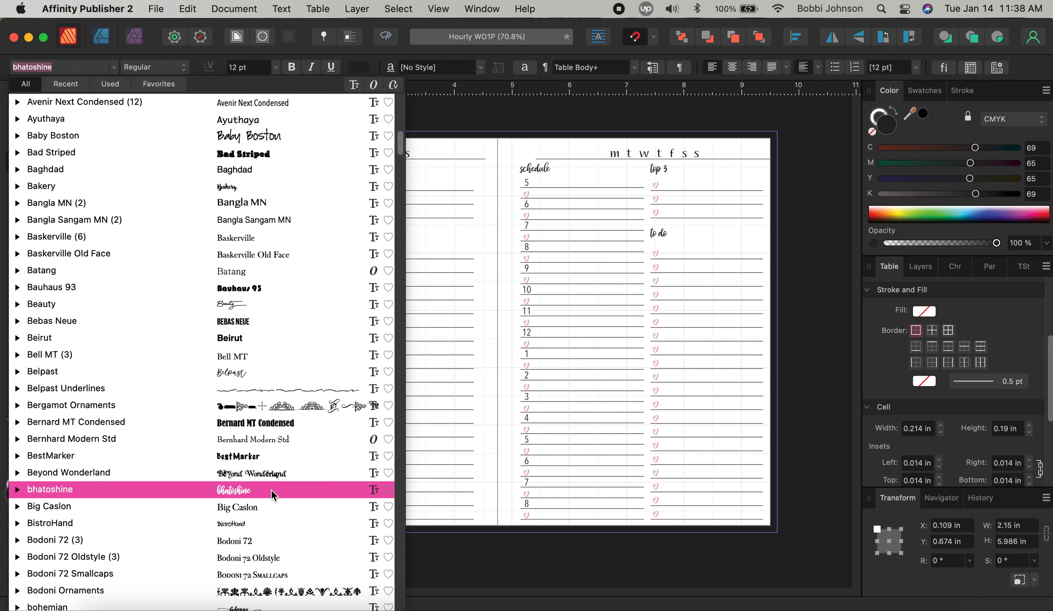
key("Escape")
key("Tab")
key("Tab")
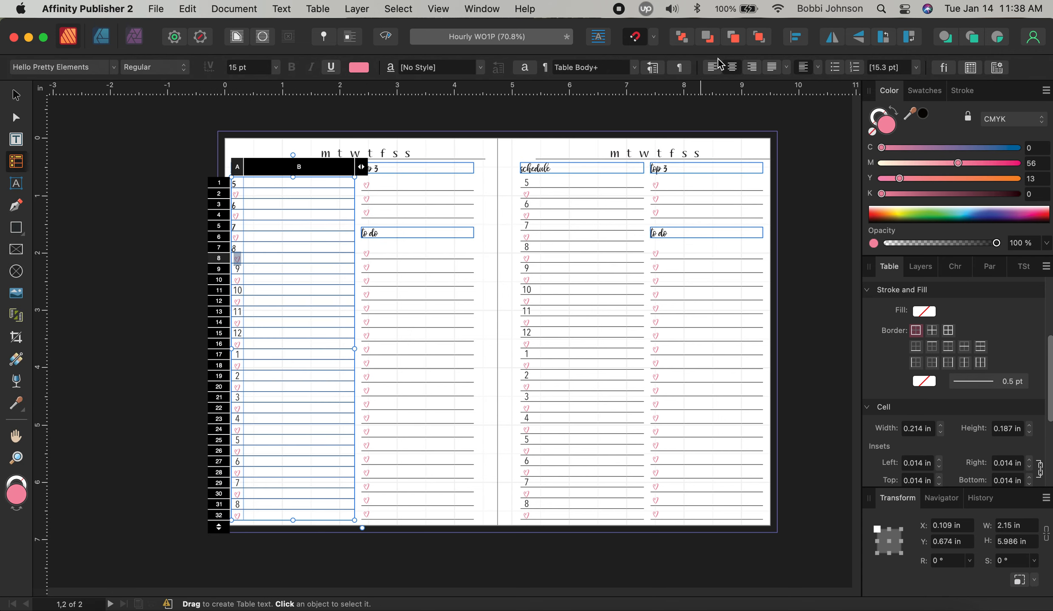
left_click(714, 70)
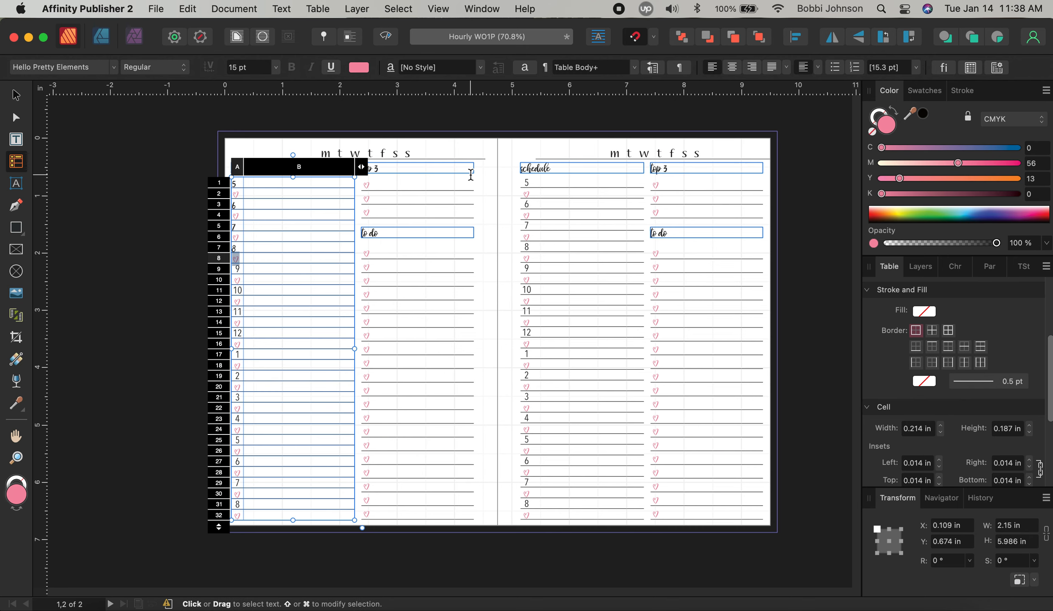
key("Tab")
key("Tab")
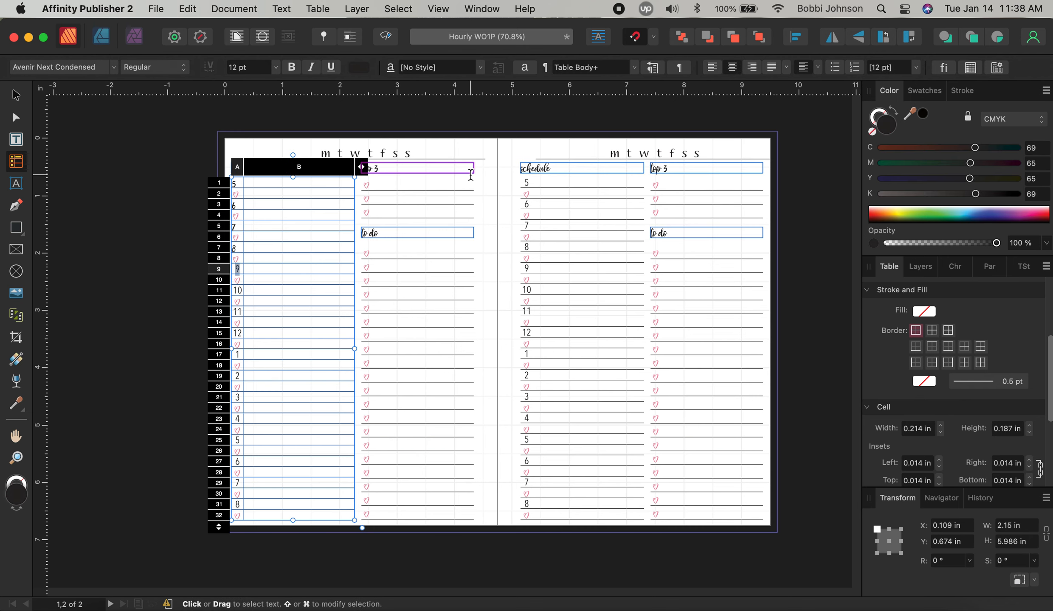
left_click(713, 69)
left_click(83, 66)
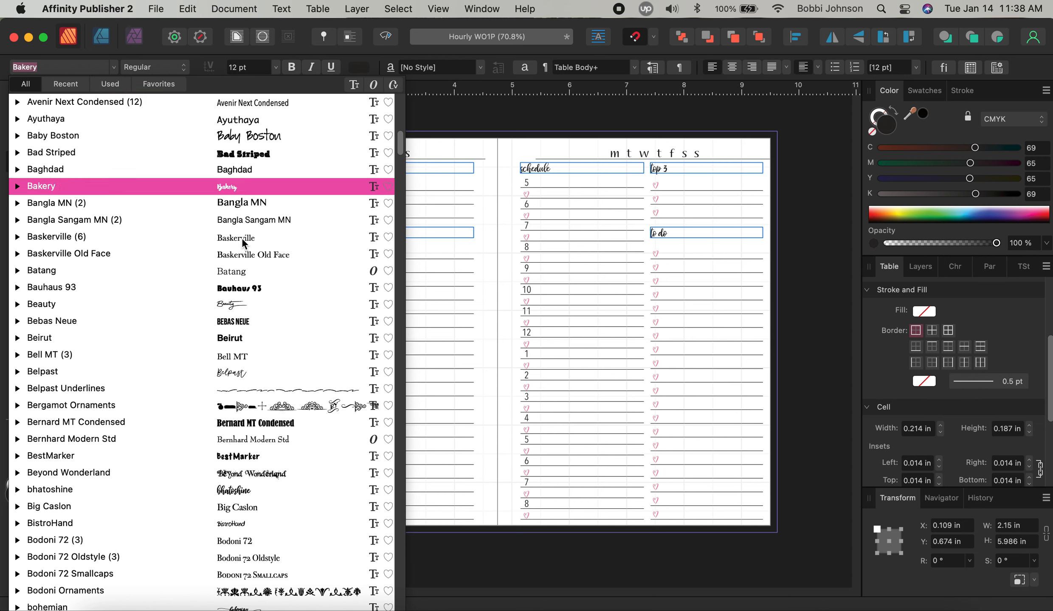
left_click(273, 492)
key("Tab")
key("Tab")
key("Tab")
key("Tab")
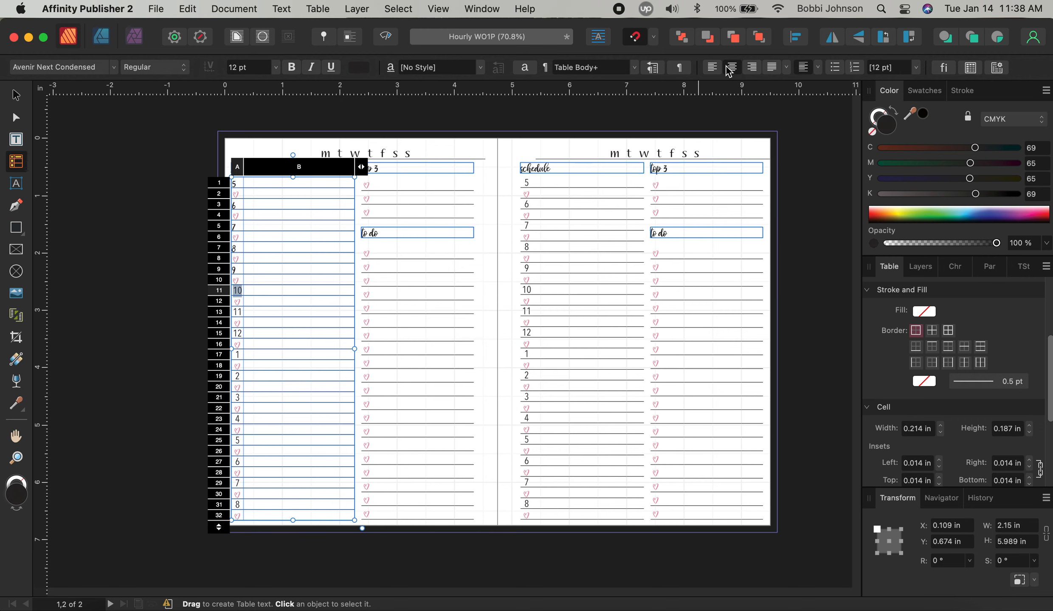
Set the hour numbers 10 (A11) and 11 (A13) to the bhatoshine font
left_click(74, 68)
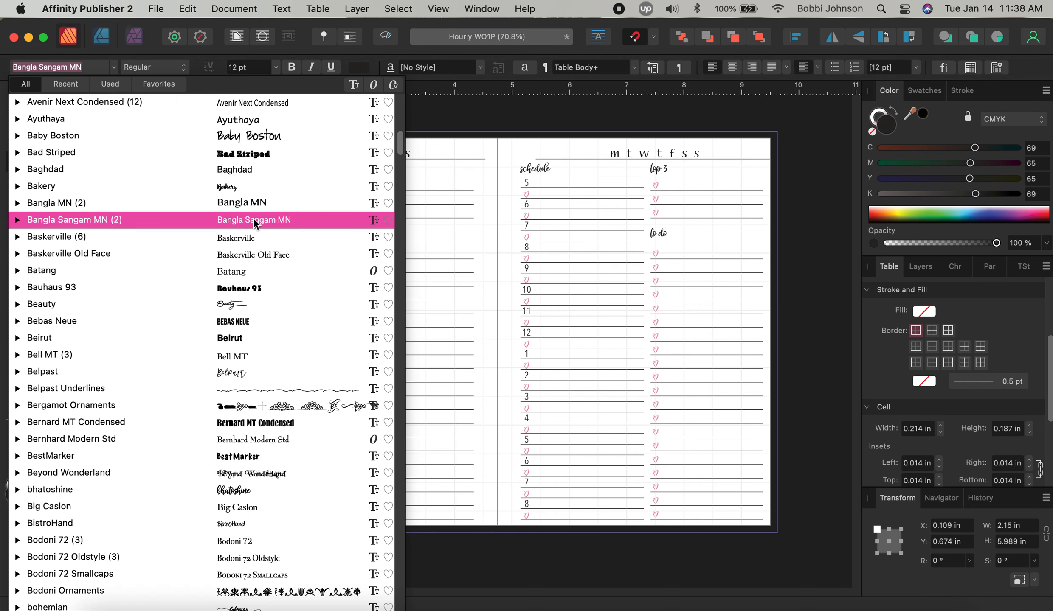
left_click(257, 488)
key("Tab")
key("Tab")
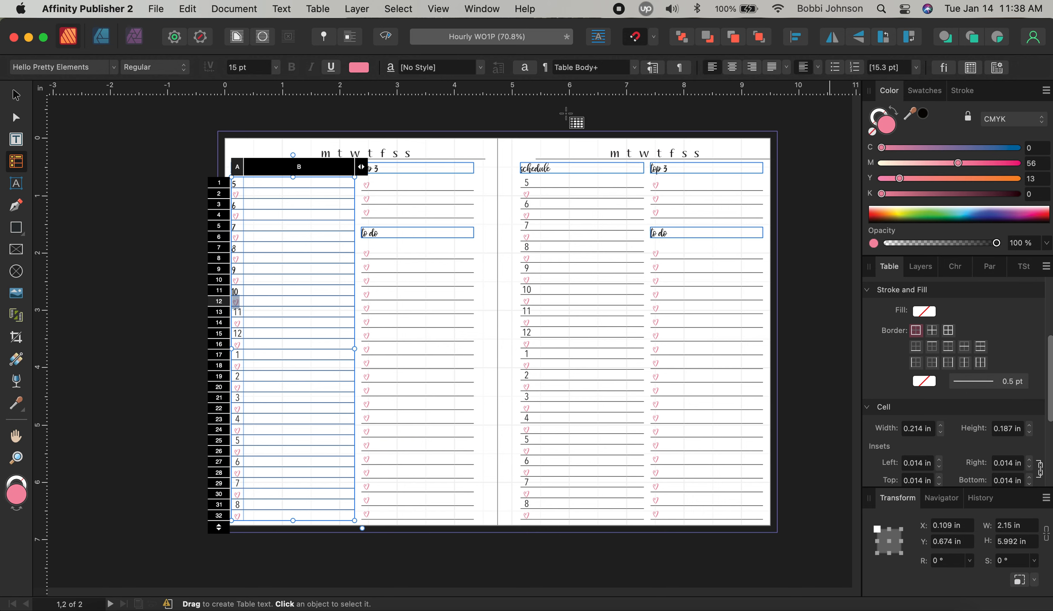
key("Tab")
key("Tab")
key("Tab")
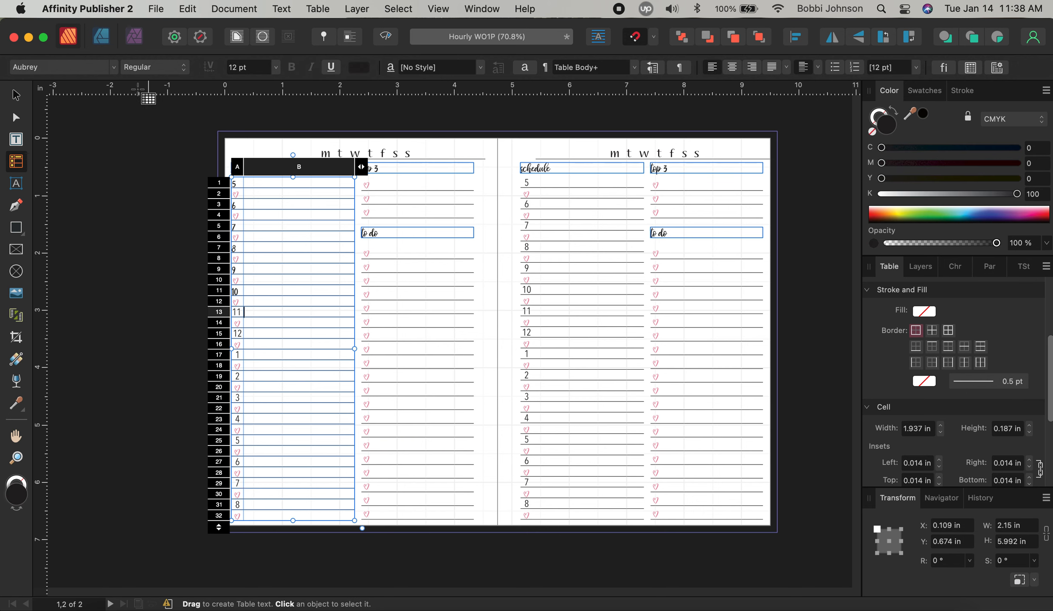
left_click(240, 301)
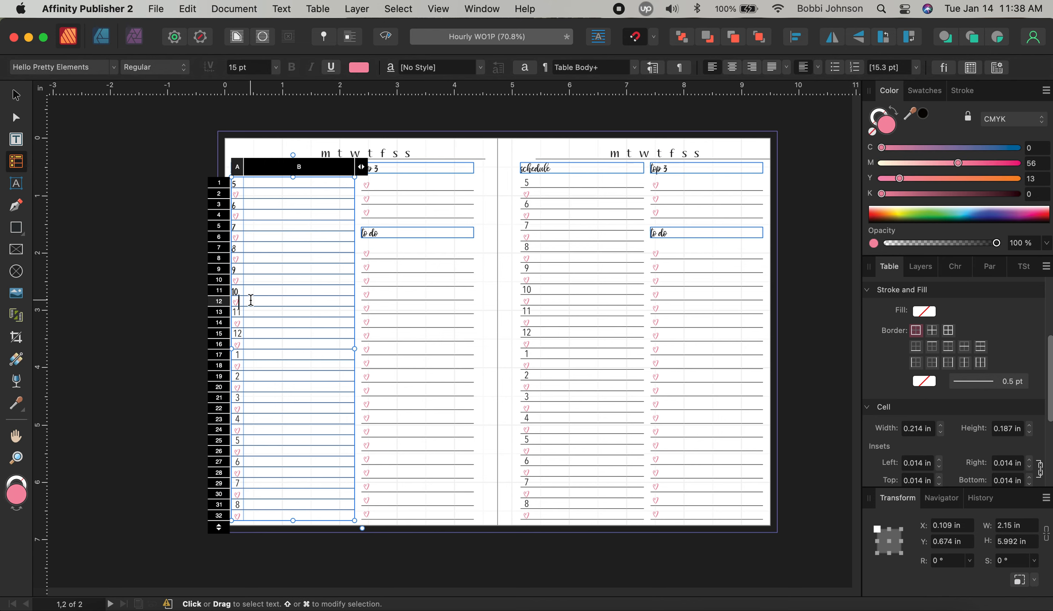
key("Tab")
key("Tab")
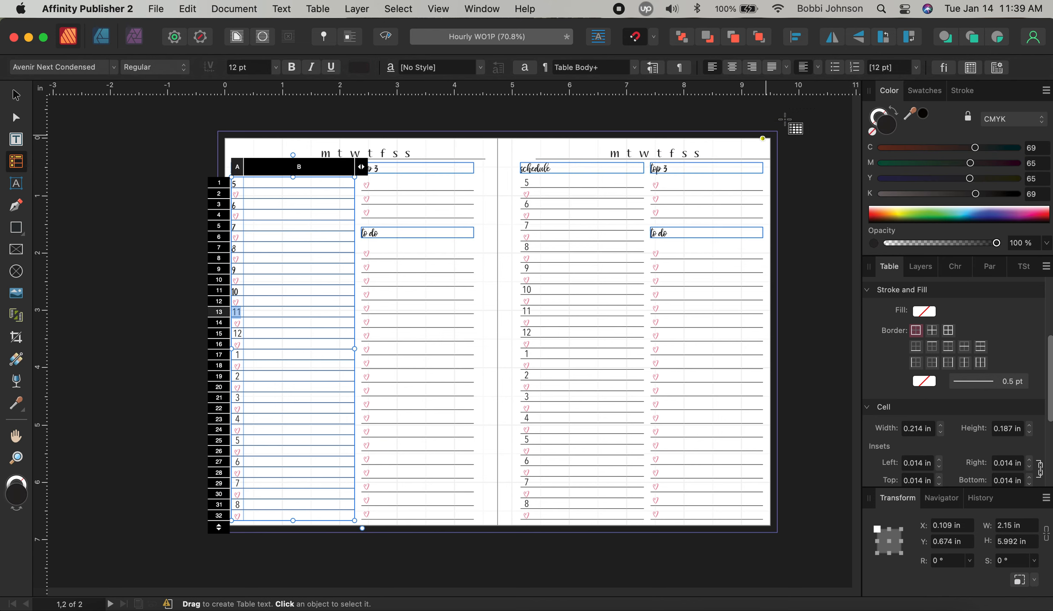
left_click(92, 71)
left_click(248, 495)
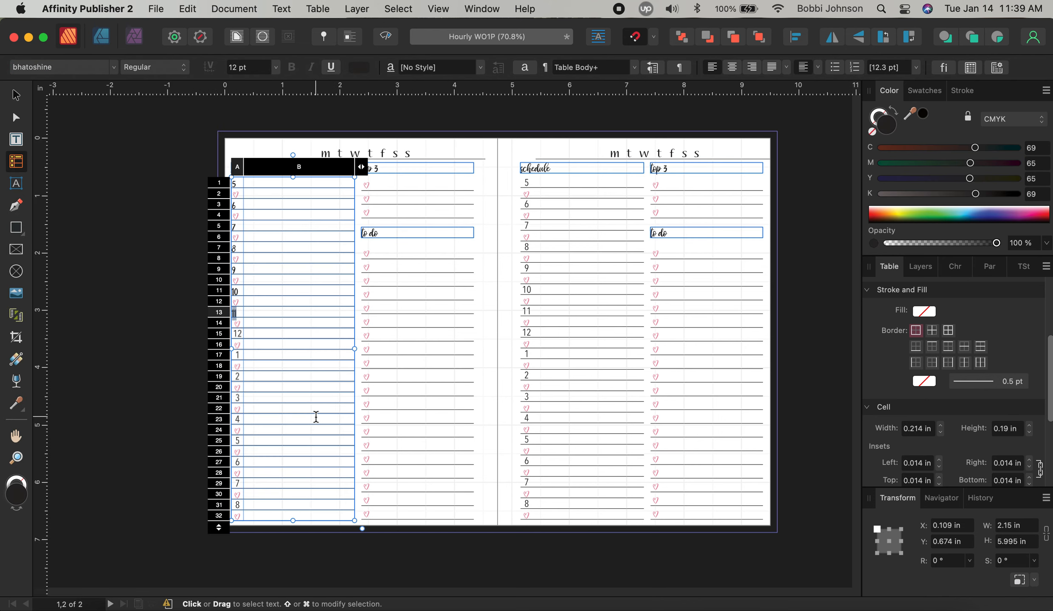
key("Tab")
key("Tab")
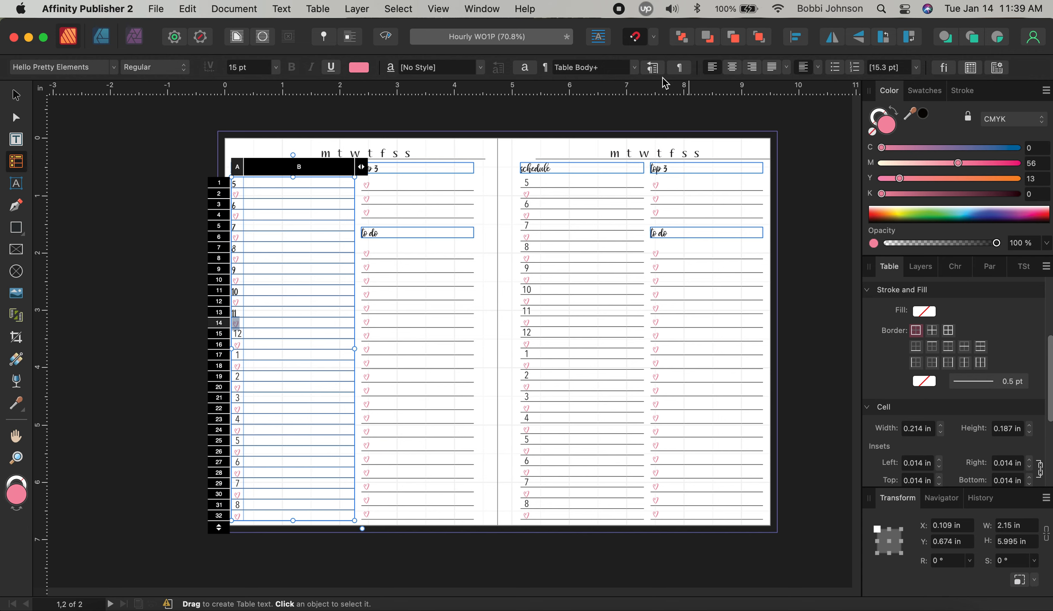
key("Tab")
key("Tab")
Left-align the 12 in A15 and set hours 12 and 1 to bhatoshine
left_click(712, 67)
left_click(63, 70)
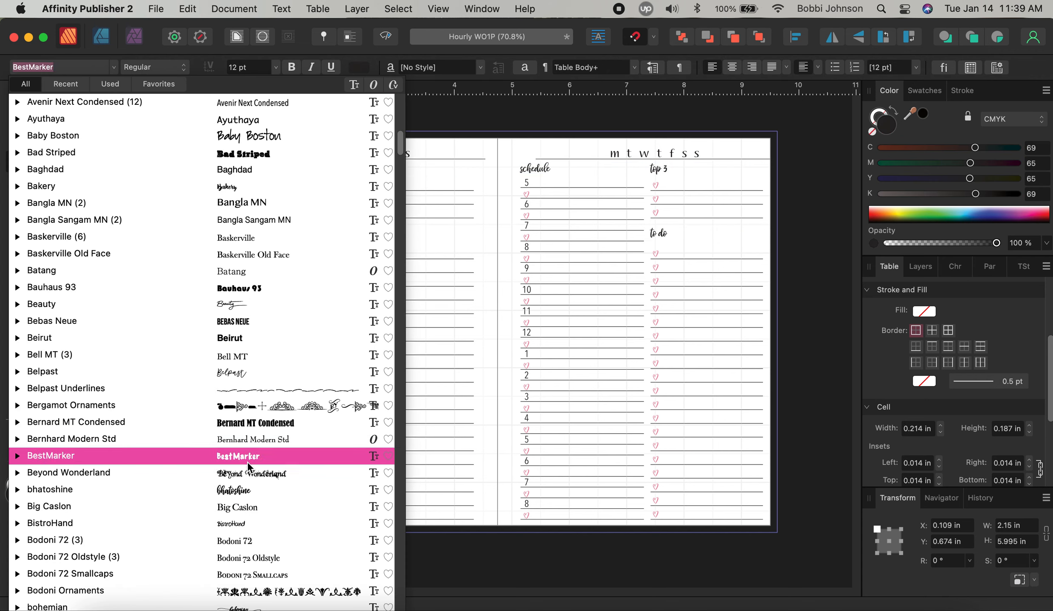
left_click(252, 492)
key("Tab")
key("Tab")
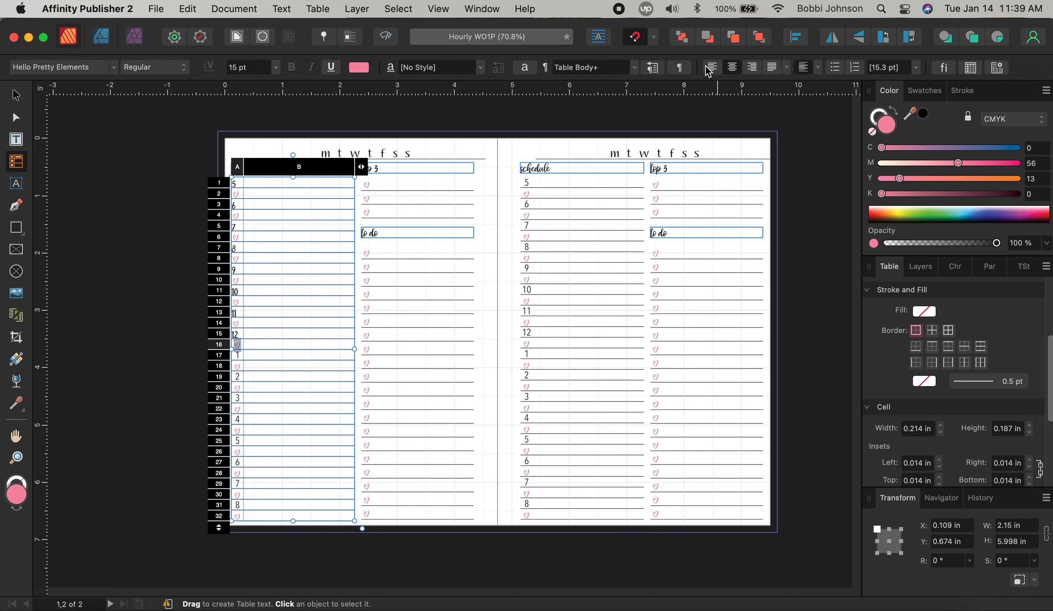
key("Tab")
key("Tab")
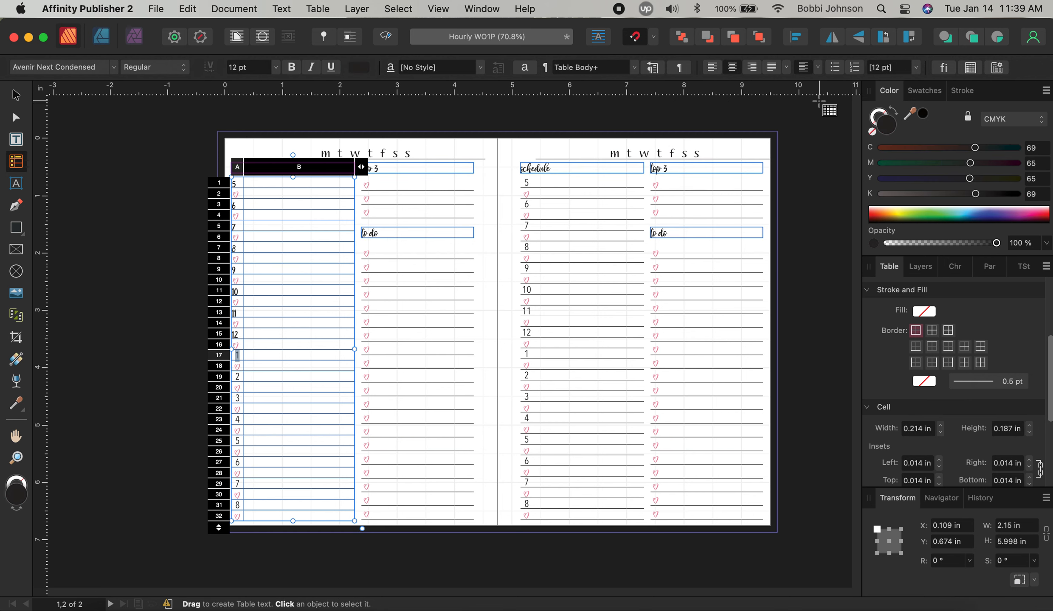
left_click(81, 67)
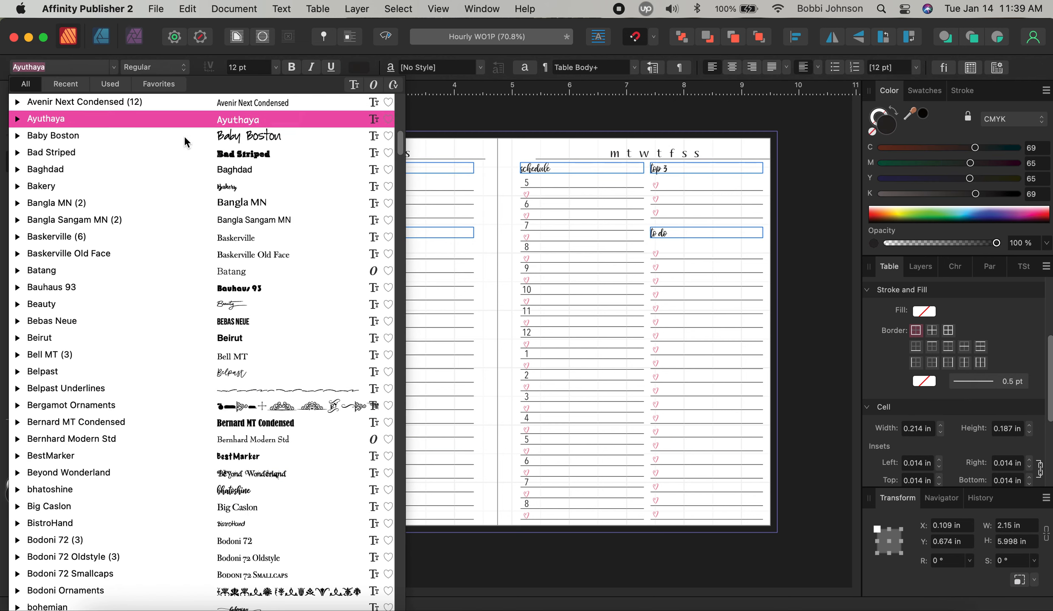
left_click(285, 489)
key("Tab")
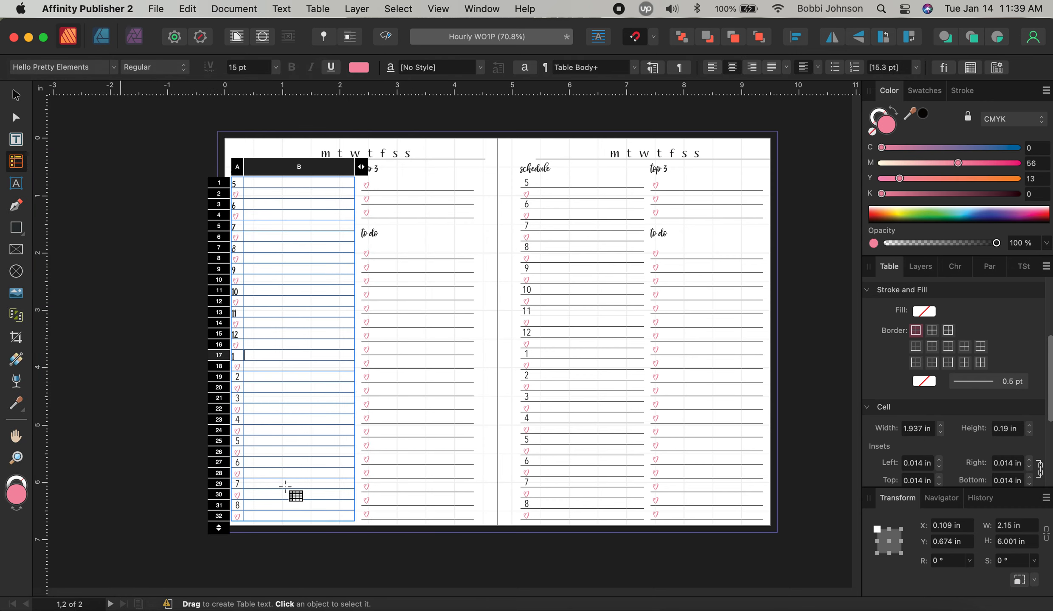
key("Tab")
key("Tab")
key("Tab")
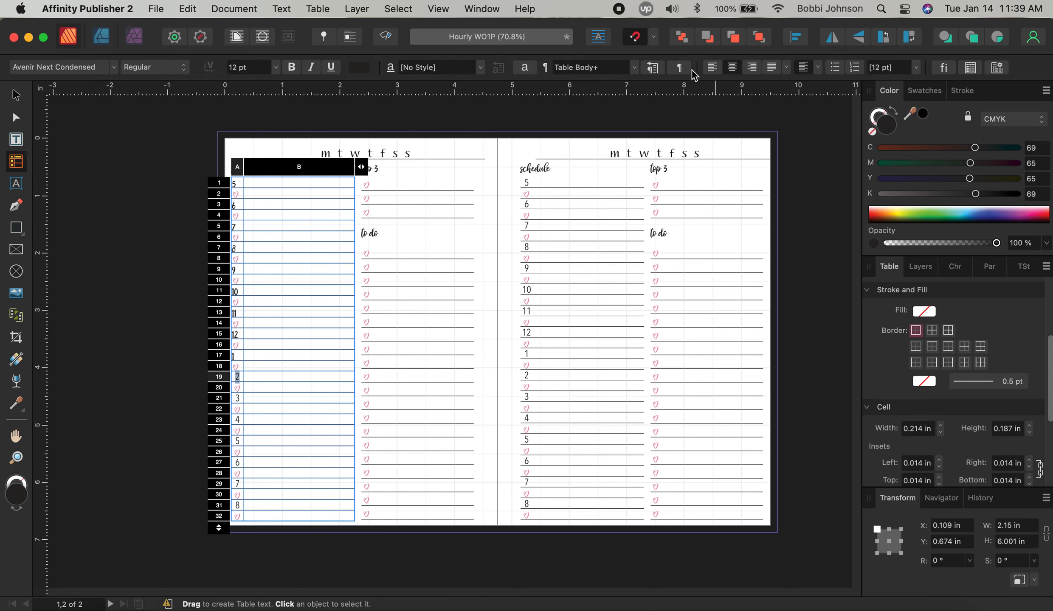
Left-align hours 2 (A19) and 3 (A21) and set both to bhatoshine
left_click(713, 70)
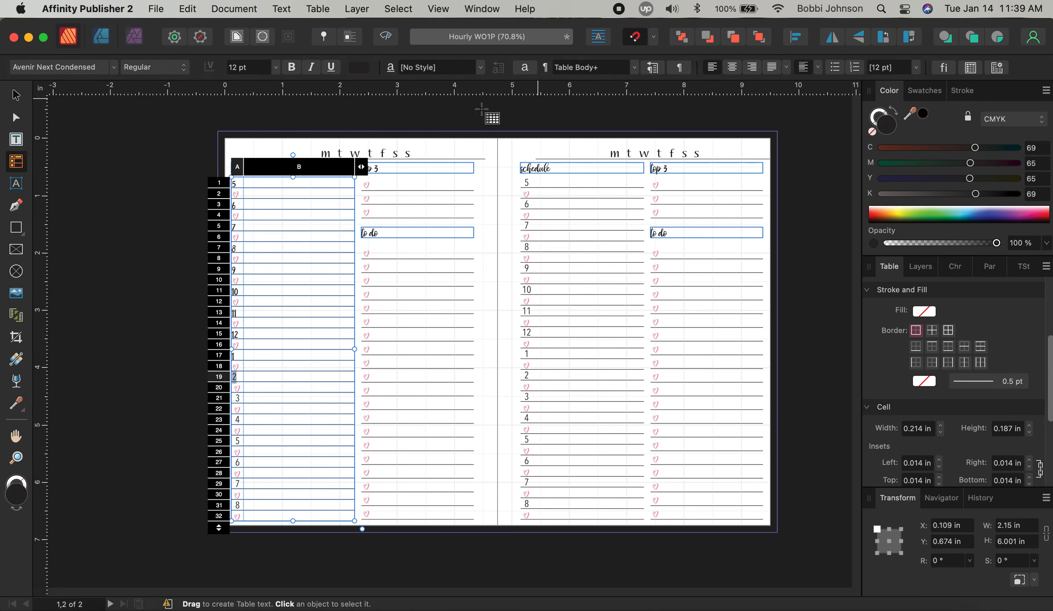
left_click(83, 76)
left_click(268, 491)
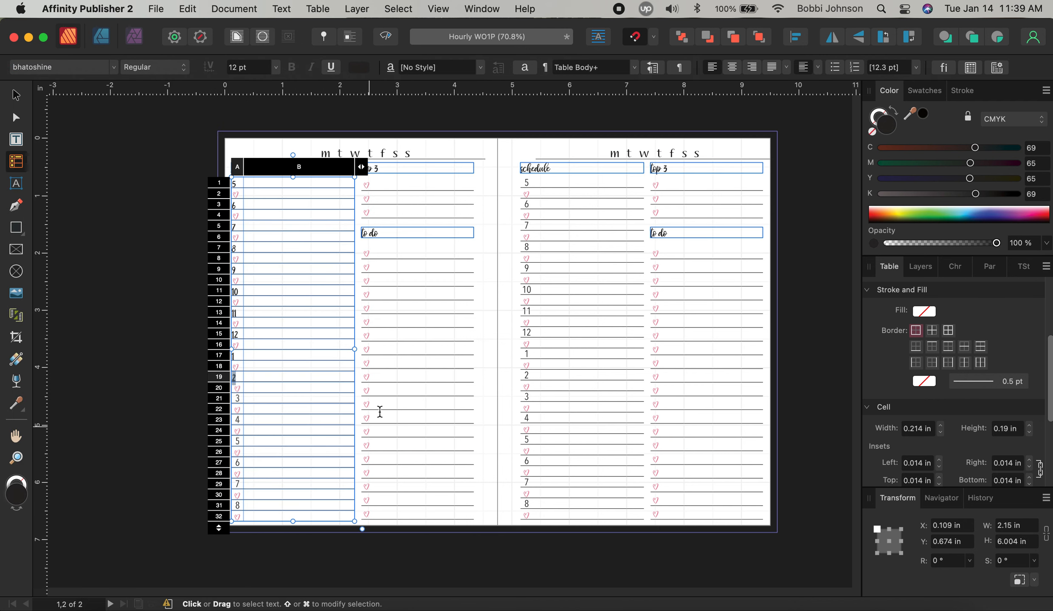
key("Tab")
key("Tab")
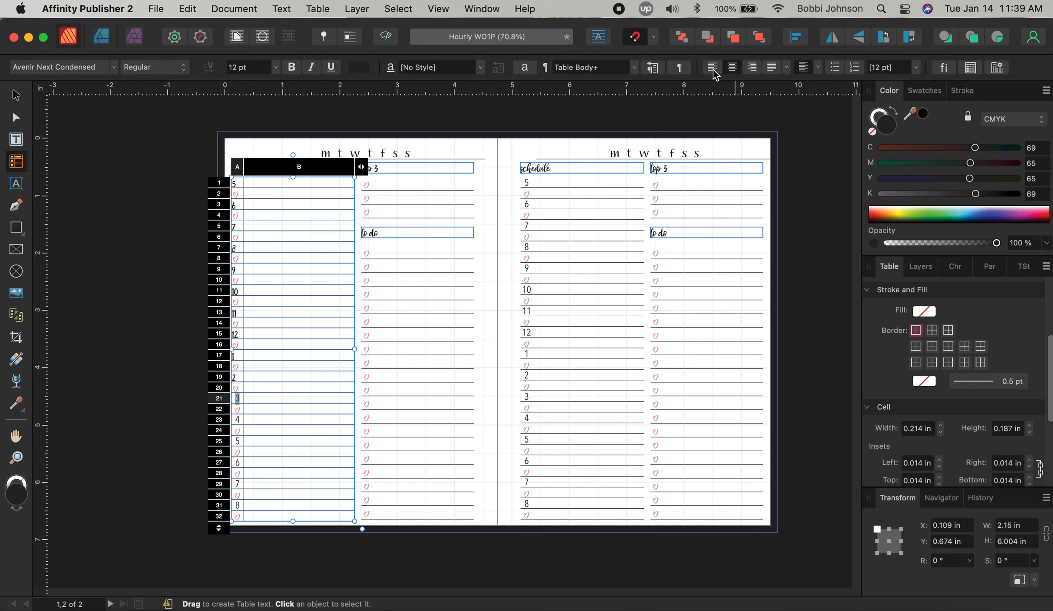
left_click(713, 71)
key("Tab")
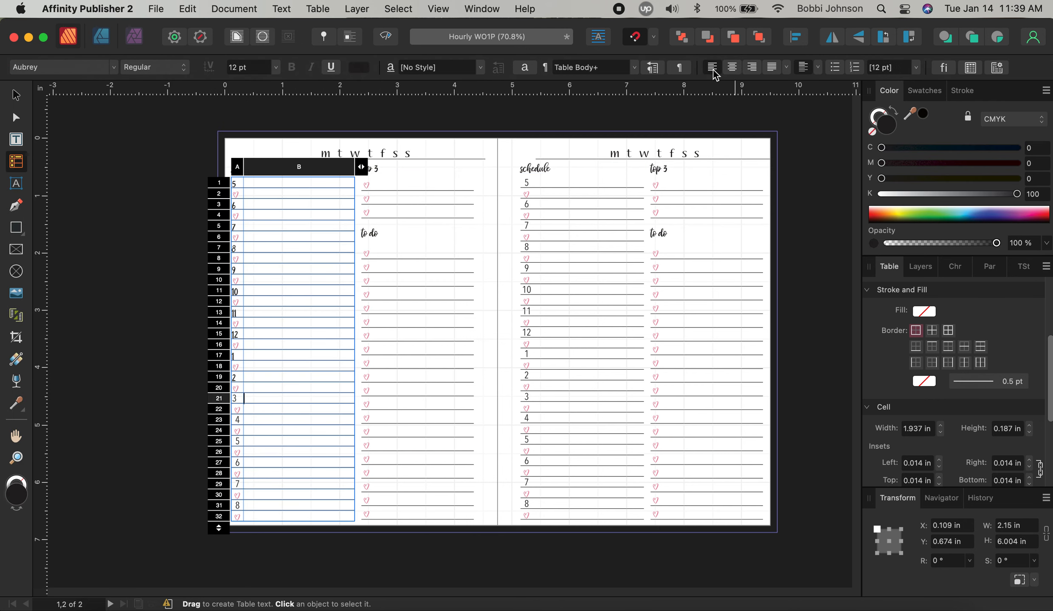
left_click(263, 388)
key("Tab")
left_click(69, 71)
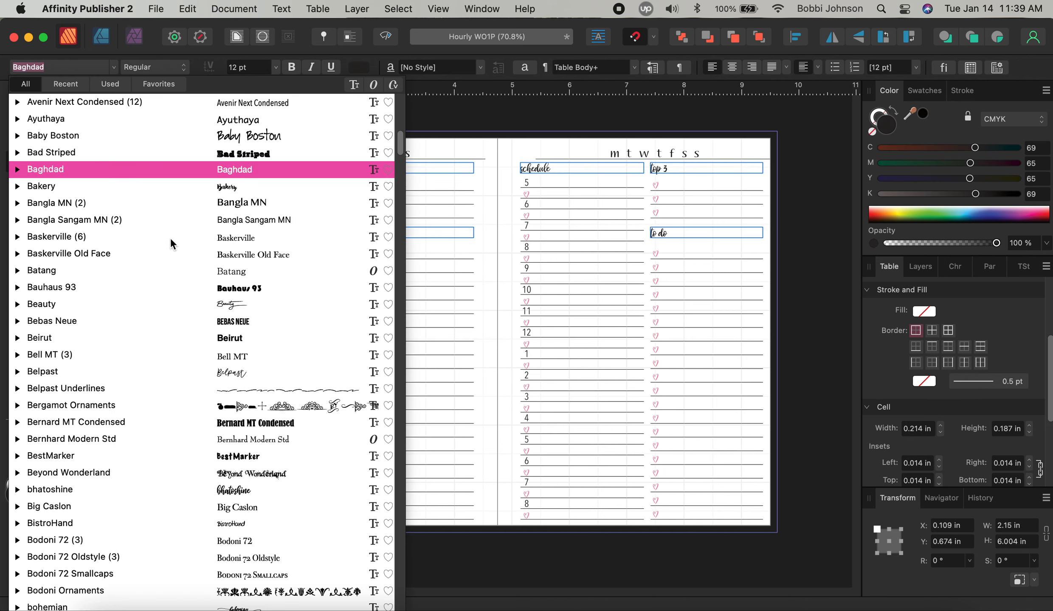
left_click(292, 492)
key("Tab")
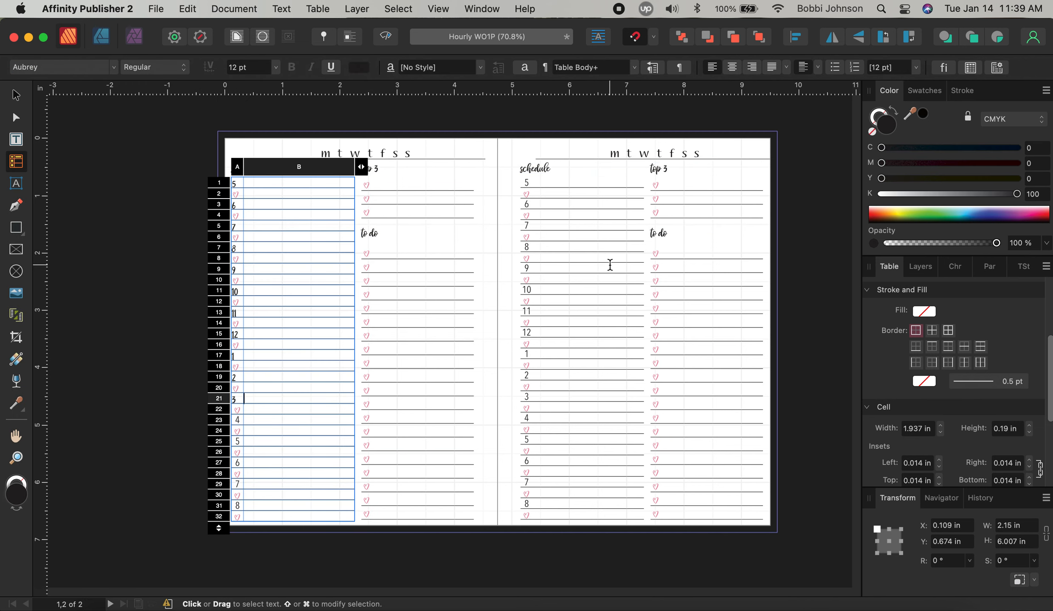
key("Tab")
Left-align and apply bhatoshine to hours 4 and 5, and left-align the heart in A24
key("Escape")
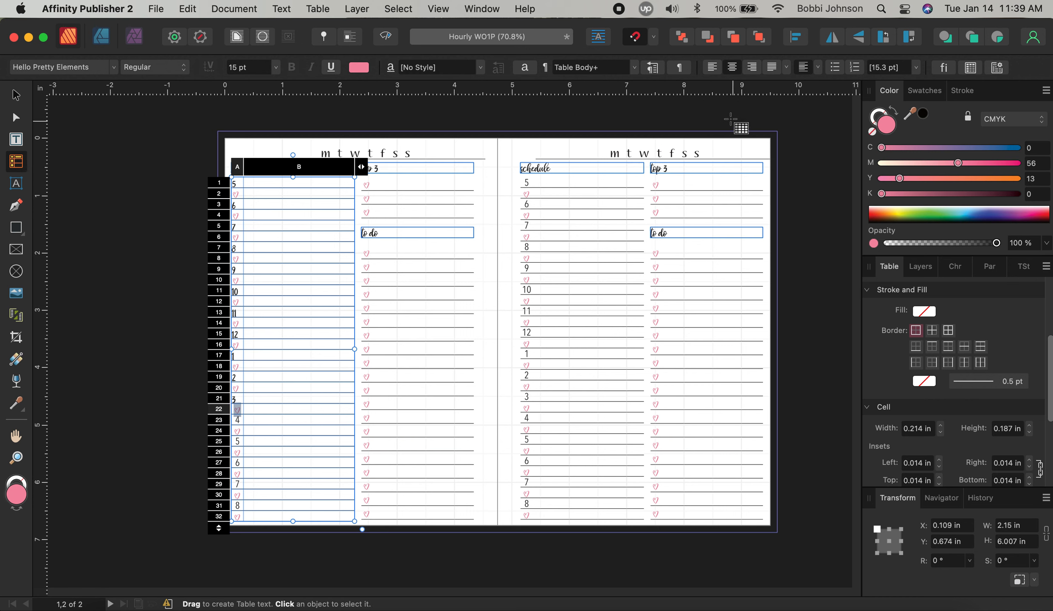
key("Tab")
key("Tab")
left_click(712, 69)
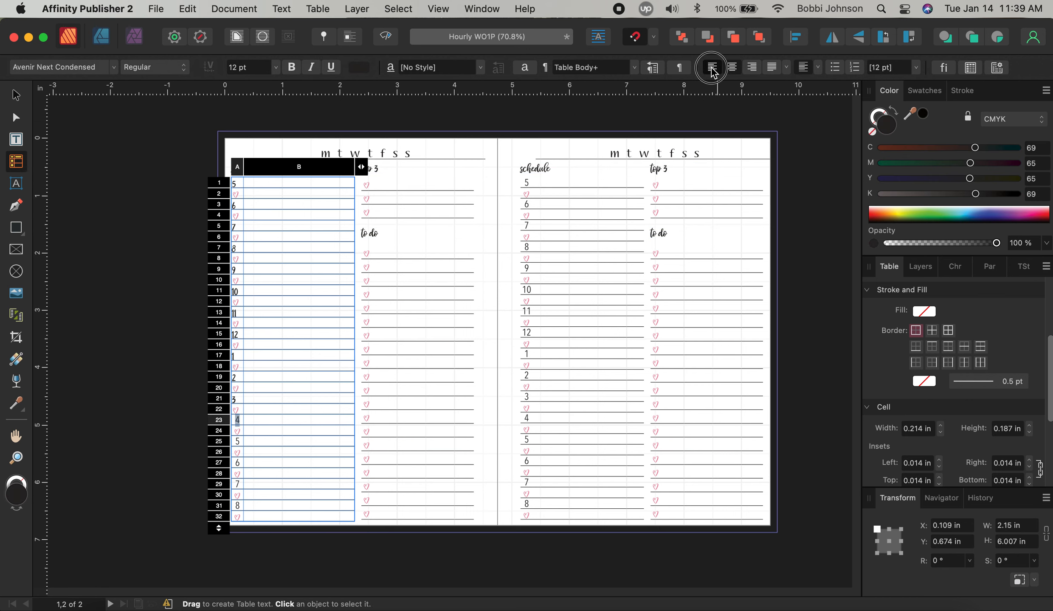
left_click(105, 73)
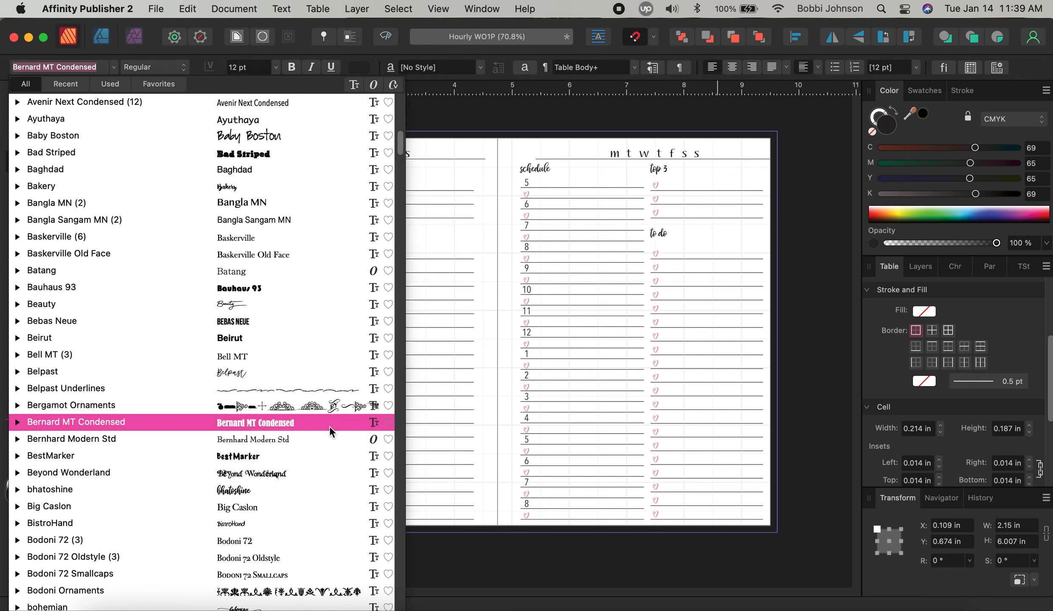
left_click(292, 484)
key("Tab")
key("Tab")
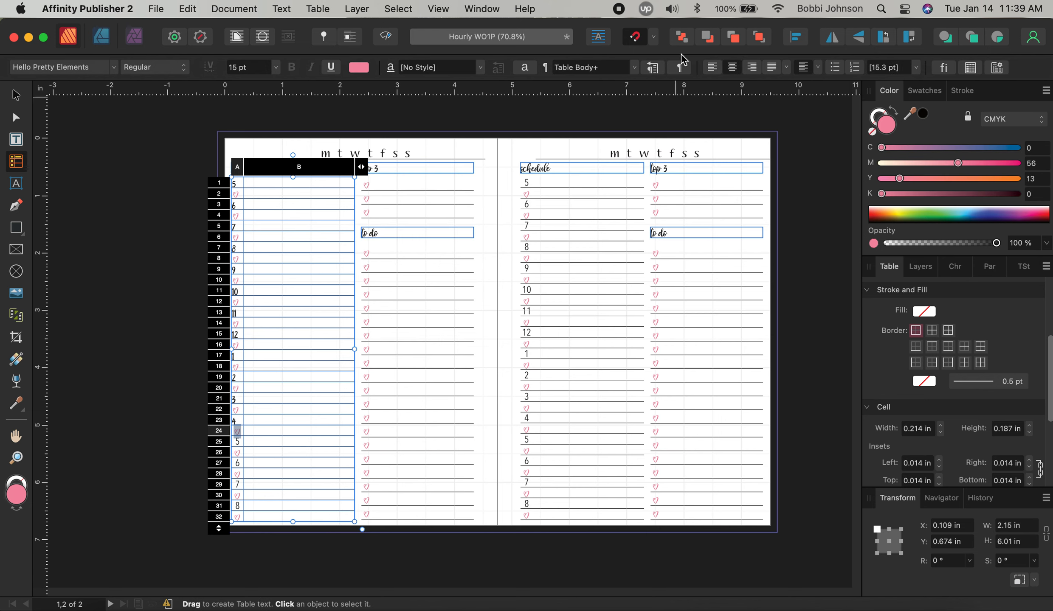
left_click(715, 68)
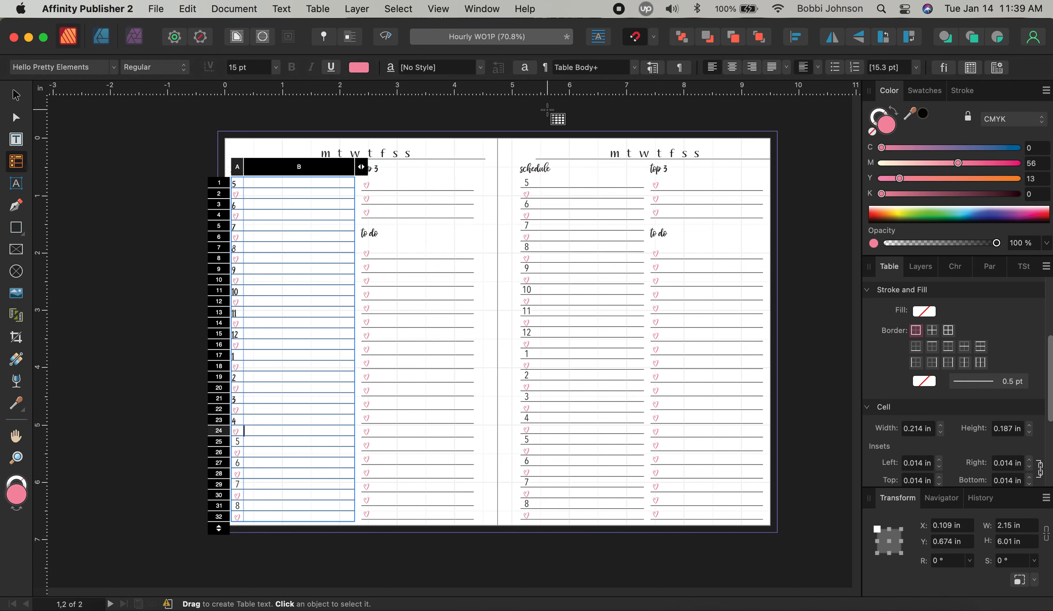
key("Tab")
key("Tab")
left_click(712, 69)
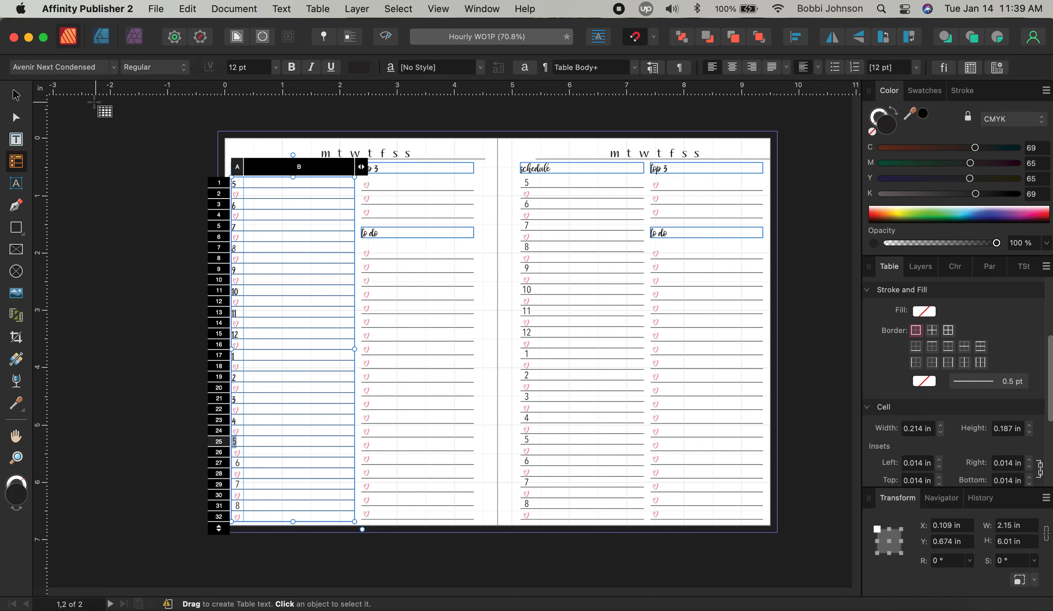
left_click(78, 71)
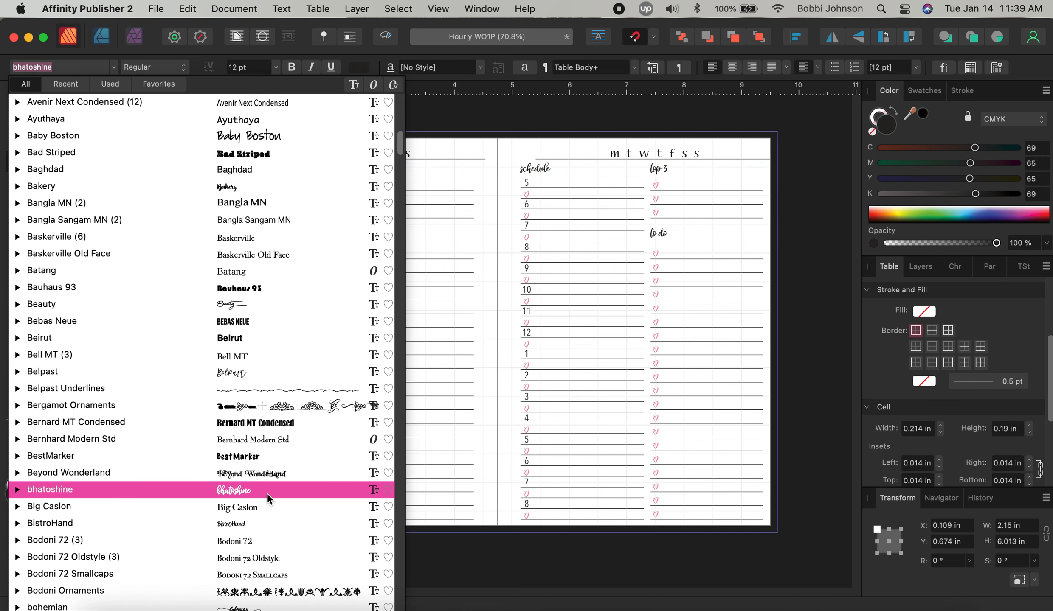
left_click(267, 493)
key("Tab")
key("Tab")
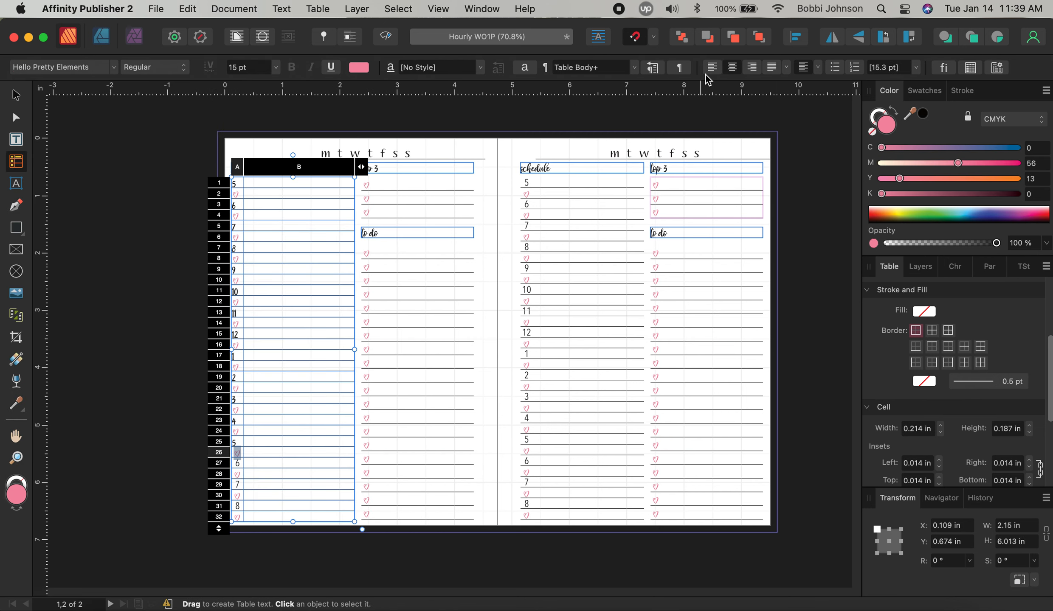
key("Tab")
key("Tab")
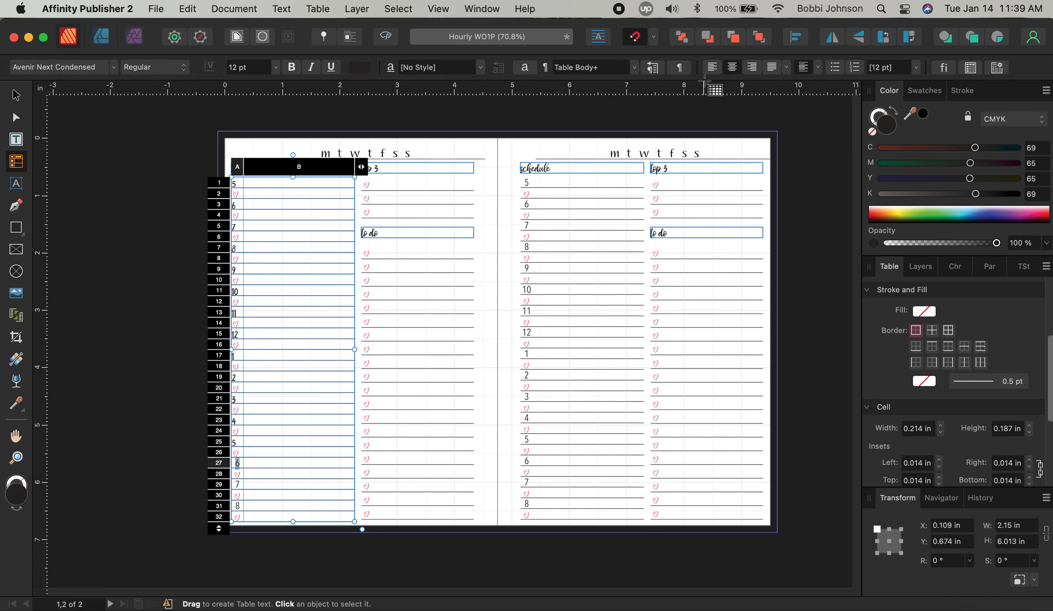
Set hours 6, 7 and 8 to bhatoshine, left-aligning hour 8 and its heart
left_click(93, 67)
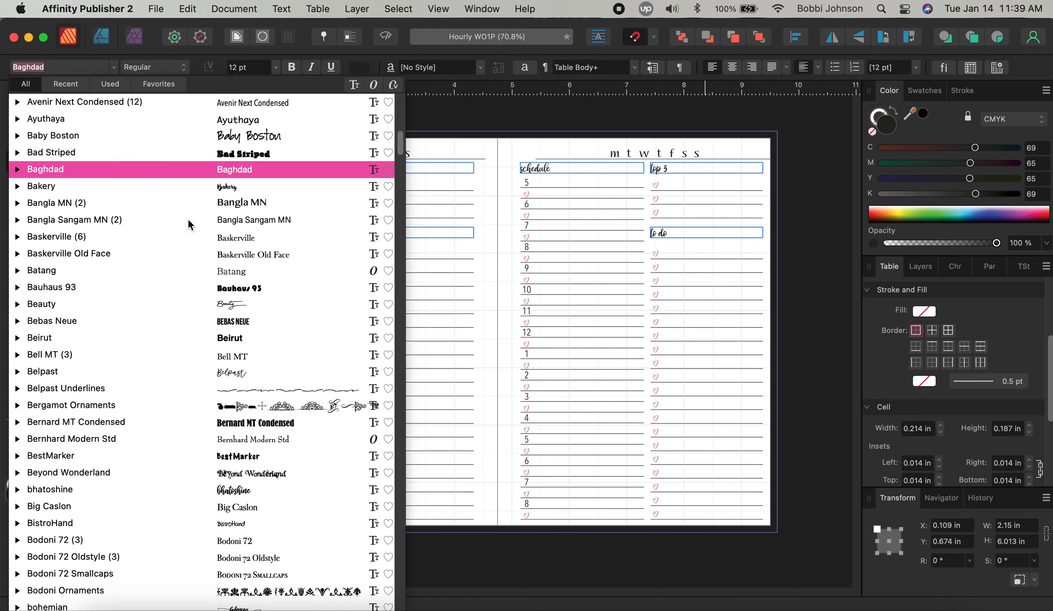
left_click(298, 491)
key("Tab")
key("Tab")
key("Tab")
key("Tab")
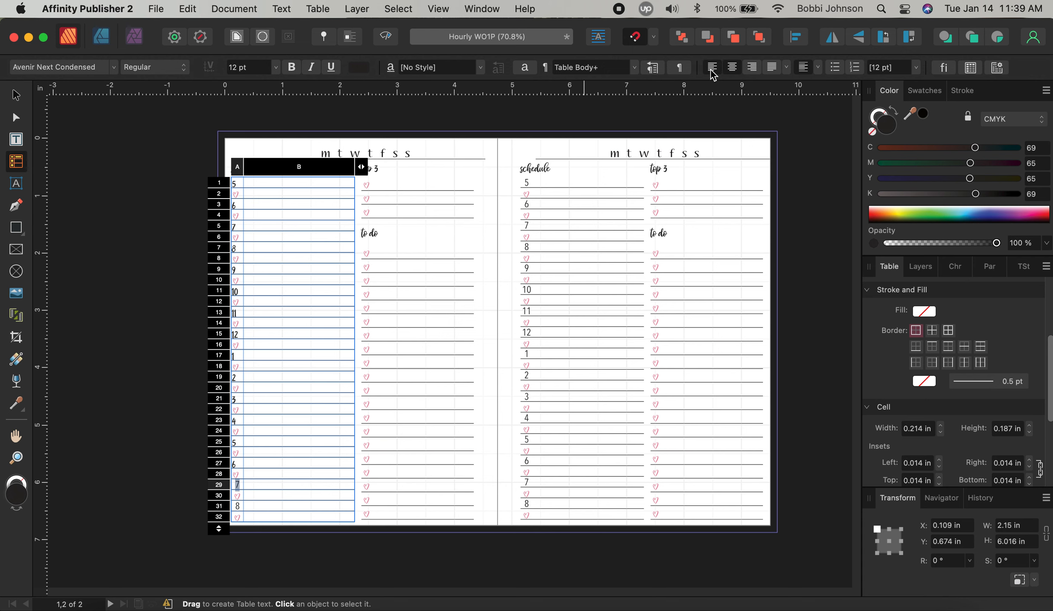
left_click(71, 70)
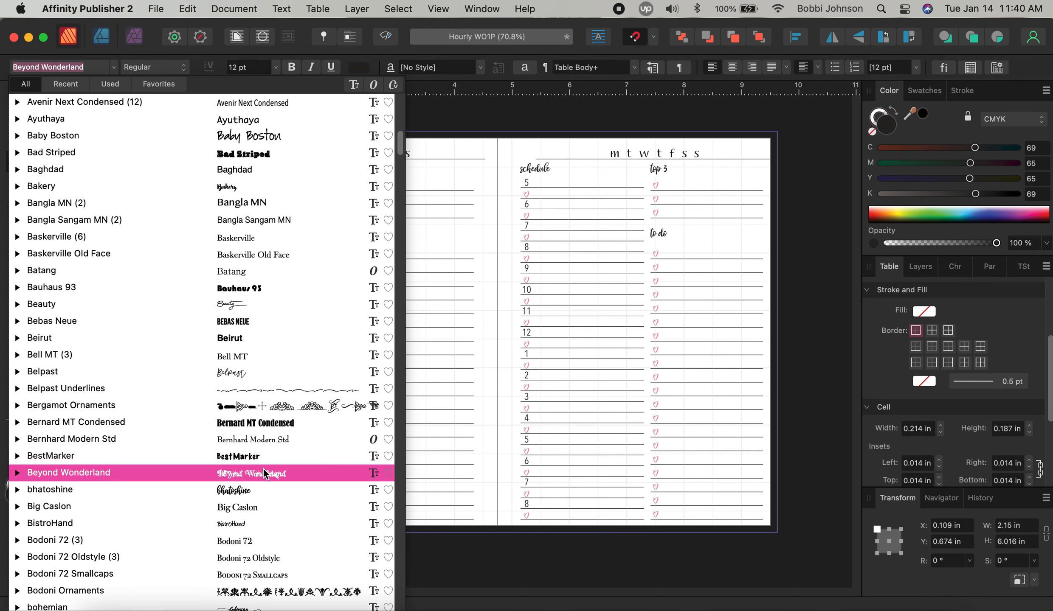
left_click(263, 489)
key("Tab")
key("Tab")
left_click(712, 68)
key("Tab")
key("Tab")
left_click(713, 69)
left_click(73, 73)
left_click(260, 489)
key("Tab")
key("Tab")
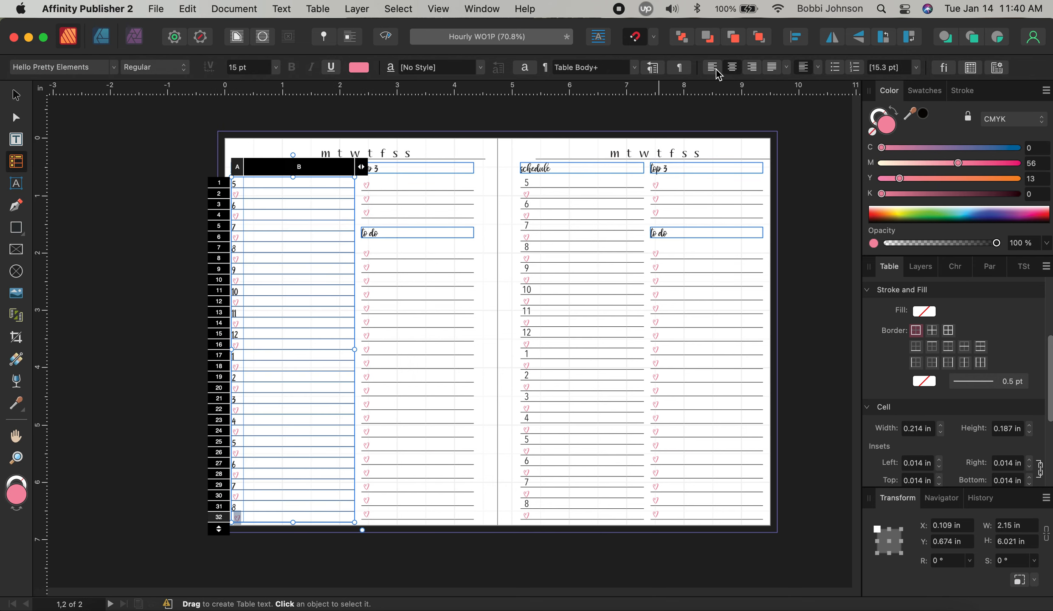
left_click(406, 309)
Left-align the heart bullets in the left page's top 3 table
left_click(366, 184)
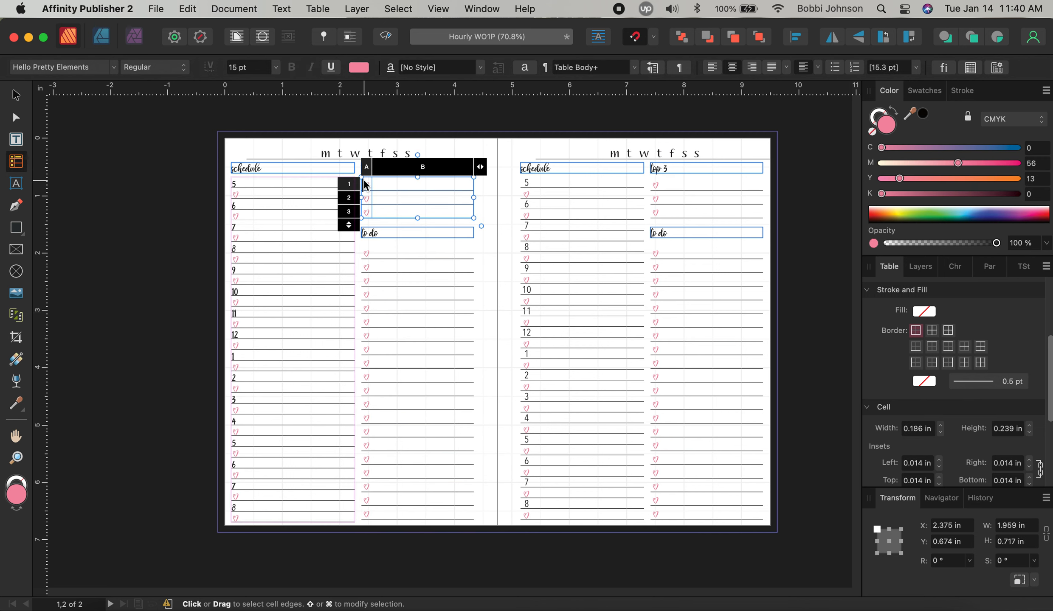
double_click(370, 186)
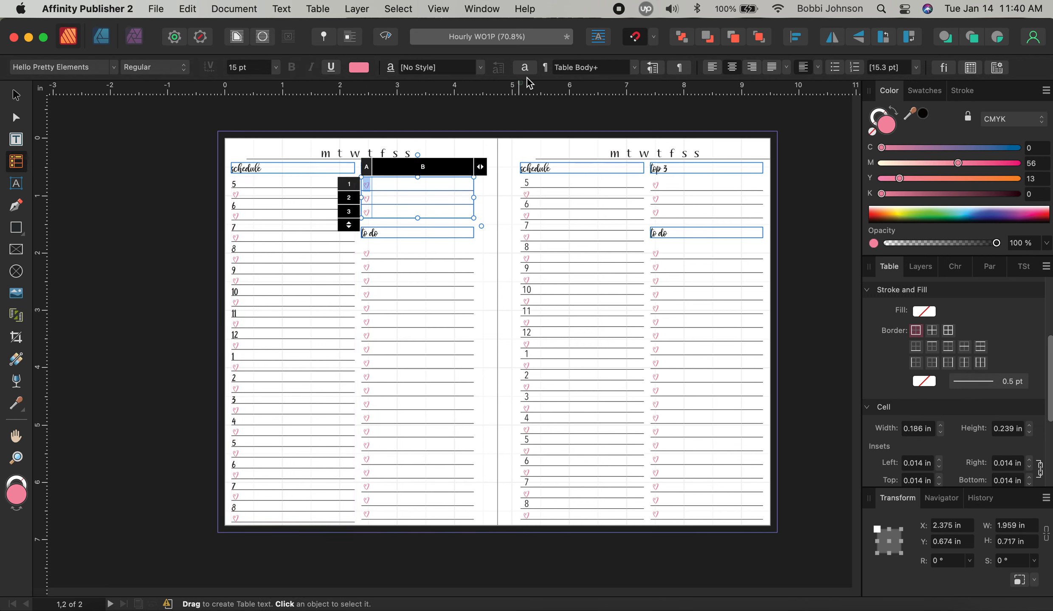
key("Tab")
key("Tab")
left_click(708, 67)
key("Tab")
key("Tab")
left_click(708, 67)
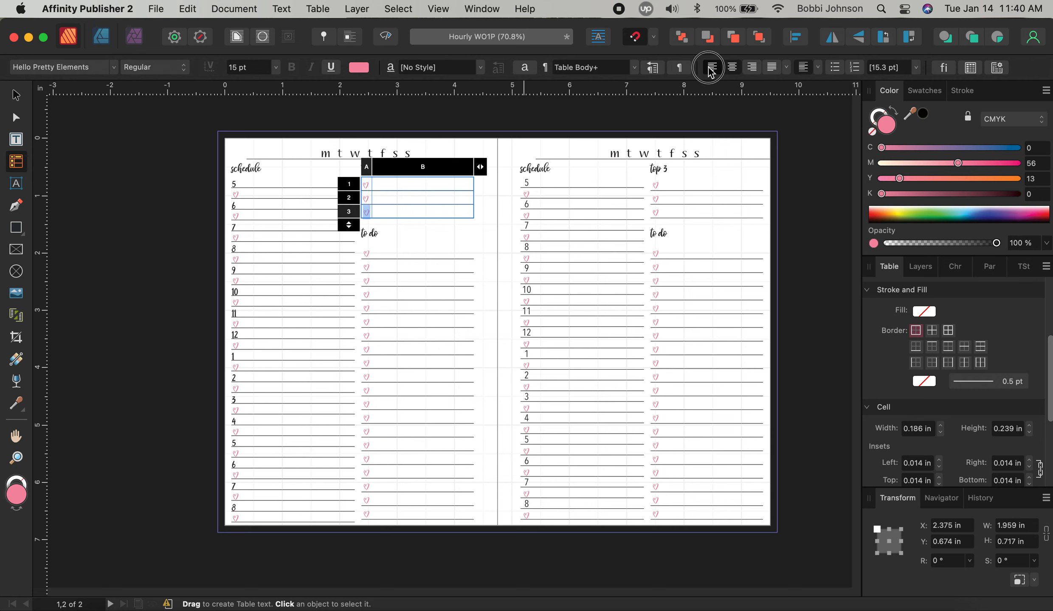
Work through each heart in the to do table down to the last row, then leave table editing
left_click(369, 254)
double_click(368, 254)
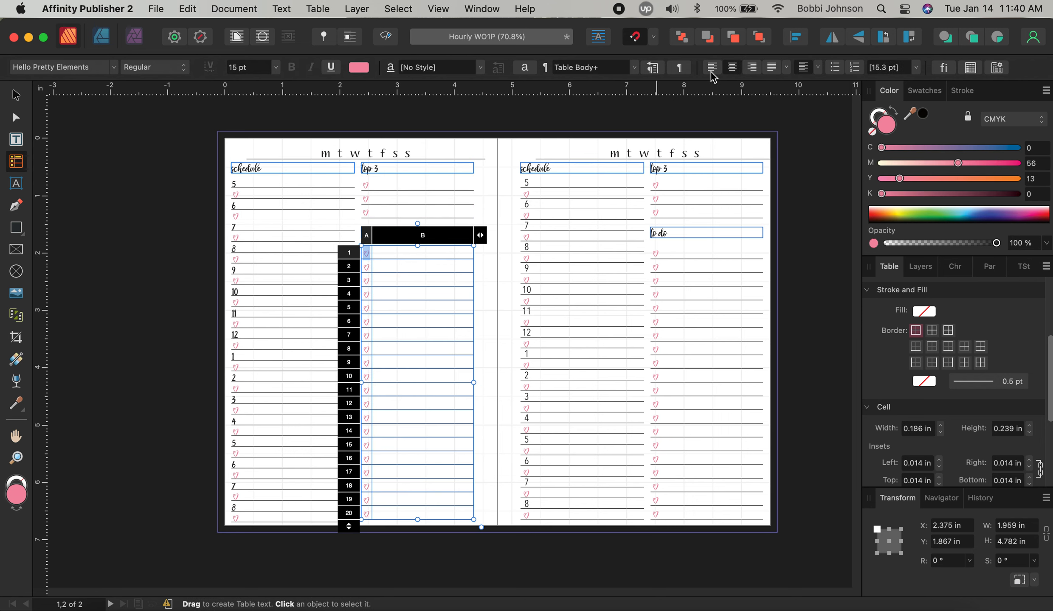
key("Tab")
key("Tab")
key("Tab")
key("Tab")
key("Tab")
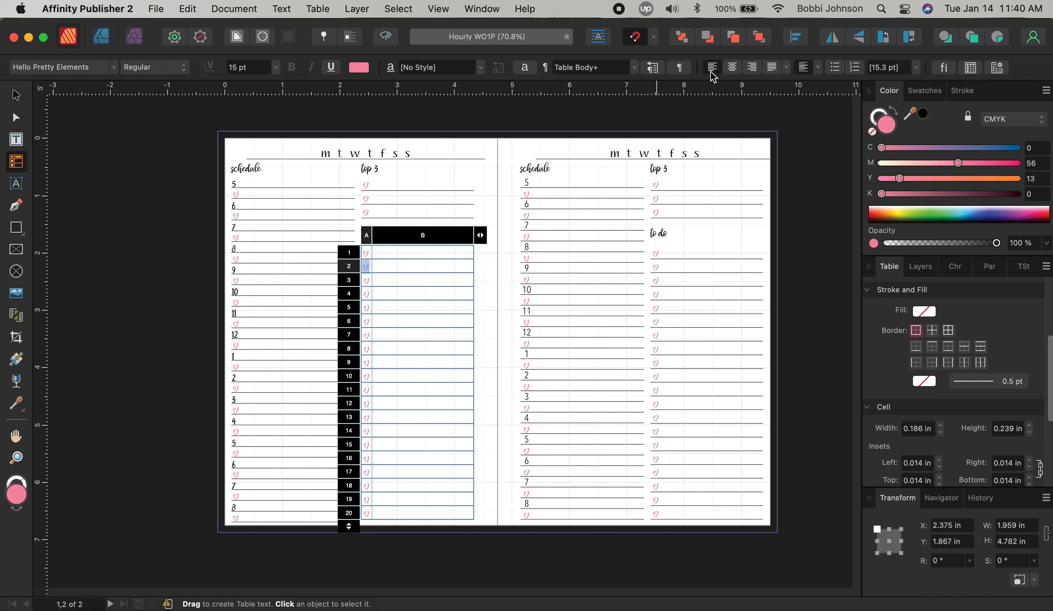
key("Tab")
key("Tab")
key("Tab")
key("Tab")
key("Tab")
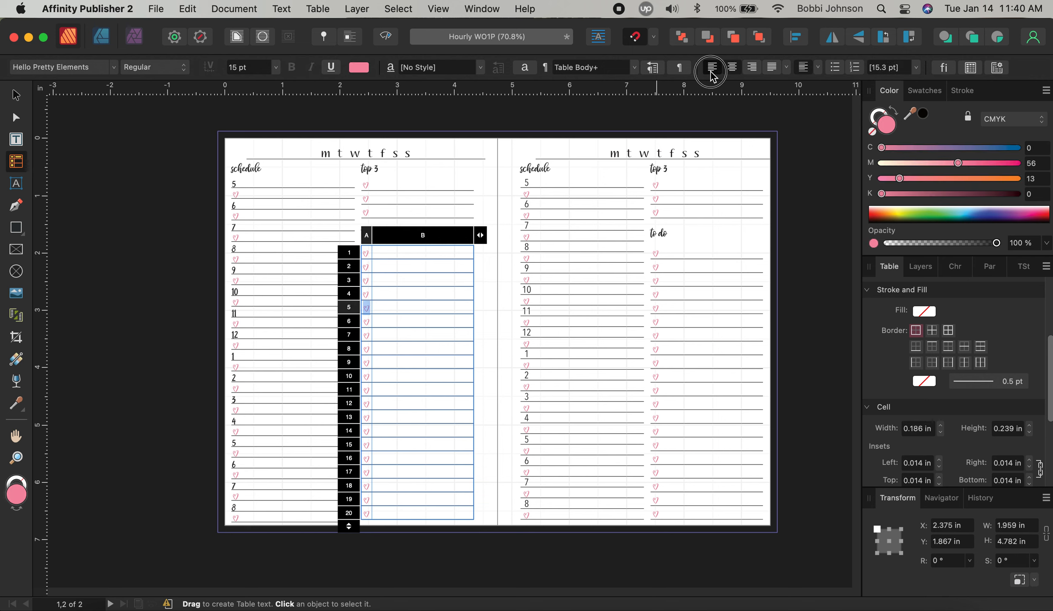
key("Tab")
key("Tab")
key("Tab")
key("Tab")
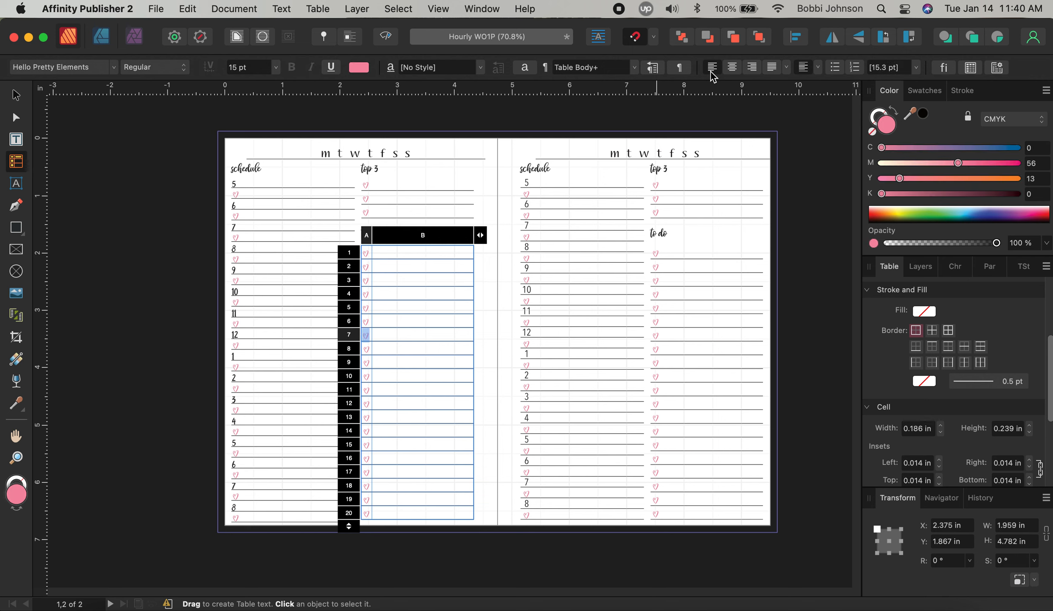
key("Tab")
key("Tab")
key("Tab")
key("Tab")
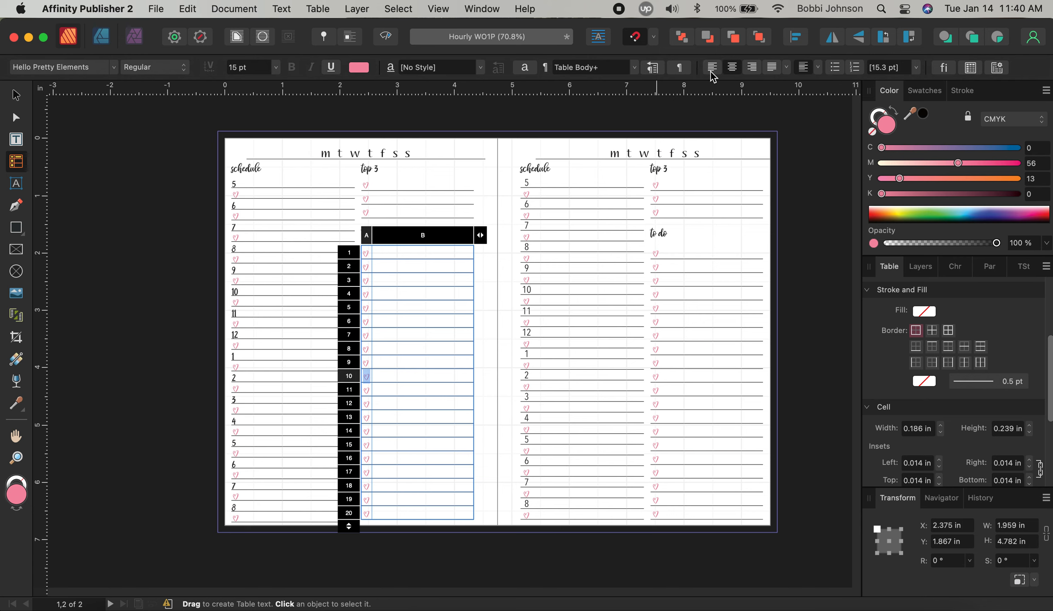
key("Tab")
key("Tab")
key("Tab")
key("Tab")
key("Tab")
key("Tab")
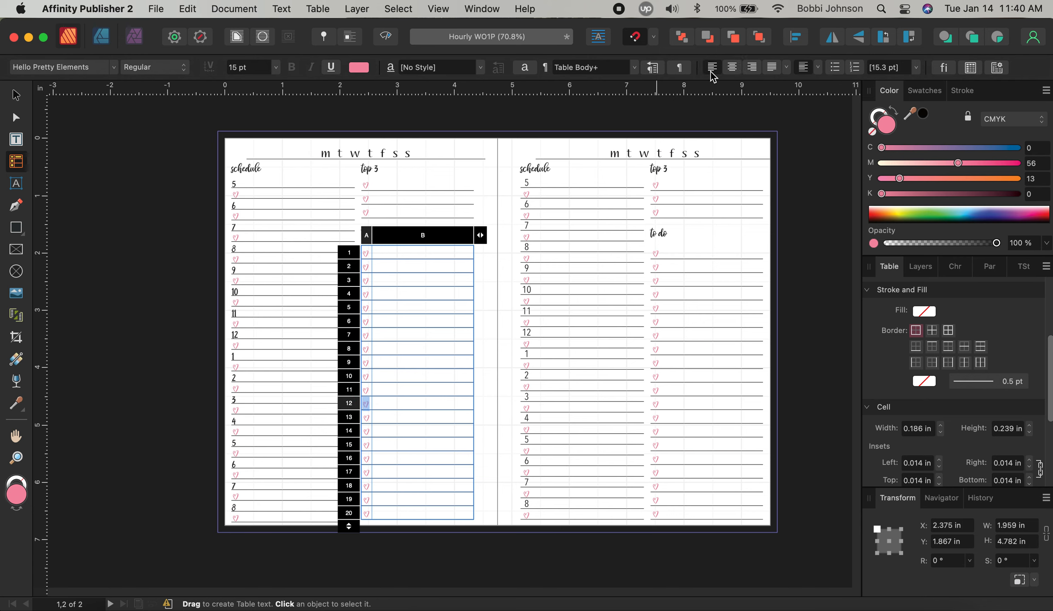
key("Tab")
key("Tab")
key("Tab")
key("Tab")
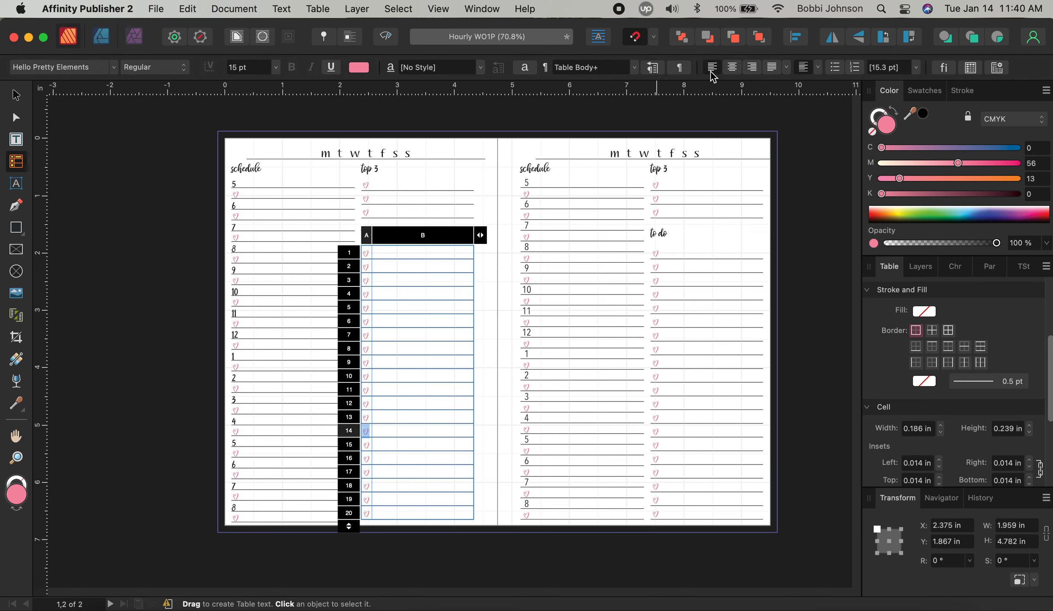
key("Tab")
key("Tab")
key("Tab")
key("Tab")
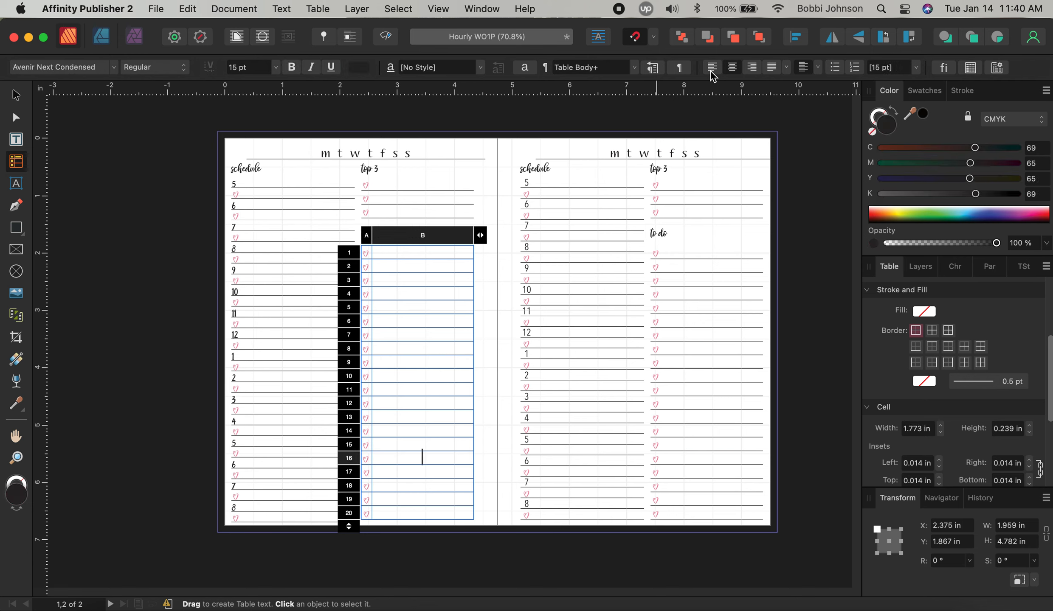
key("Tab")
key("Tab")
key("Tab")
key("Tab")
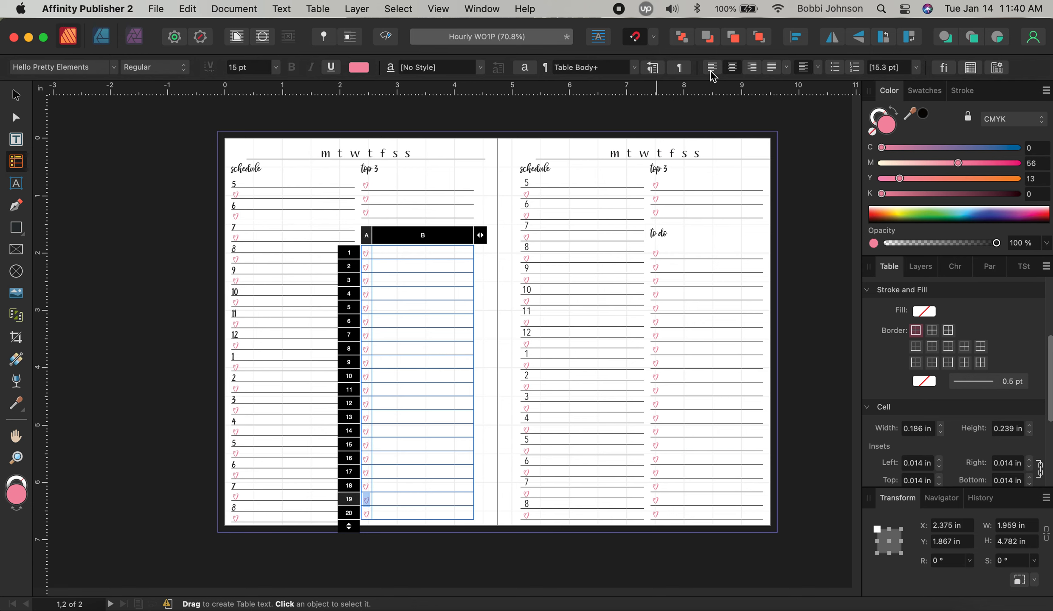
key("Tab")
key("Tab")
key("Escape")
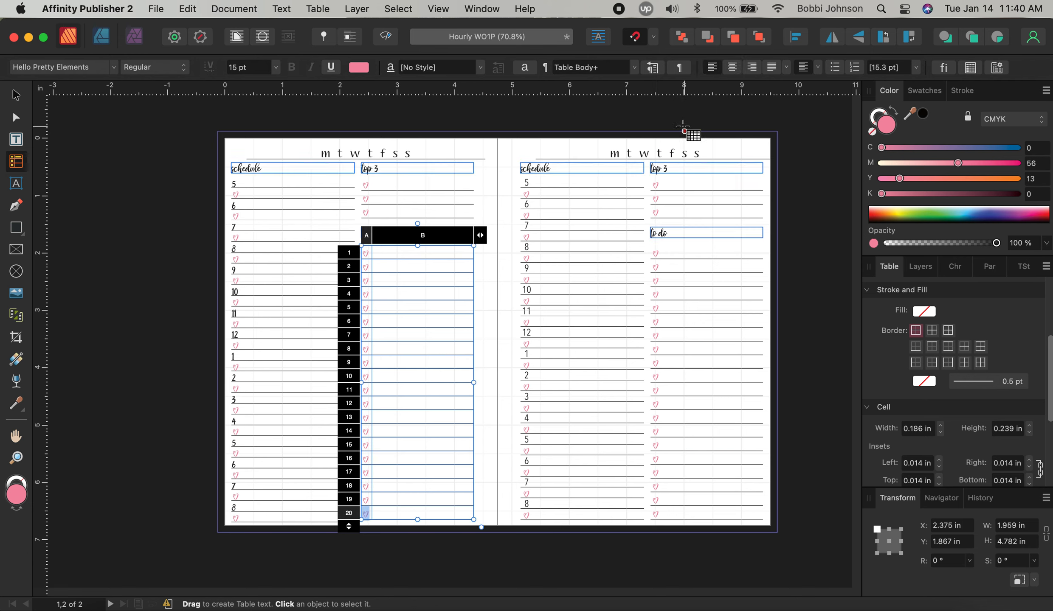
left_click(12, 91)
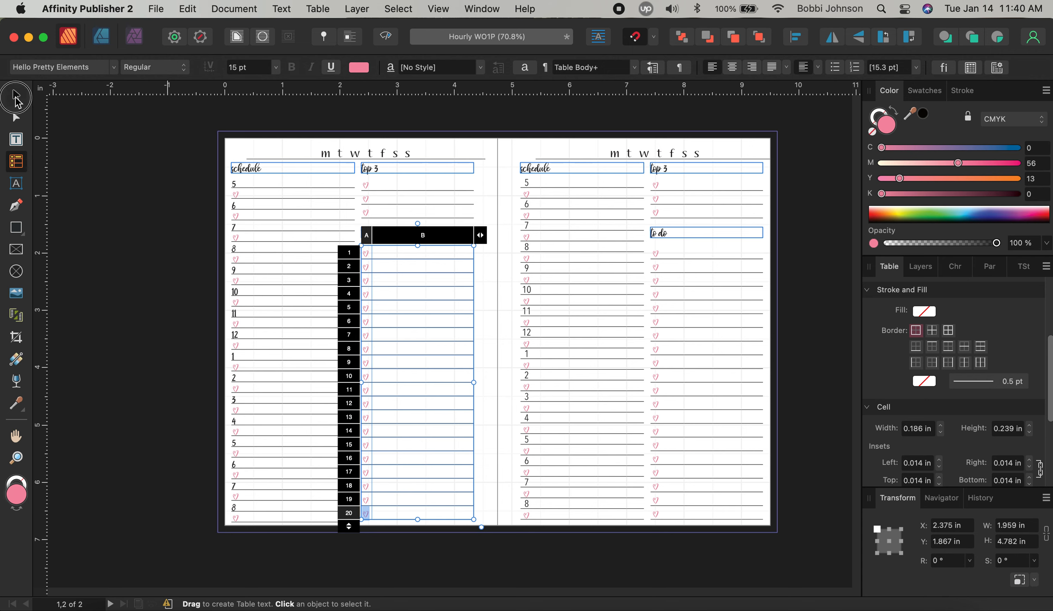
Delete all of the right page's old layout
left_click(511, 147)
left_click_drag(511, 146, 776, 535)
key("Delete")
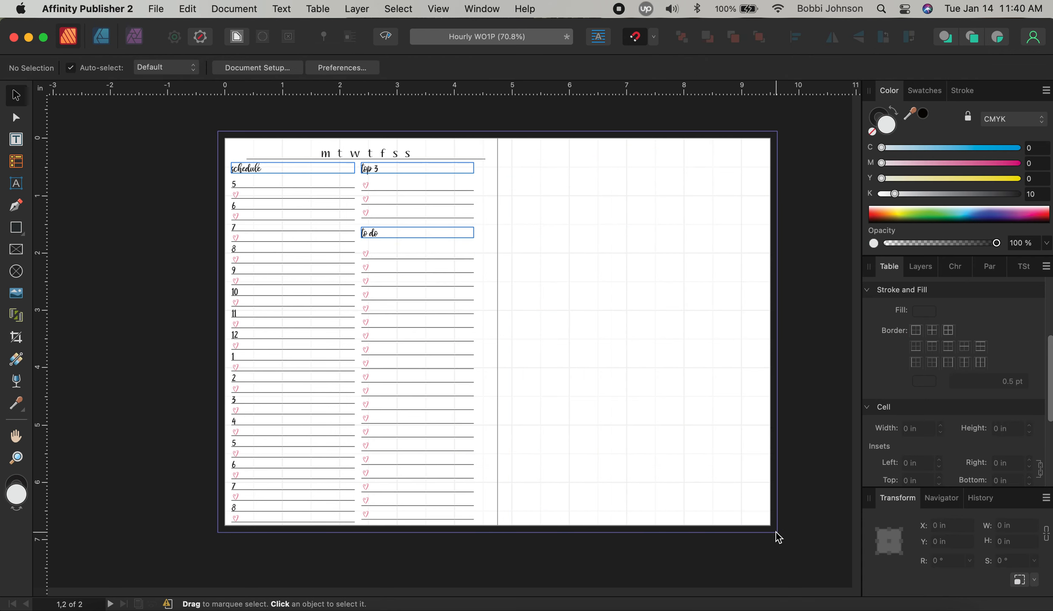
Duplicate the whole left page layout onto the right page and nudge it into position
left_click(278, 145)
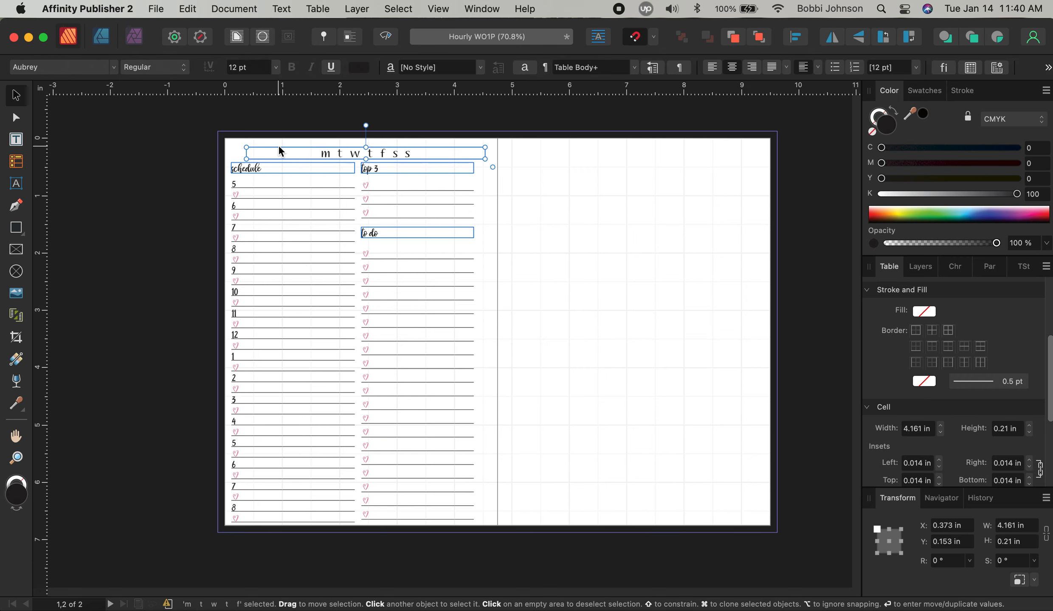
left_click(229, 151)
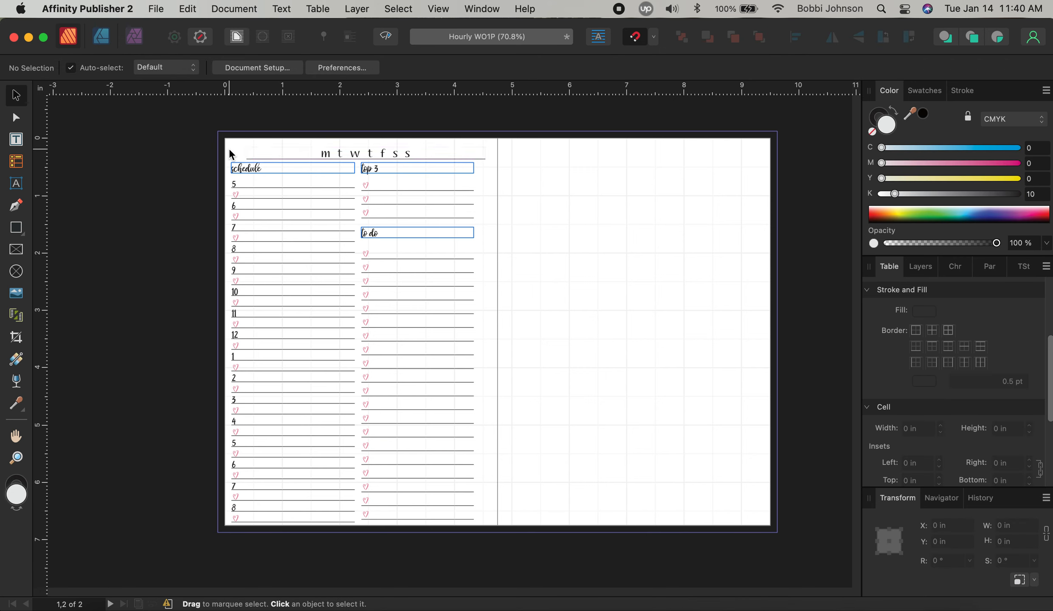
key("super+a")
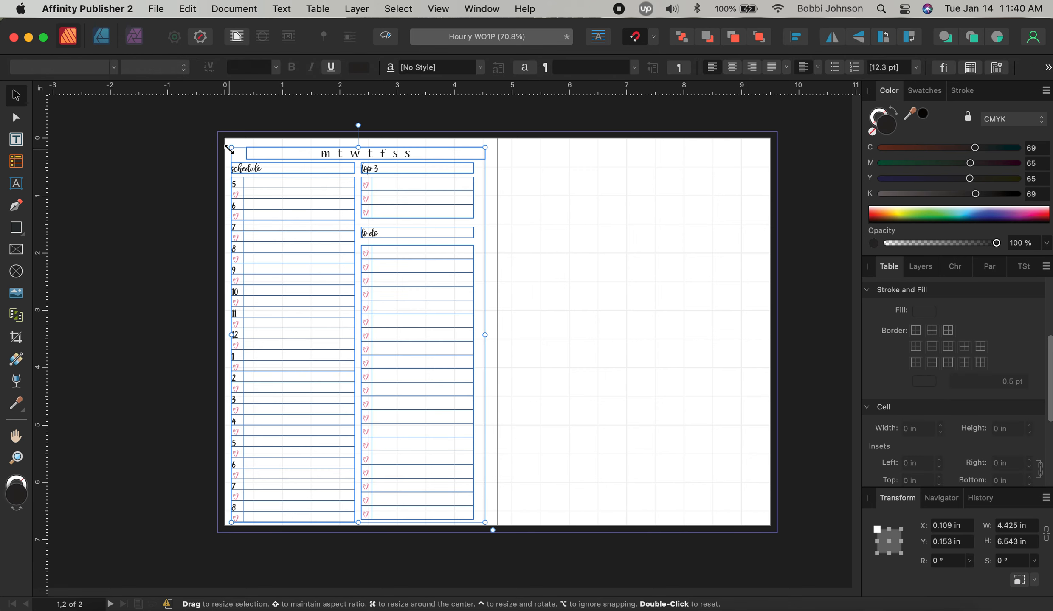
left_click_drag(358, 154, 640, 157)
left_click_drag(662, 213, 667, 216)
key("Up")
key("Up")
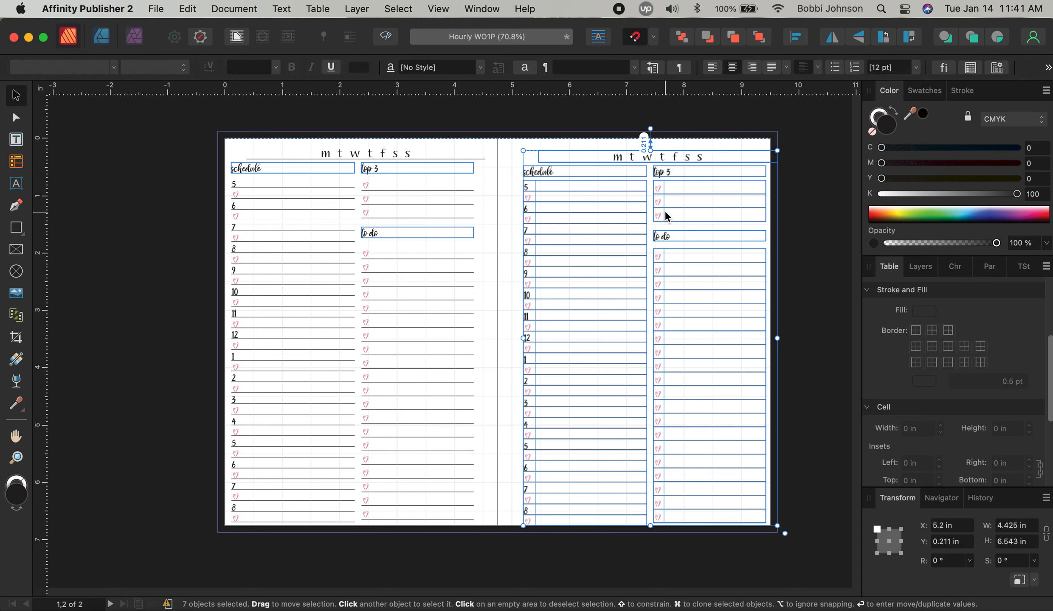
key("Up")
key("Up")
key("Up")
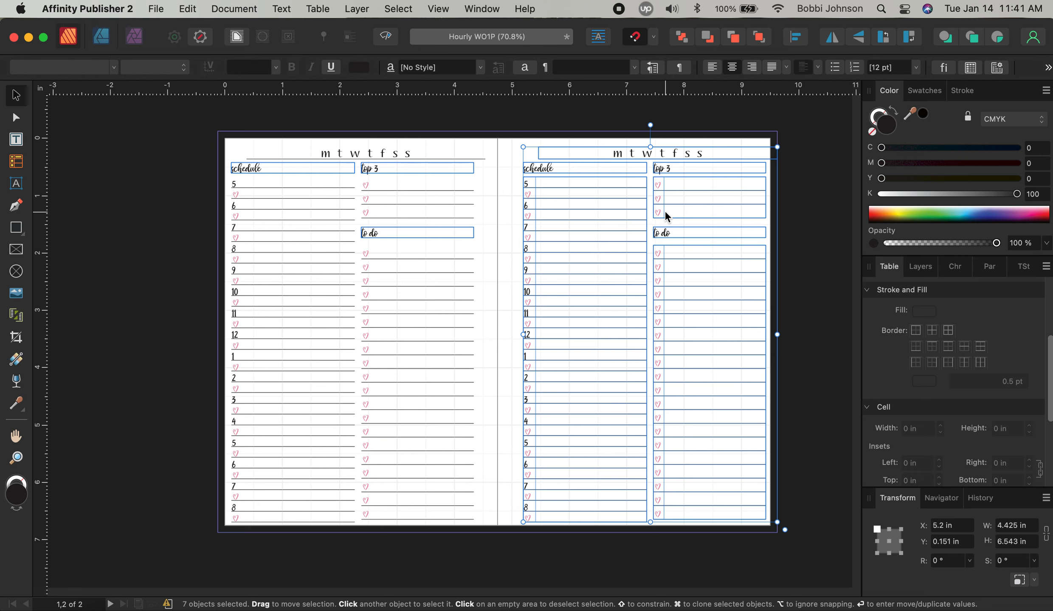
left_click(516, 312)
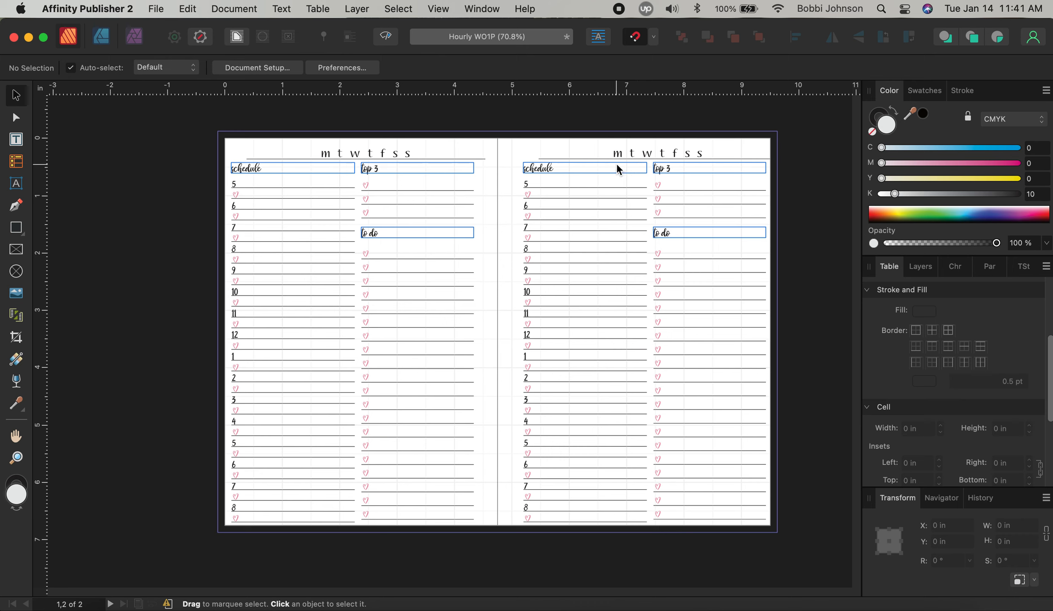
Shift the weekday headers on both pages slightly to the left
left_click(470, 148)
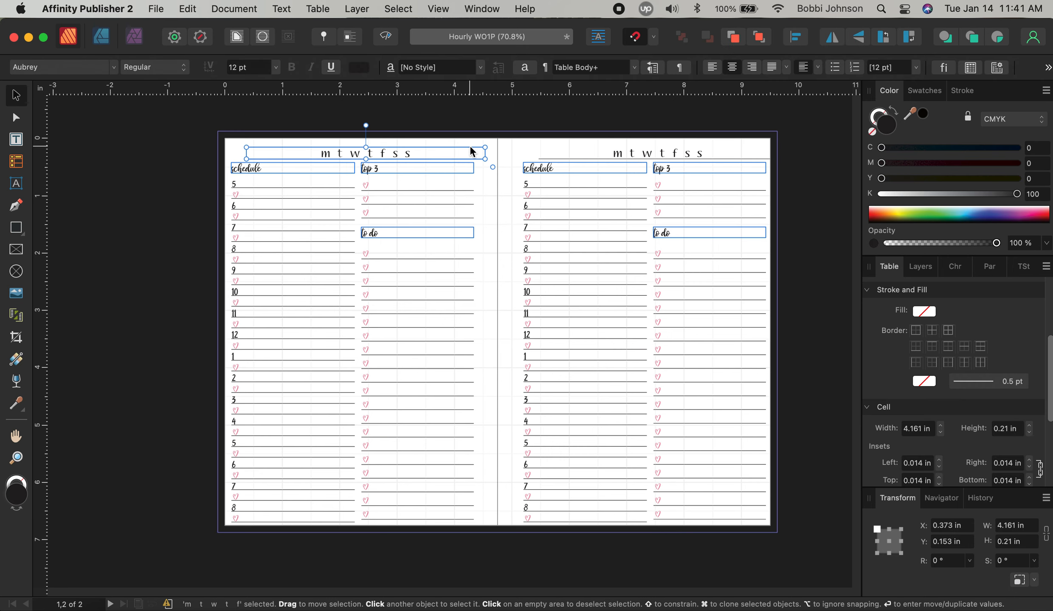
left_click_drag(431, 151, 417, 157)
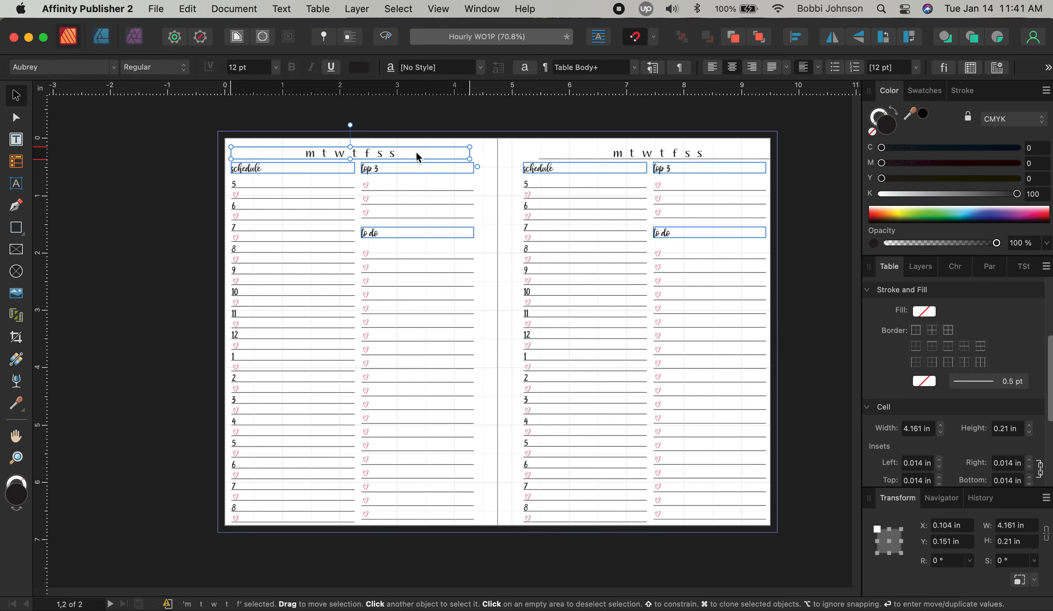
left_click(663, 155)
left_click_drag(664, 155, 653, 155)
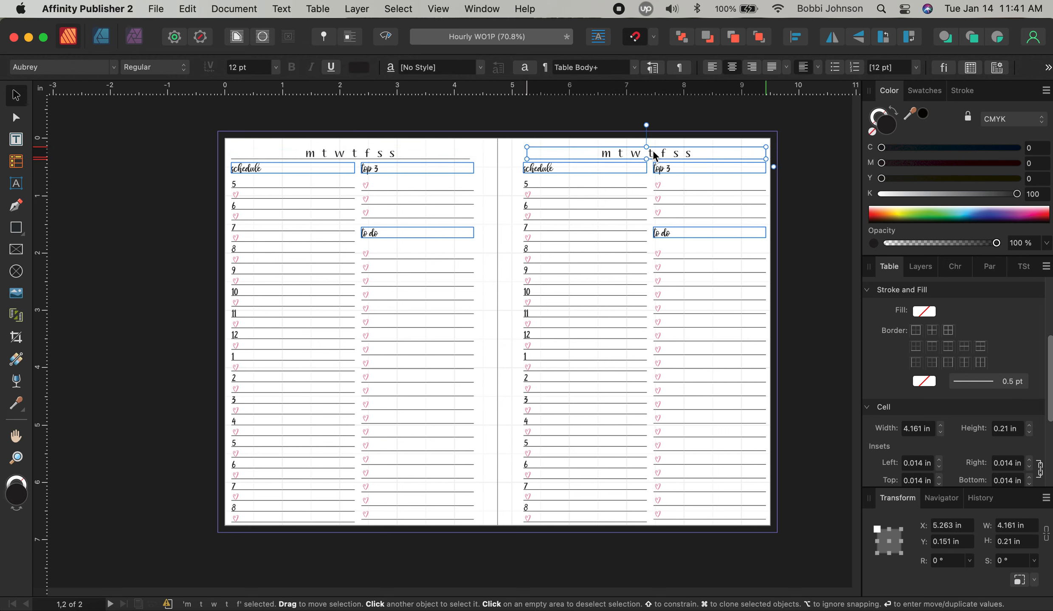
left_click(808, 242)
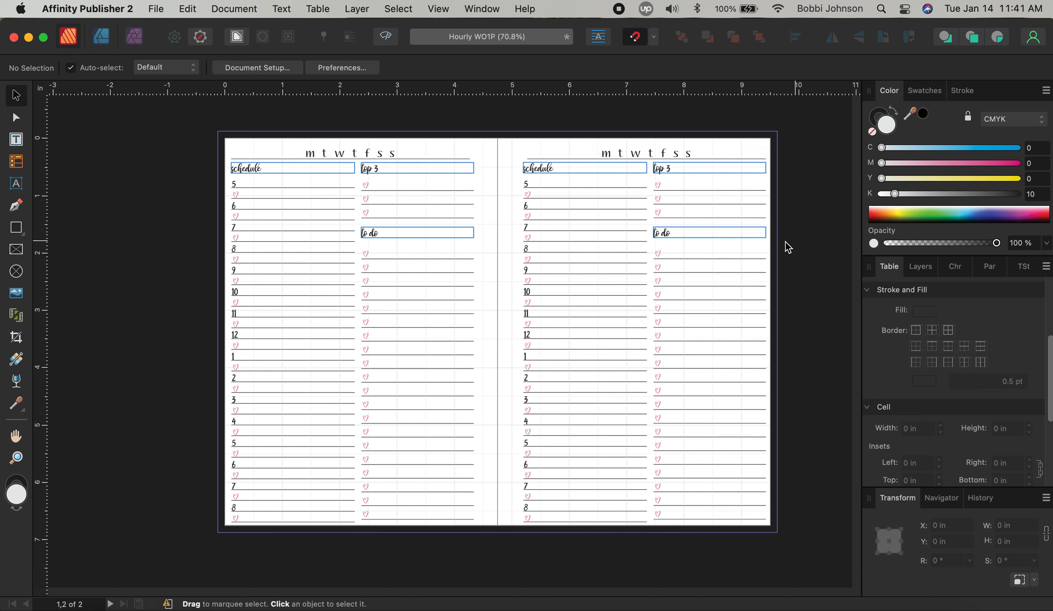
Check the right page's schedule and to-do tables by selecting each in turn
left_click(596, 268)
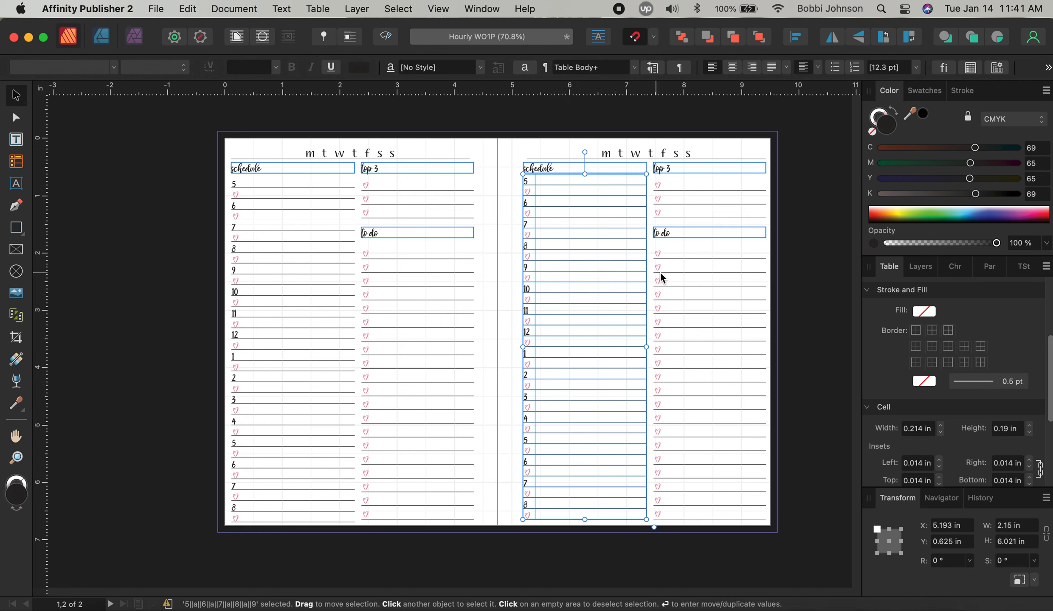
left_click(820, 253)
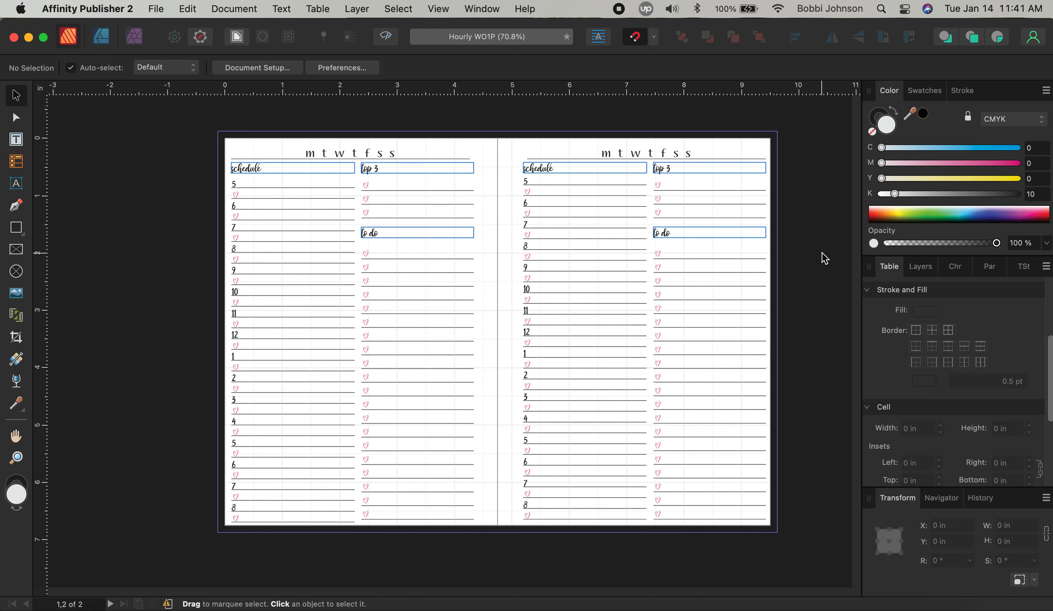
left_click(736, 322)
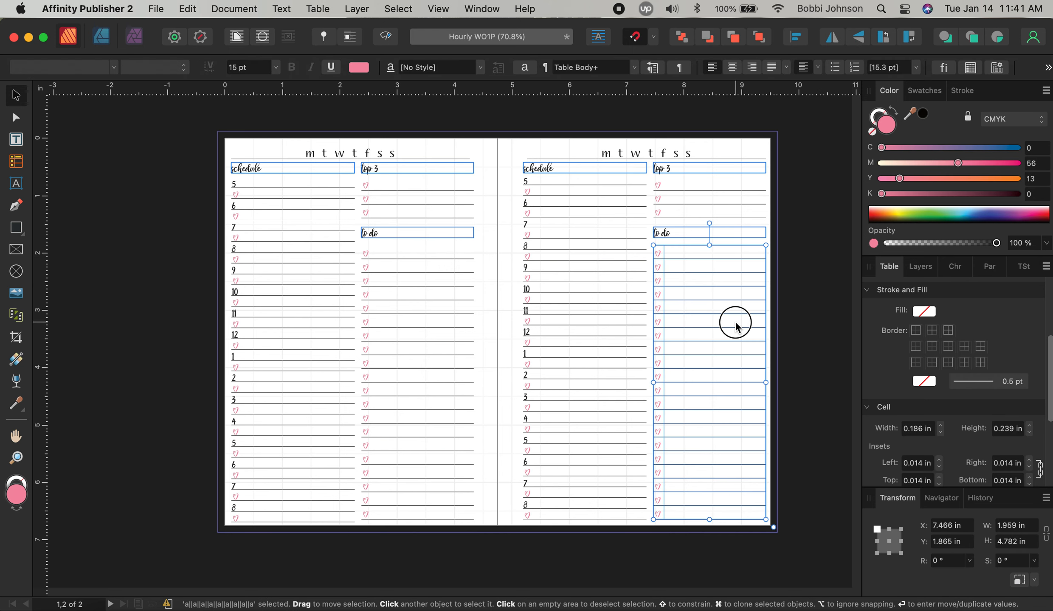
left_click(817, 335)
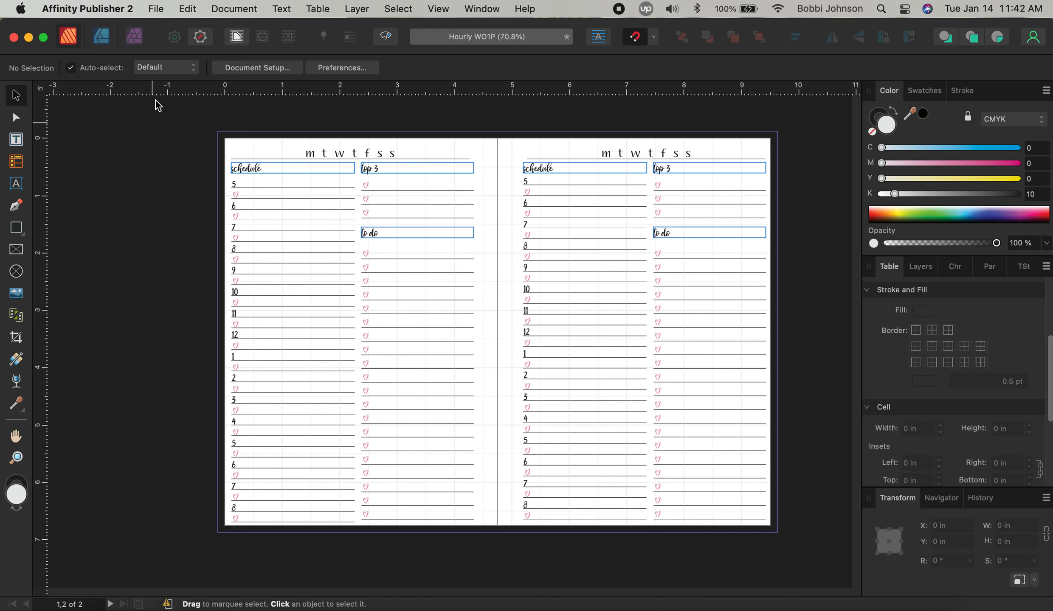
Export the spread as PDF 'Hourly WO1P' to the Desktop, replacing the existing file
left_click(166, 9)
left_click(156, 334)
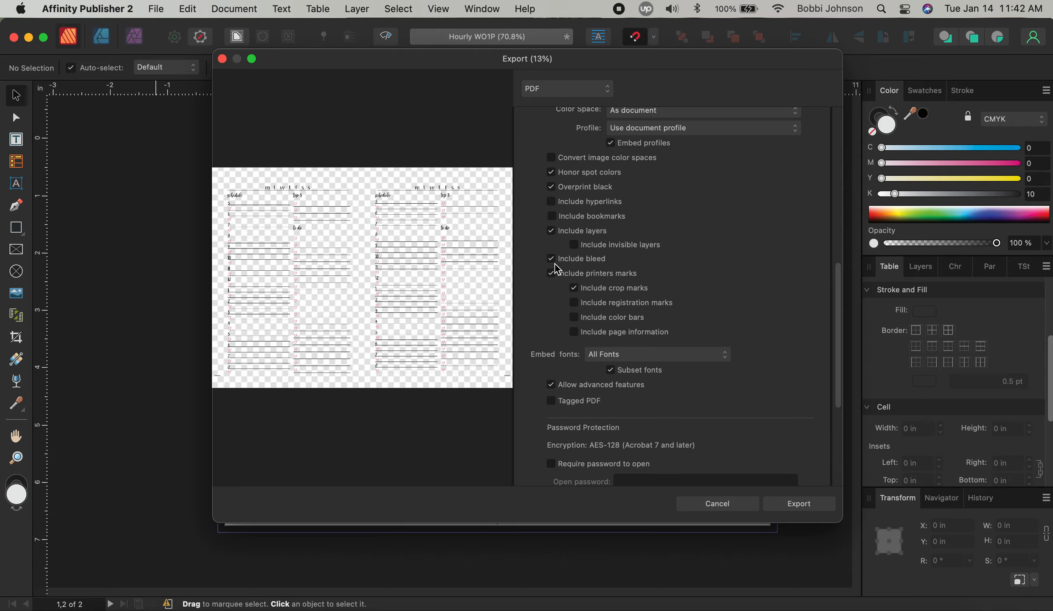
left_click(794, 504)
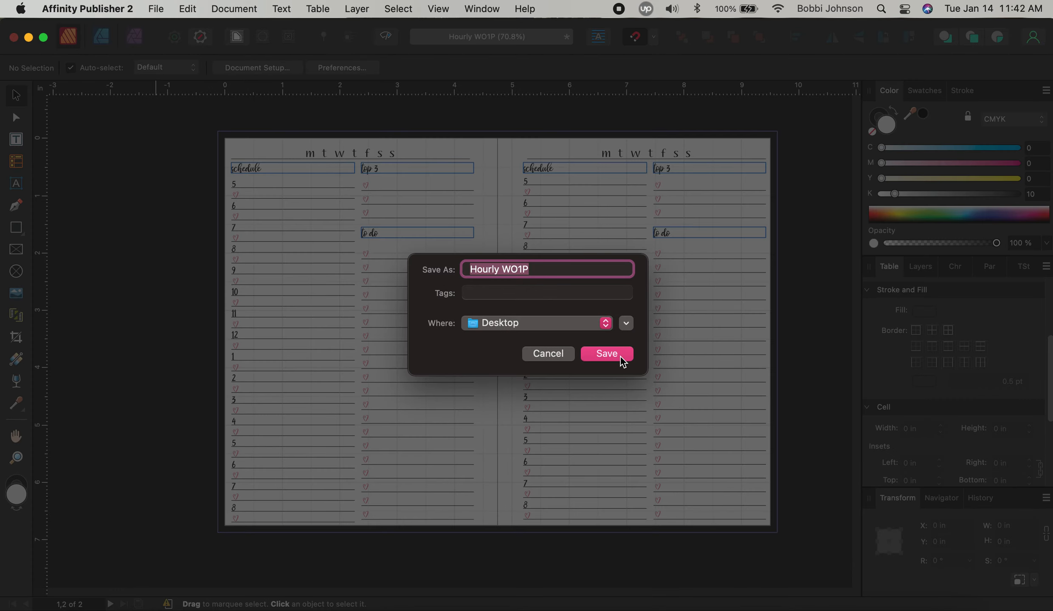
left_click(620, 357)
left_click(593, 384)
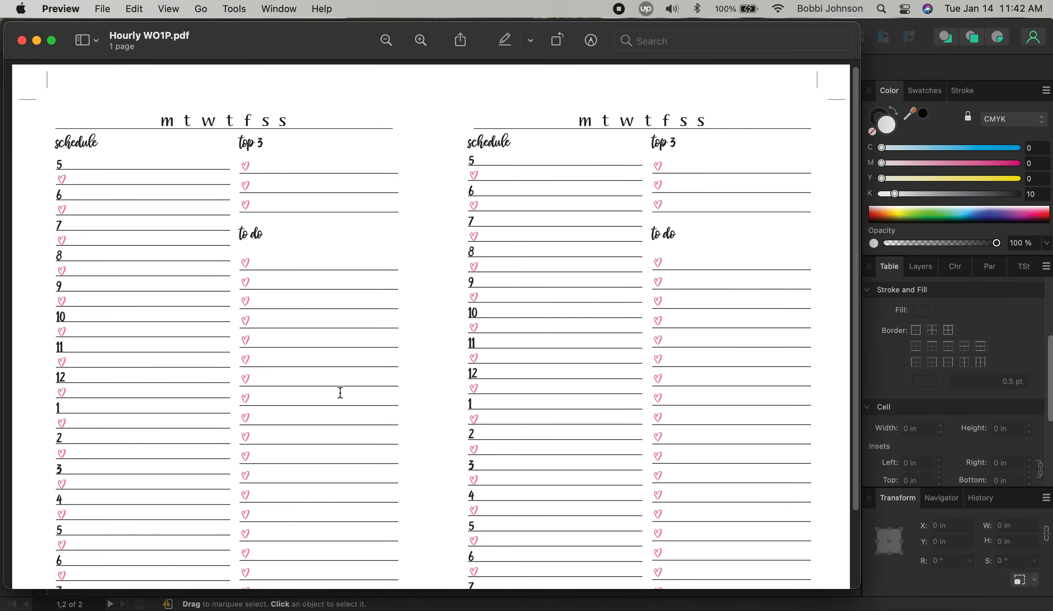
Scroll through both pages of Hourly WO1P.pdf in Preview, then quit Preview
scroll(343, 393, "down", 1)
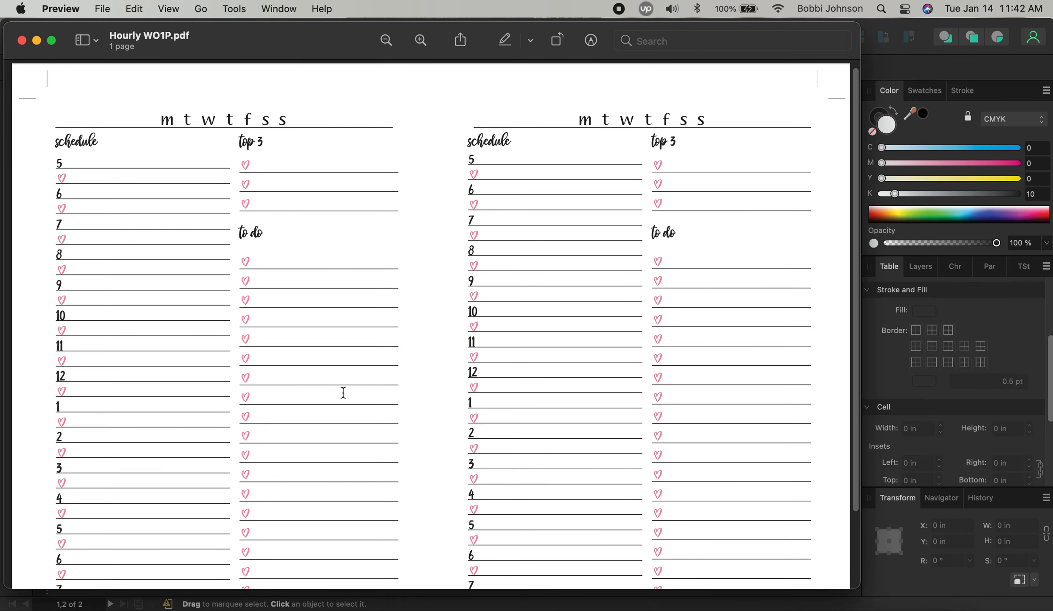
scroll(343, 393, "down", 5)
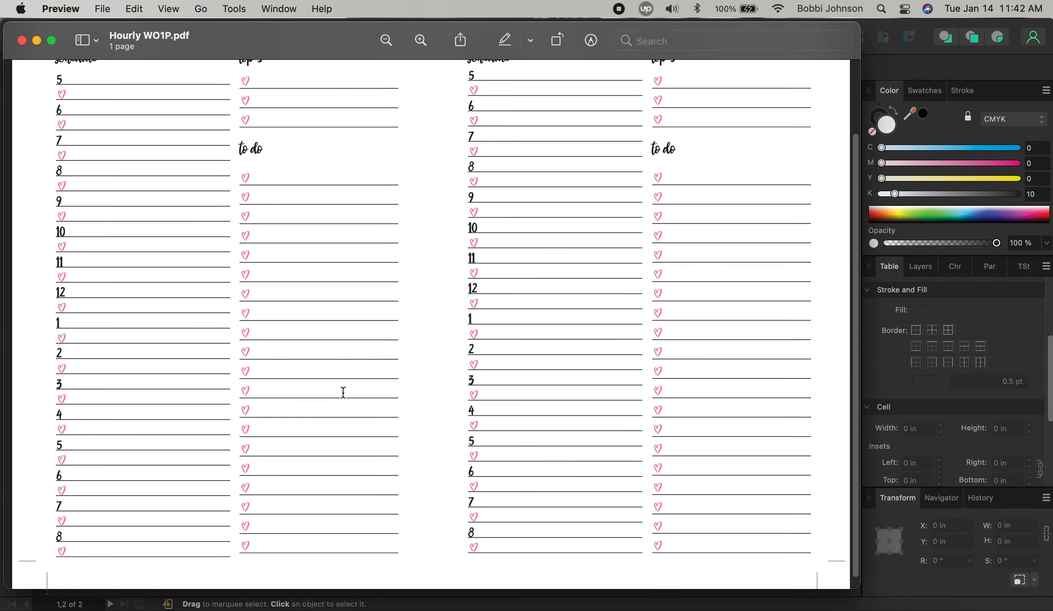
scroll(343, 393, "down", 2)
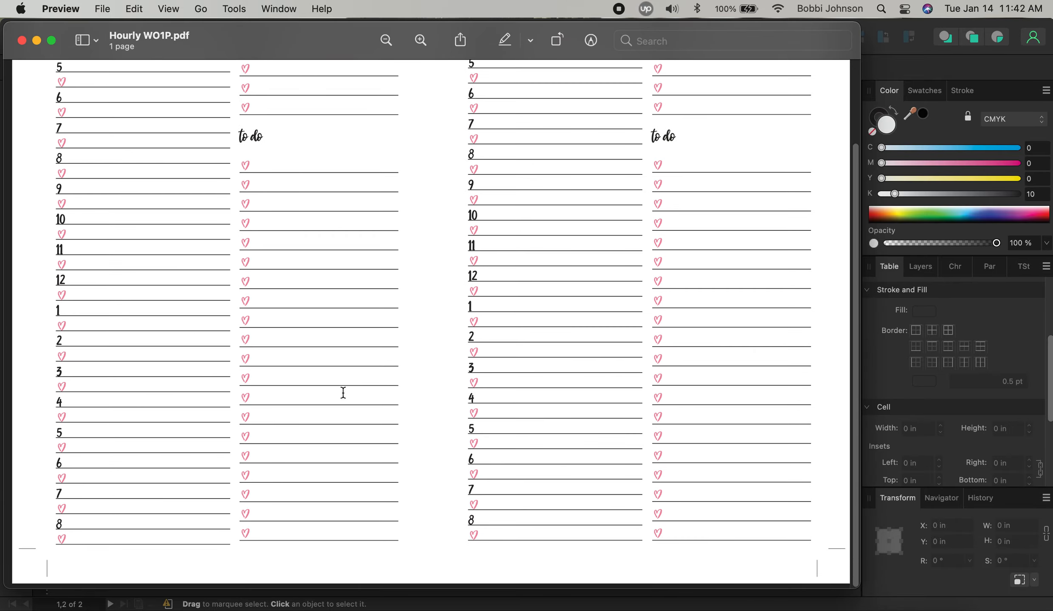
scroll(343, 393, "up", 5)
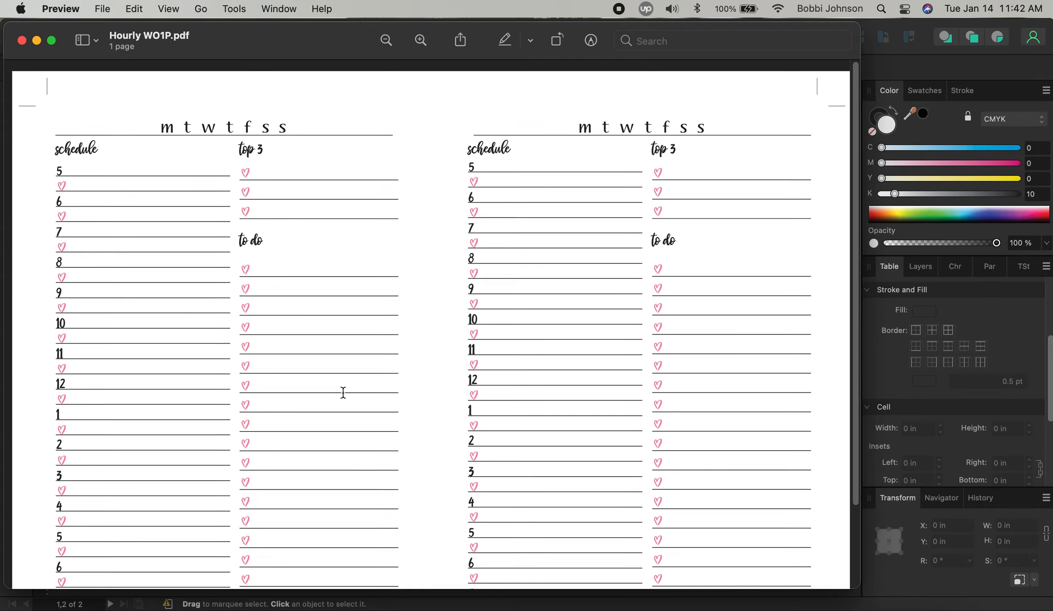
scroll(342, 394, "down", 3)
scroll(343, 393, "down", 2)
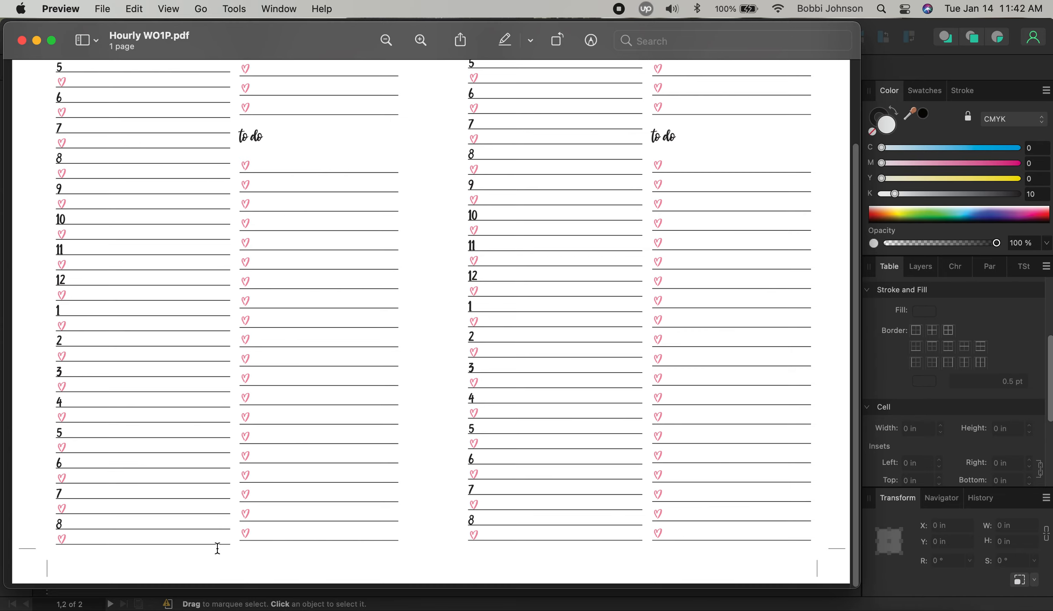
left_click(75, 9)
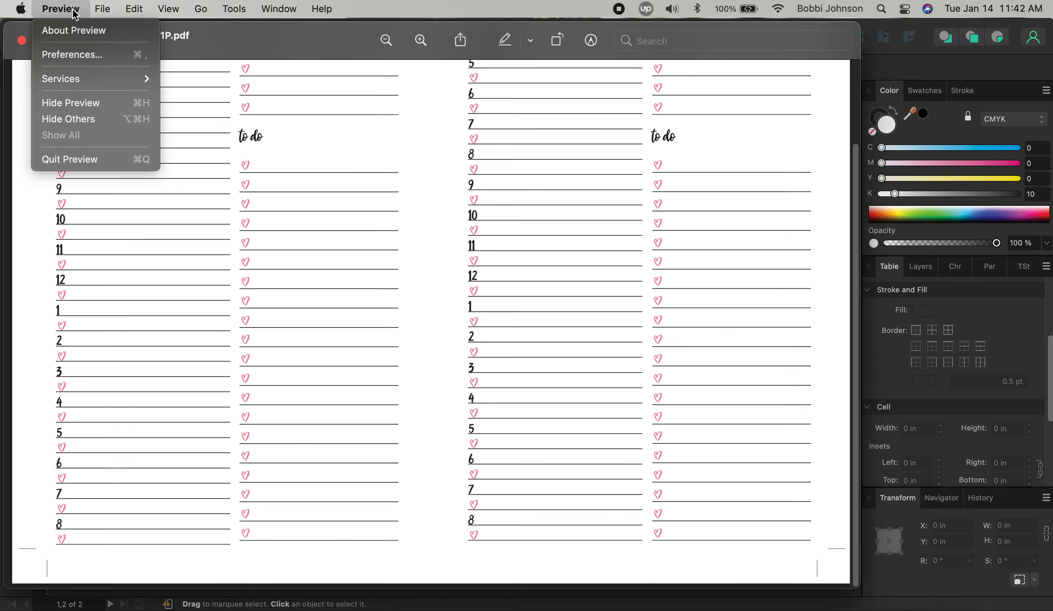
left_click(91, 165)
Reposition the left page's to-do table so it sits just under its 'to do' heading
left_click(447, 325)
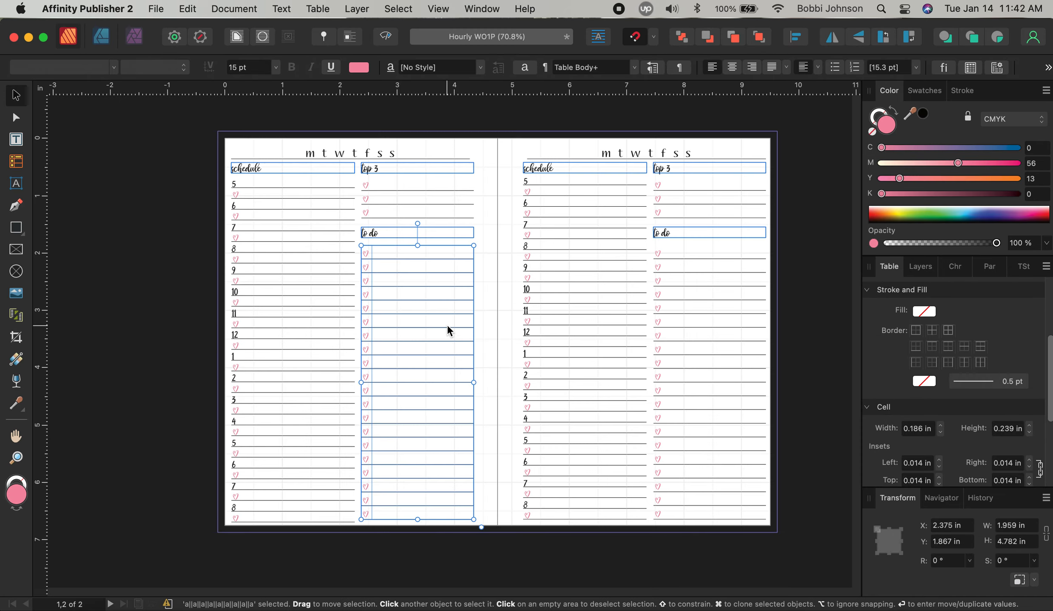
left_click_drag(431, 329, 433, 331)
left_click(485, 306)
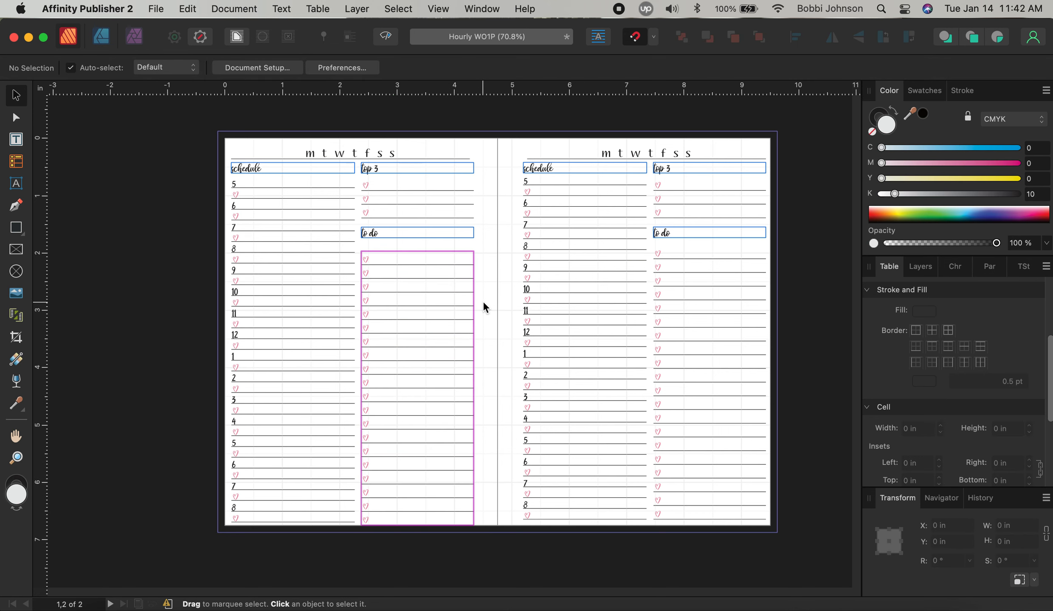
left_click(452, 312)
key("Up")
key("Up")
key("Up")
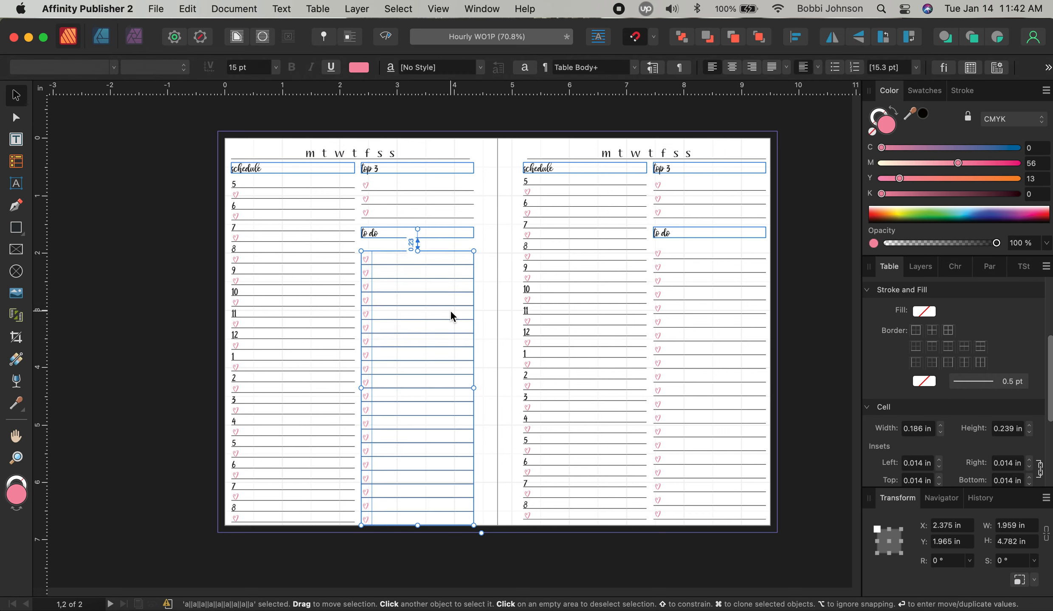
key("Up")
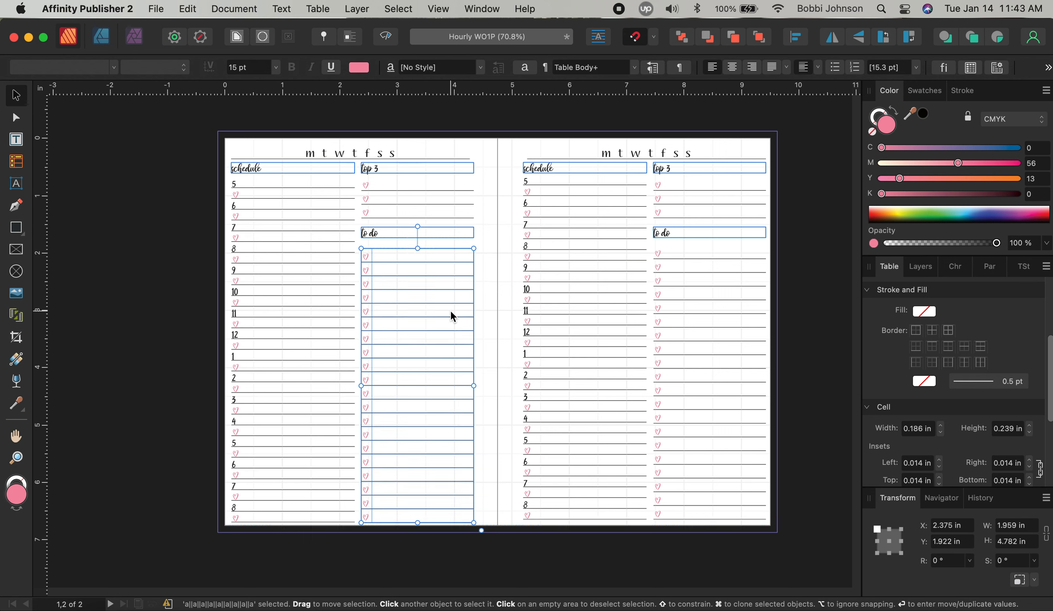
left_click(488, 355)
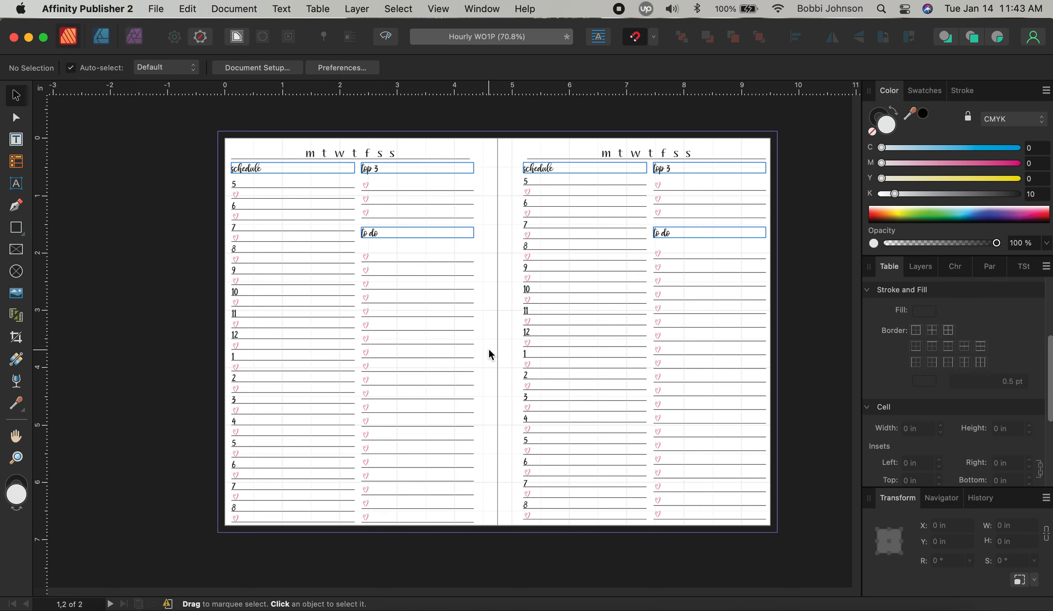
Re-export the revised spread as 'Hourly WO1P' PDF on the Desktop, replacing the old file
left_click(156, 9)
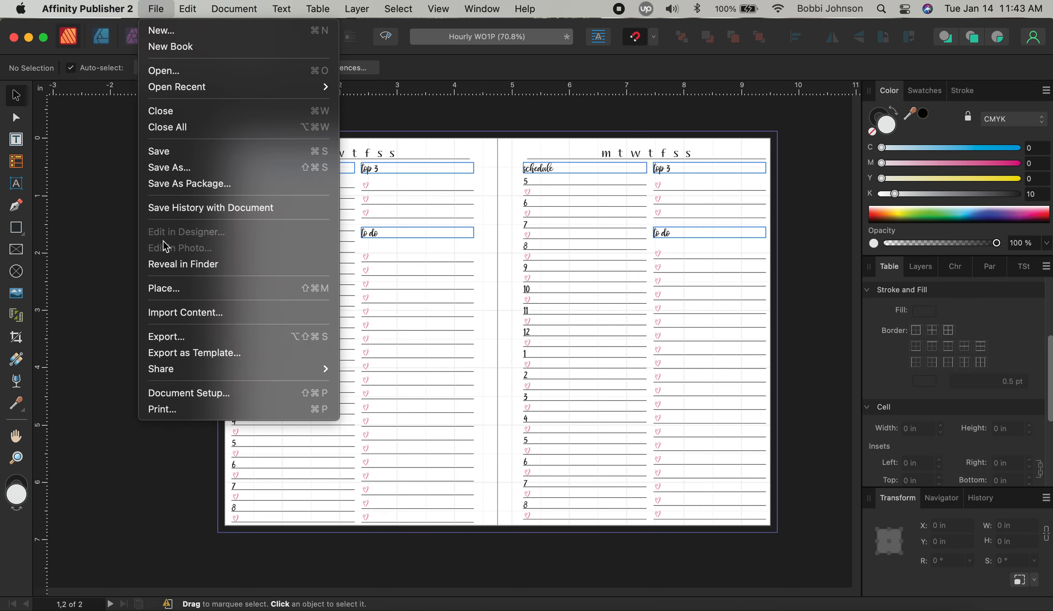
left_click(238, 336)
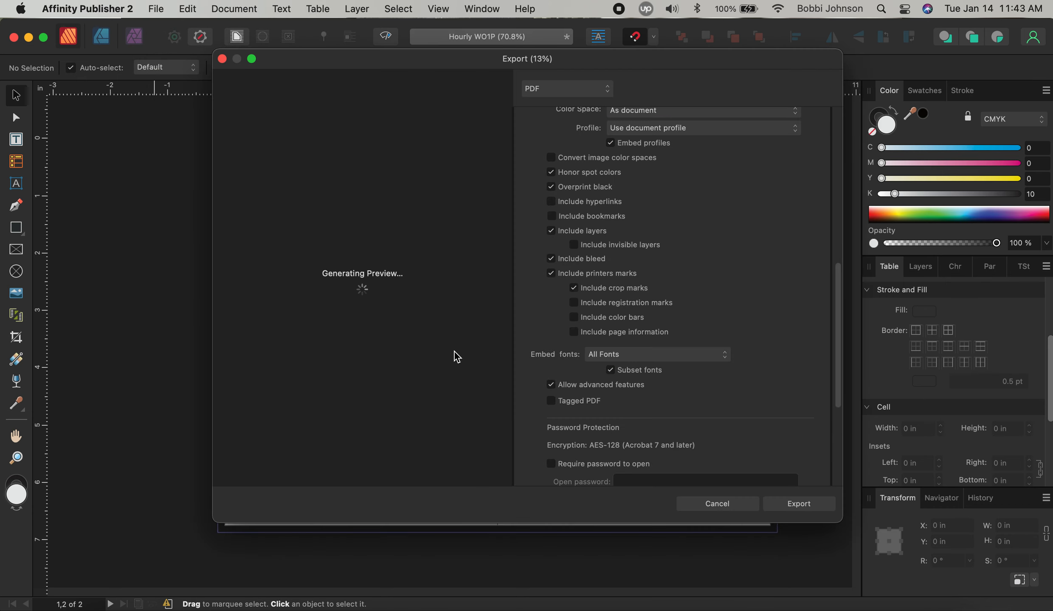
left_click(817, 510)
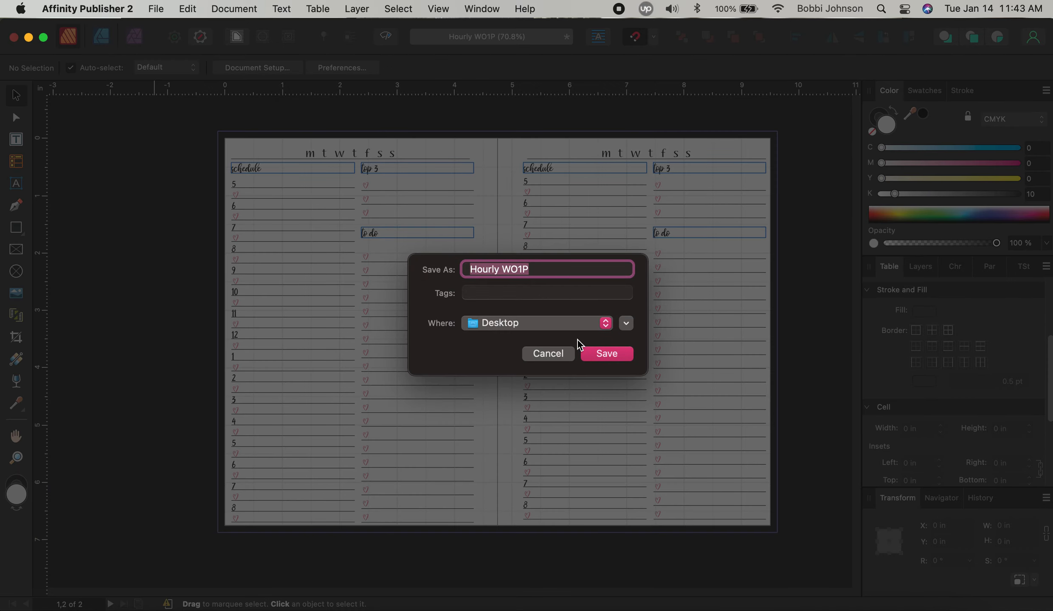
left_click(605, 352)
left_click(571, 384)
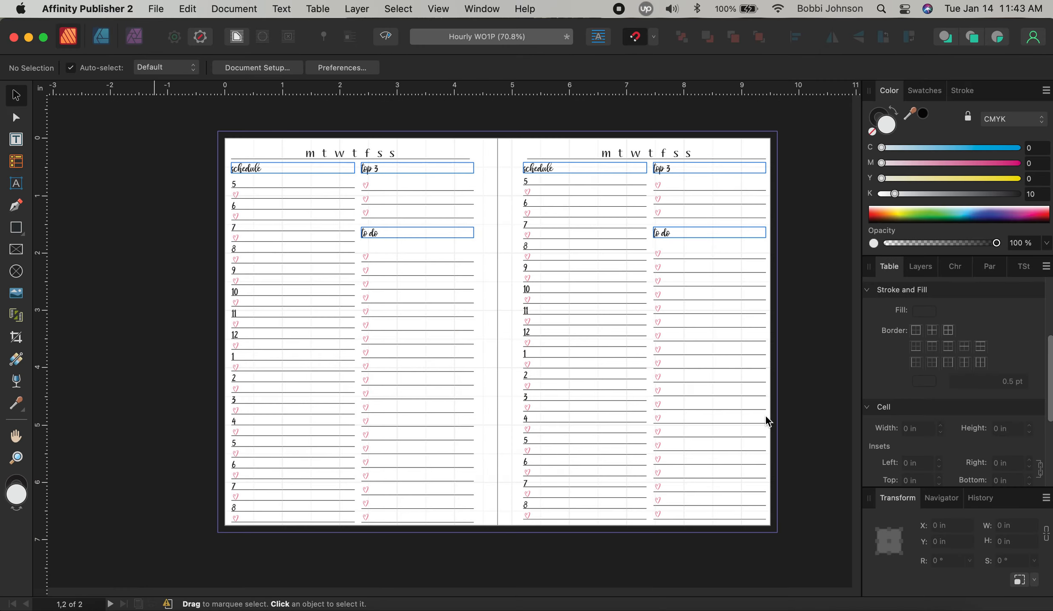
scroll(751, 428, "down", 5)
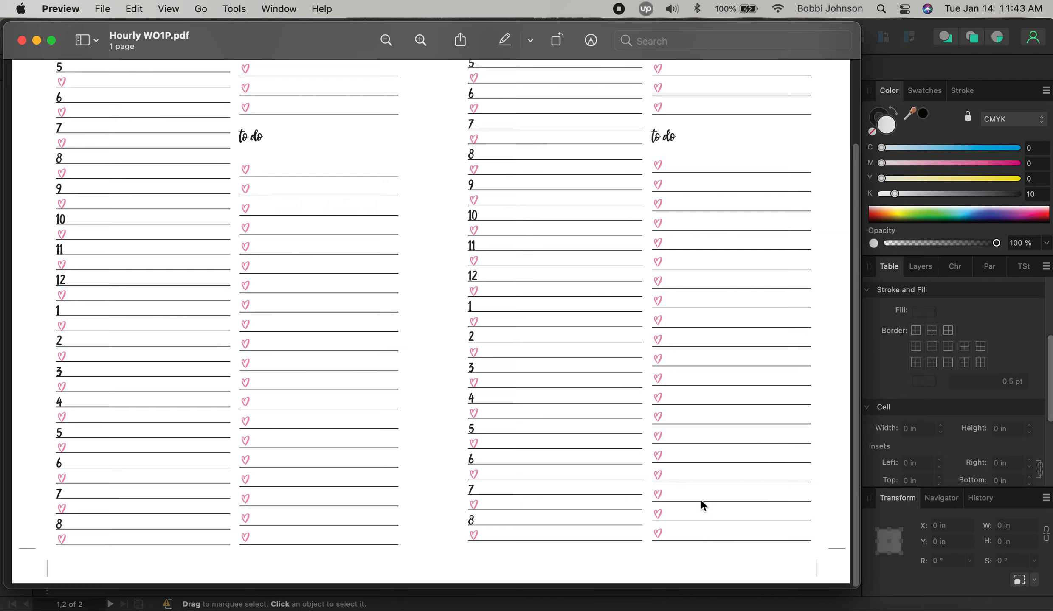
Scroll over the re-exported Hourly WO1P.pdf pages, then close the Preview window
scroll(710, 484, "up", 5)
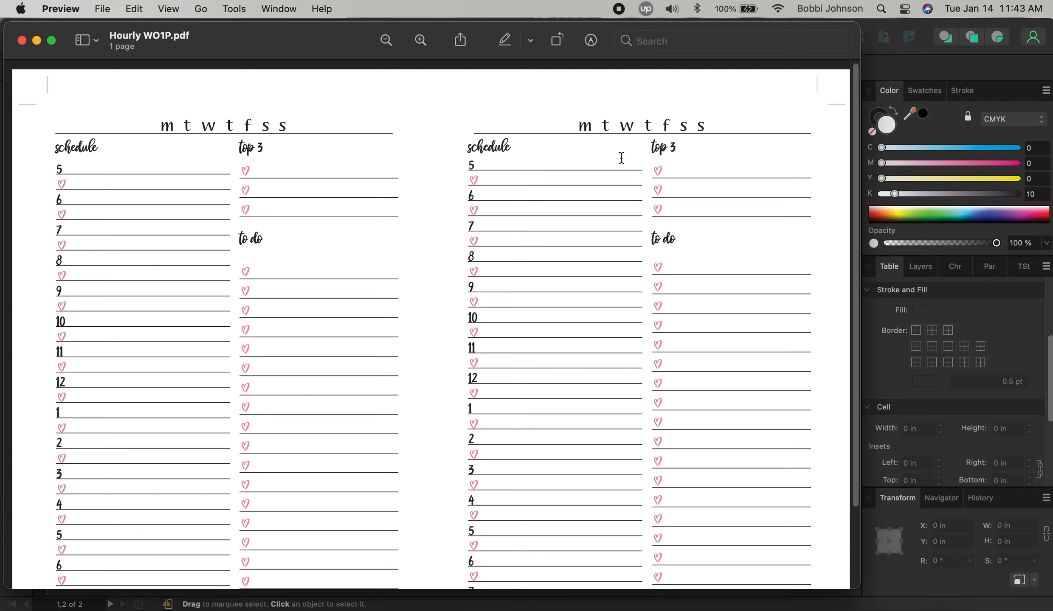
scroll(727, 362, "down", 5)
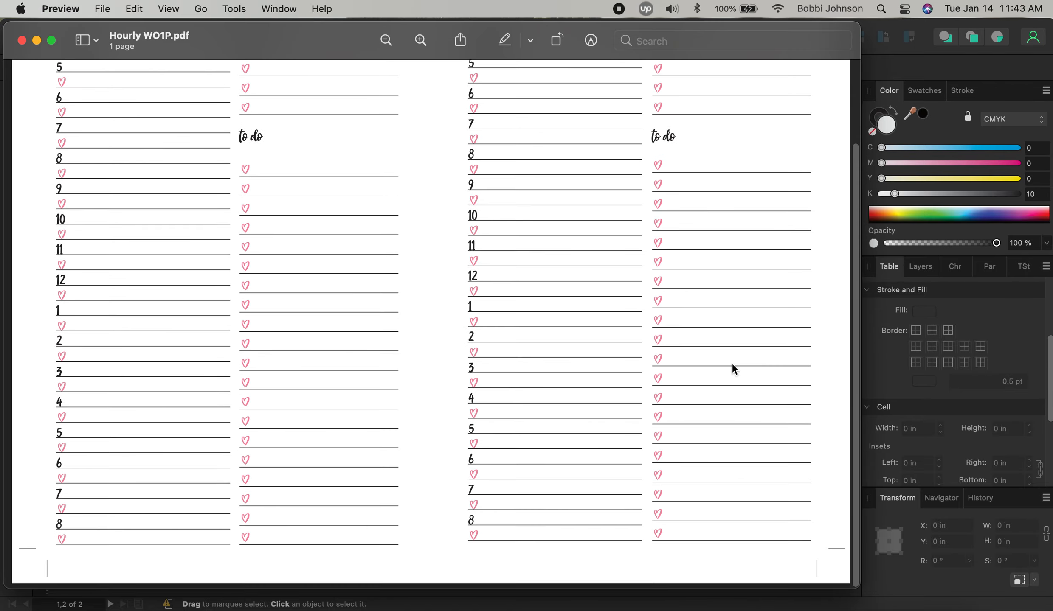
scroll(732, 366, "up", 5)
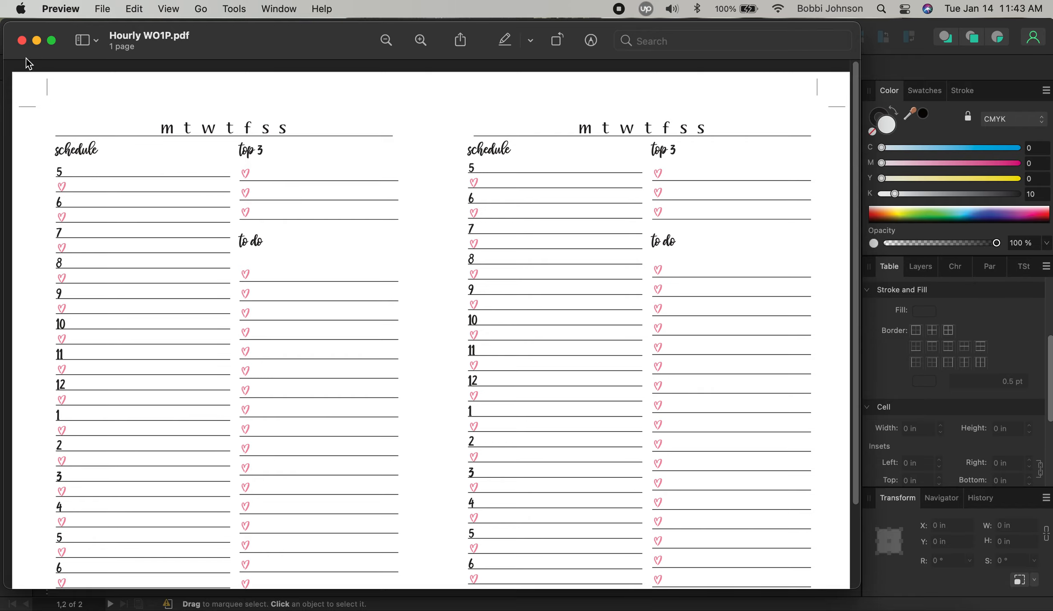
left_click(21, 41)
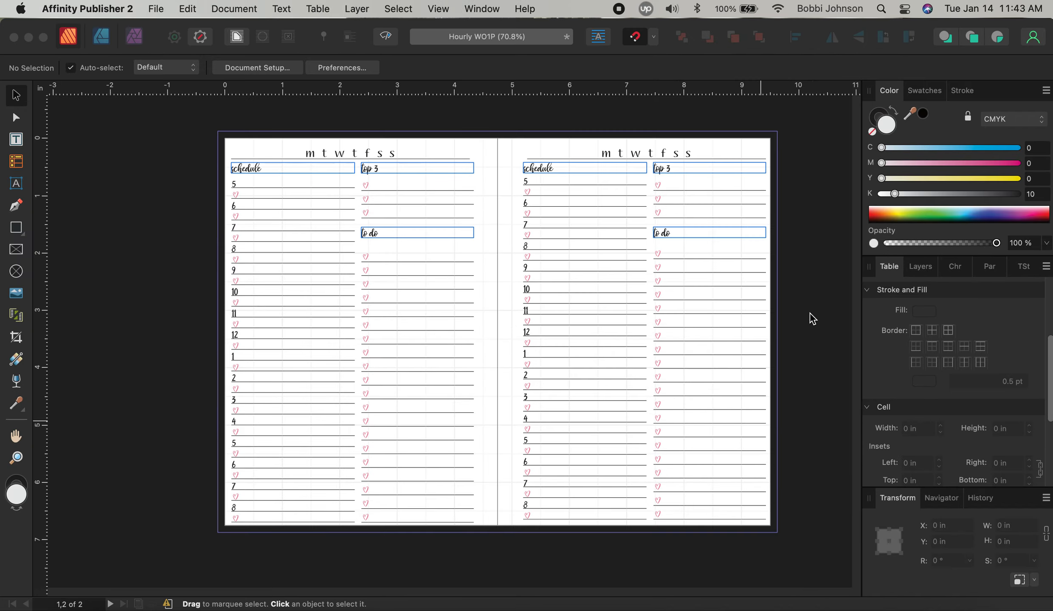
left_click(234, 10)
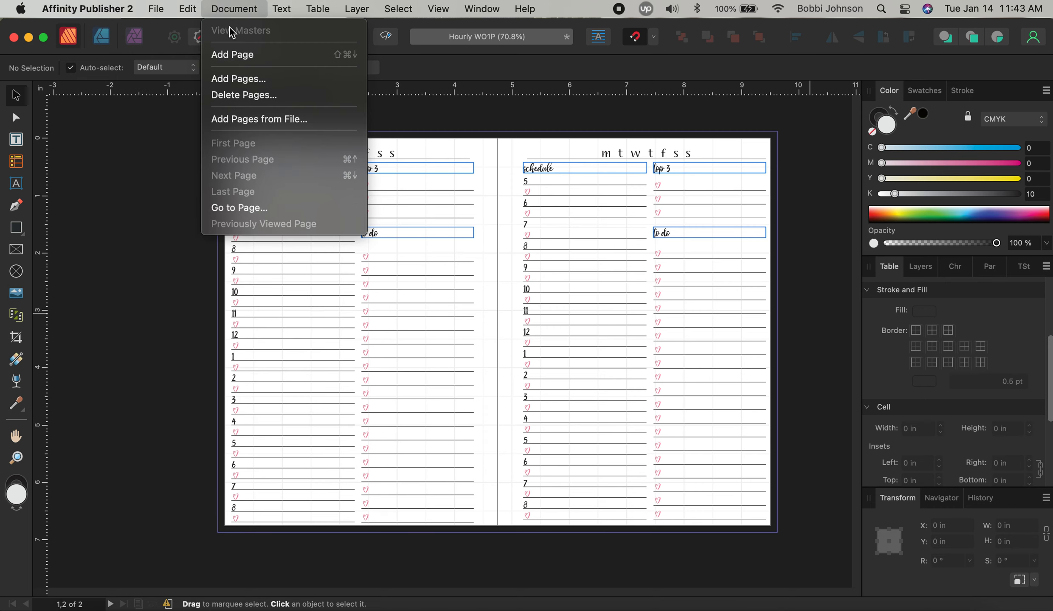
left_click(239, 54)
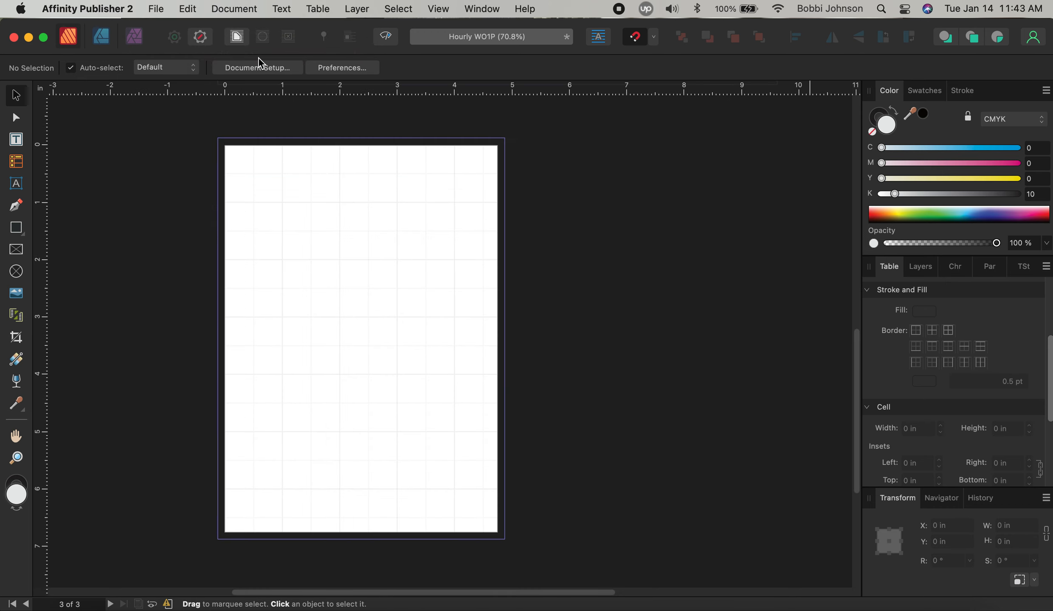
scroll(465, 361, "up", 10)
scroll(376, 437, "down", 8)
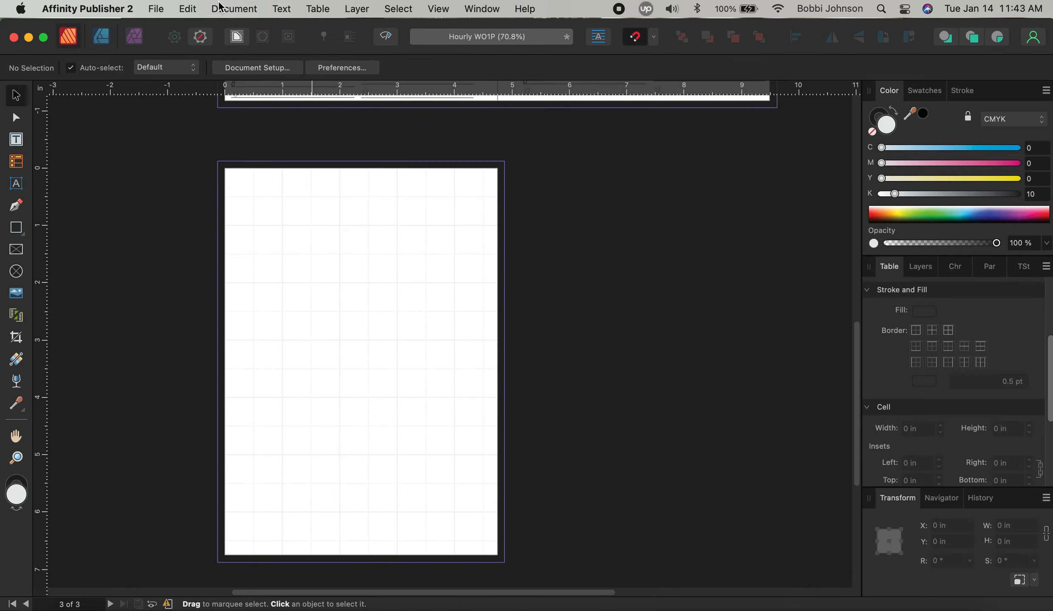
left_click(220, 6)
left_click(237, 52)
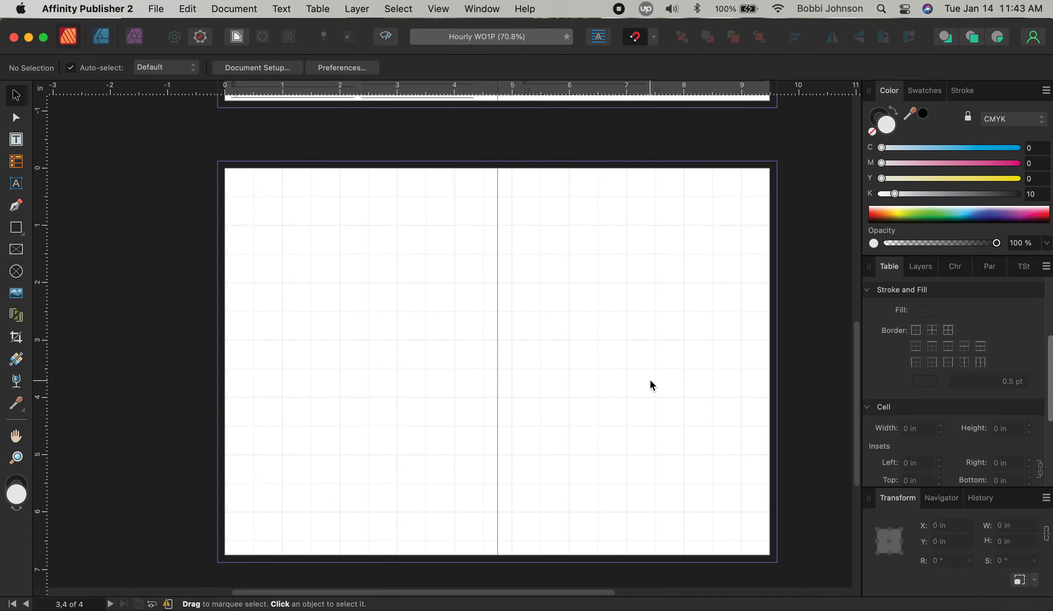
scroll(650, 381, "up", 5)
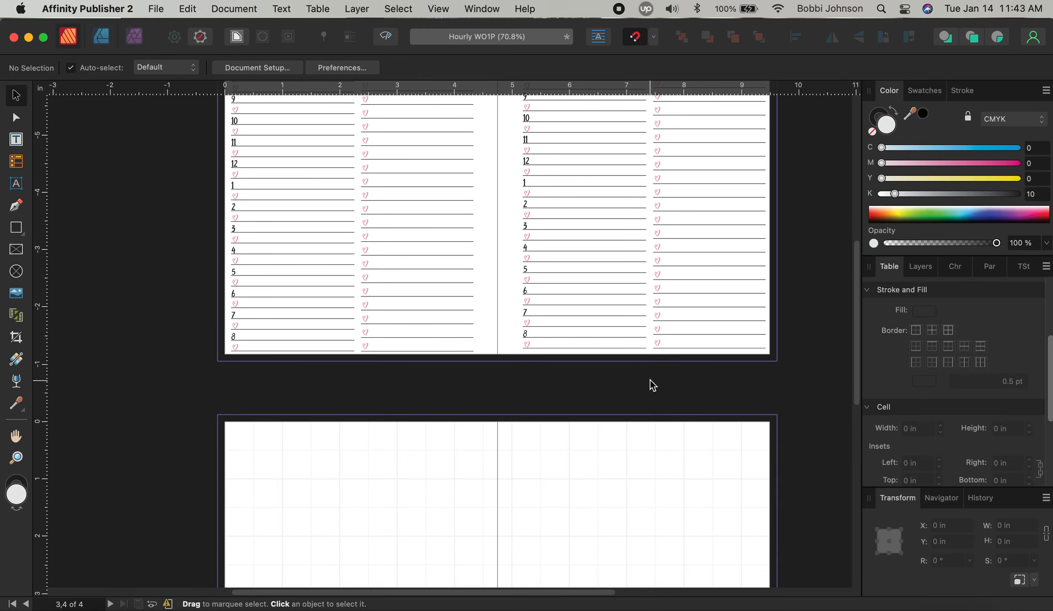
scroll(650, 379, "up", 10)
scroll(650, 379, "down", 5)
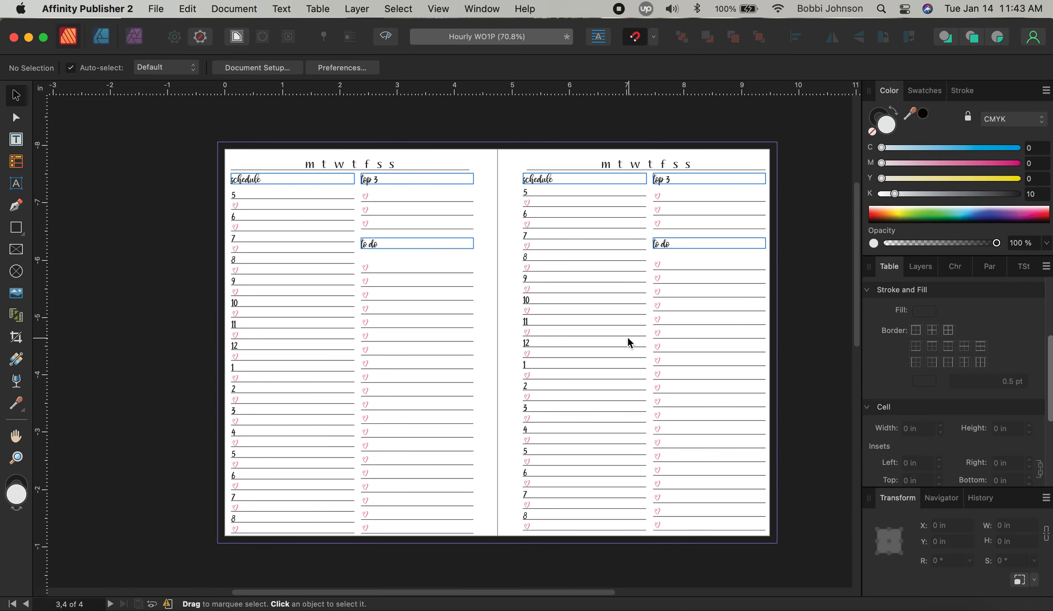
scroll(654, 358, "down", 3)
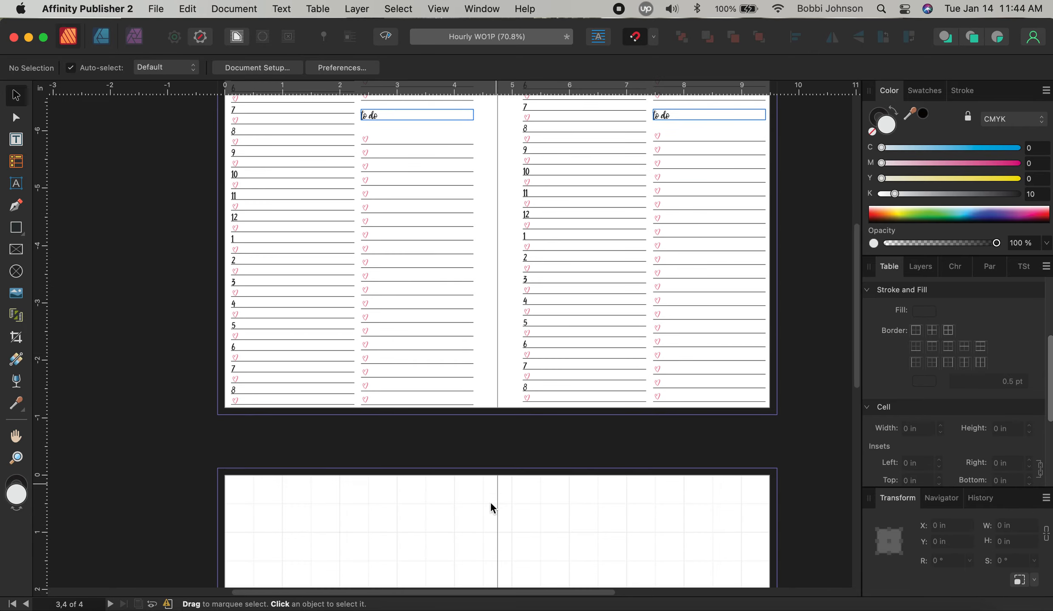
Reopen Hourly WO1P.pdf from the Dock, view it with page thumbnails, then close it
left_click(938, 610)
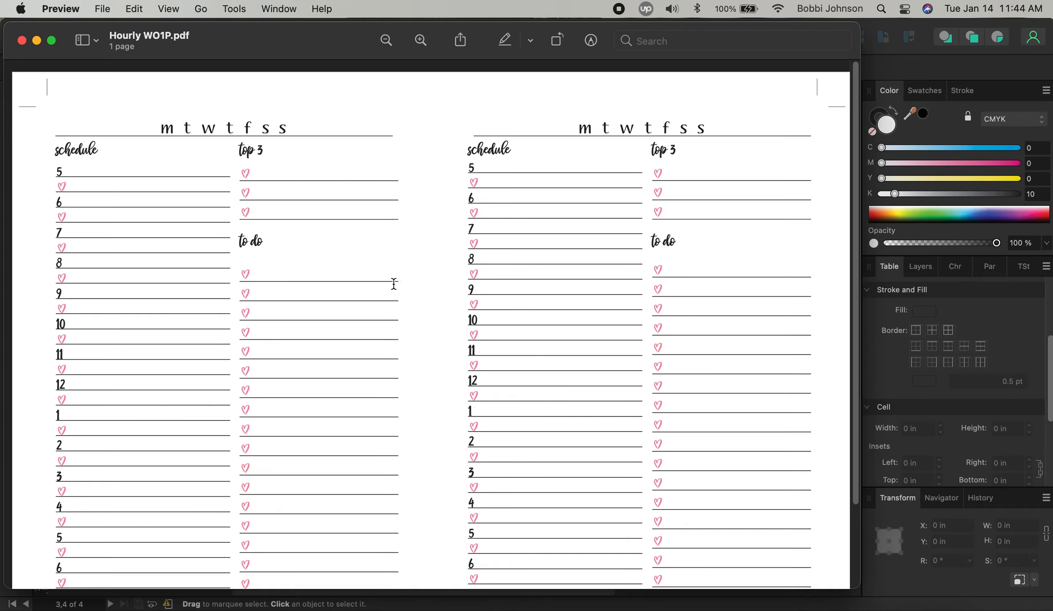
left_click(174, 11)
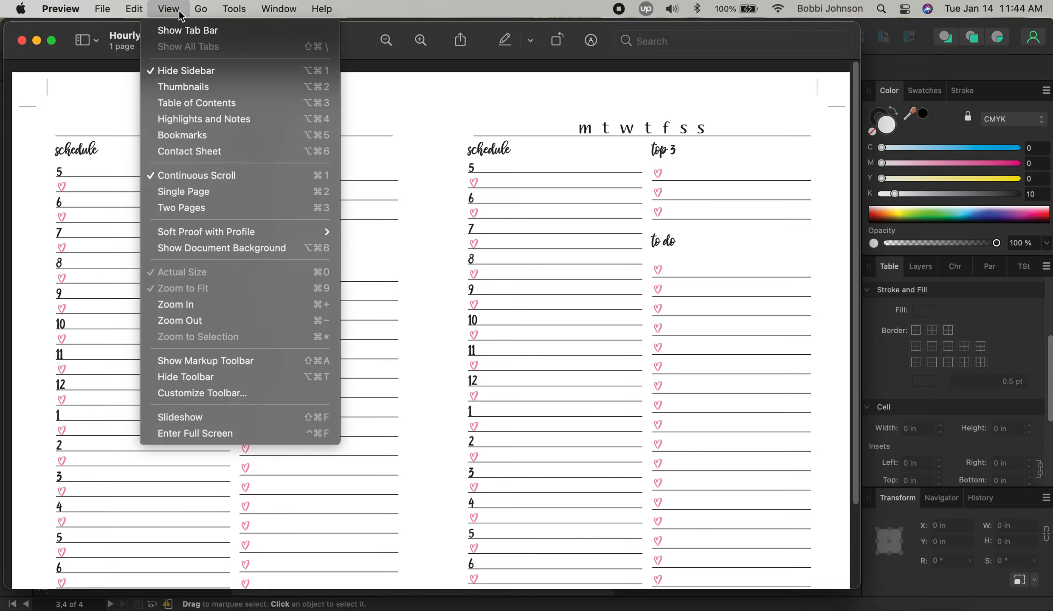
left_click(182, 87)
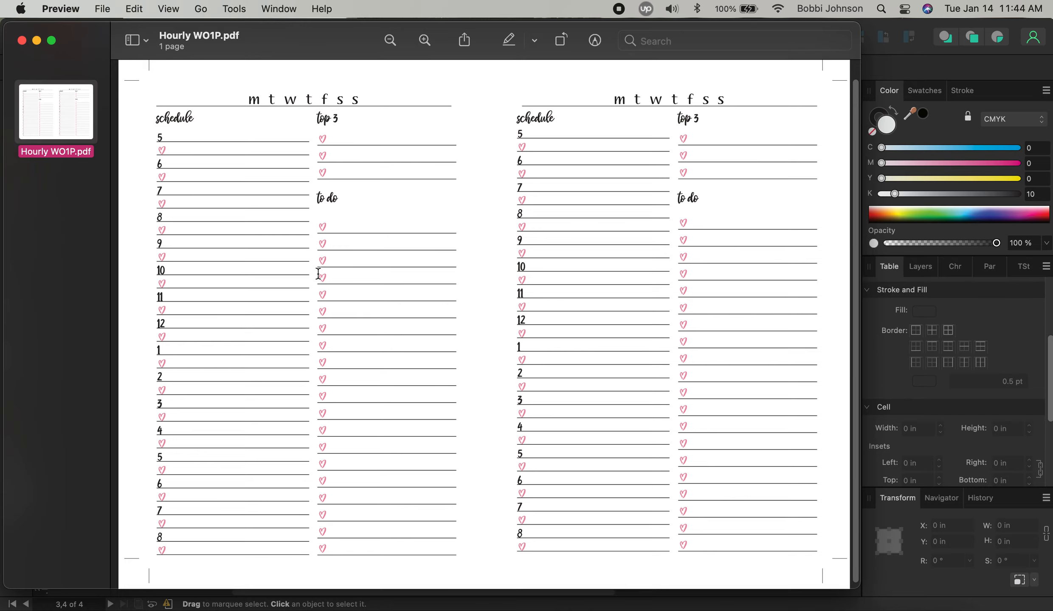
left_click(37, 41)
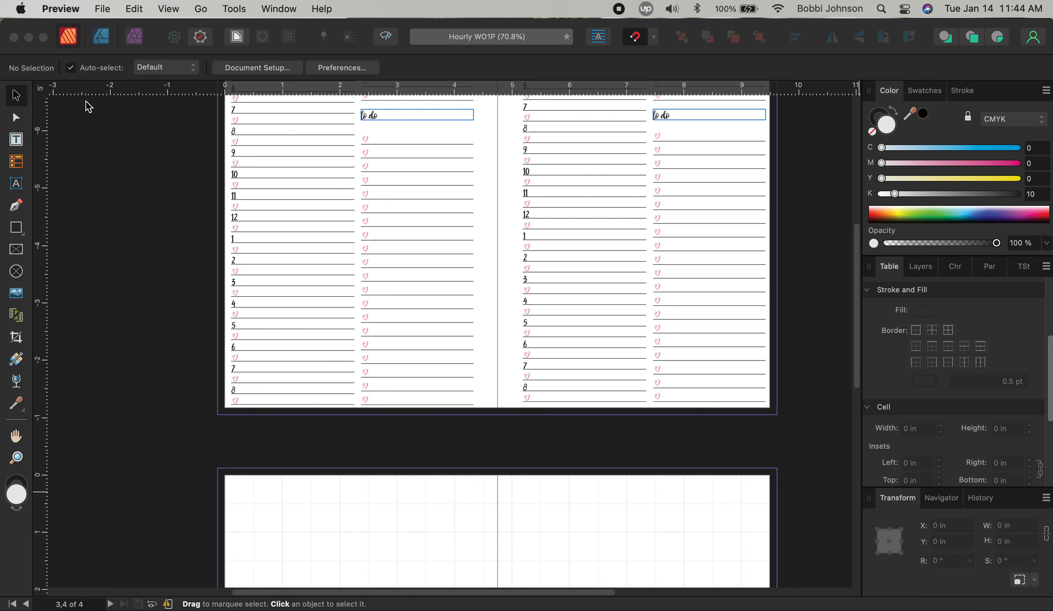
Delete two pages starting at page 2, then undo that mistaken deletion
left_click(123, 194)
left_click(234, 8)
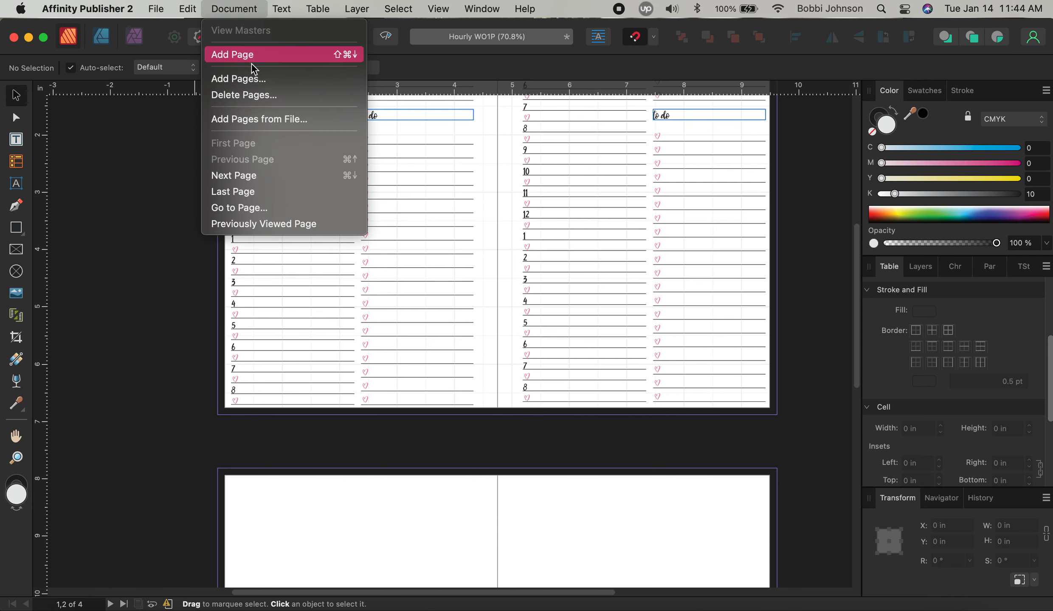
left_click(253, 90)
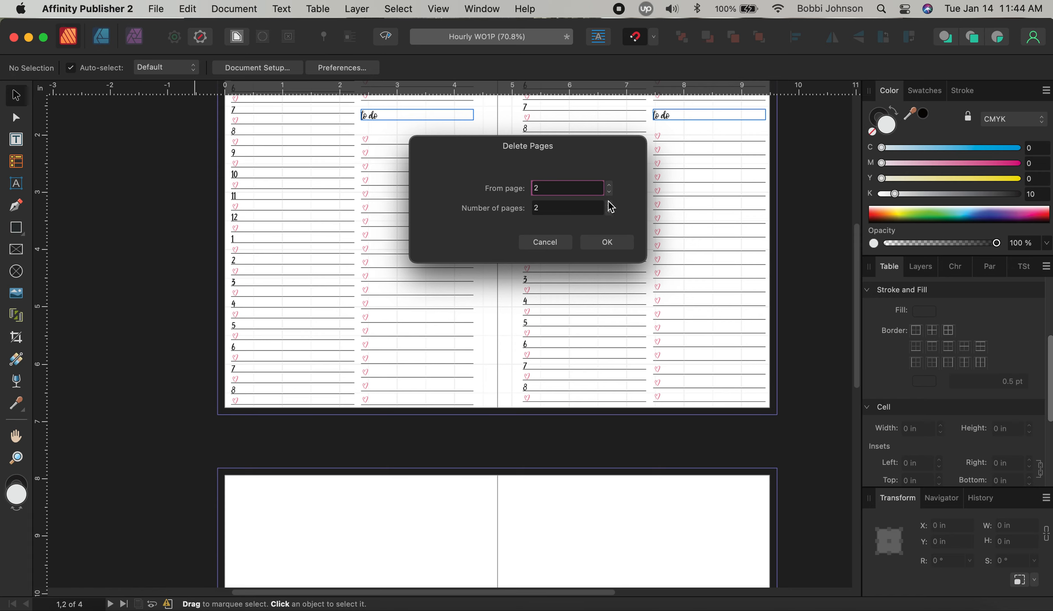
left_click(588, 243)
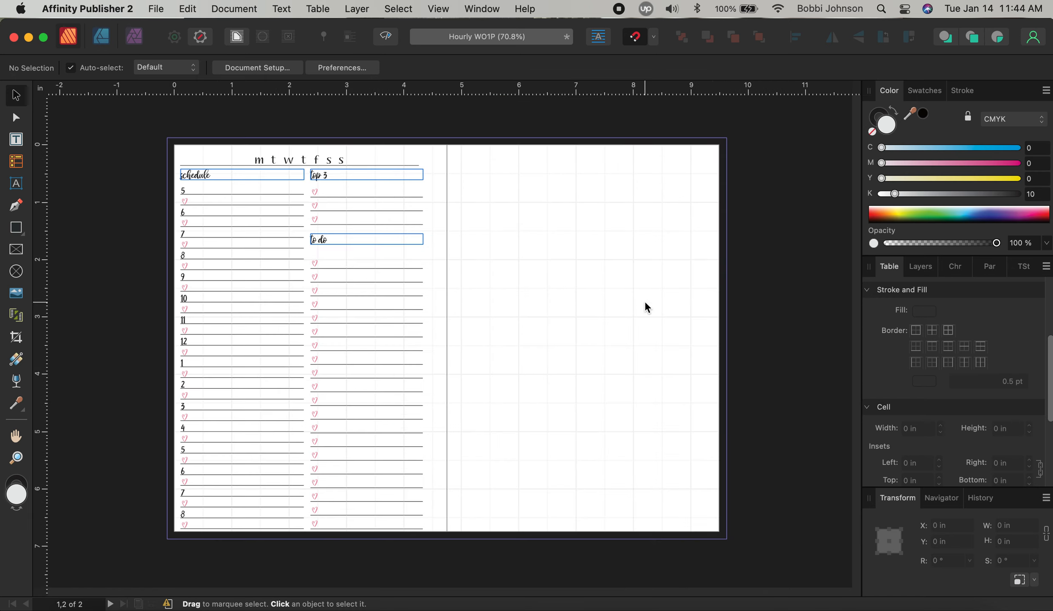
scroll(643, 300, "up", 8)
key("super+z")
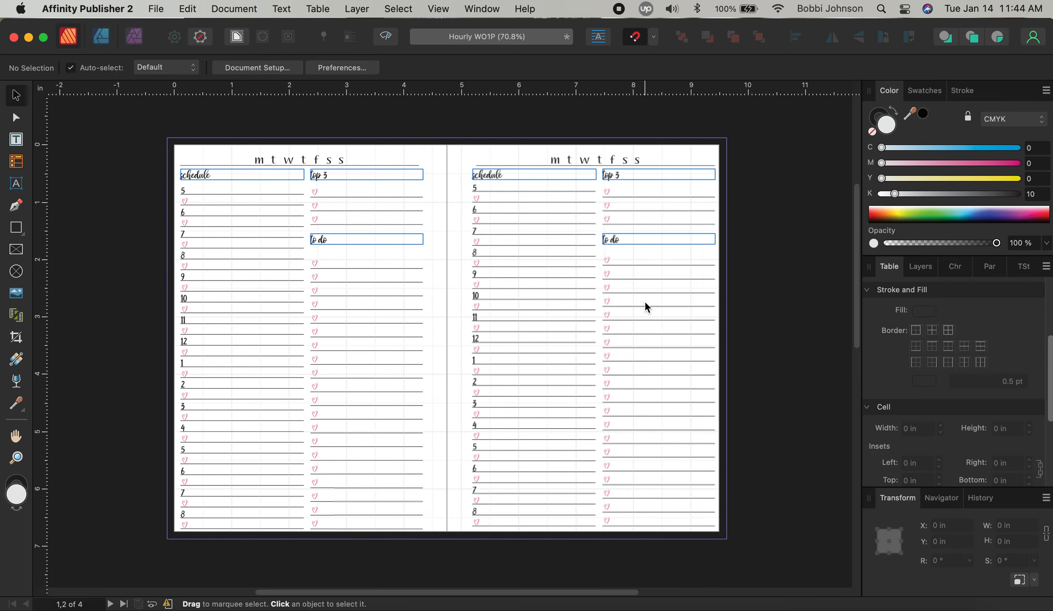
Delete the blank pages 3 and 4, leaving only the two-page planner spread
scroll(644, 301, "down", 5)
scroll(693, 320, "down", 4)
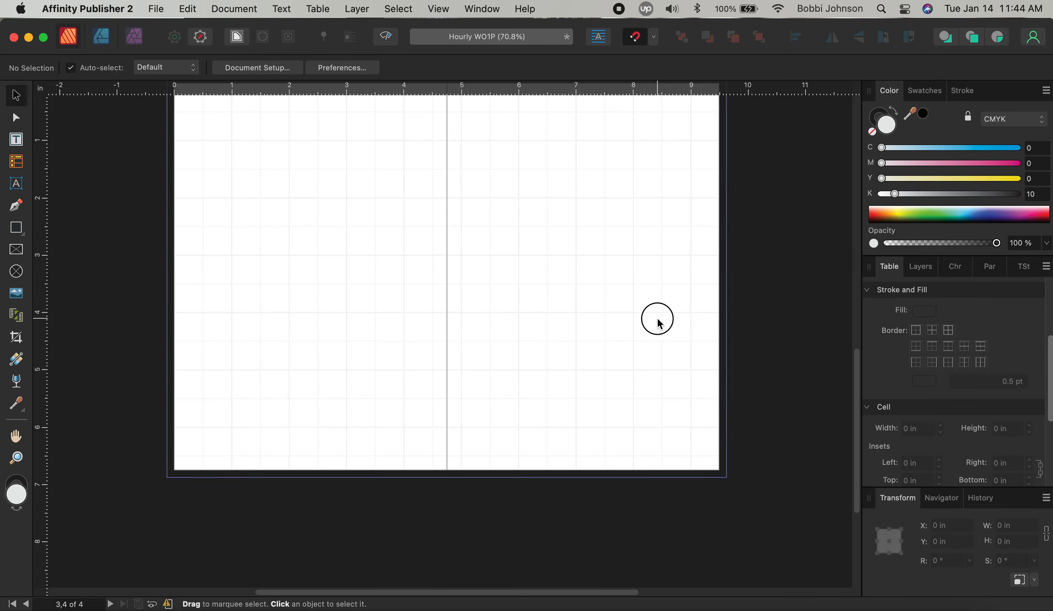
left_click(241, 13)
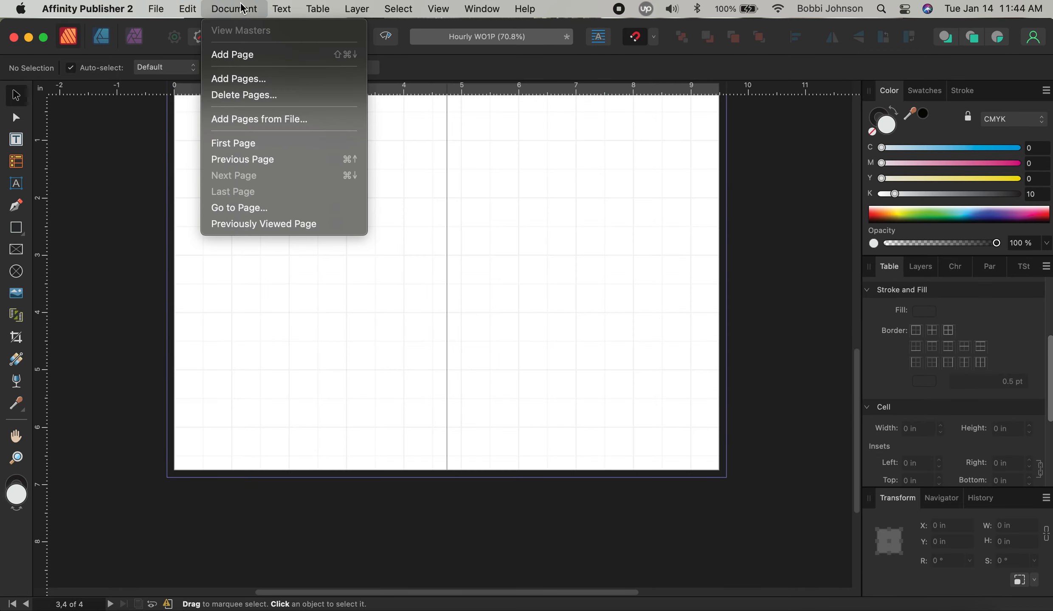
left_click(255, 95)
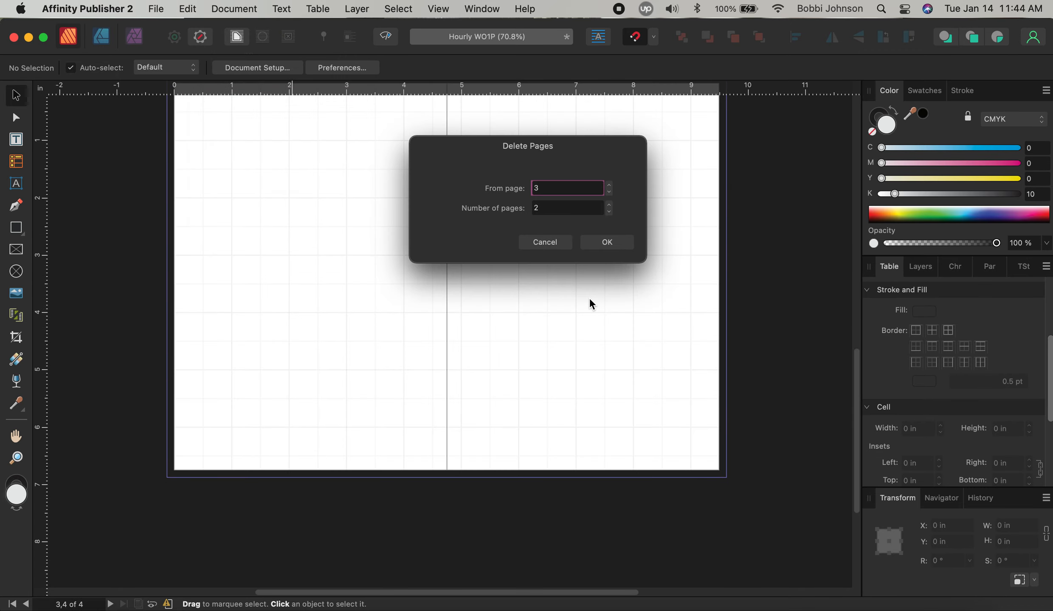
left_click(606, 242)
scroll(477, 403, "down", 3)
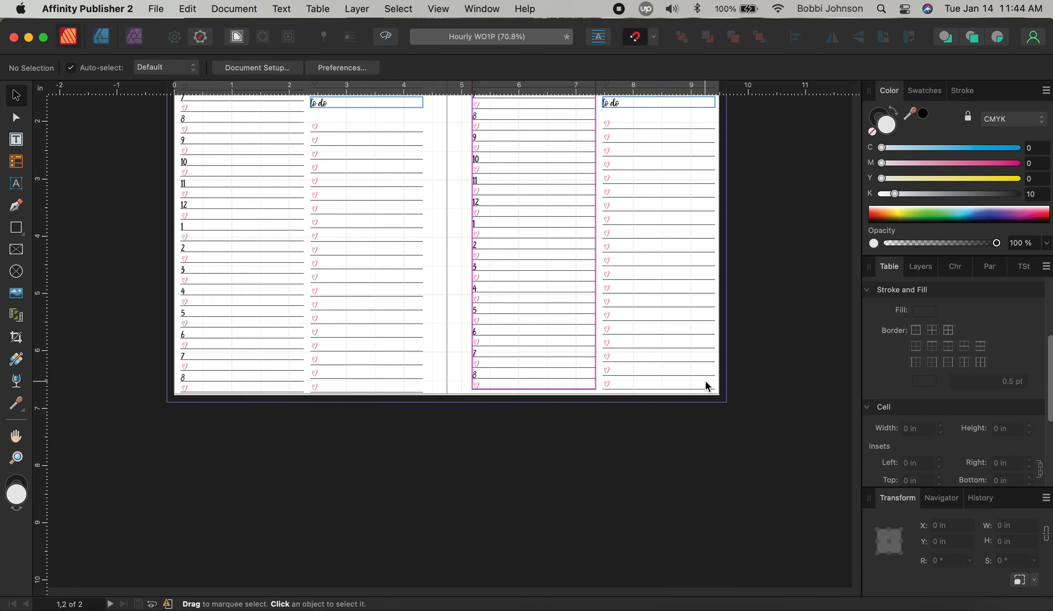
scroll(776, 348, "up", 2)
scroll(780, 304, "up", 4)
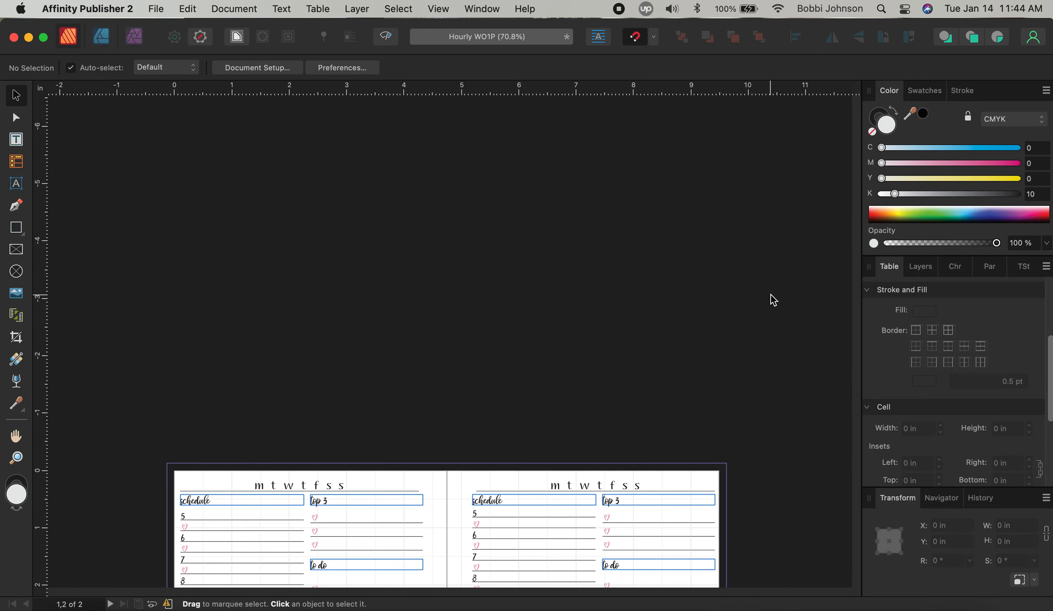
scroll(769, 299, "down", 5)
Save the Hourly WO1P document
left_click(162, 10)
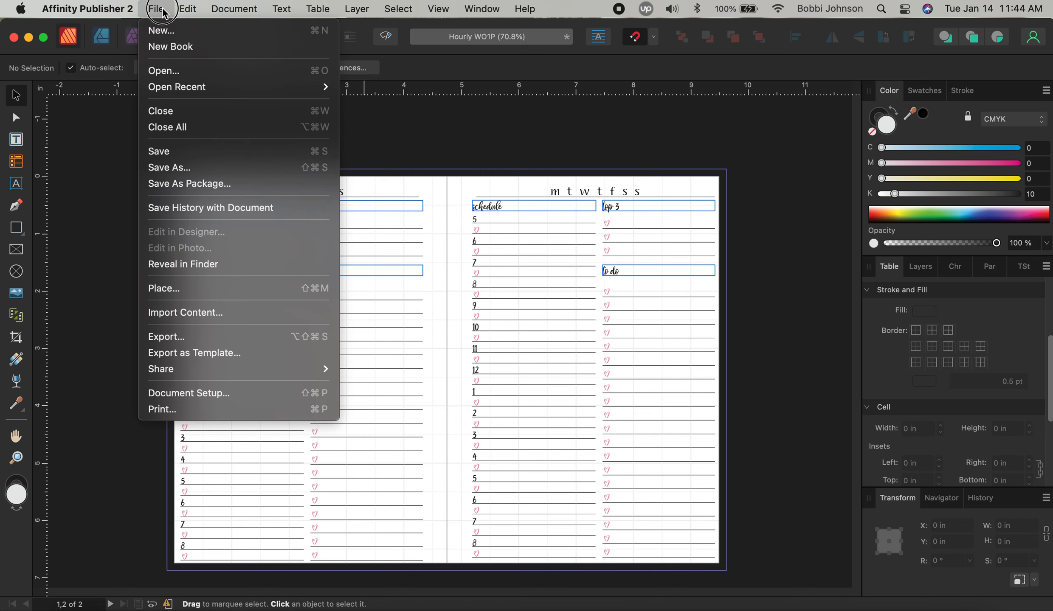
left_click(234, 157)
scroll(761, 262, "down", 1)
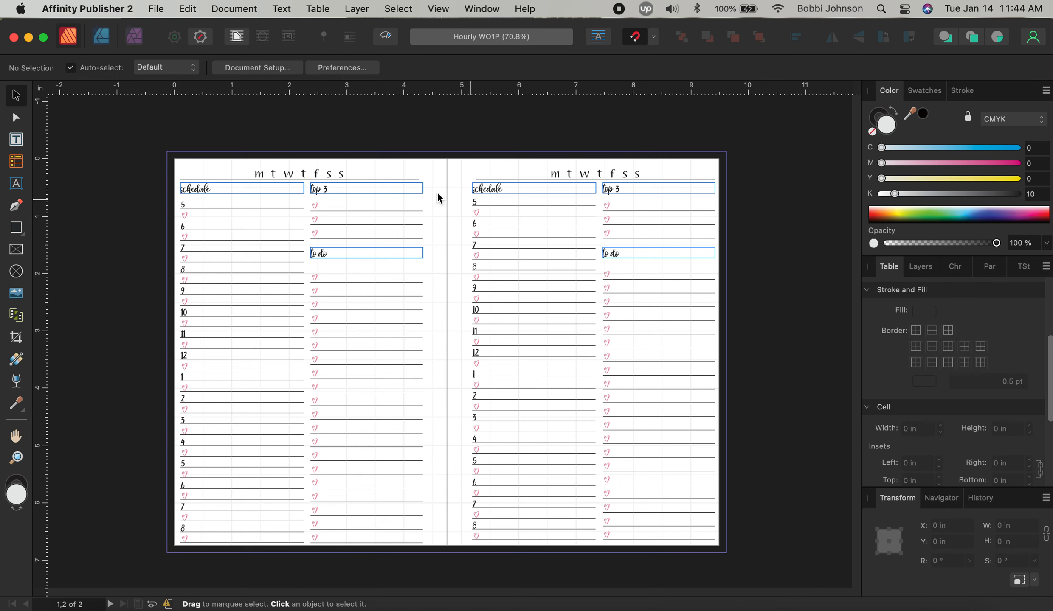
Try the bhatoshine font on the weekday header, keep it in Aubrey, and save again
left_click(334, 171)
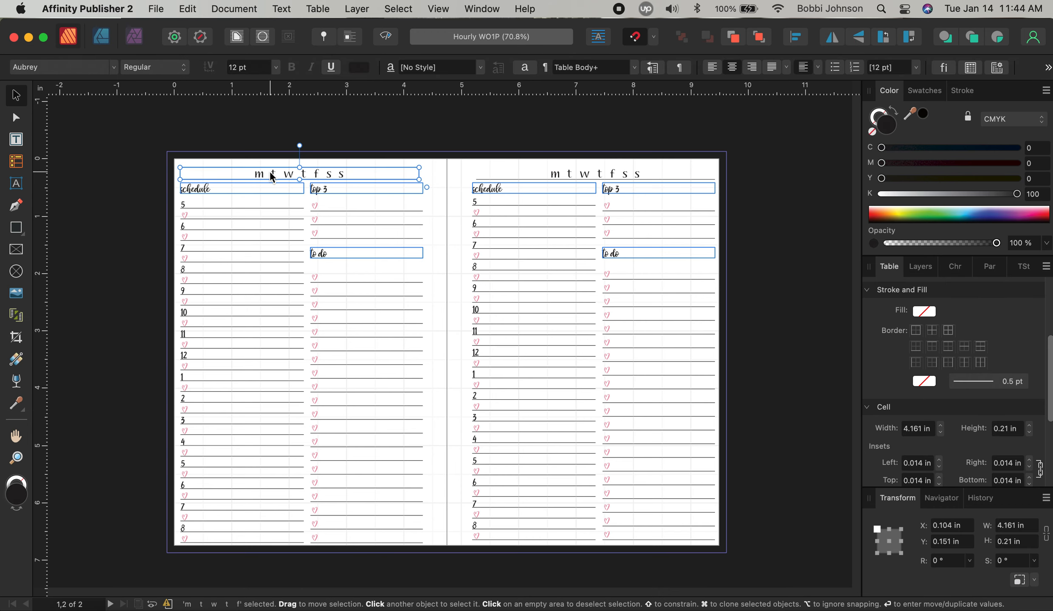
left_click(111, 68)
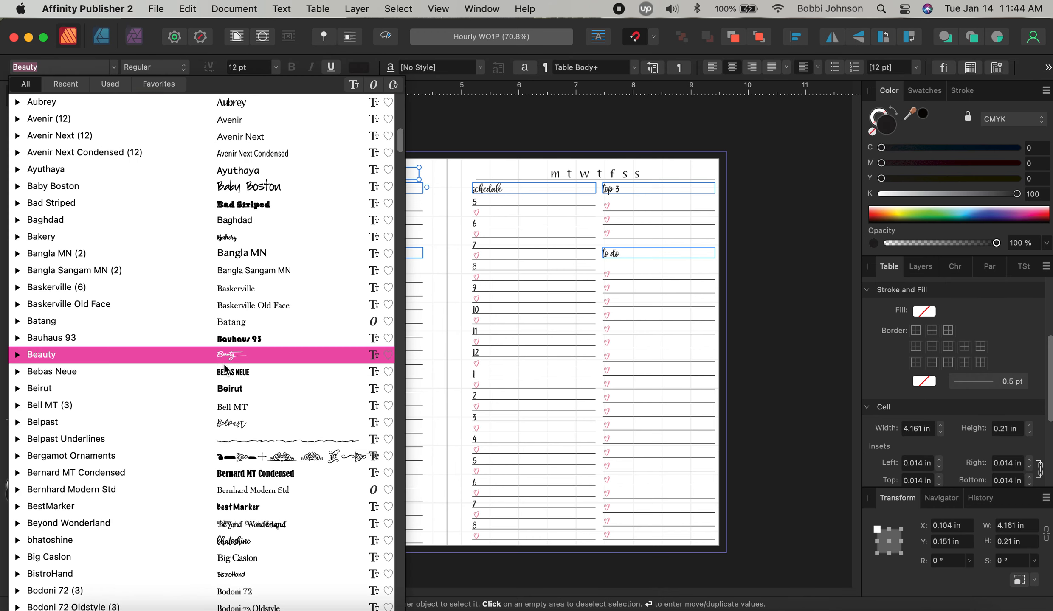
left_click(257, 539)
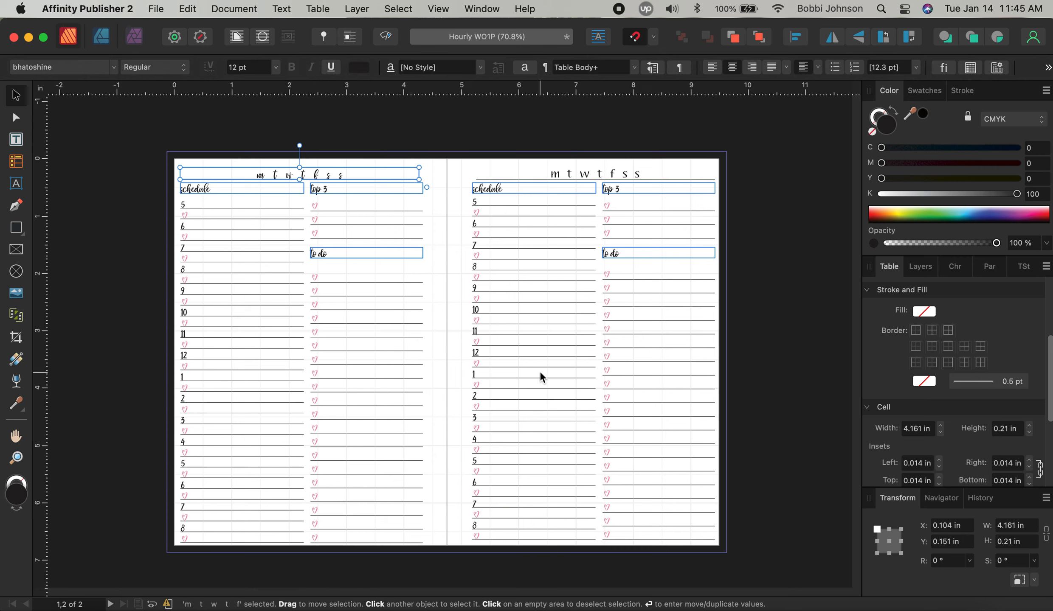
left_click(780, 294)
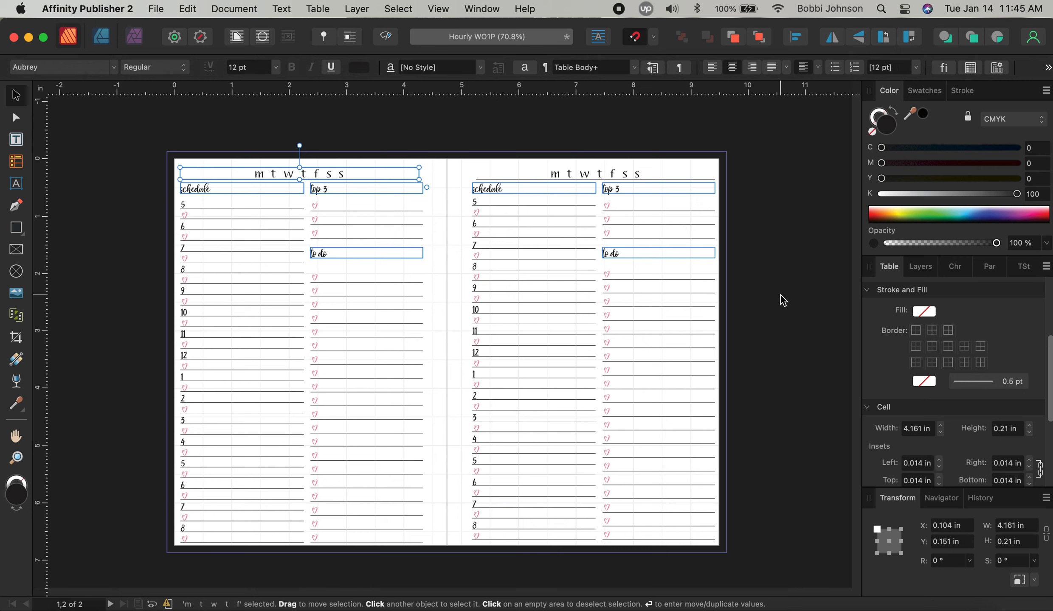
left_click(156, 9)
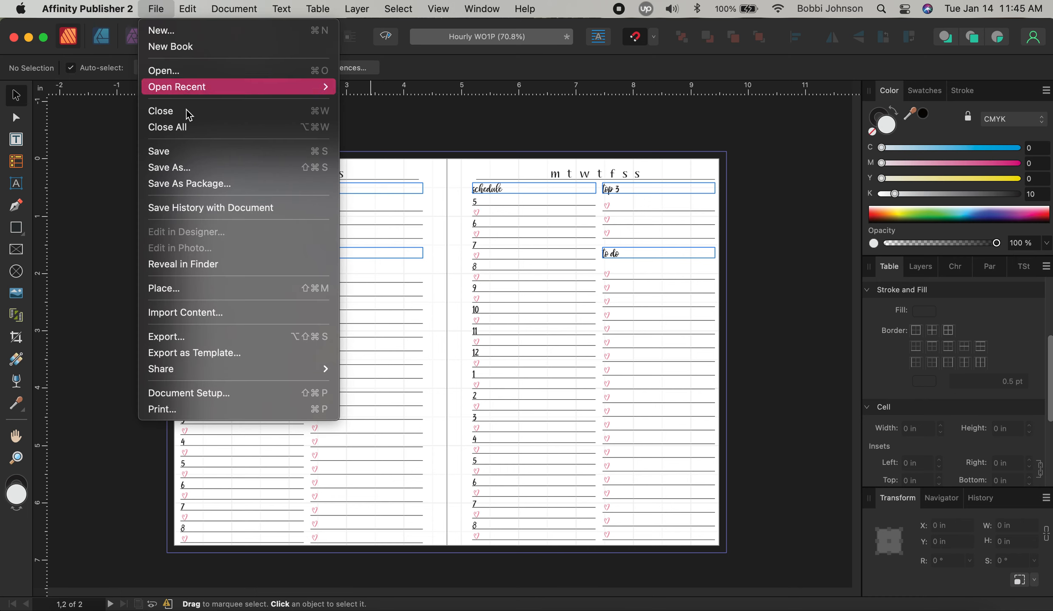
left_click(187, 152)
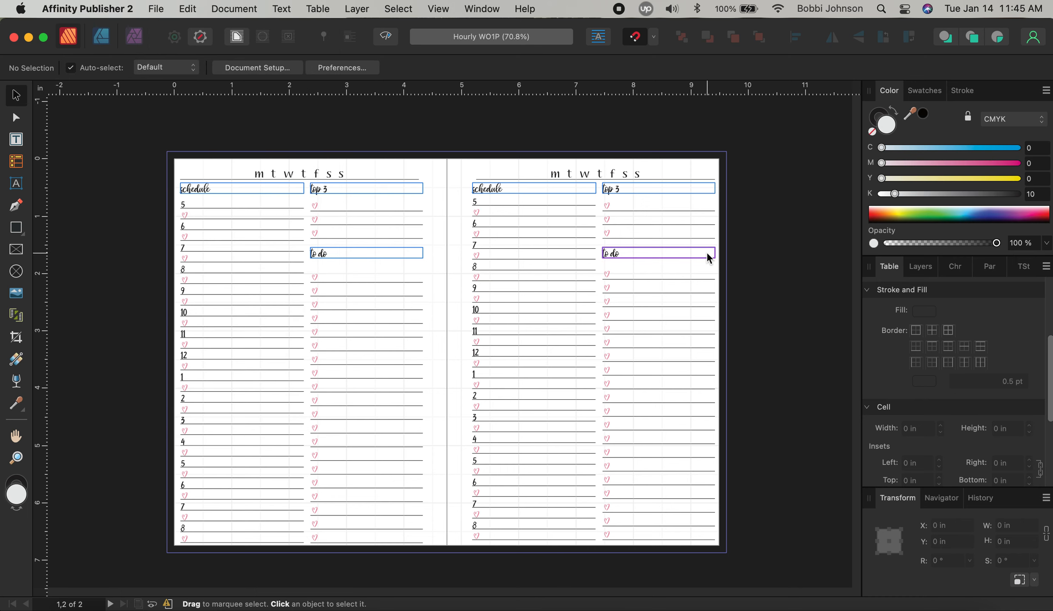